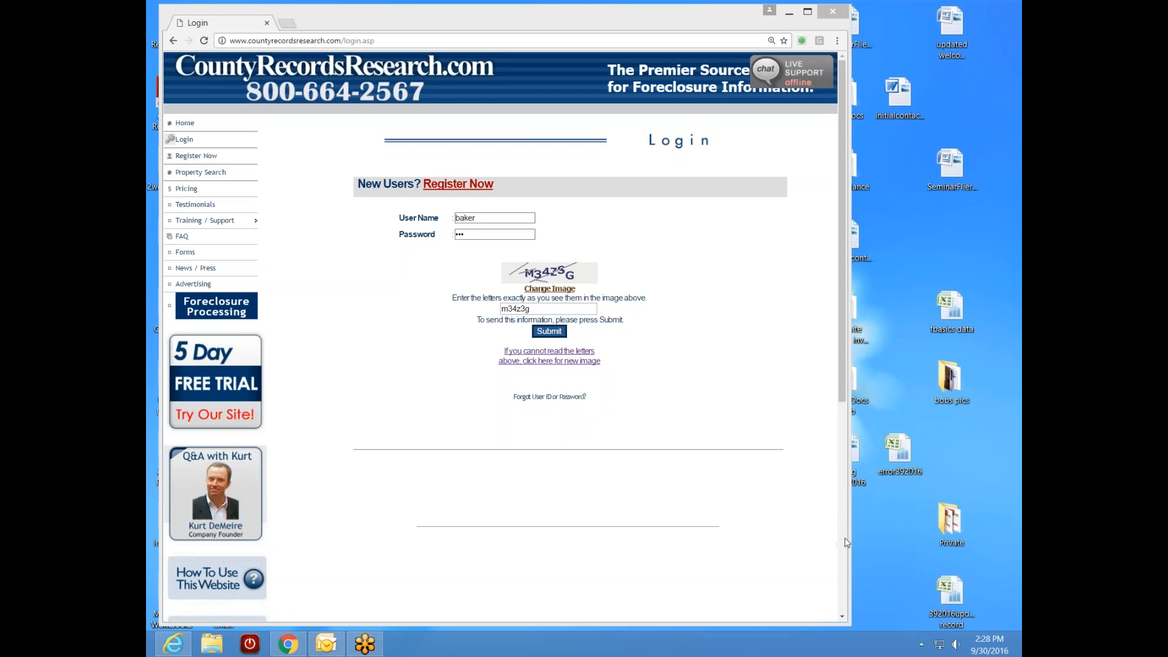
- Widen the Chrome window so the filled-in login form fits on screen
{"action": "mouse_move", "coordinate": [852, 538]}
{"action": "left_mouse_down"}
{"action": "mouse_move", "coordinate": [873, 545]}
{"action": "mouse_move", "coordinate": [858, 545]}
{"action": "left_mouse_up"}
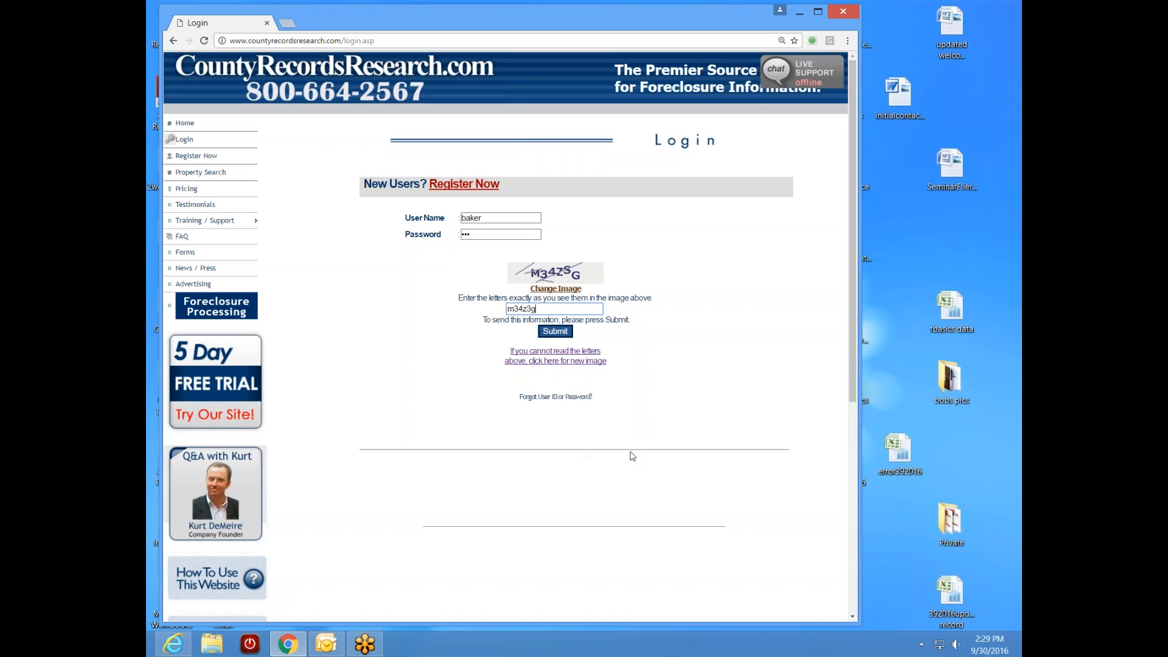
{"action": "left_click_drag", "start_coordinate": [866, 521], "coordinate": [869, 521]}
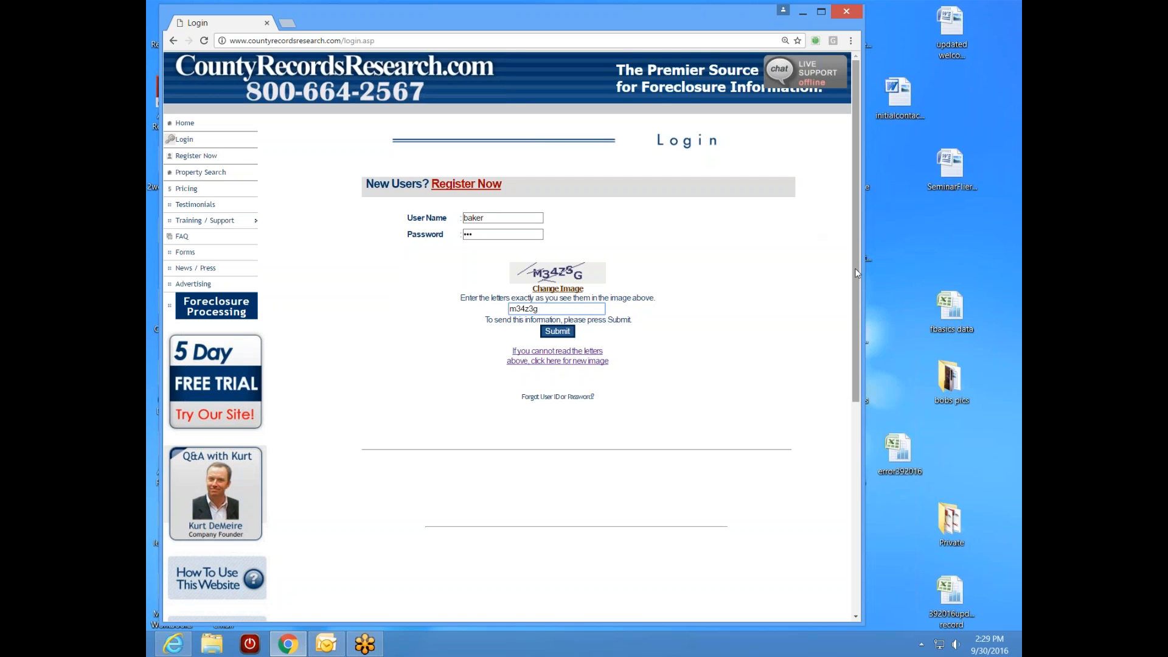
{"action": "scroll", "coordinate": [821, 365], "scroll_direction": "down", "scroll_amount": 4}
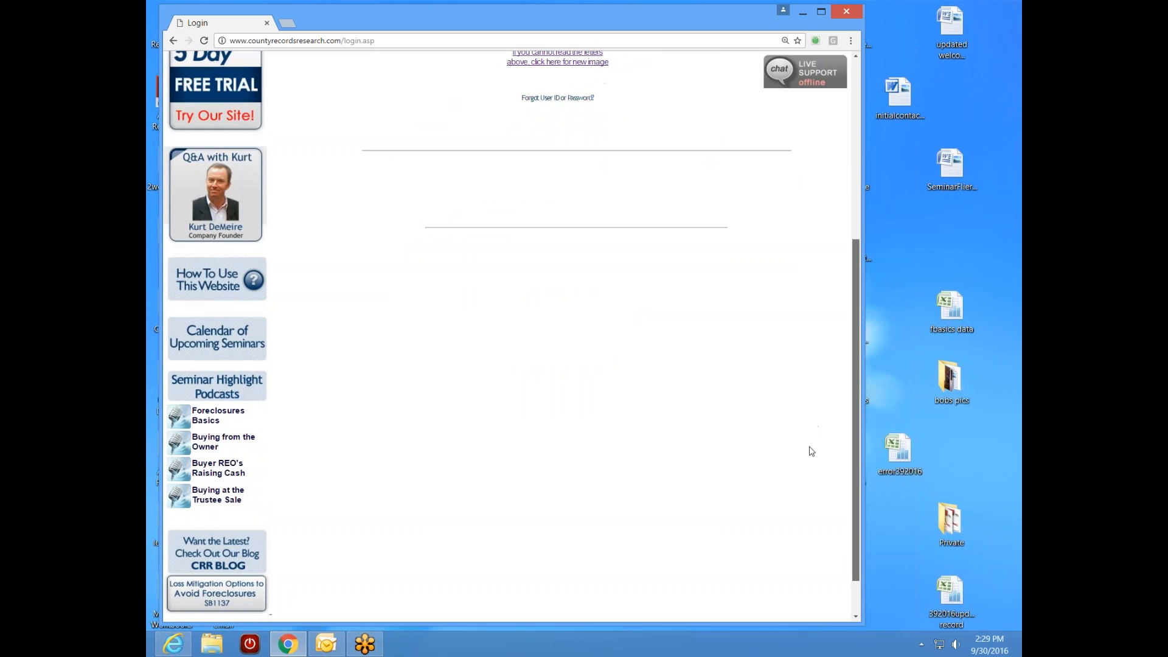
- Fix the captcha entry by replacing its wrong last character with 's'
{"action": "scroll", "coordinate": [809, 448], "scroll_direction": "up", "scroll_amount": 4}
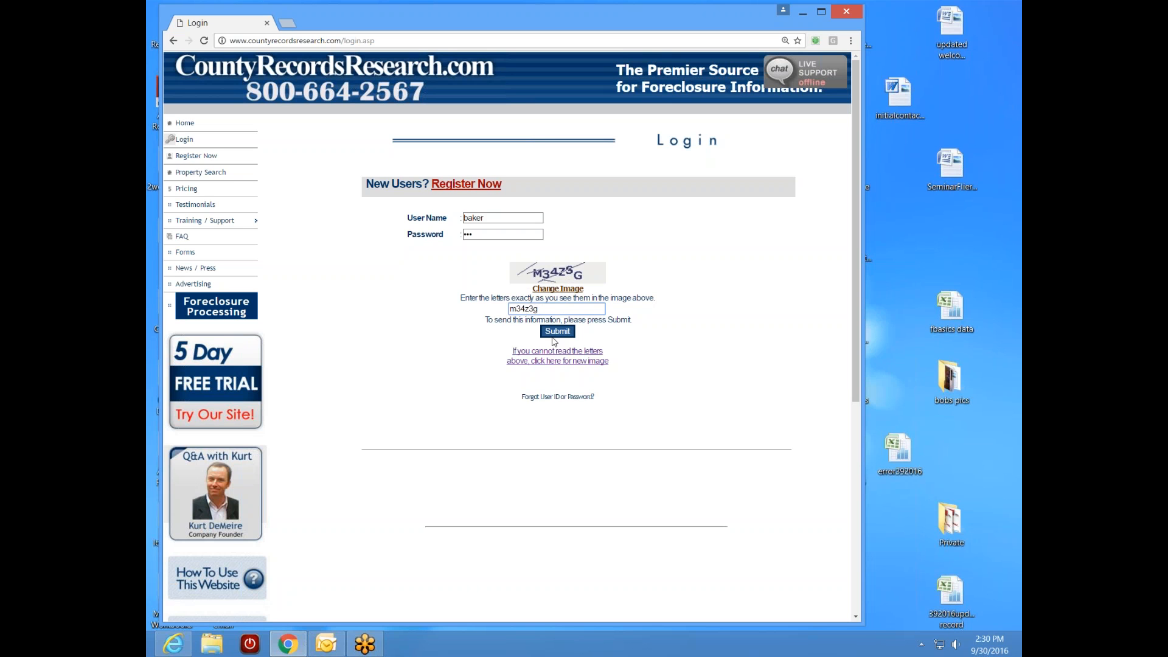
{"action": "key", "text": "BackSpace"}
{"action": "type", "text": "s"}
- Submit the login and scroll the member welcome page listing the subscribed counties
{"action": "left_click", "coordinate": [561, 332]}
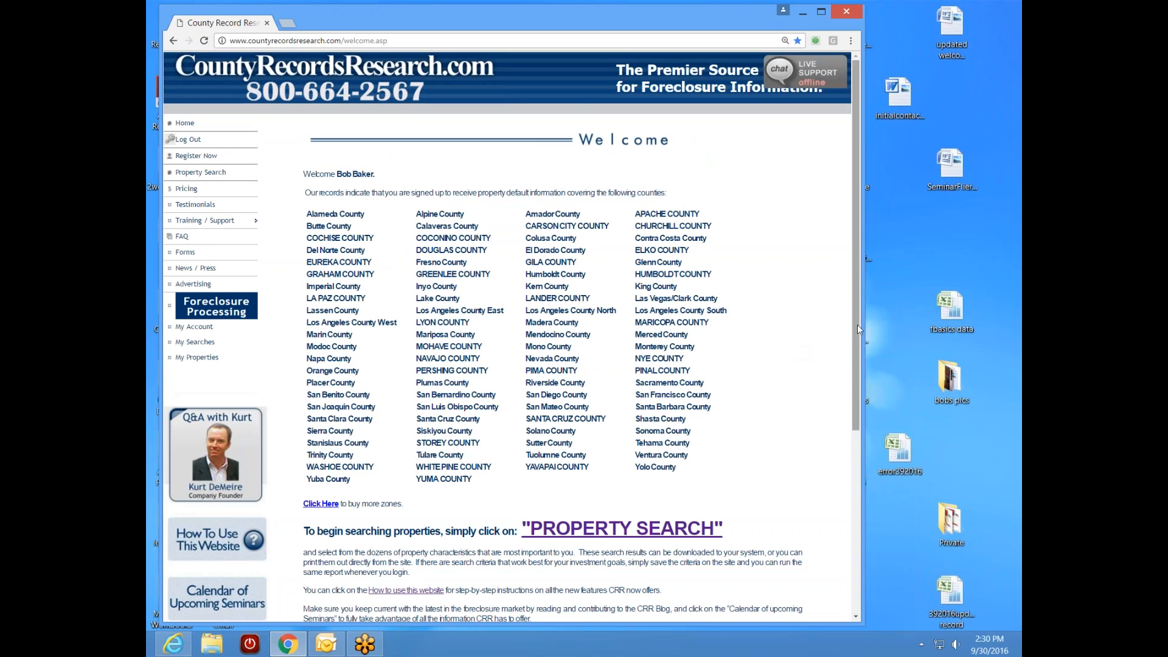
{"action": "left_click_drag", "start_coordinate": [854, 339], "coordinate": [851, 355]}
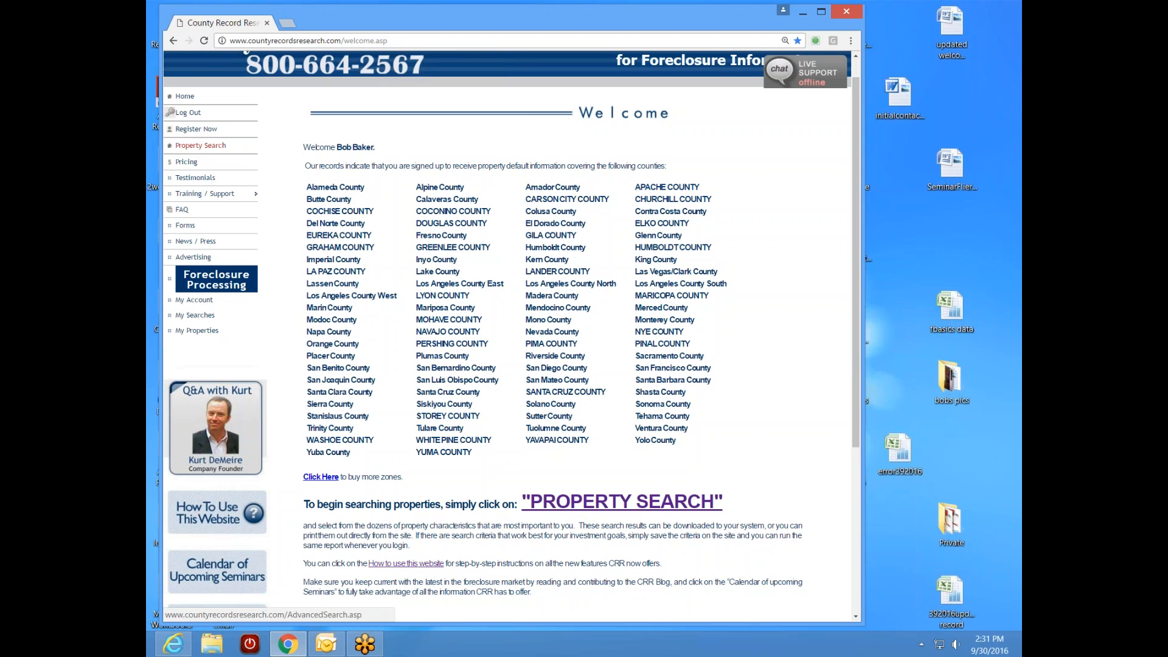
{"action": "mouse_move", "coordinate": [216, 279]}
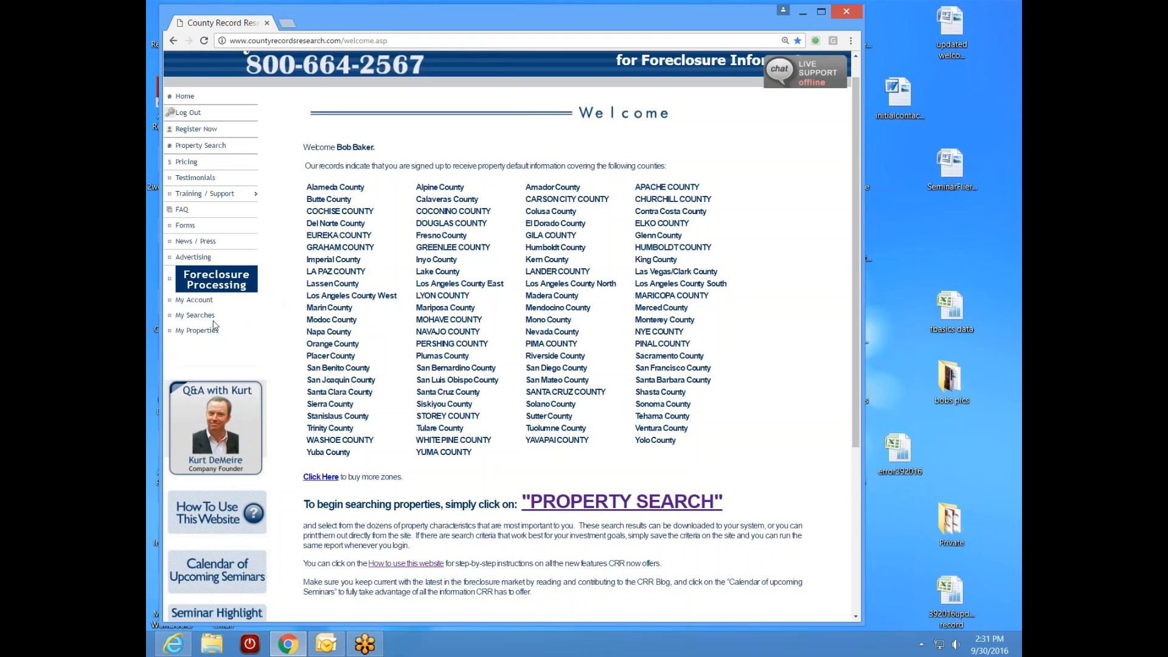
- Go to My Account, then on to the My Searches list
{"action": "left_click", "coordinate": [195, 300]}
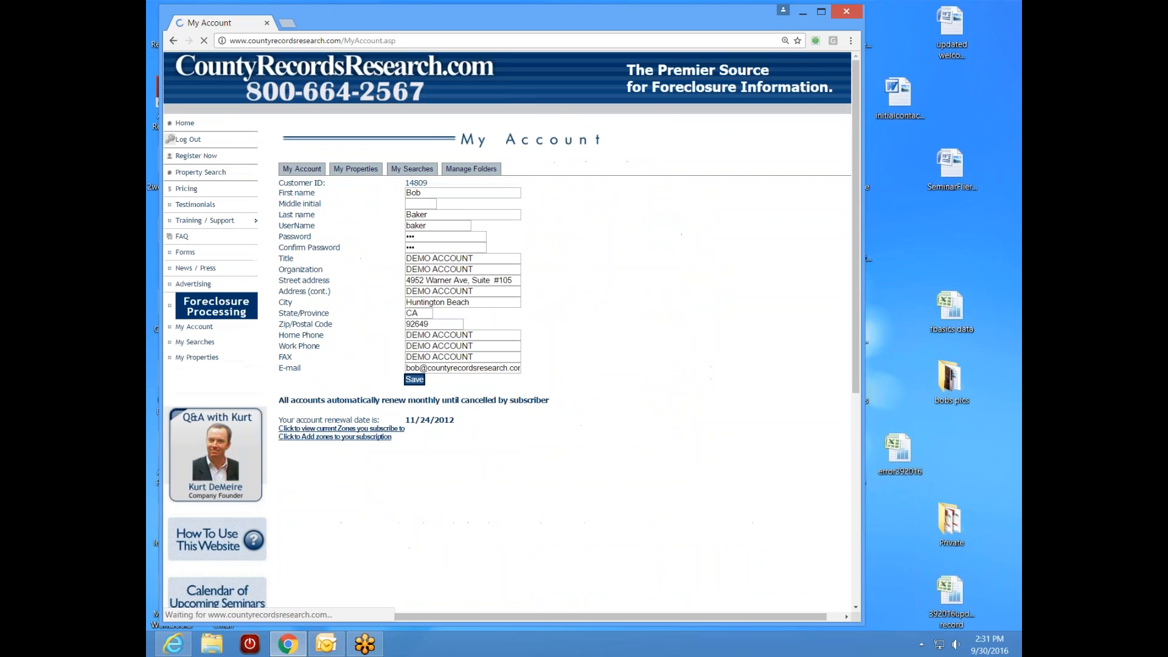
{"action": "mouse_move", "coordinate": [231, 307]}
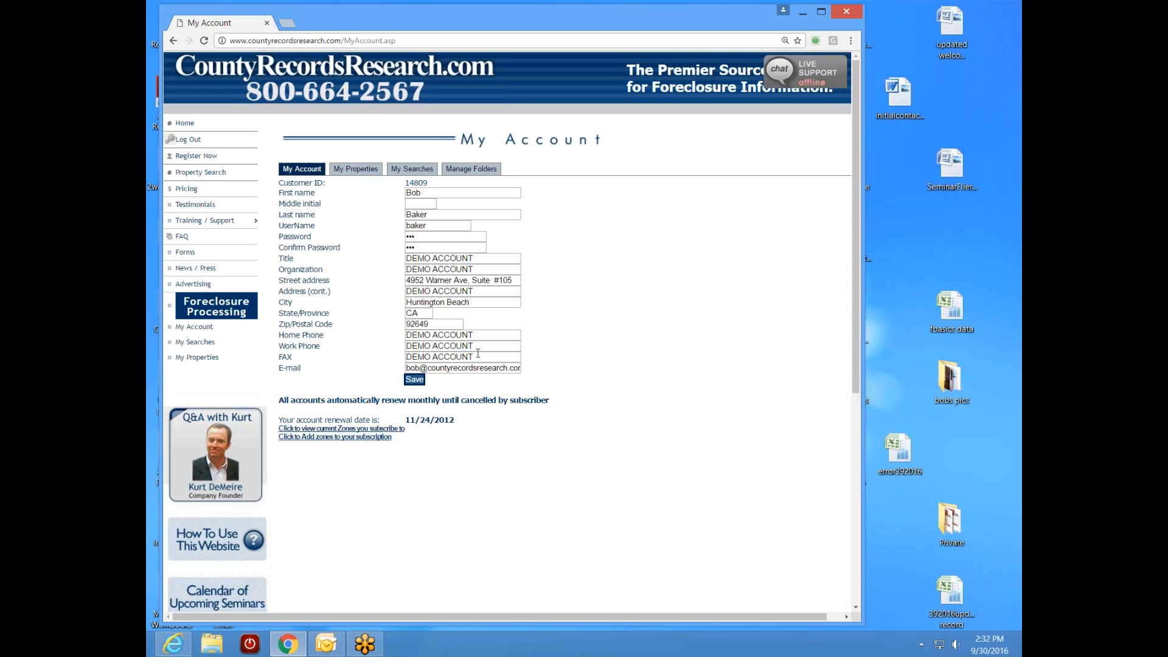
{"action": "left_click", "coordinate": [196, 342]}
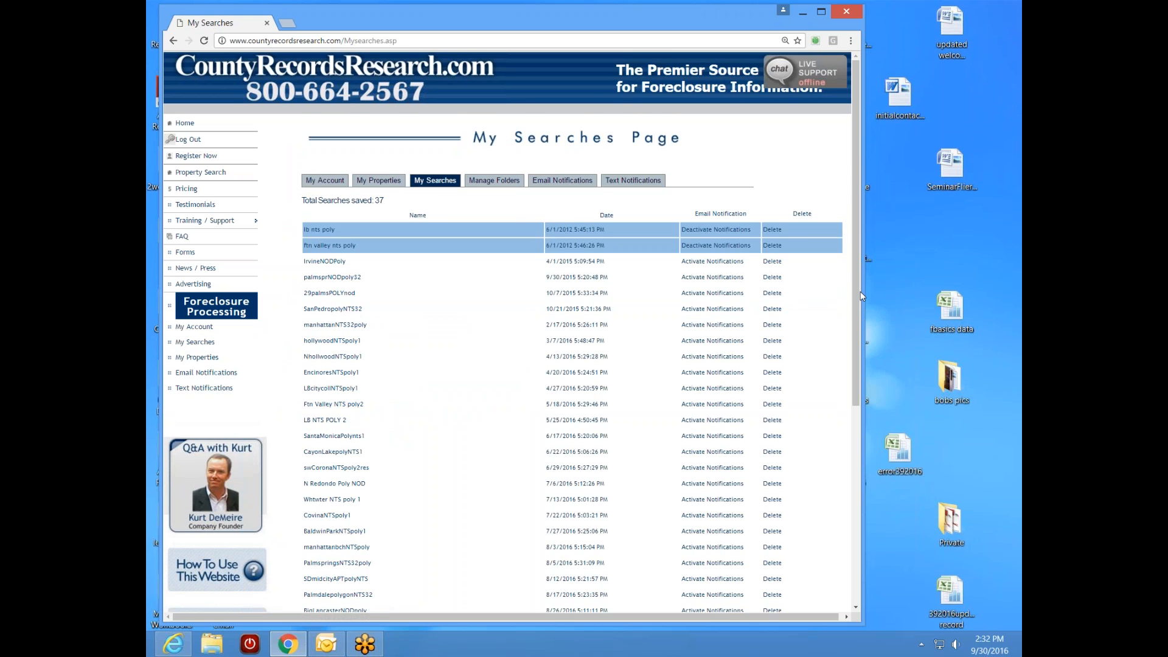
- Scroll through the table of 37 saved searches and their notification settings
{"action": "left_click_drag", "start_coordinate": [855, 293], "coordinate": [855, 377]}
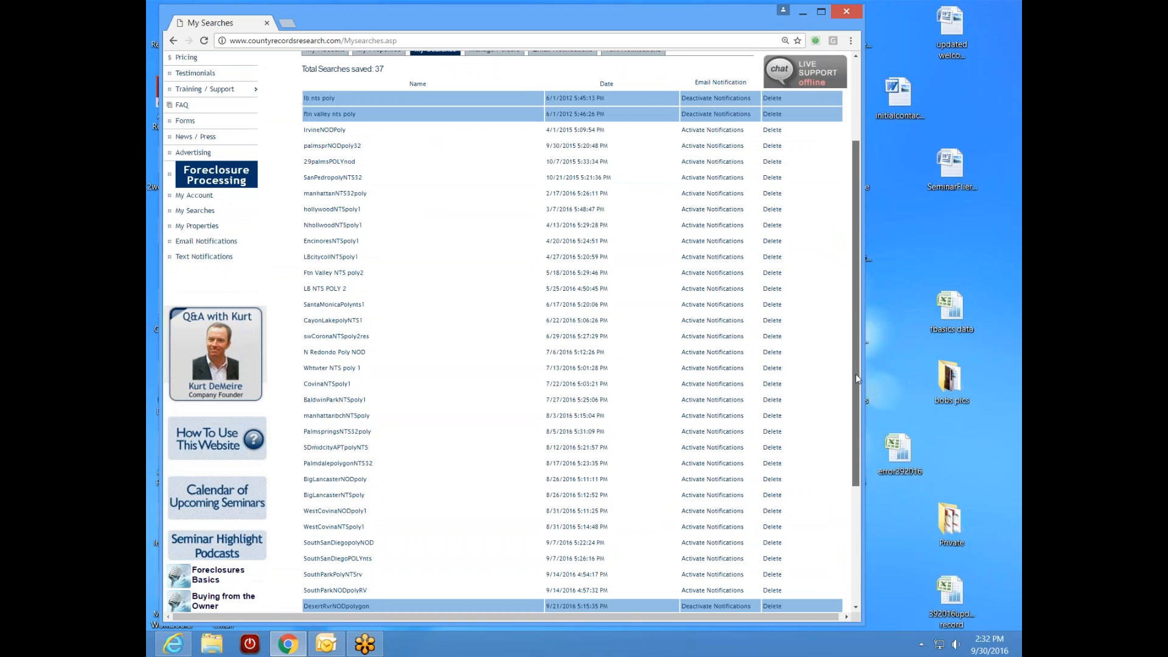
{"action": "left_click_drag", "start_coordinate": [855, 374], "coordinate": [870, 339]}
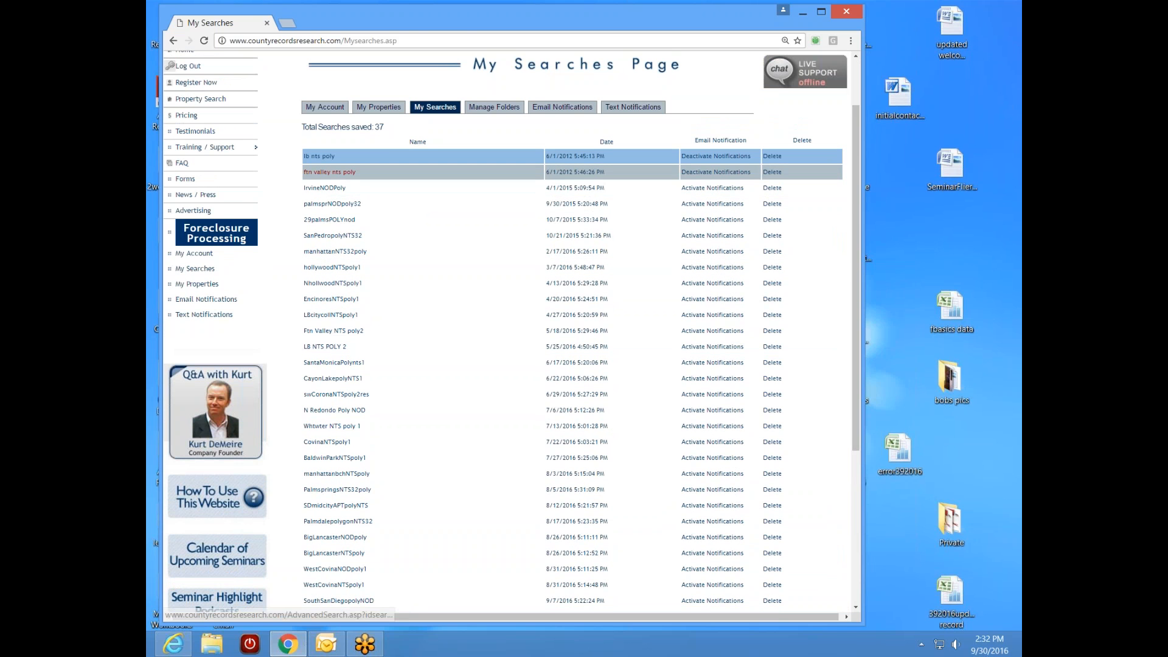
- Load the 'ftn valley nts poly' saved search and scroll down to its polygon map
{"action": "left_click", "coordinate": [329, 172]}
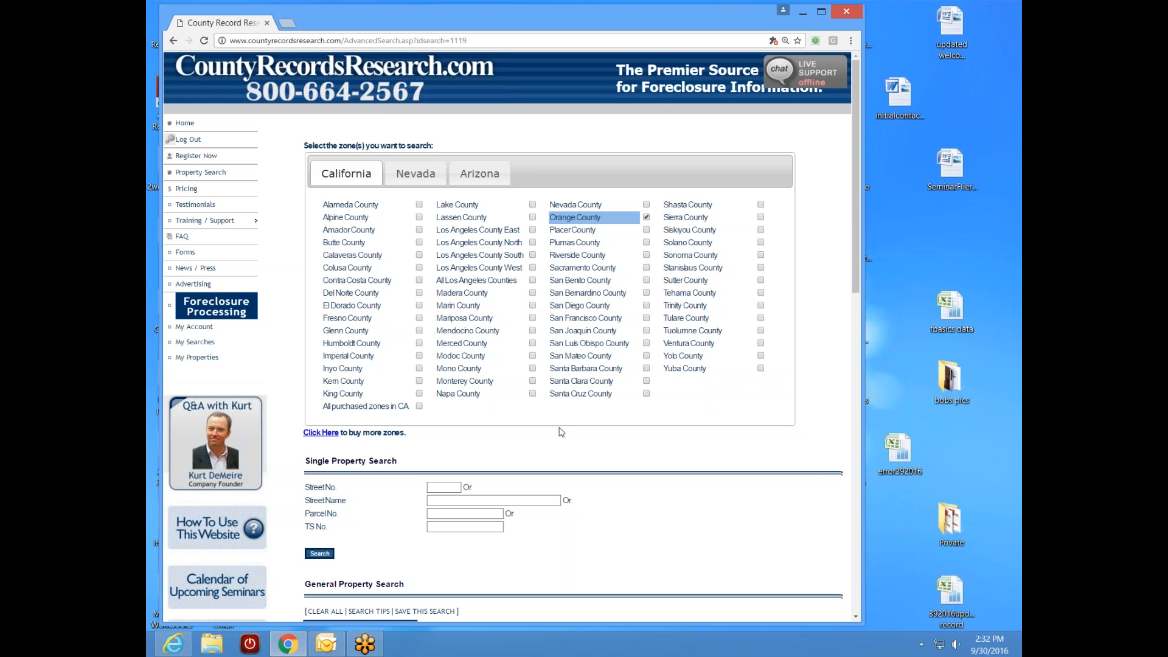
{"action": "mouse_move", "coordinate": [630, 221]}
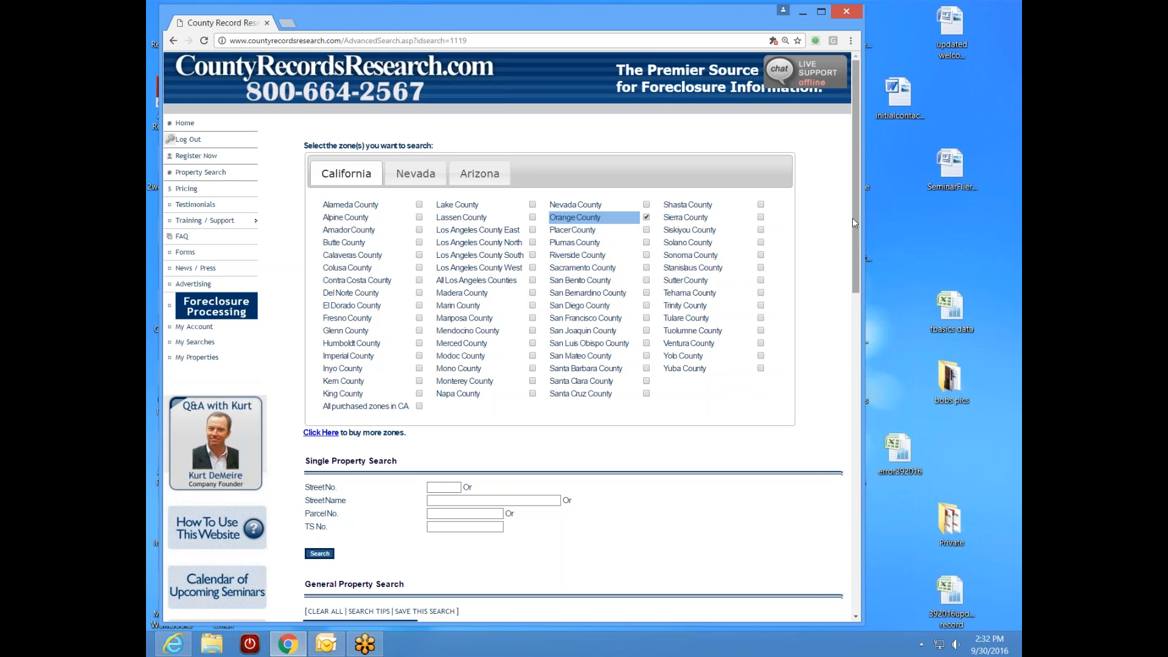
{"action": "left_click_drag", "start_coordinate": [852, 218], "coordinate": [825, 388]}
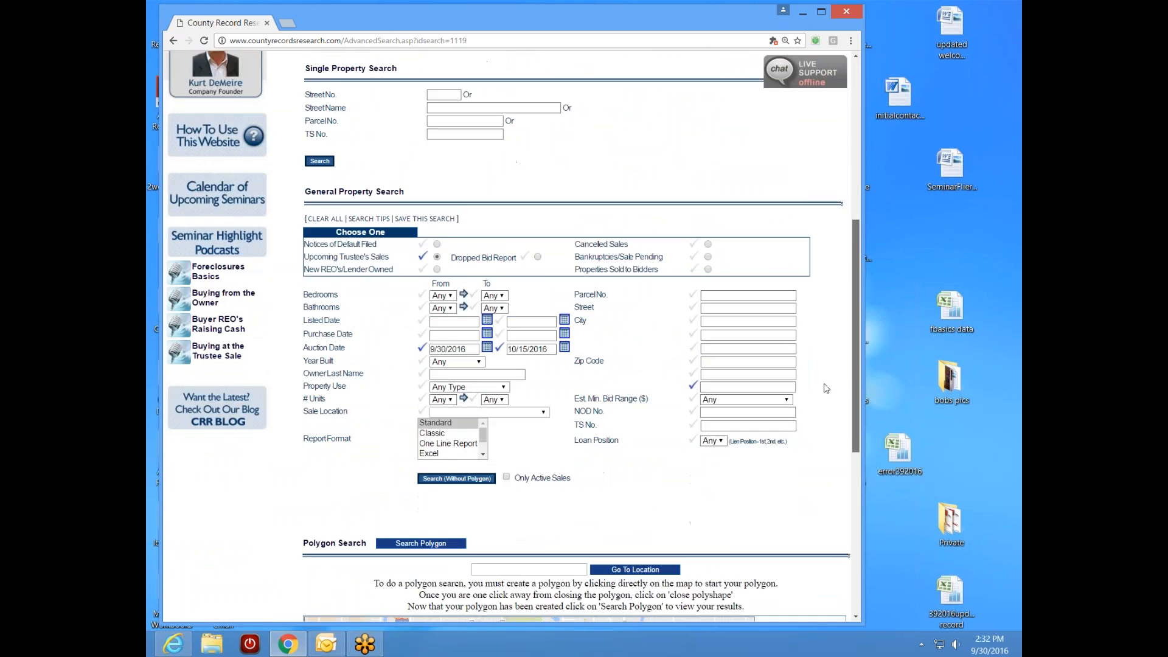
{"action": "scroll", "coordinate": [826, 388], "scroll_direction": "down", "scroll_amount": 5}
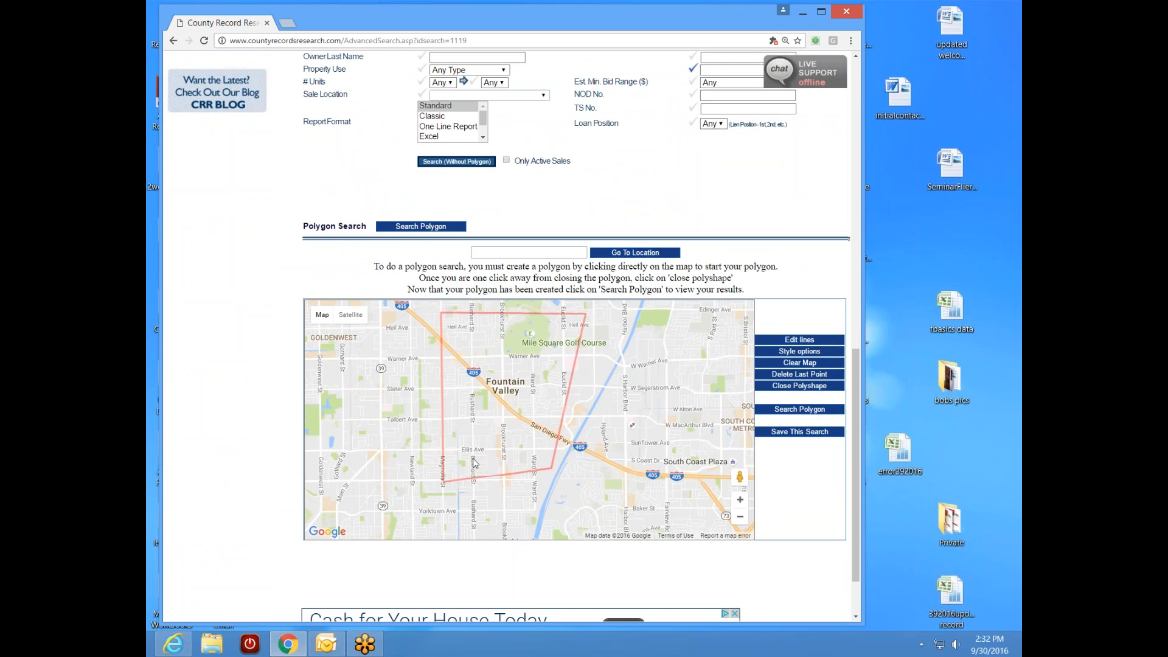
{"action": "scroll", "coordinate": [553, 497], "scroll_direction": "down", "scroll_amount": 1}
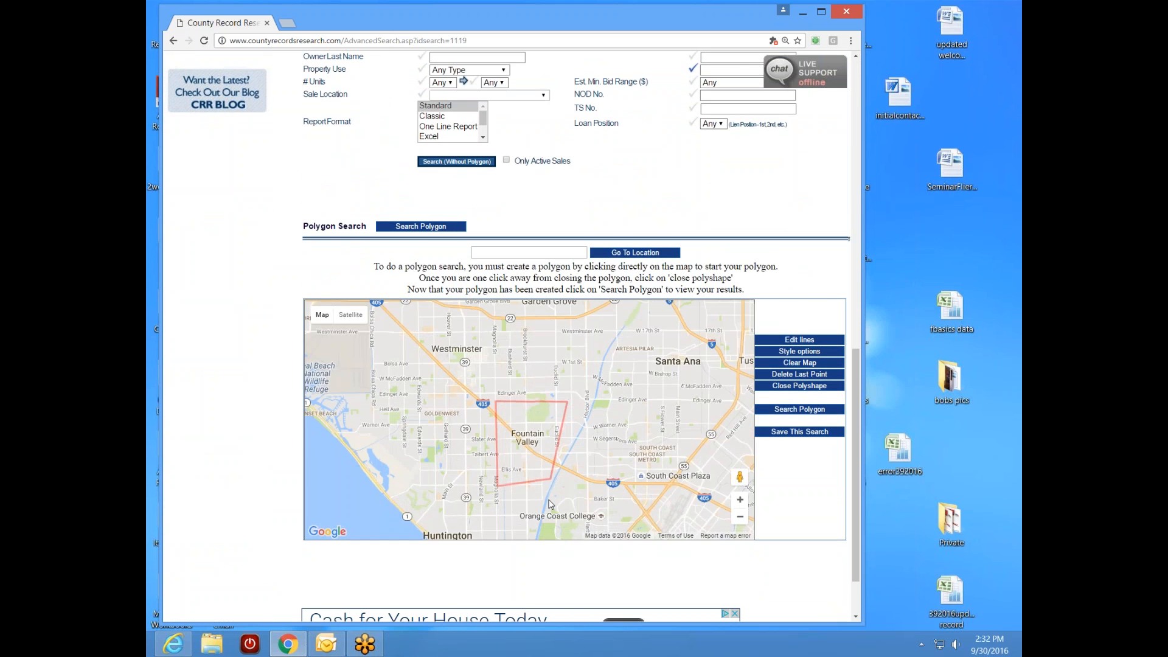
{"action": "scroll", "coordinate": [550, 503], "scroll_direction": "down", "scroll_amount": 1}
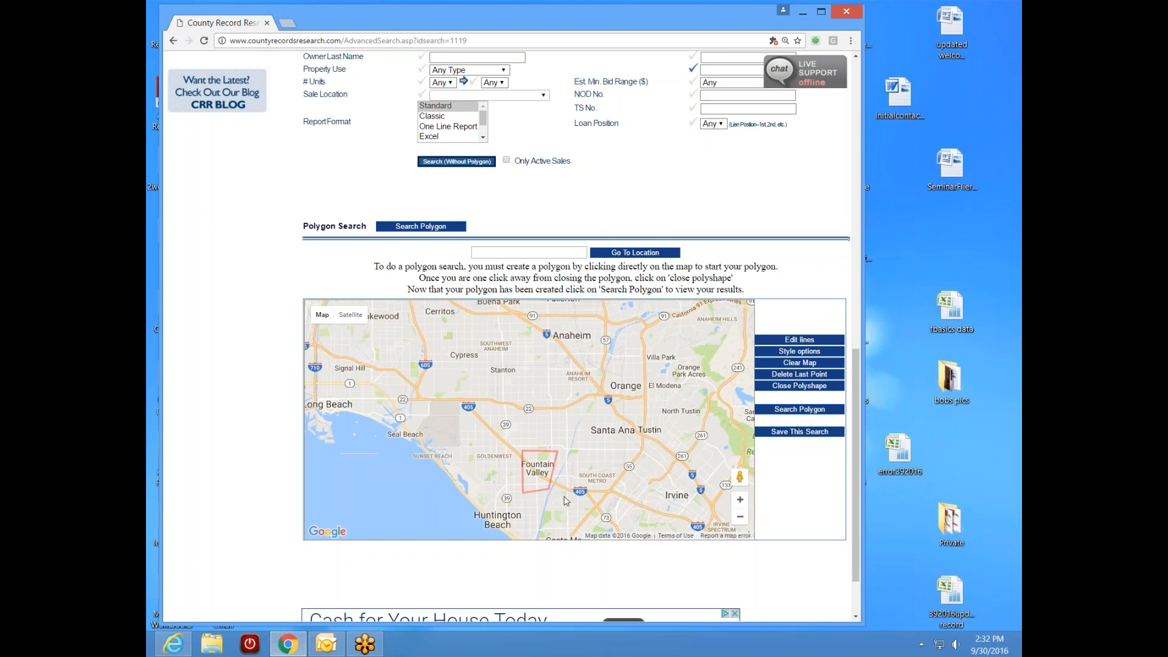
{"action": "left_click_drag", "start_coordinate": [564, 502], "coordinate": [589, 447]}
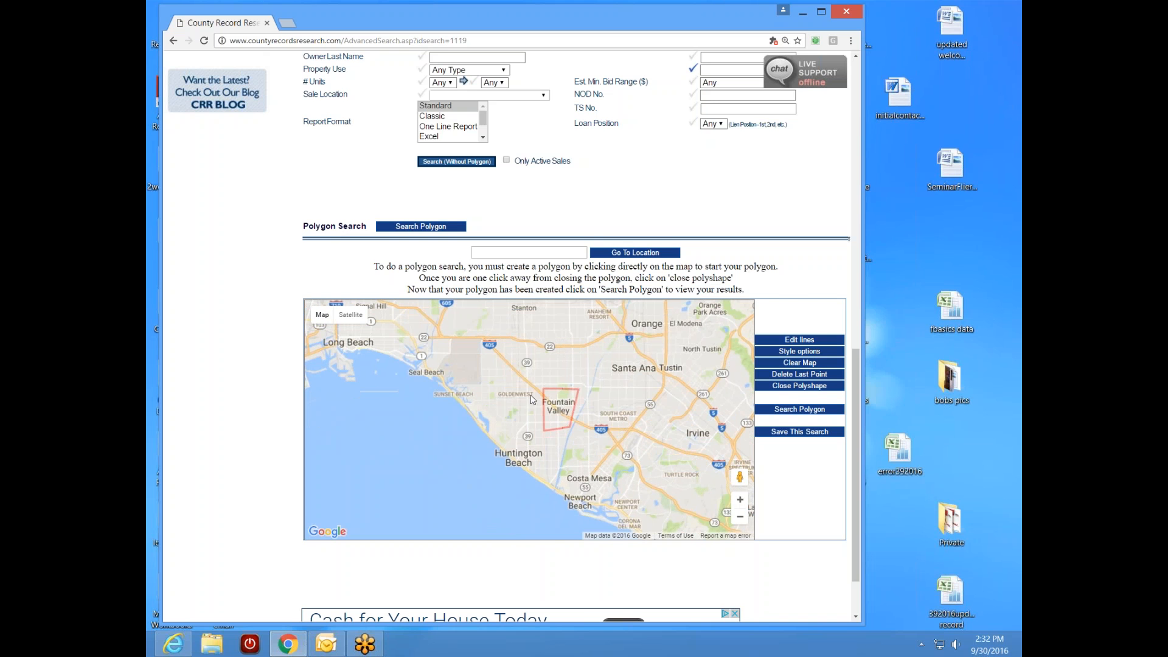
- Zoom and pan the map to frame the red polygon over Fountain Valley
{"action": "scroll", "coordinate": [552, 465], "scroll_direction": "up", "scroll_amount": 1}
{"action": "left_click_drag", "start_coordinate": [560, 430], "coordinate": [551, 490]}
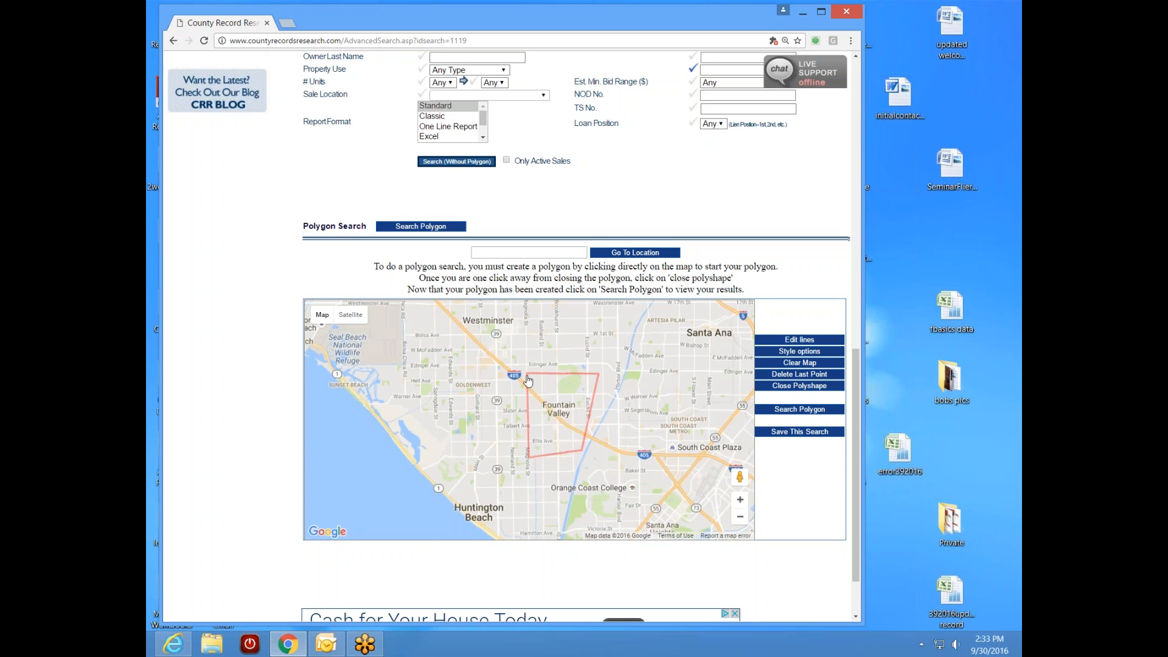
{"action": "scroll", "coordinate": [526, 439], "scroll_direction": "up", "scroll_amount": 1}
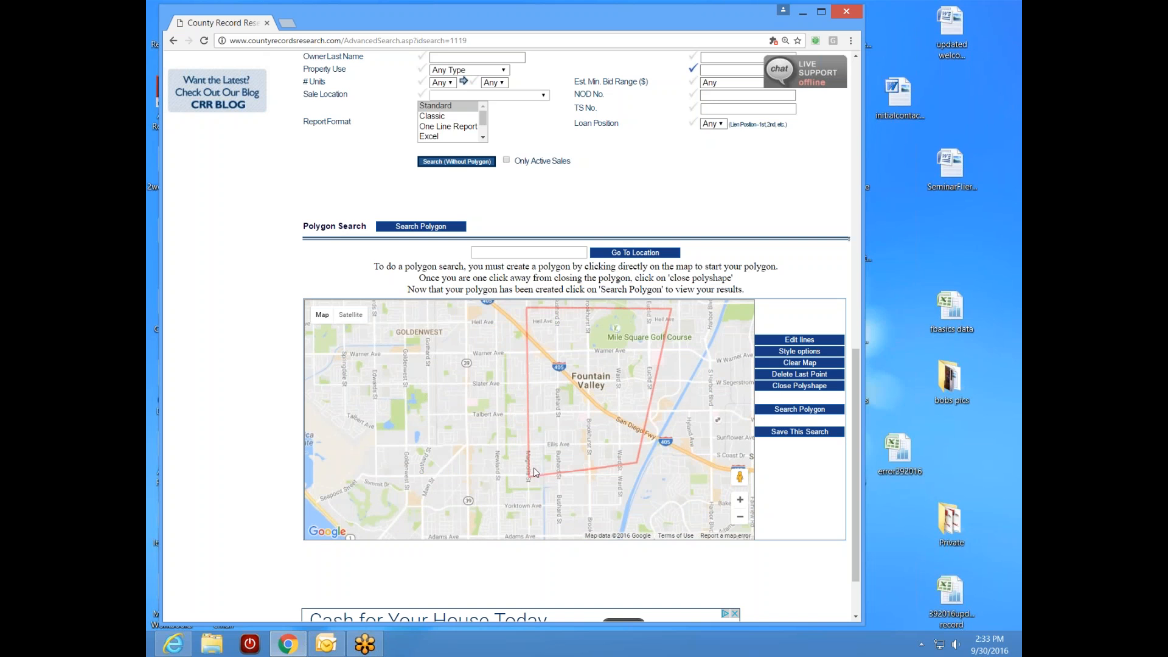
{"action": "left_click_drag", "start_coordinate": [529, 404], "coordinate": [521, 503]}
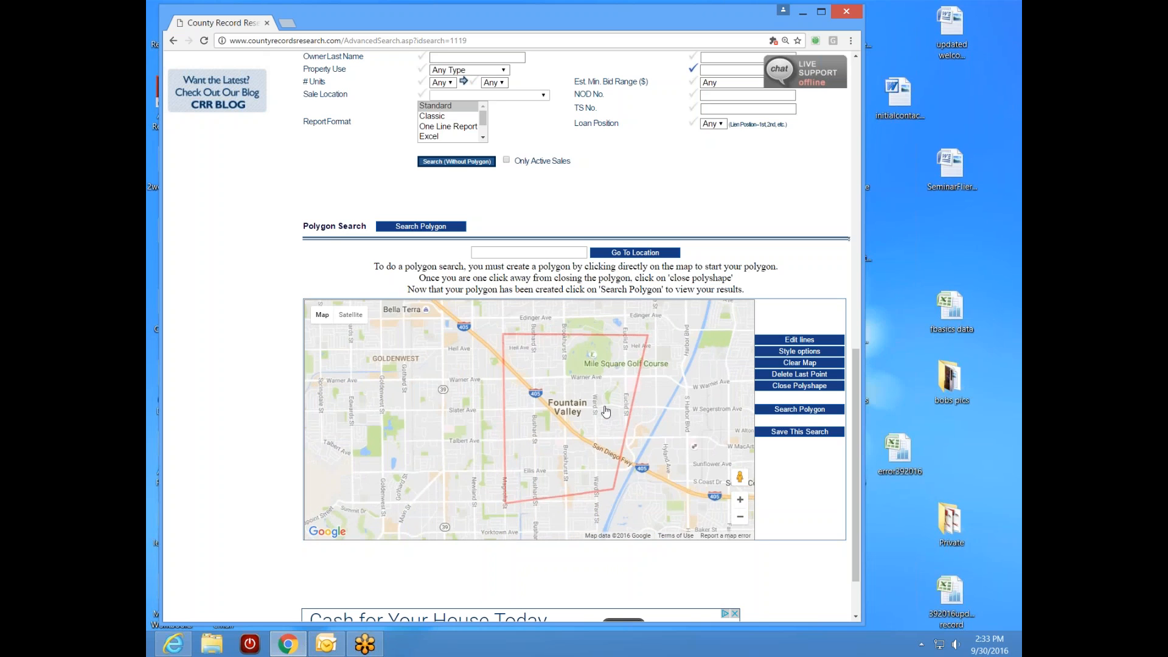
{"action": "left_click_drag", "start_coordinate": [627, 484], "coordinate": [606, 407]}
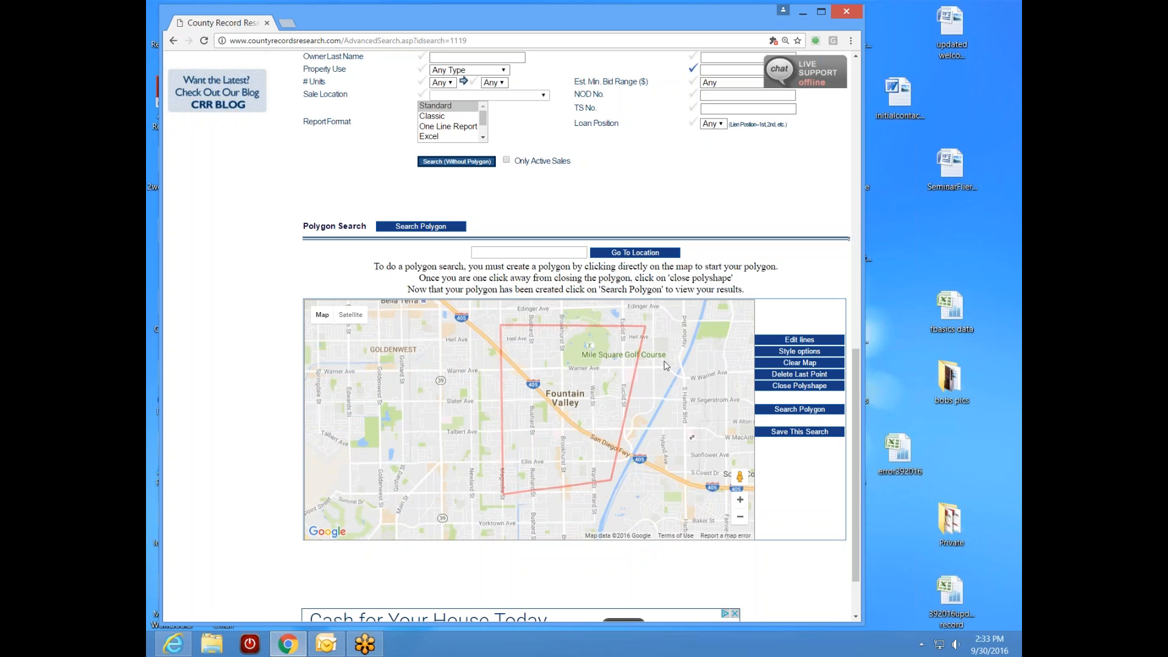
{"action": "left_click_drag", "start_coordinate": [566, 510], "coordinate": [566, 425]}
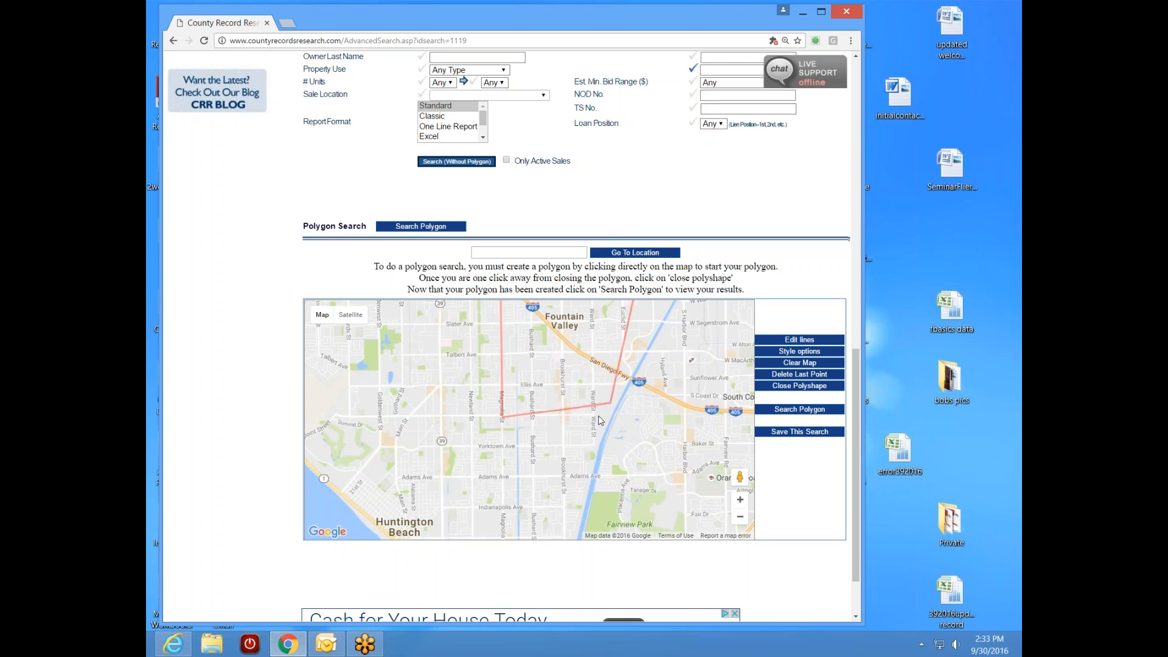
{"action": "scroll", "coordinate": [582, 421], "scroll_direction": "up", "scroll_amount": 1}
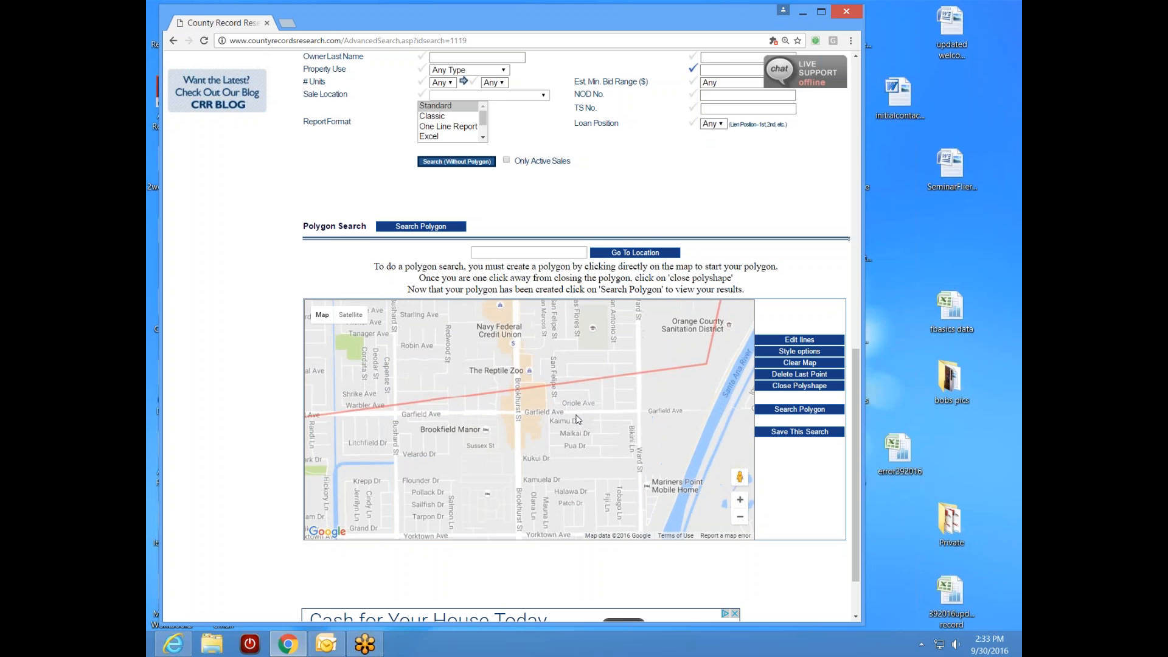
- Zoom to the Magnolia St and Garfield Ave corner and delete the polygon's last point
{"action": "scroll", "coordinate": [486, 429], "scroll_direction": "up", "scroll_amount": 1}
{"action": "scroll", "coordinate": [493, 441], "scroll_direction": "up", "scroll_amount": 1}
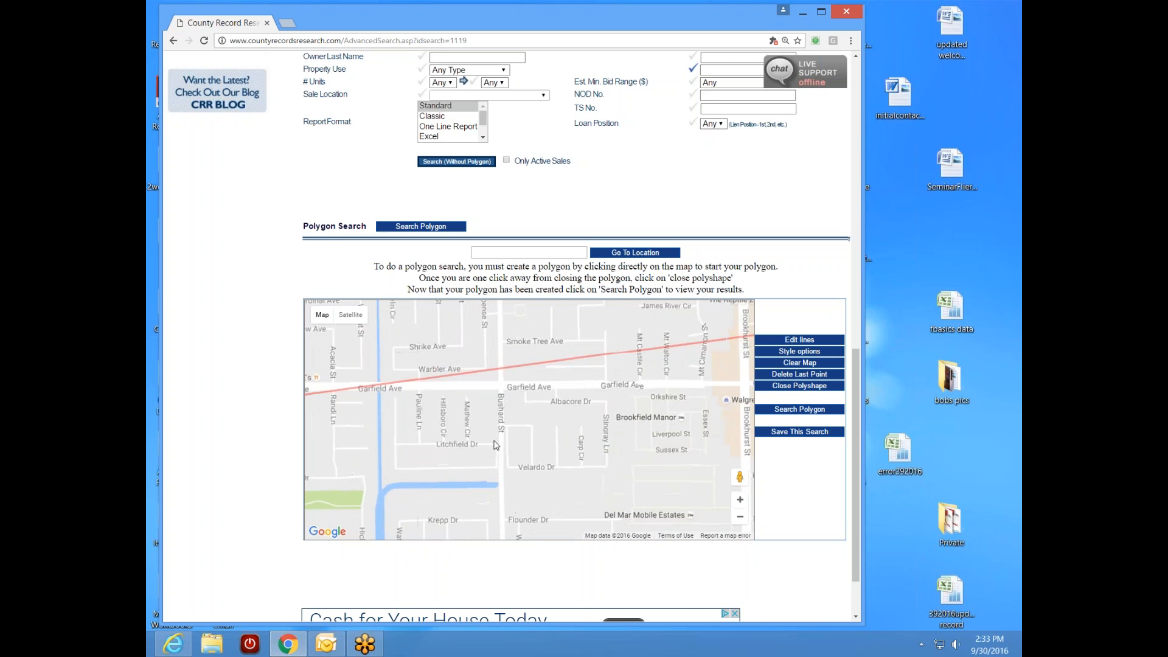
{"action": "left_click_drag", "start_coordinate": [380, 425], "coordinate": [511, 426]}
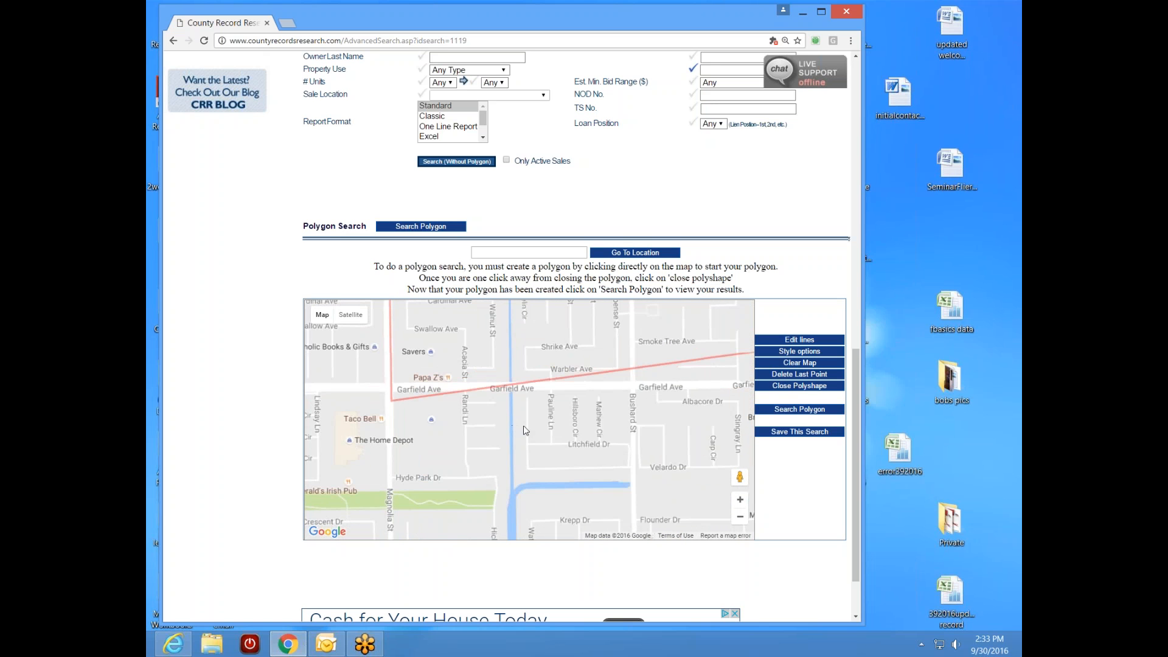
{"action": "left_click_drag", "start_coordinate": [582, 418], "coordinate": [567, 475]}
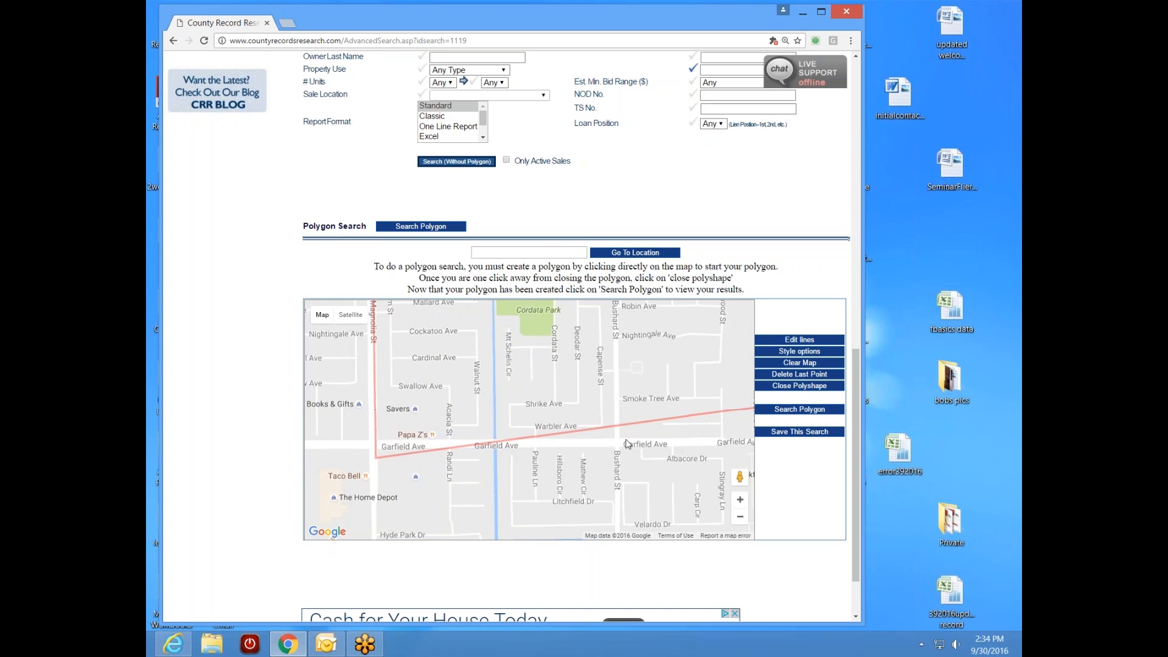
{"action": "left_click", "coordinate": [773, 378]}
- Zoom the map back out and clear the polygon with Clear Map
{"action": "scroll", "coordinate": [483, 406], "scroll_direction": "down", "scroll_amount": 1}
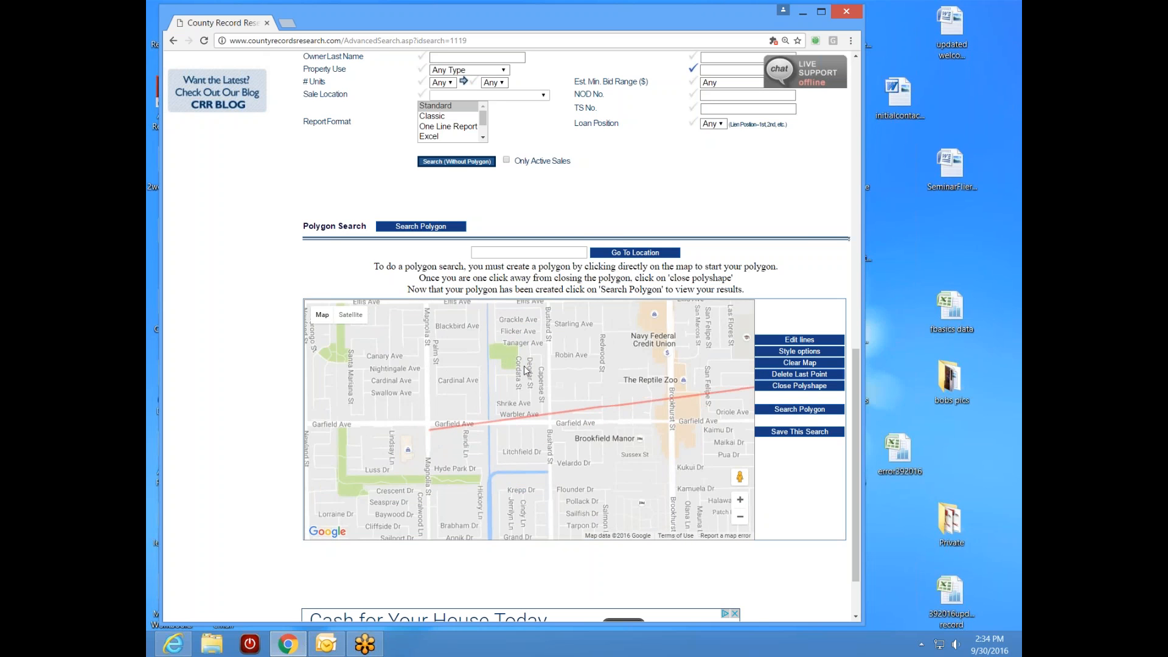
{"action": "scroll", "coordinate": [565, 349], "scroll_direction": "down", "scroll_amount": 1}
{"action": "scroll", "coordinate": [555, 424], "scroll_direction": "down", "scroll_amount": 1}
{"action": "scroll", "coordinate": [555, 424], "scroll_direction": "down", "scroll_amount": 1}
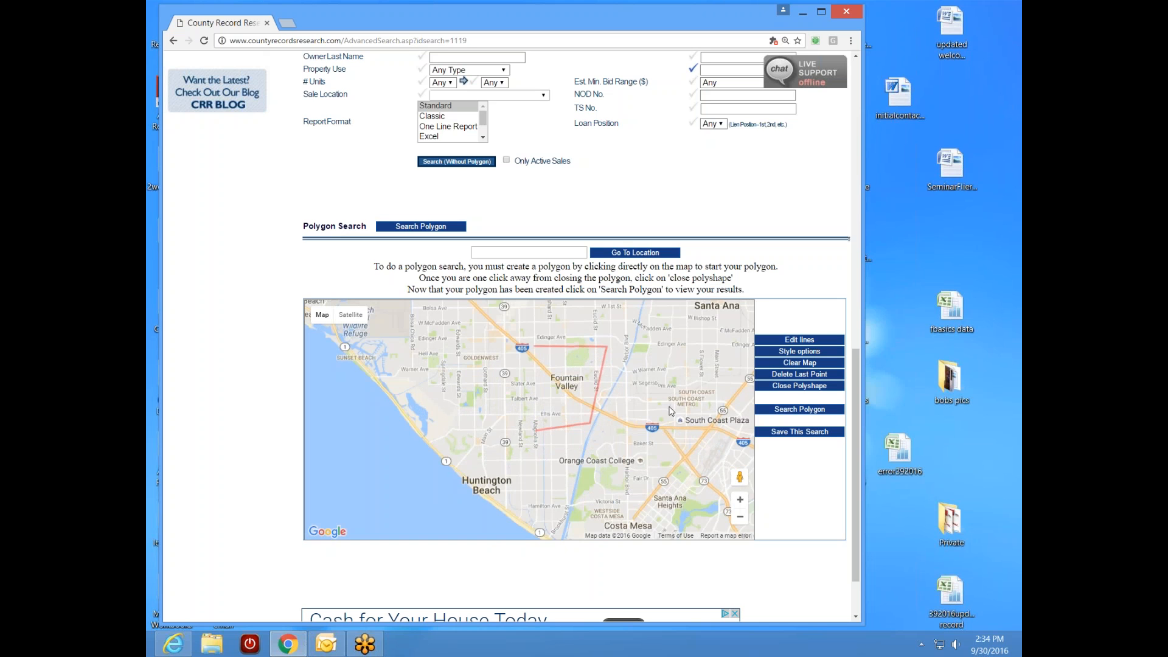
{"action": "left_click", "coordinate": [793, 364]}
- Scroll back up to the General Property Search form
{"action": "mouse_move", "coordinate": [326, 643]}
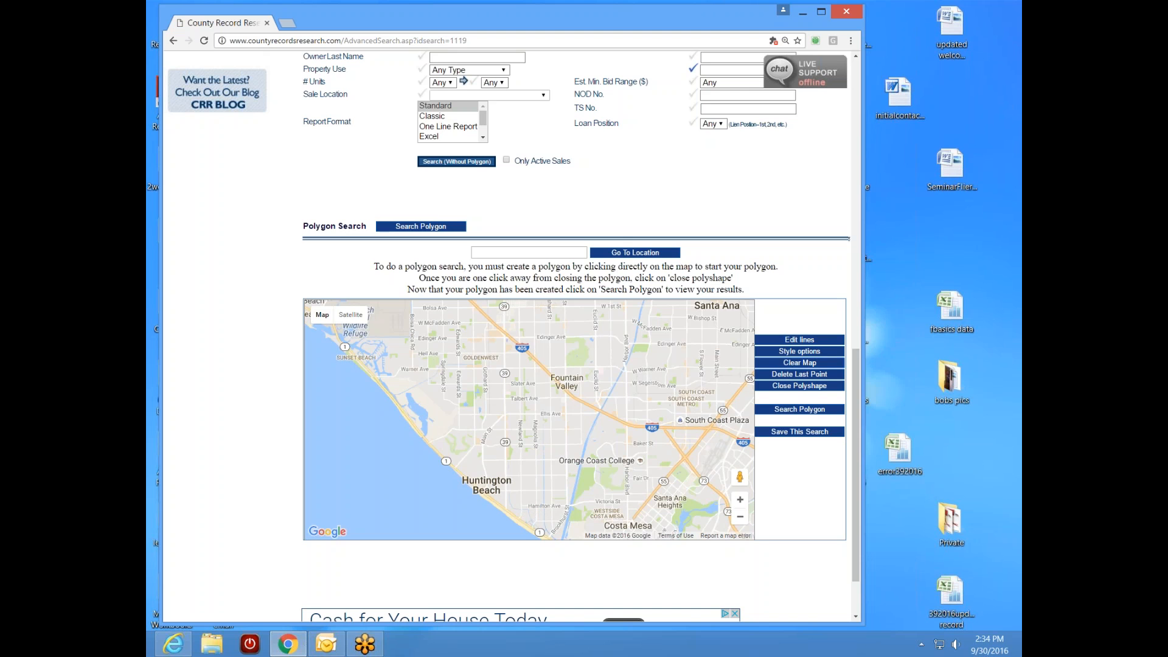
{"action": "scroll", "coordinate": [851, 451], "scroll_direction": "up", "scroll_amount": 4}
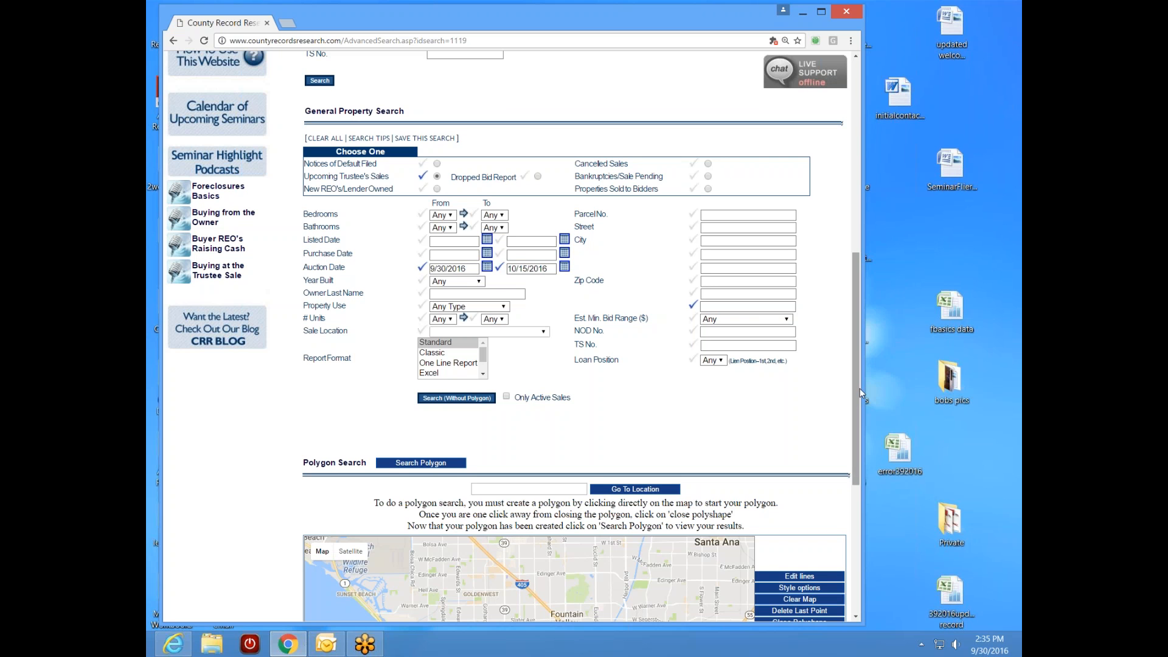
- Try minimum 3 bedrooms and 2 bathrooms, then reset both minimums to Any
{"action": "left_click_drag", "start_coordinate": [856, 392], "coordinate": [846, 241]}
{"action": "scroll", "coordinate": [320, 242], "scroll_direction": "down", "scroll_amount": 5}
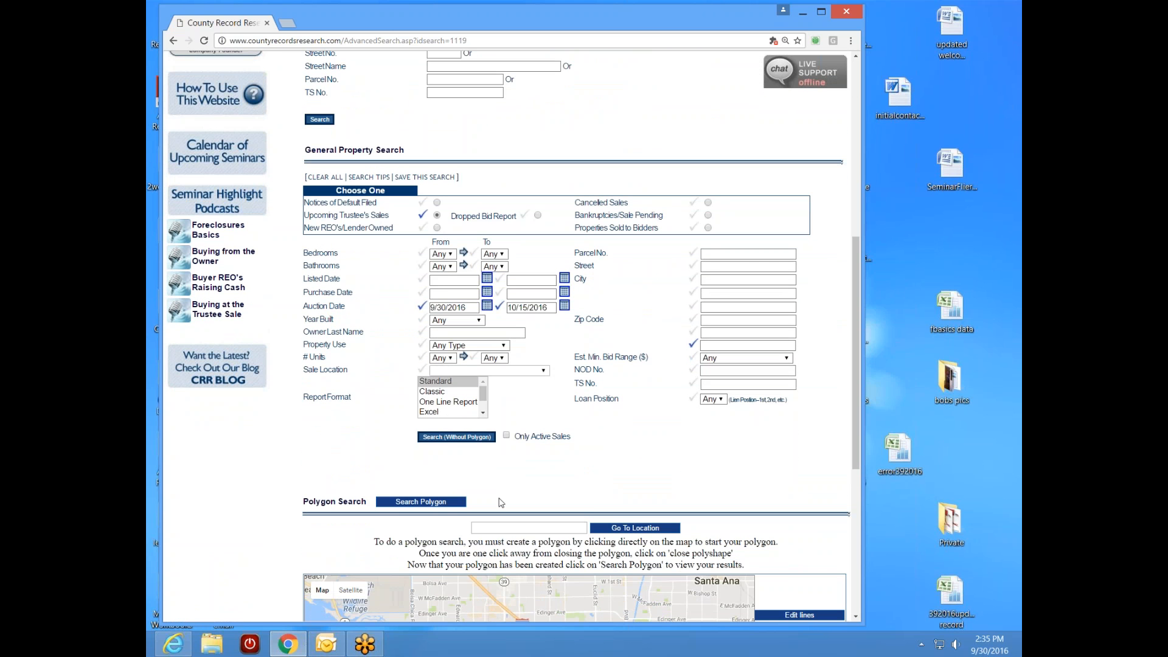
{"action": "left_click", "coordinate": [442, 253]}
{"action": "left_click", "coordinate": [442, 296]}
{"action": "left_click", "coordinate": [443, 298]}
{"action": "left_click", "coordinate": [421, 253]}
{"action": "left_click", "coordinate": [421, 265]}
- Set maximum bedrooms to 3 and maximum bathrooms to 2
{"action": "left_click", "coordinate": [503, 255]}
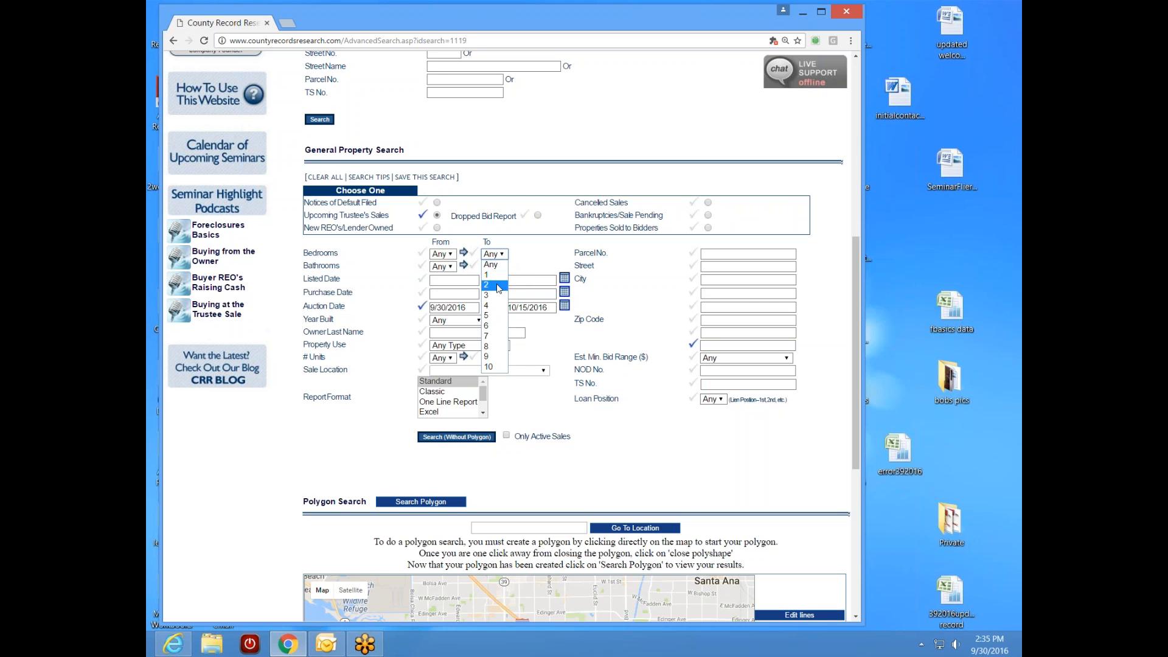
{"action": "left_click", "coordinate": [487, 295]}
{"action": "left_click", "coordinate": [502, 267]}
{"action": "left_click", "coordinate": [487, 298]}
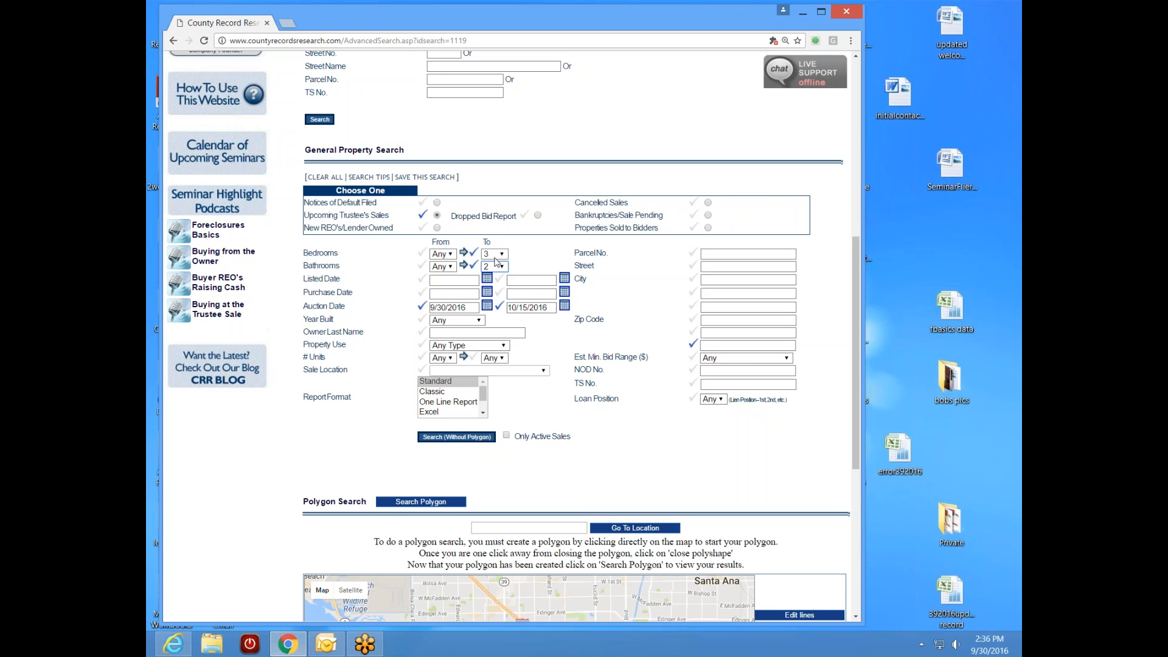
- Reset maximum bedrooms and bathrooms to Any and set Property Use to Apartment
{"action": "left_click", "coordinate": [473, 253]}
{"action": "left_click", "coordinate": [474, 267]}
{"action": "left_click", "coordinate": [503, 346]}
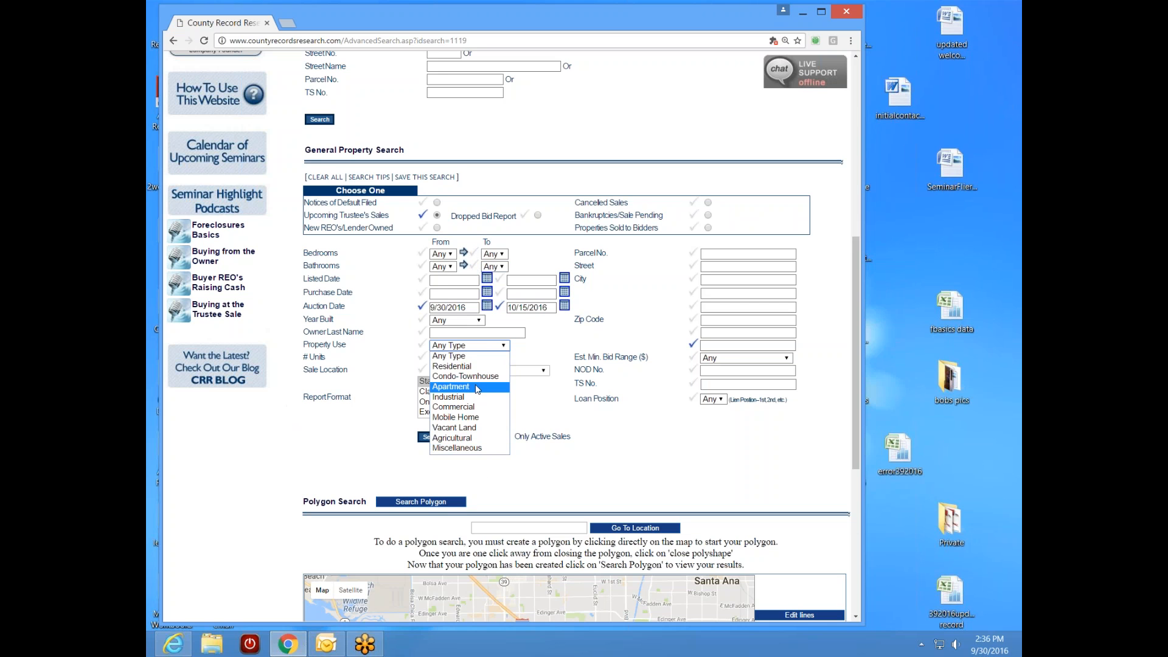
{"action": "left_click", "coordinate": [477, 388]}
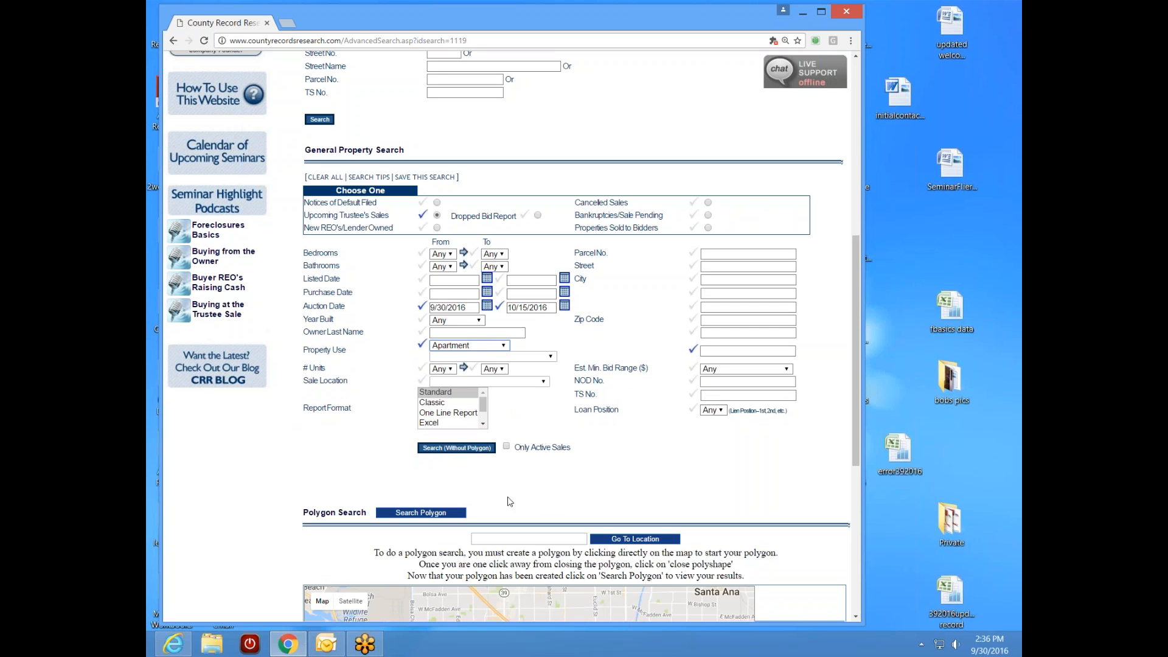
{"action": "scroll", "coordinate": [854, 424], "scroll_direction": "down", "scroll_amount": 2}
{"action": "scroll", "coordinate": [840, 496], "scroll_direction": "down", "scroll_amount": 2}
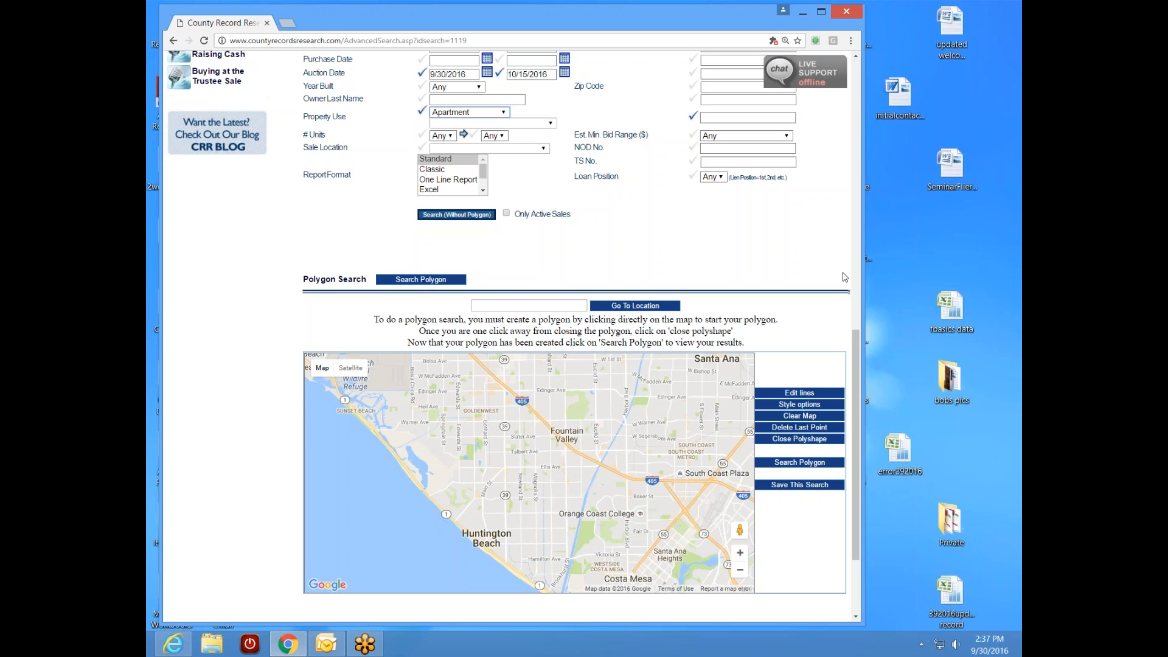
{"action": "left_click_drag", "start_coordinate": [857, 346], "coordinate": [882, 212]}
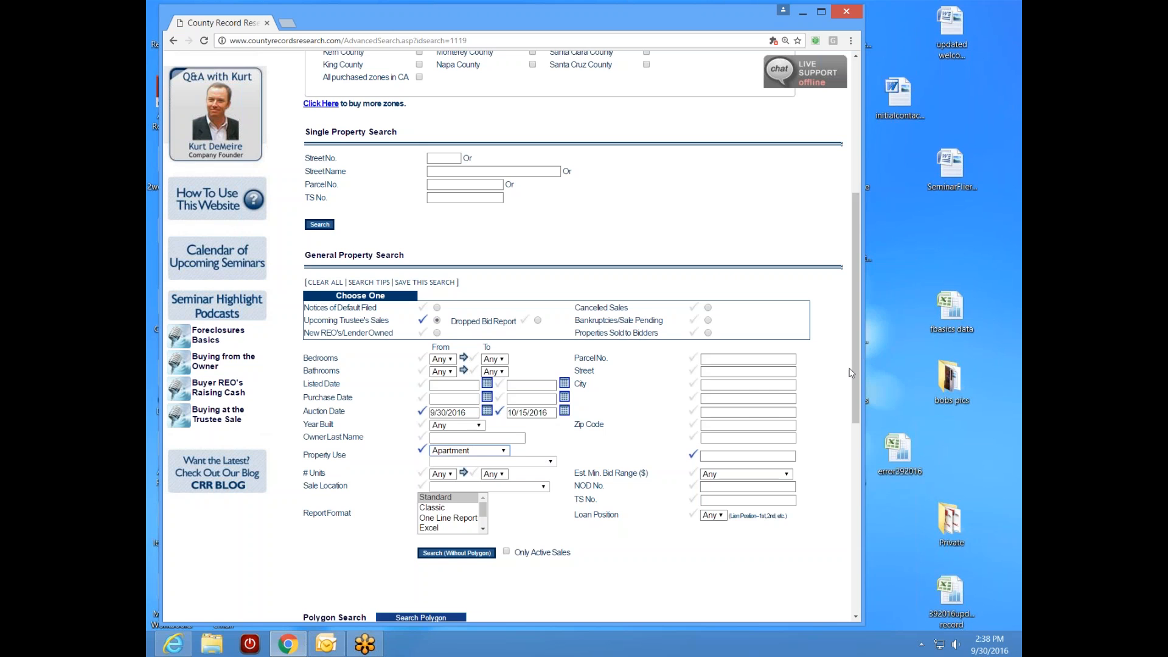
{"action": "left_click_drag", "start_coordinate": [852, 369], "coordinate": [851, 517]}
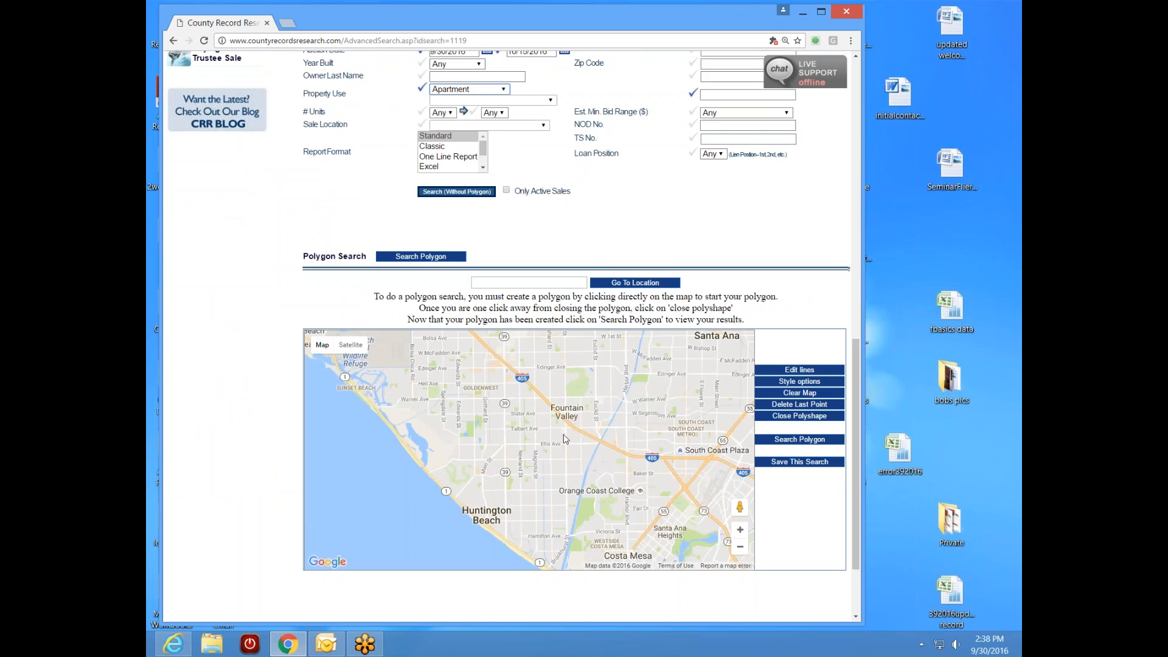
{"action": "left_click_drag", "start_coordinate": [855, 440], "coordinate": [863, 305]}
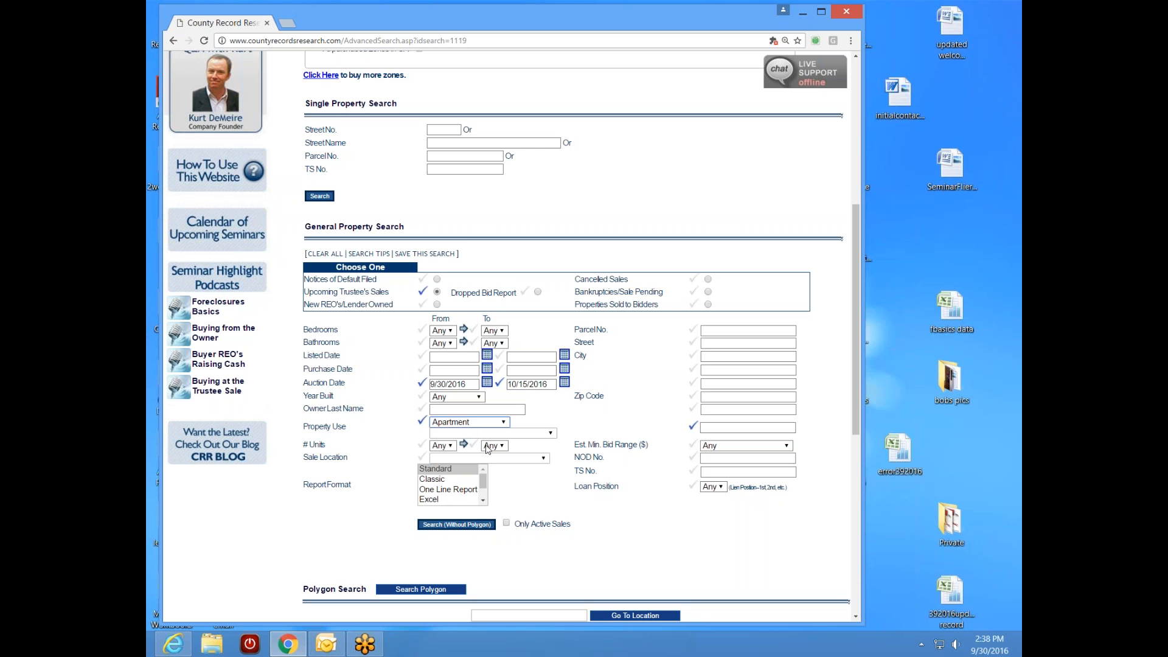
- Pick October 31, 2016 as the auction end date and October 3, 2016 as the start
{"action": "left_click", "coordinate": [564, 383]}
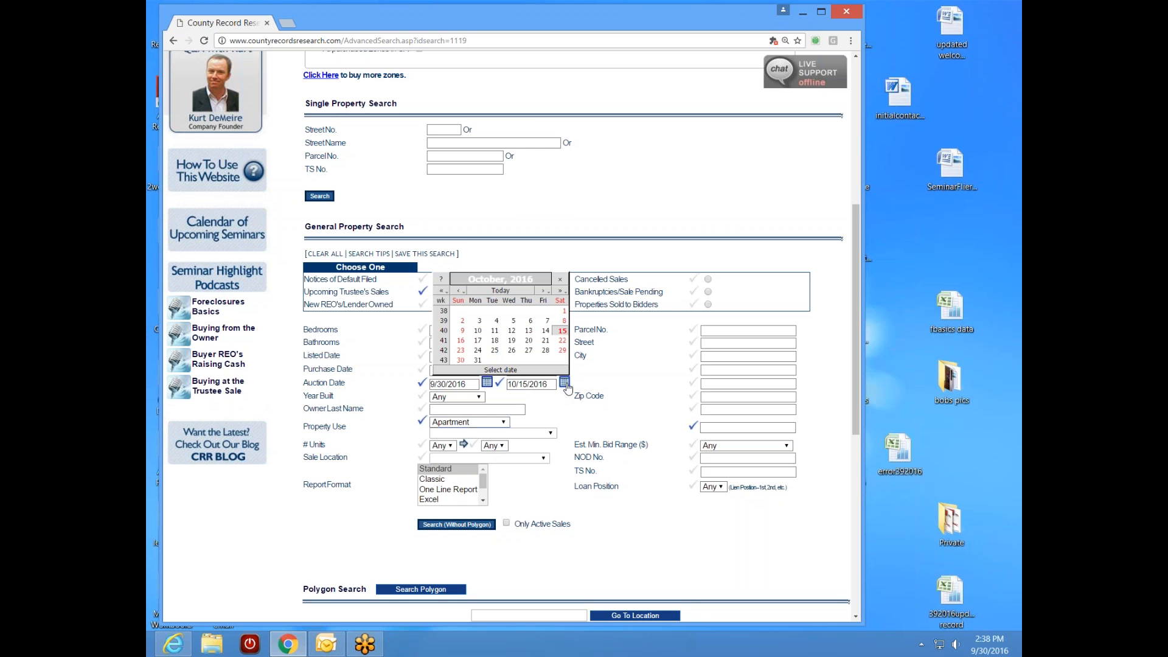
{"action": "left_click", "coordinate": [478, 360]}
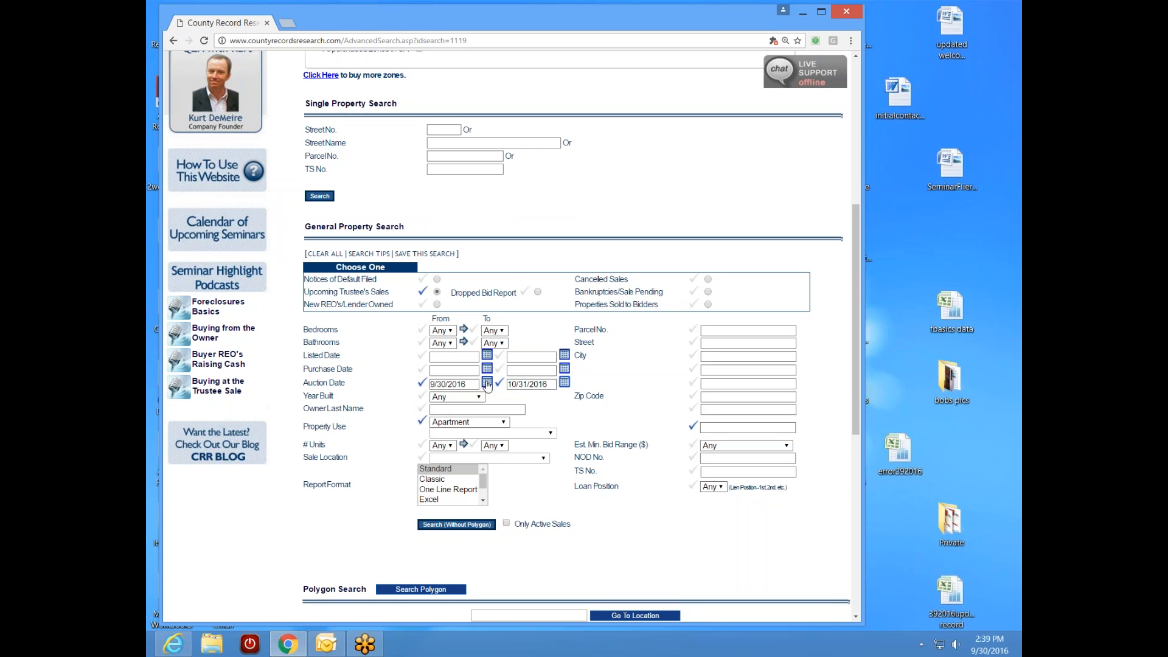
{"action": "left_click", "coordinate": [487, 383]}
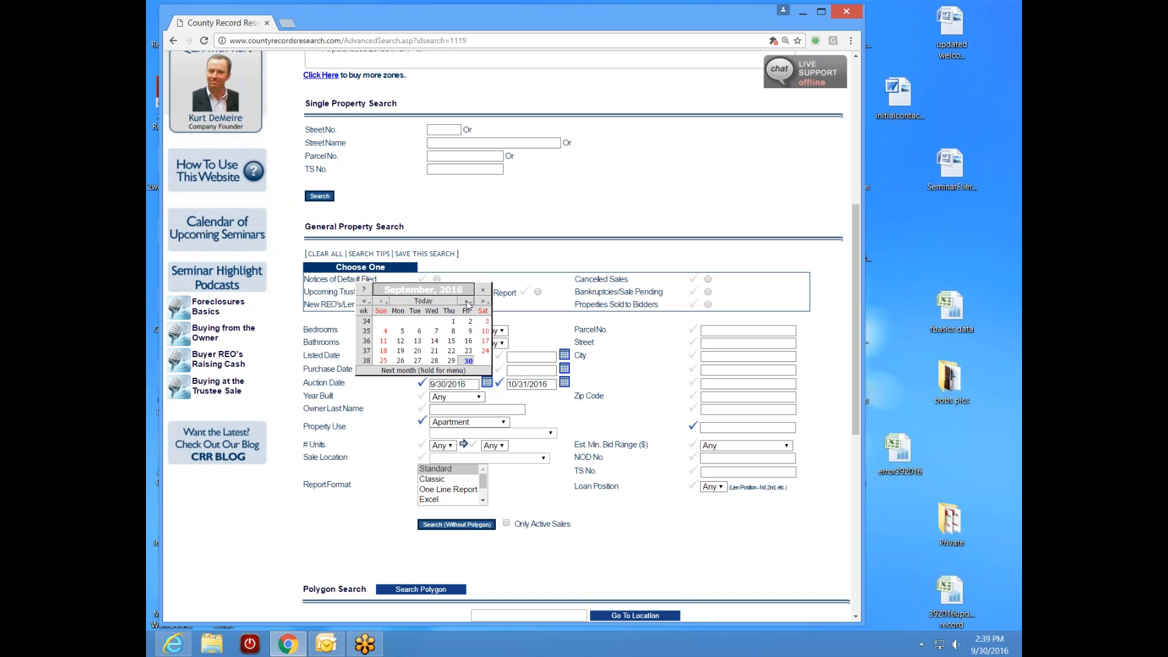
{"action": "left_click", "coordinate": [467, 302]}
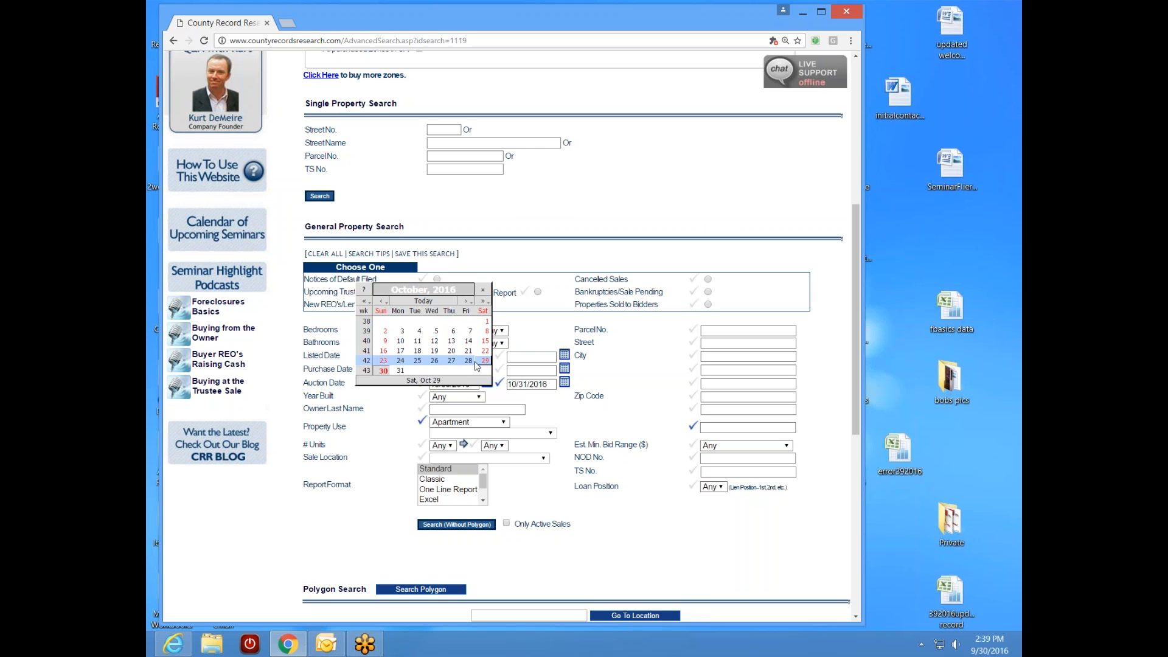
{"action": "left_click", "coordinate": [402, 331]}
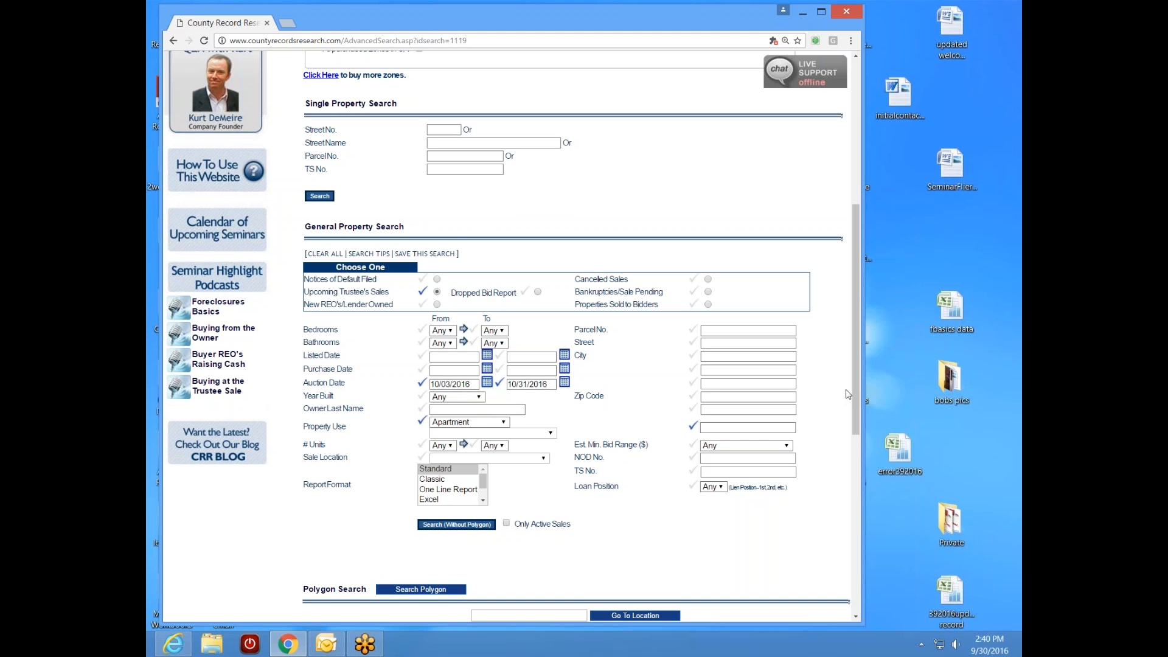
- Run Search (Without Polygon) to list the 14 Apartment trustee-sale properties
{"action": "scroll", "coordinate": [656, 229], "scroll_direction": "up", "scroll_amount": 5}
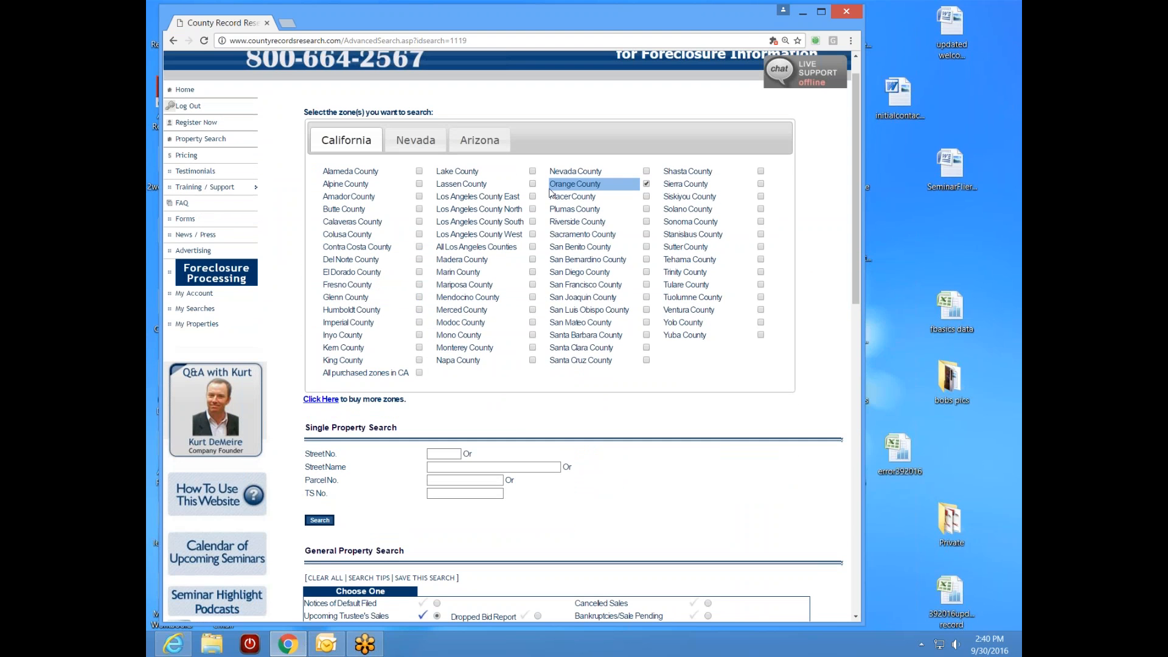
{"action": "left_click_drag", "start_coordinate": [857, 300], "coordinate": [839, 450]}
{"action": "scroll", "coordinate": [839, 450], "scroll_direction": "down", "scroll_amount": 1}
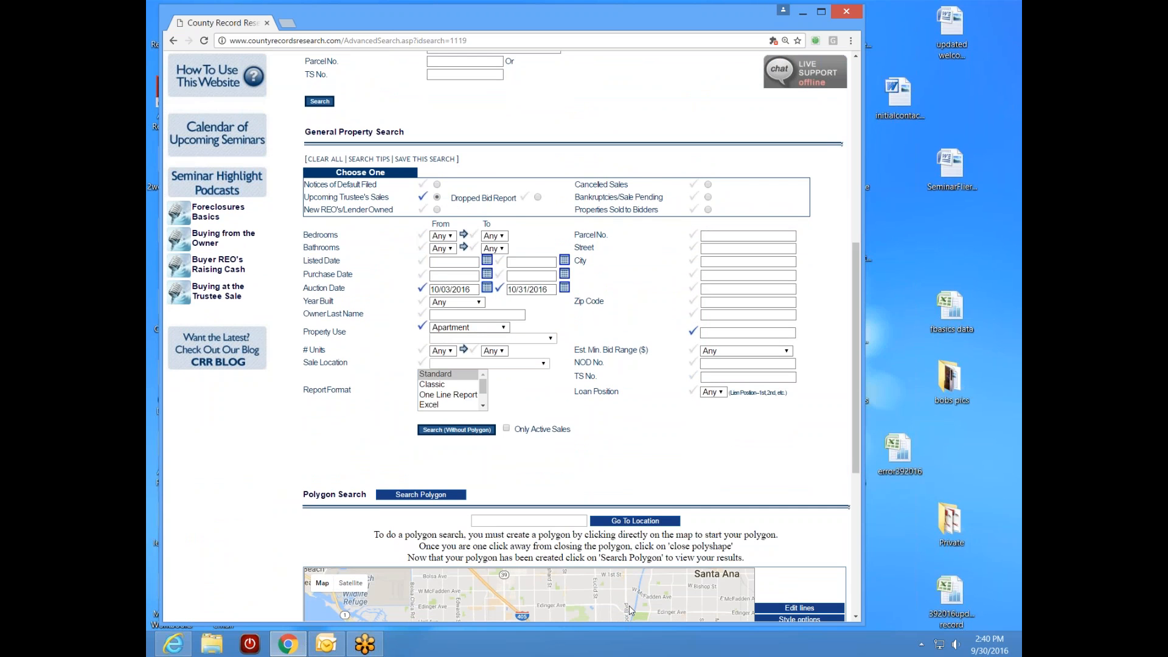
{"action": "left_click", "coordinate": [461, 433]}
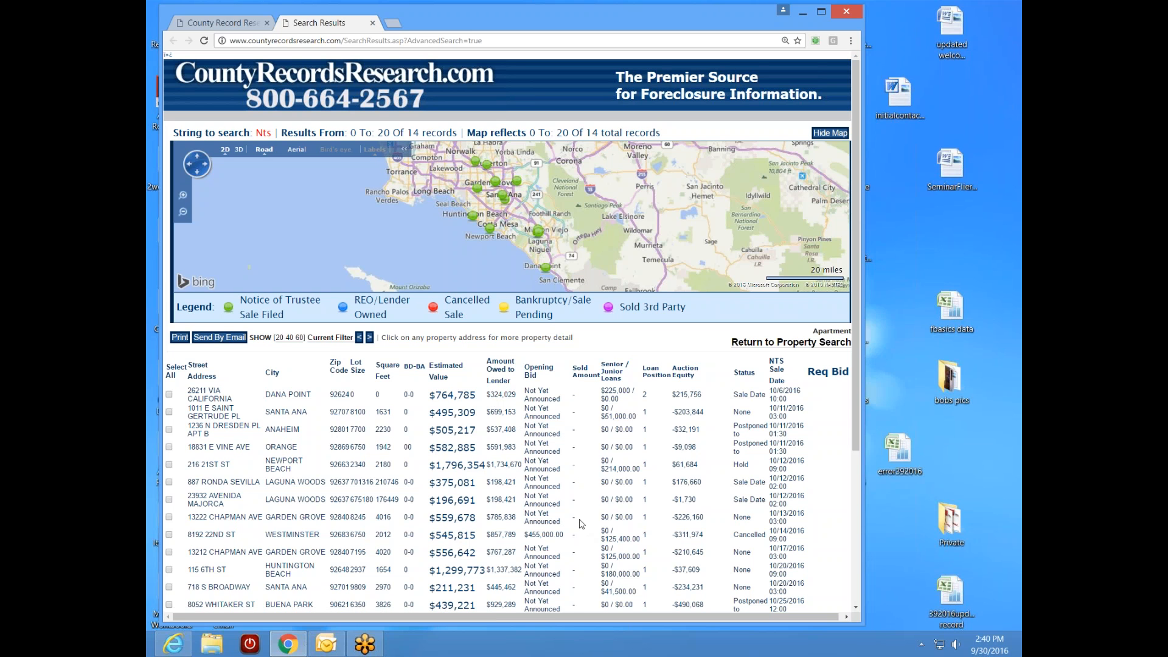
{"action": "left_click", "coordinate": [230, 25]}
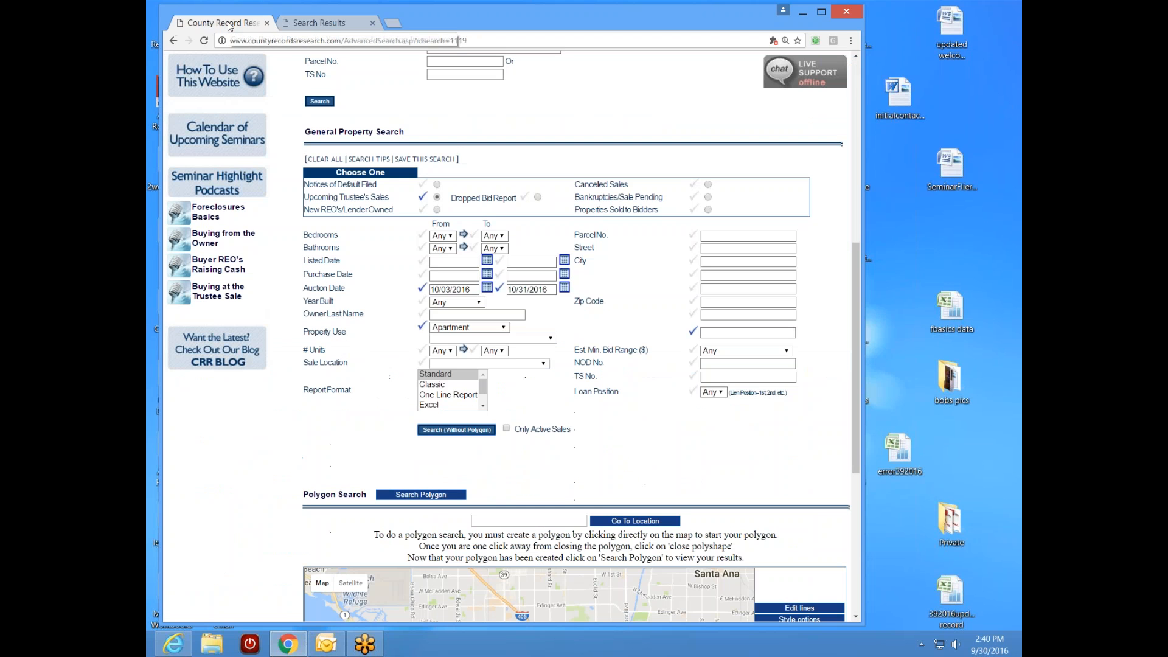
{"action": "left_click", "coordinate": [335, 27]}
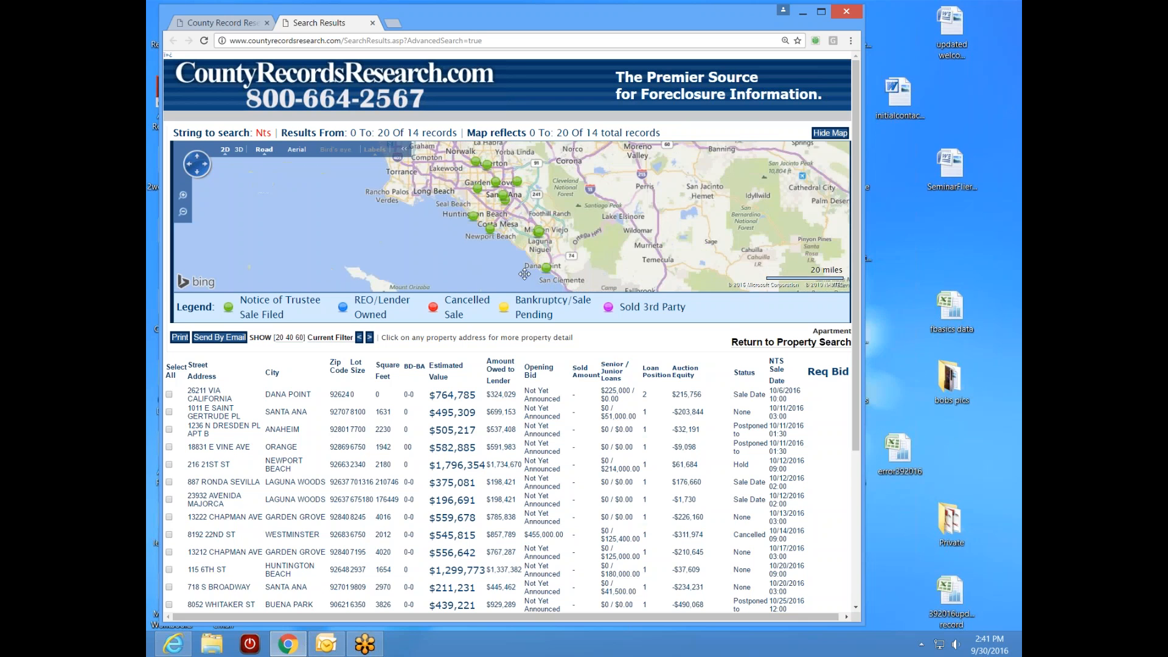
{"action": "left_click_drag", "start_coordinate": [483, 244], "coordinate": [508, 271]}
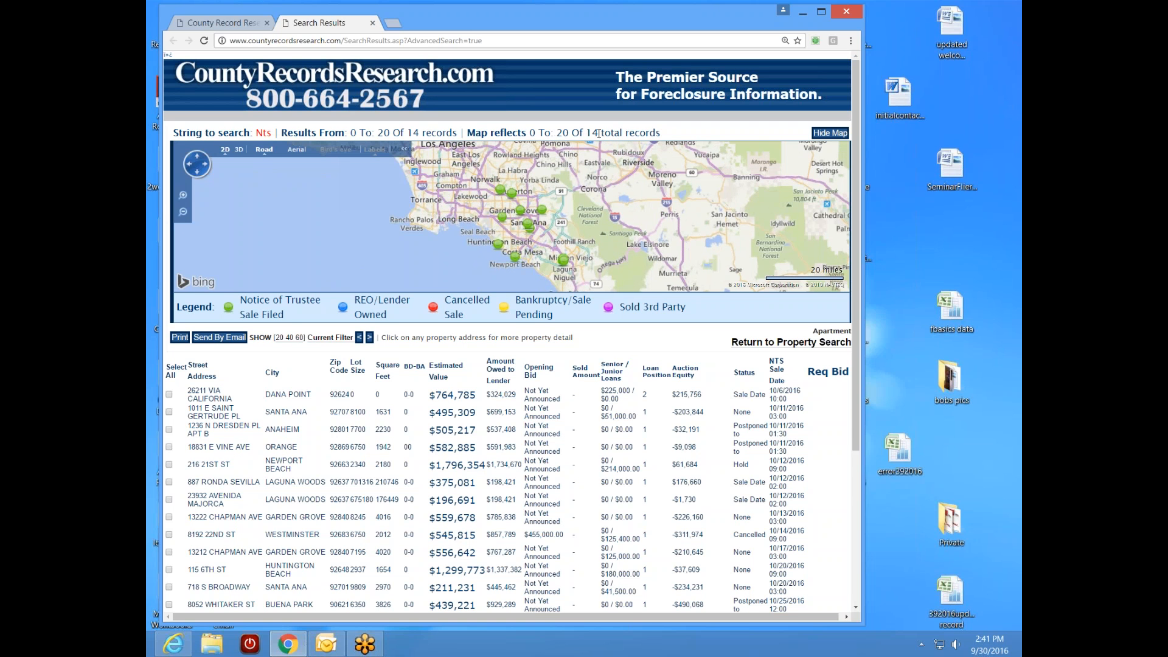
{"action": "double_click", "coordinate": [592, 134]}
{"action": "left_click", "coordinate": [680, 210]}
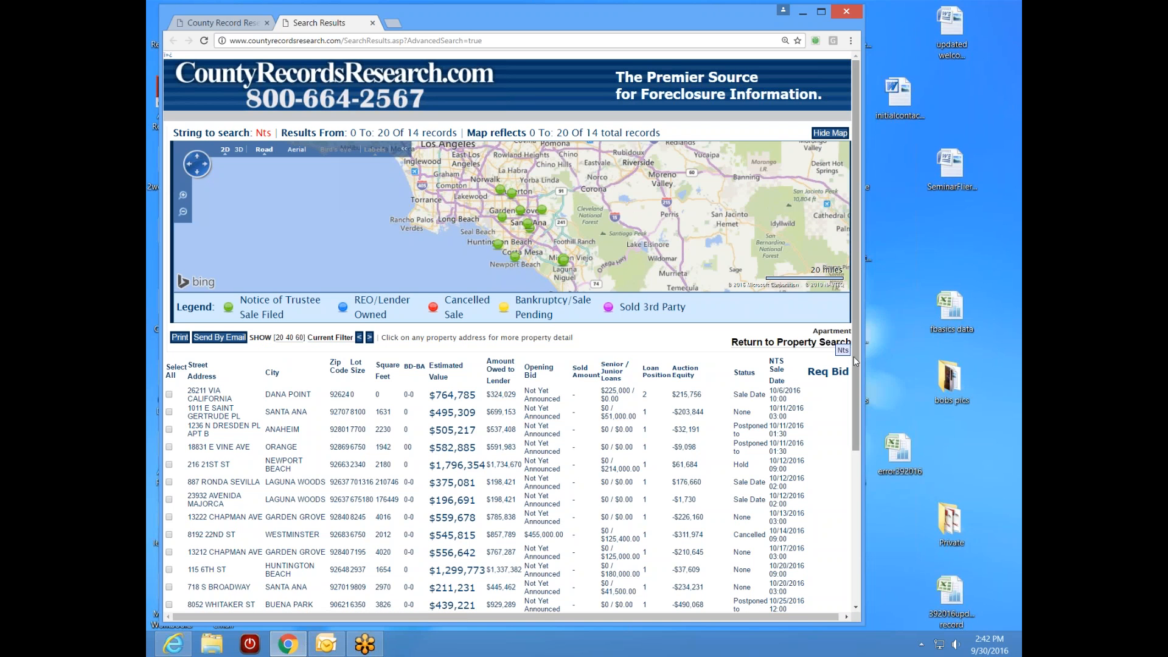
- Scroll through the 14 trustee-sale results showing bids, loans and auction equity
{"action": "scroll", "coordinate": [853, 357], "scroll_direction": "down", "scroll_amount": 1}
{"action": "scroll", "coordinate": [855, 389], "scroll_direction": "down", "scroll_amount": 2}
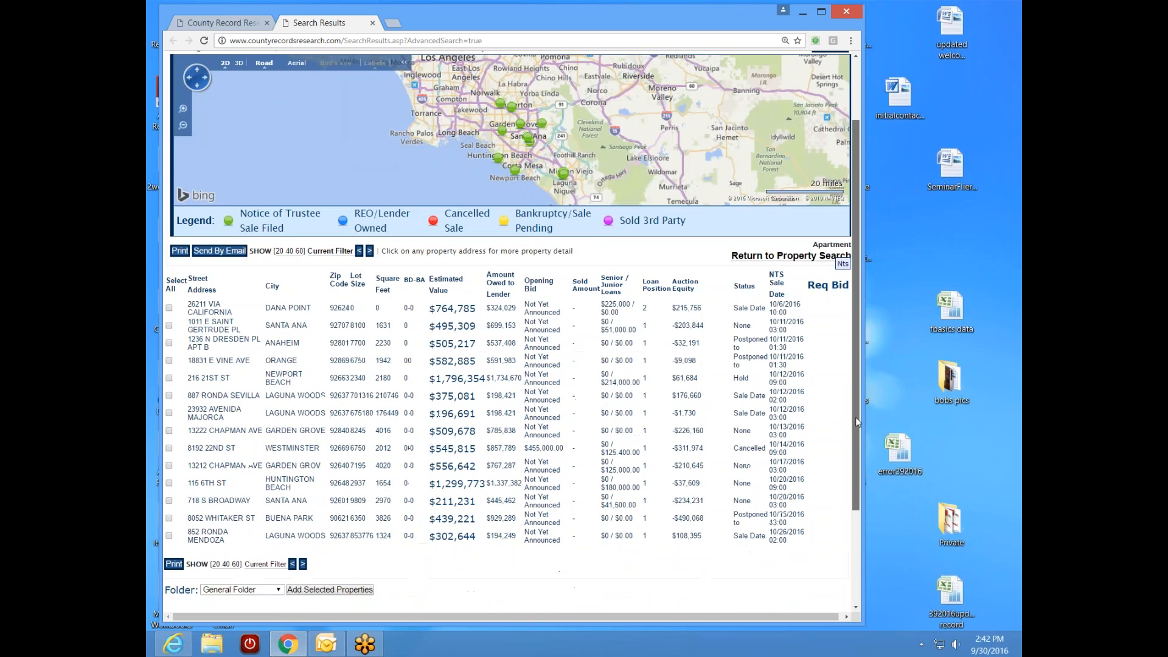
{"action": "scroll", "coordinate": [855, 401], "scroll_direction": "up", "scroll_amount": 2}
{"action": "left_click_drag", "start_coordinate": [855, 375], "coordinate": [852, 408]}
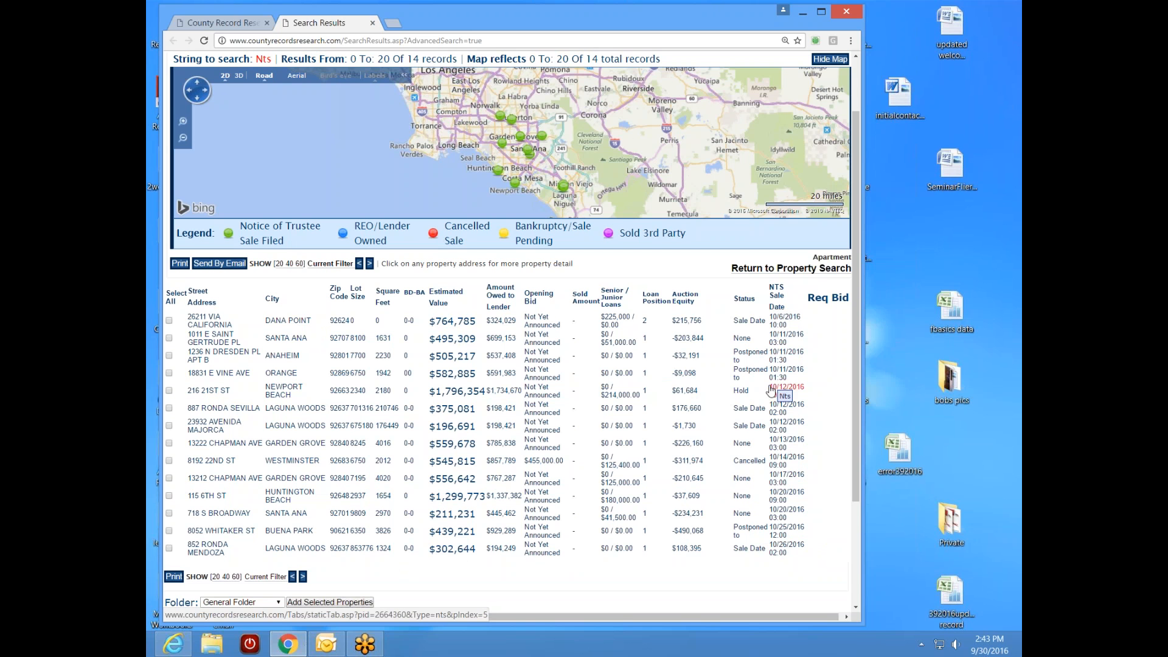
{"action": "mouse_move", "coordinate": [709, 324]}
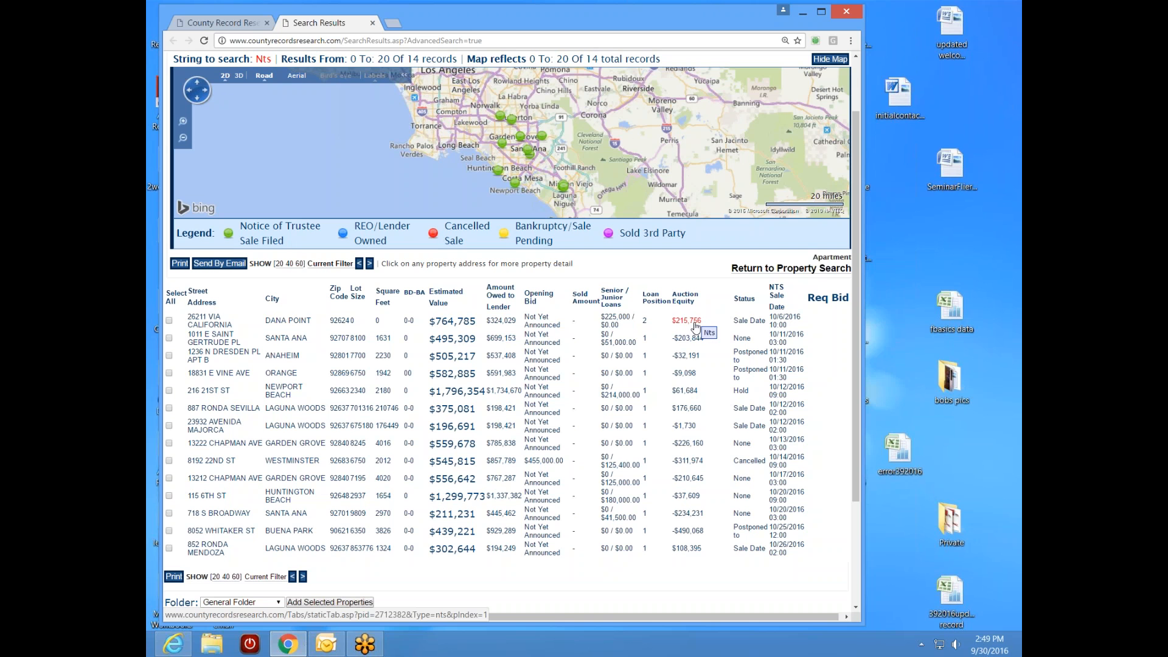
{"action": "mouse_move", "coordinate": [695, 327]}
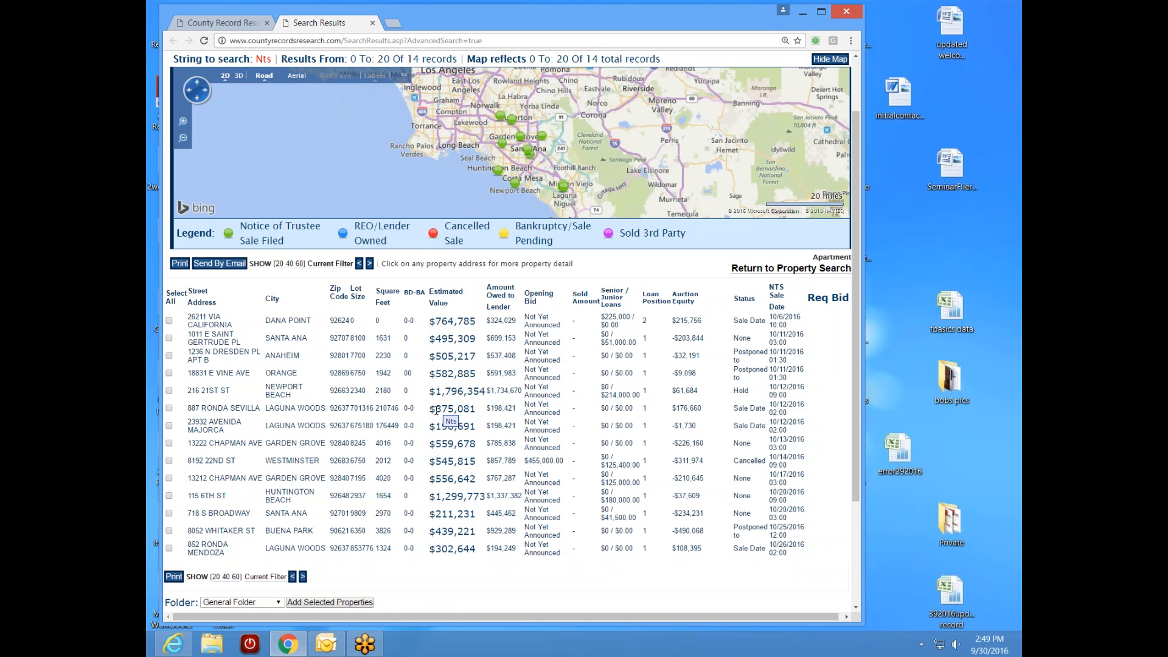
{"action": "left_click", "coordinate": [206, 321]}
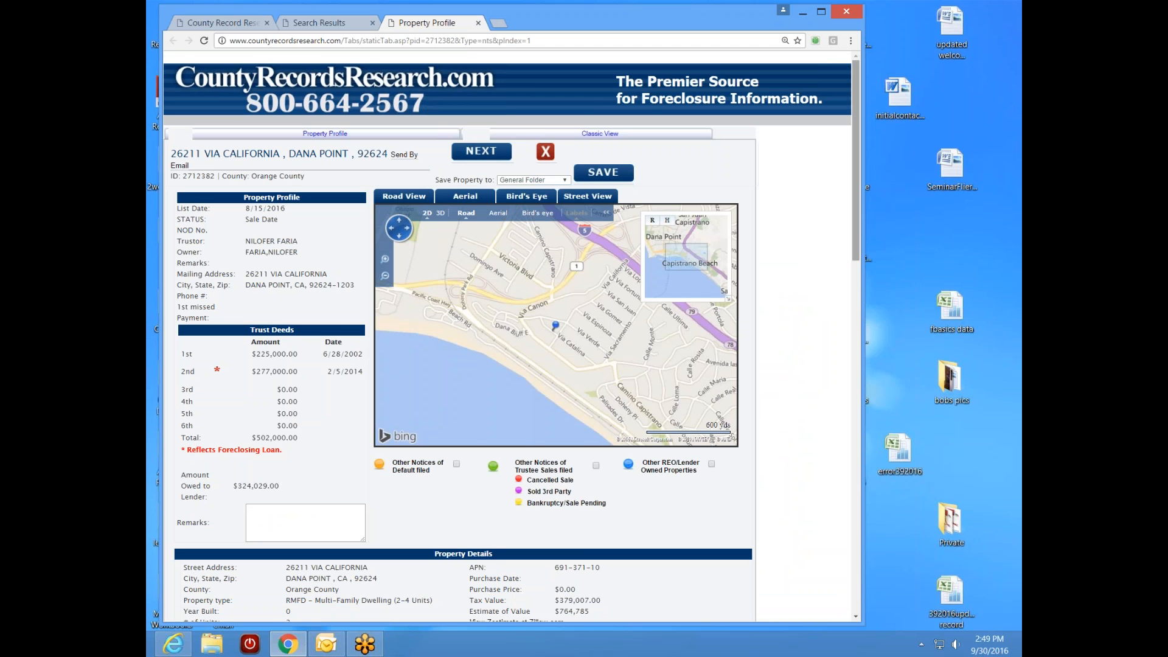
{"action": "scroll", "coordinate": [854, 260], "scroll_direction": "down", "scroll_amount": 1}
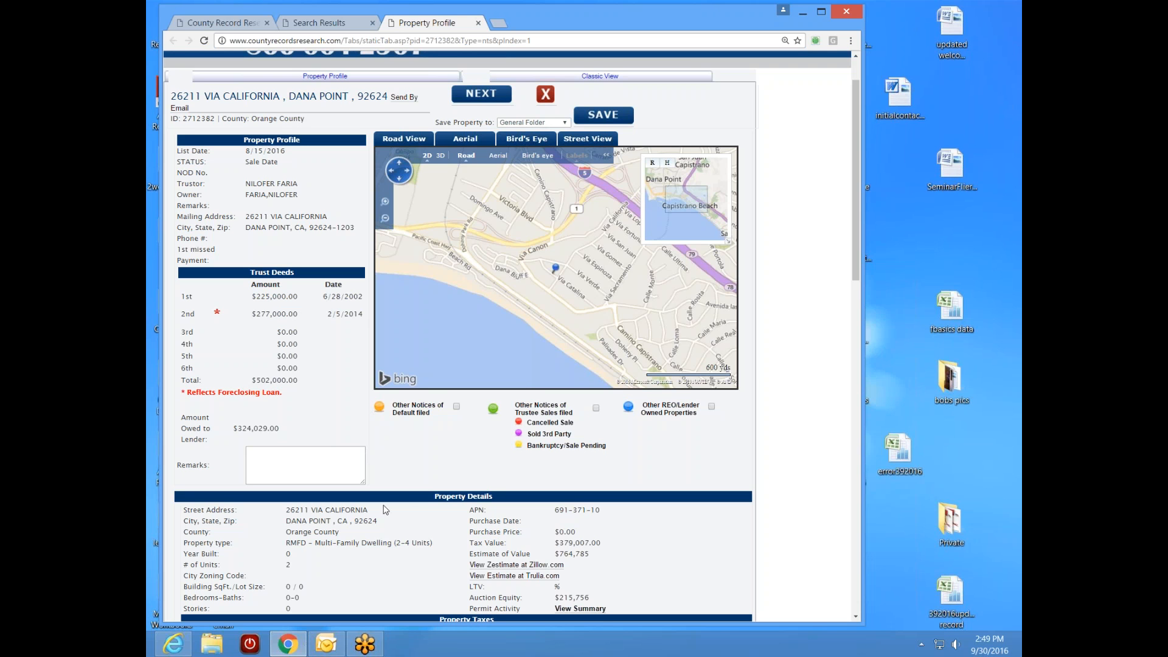
{"action": "left_click_drag", "start_coordinate": [857, 273], "coordinate": [858, 305]}
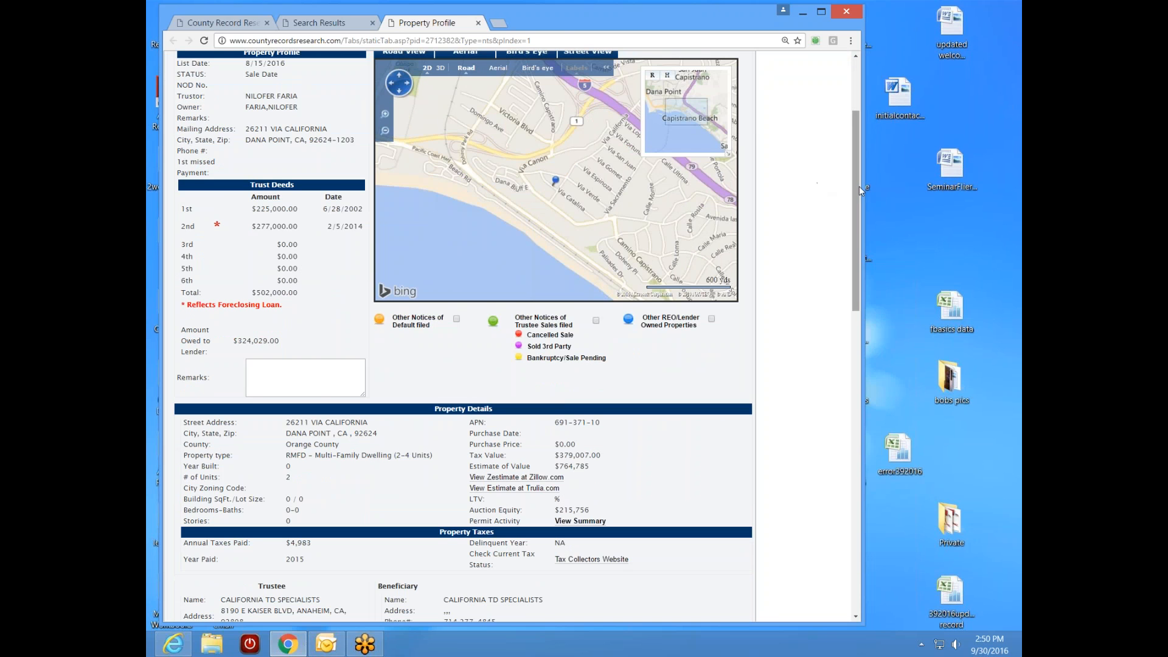
{"action": "scroll", "coordinate": [855, 190], "scroll_direction": "up", "scroll_amount": 1}
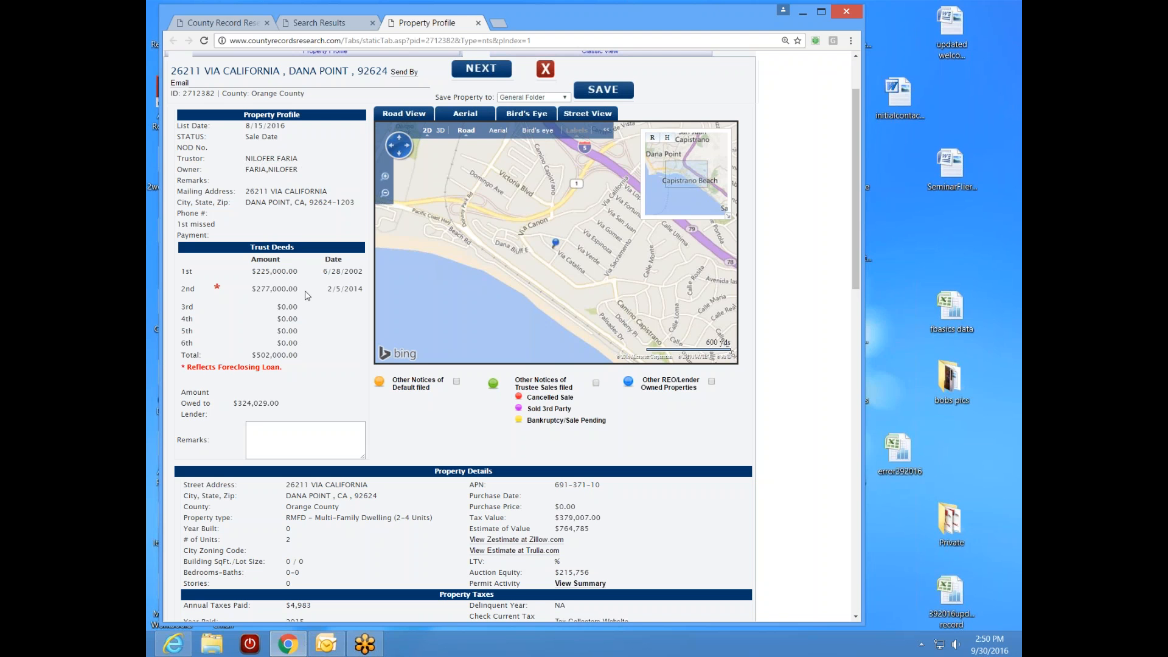
{"action": "left_click_drag", "start_coordinate": [307, 292], "coordinate": [252, 292]}
{"action": "left_click", "coordinate": [320, 303]}
{"action": "left_click_drag", "start_coordinate": [298, 170], "coordinate": [256, 171]}
{"action": "left_click", "coordinate": [218, 173]}
{"action": "left_click_drag", "start_coordinate": [261, 291], "coordinate": [271, 292]}
{"action": "left_click", "coordinate": [321, 329]}
{"action": "left_click_drag", "start_coordinate": [278, 406], "coordinate": [237, 406]}
{"action": "left_click", "coordinate": [300, 388]}
- Highlight the # of Units value of 2, then clear the selection and return up
{"action": "scroll", "coordinate": [859, 236], "scroll_direction": "down", "scroll_amount": 3}
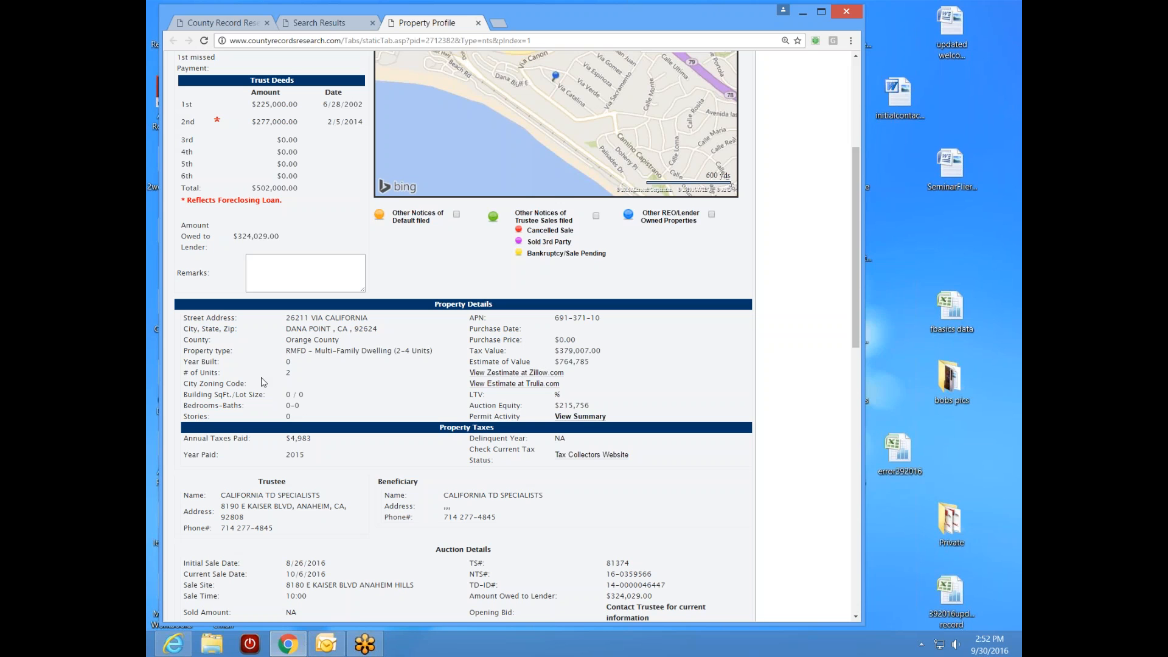
{"action": "double_click", "coordinate": [288, 373]}
{"action": "left_click", "coordinate": [364, 390]}
{"action": "scroll", "coordinate": [608, 328], "scroll_direction": "up", "scroll_amount": 3}
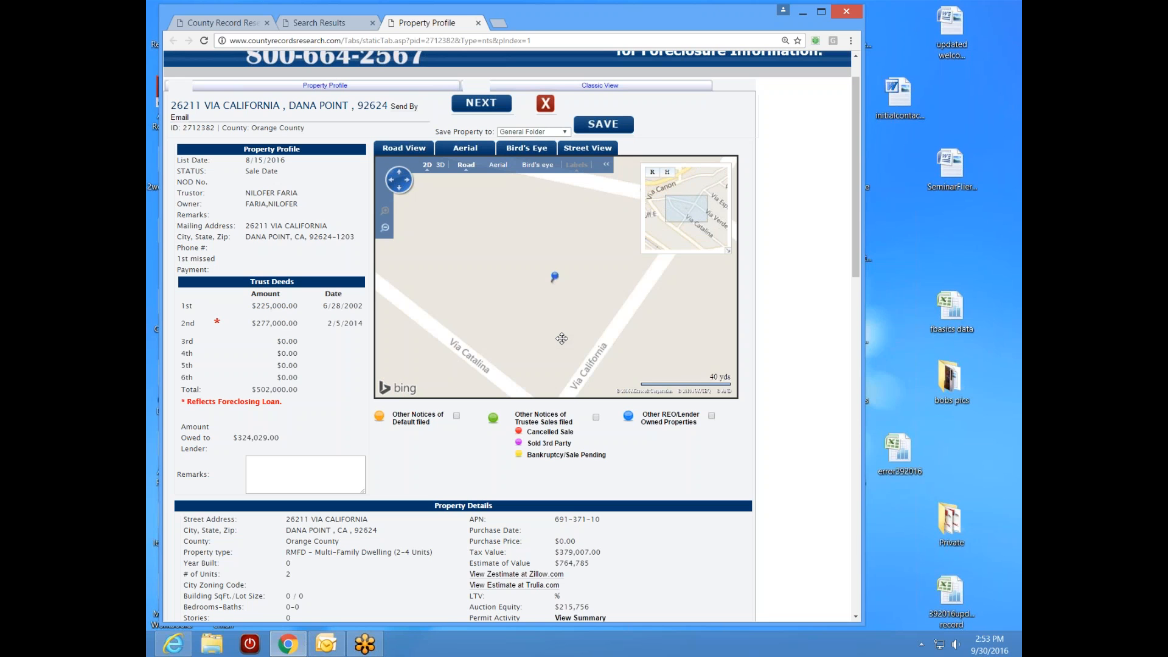
{"action": "scroll", "coordinate": [561, 338], "scroll_direction": "down", "scroll_amount": 1}
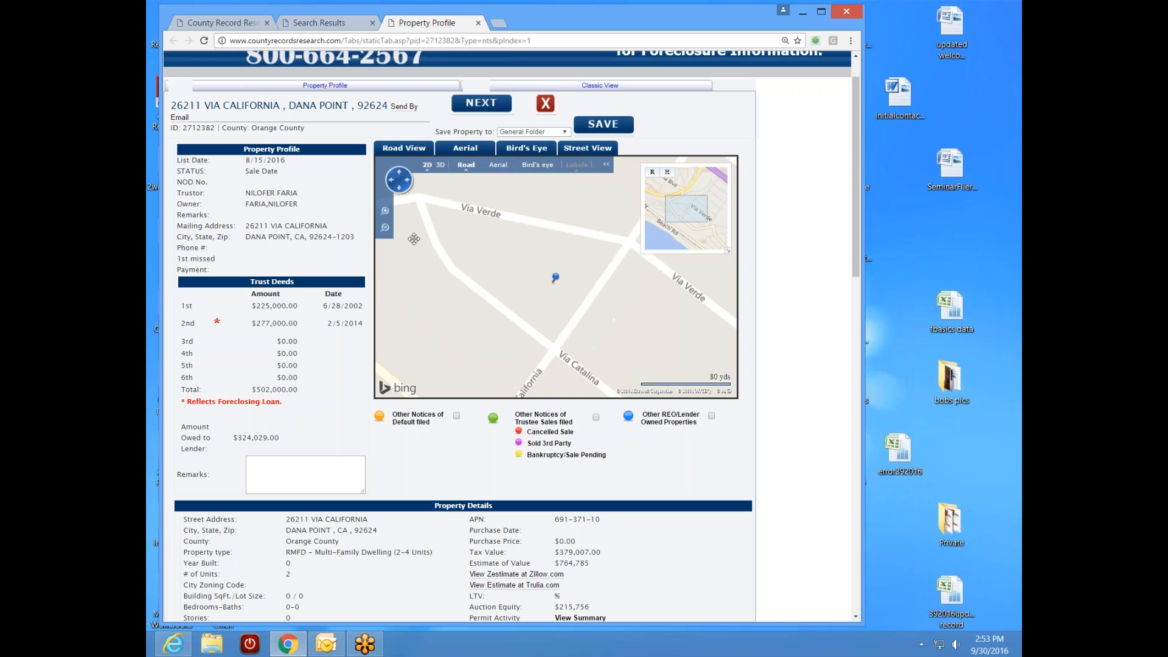
{"action": "left_click", "coordinate": [385, 227]}
{"action": "left_click", "coordinate": [385, 227]}
{"action": "left_click", "coordinate": [385, 210]}
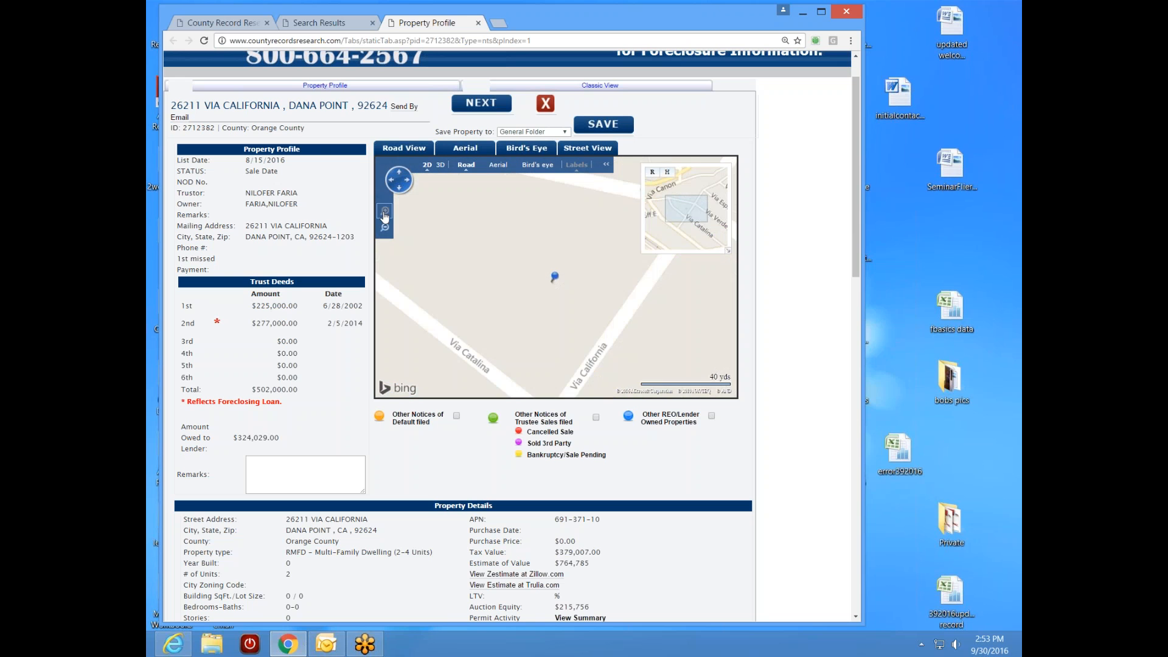
{"action": "left_click", "coordinate": [384, 227]}
{"action": "left_click", "coordinate": [384, 227]}
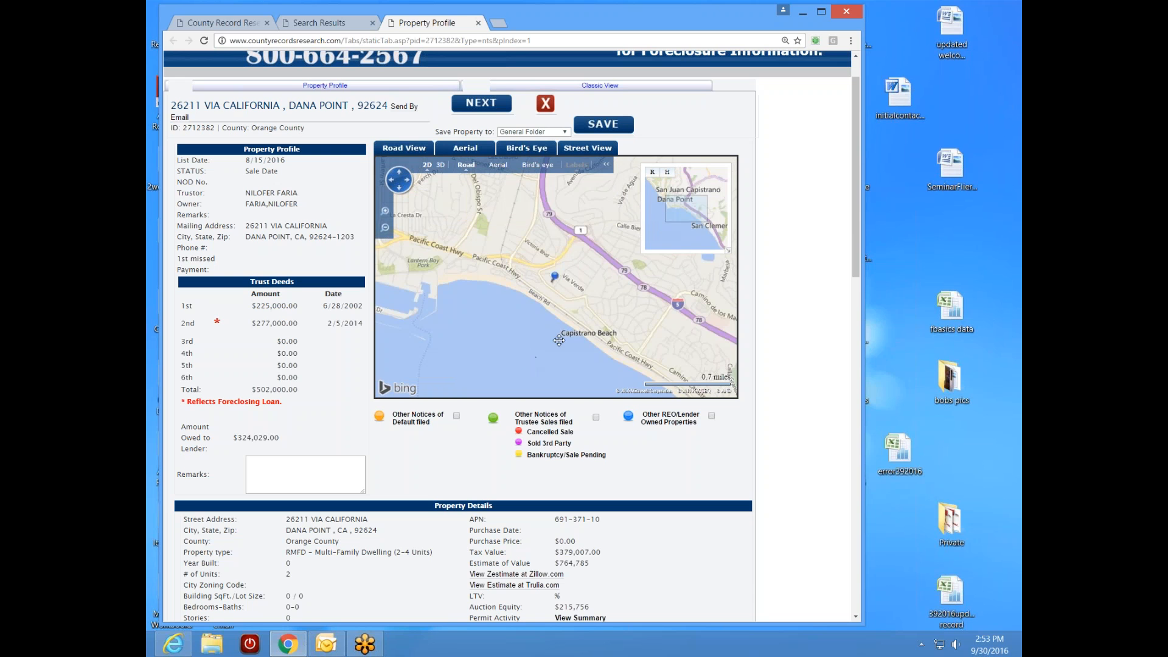
{"action": "scroll", "coordinate": [559, 340], "scroll_direction": "up", "scroll_amount": 2}
{"action": "scroll", "coordinate": [559, 339], "scroll_direction": "up", "scroll_amount": 2}
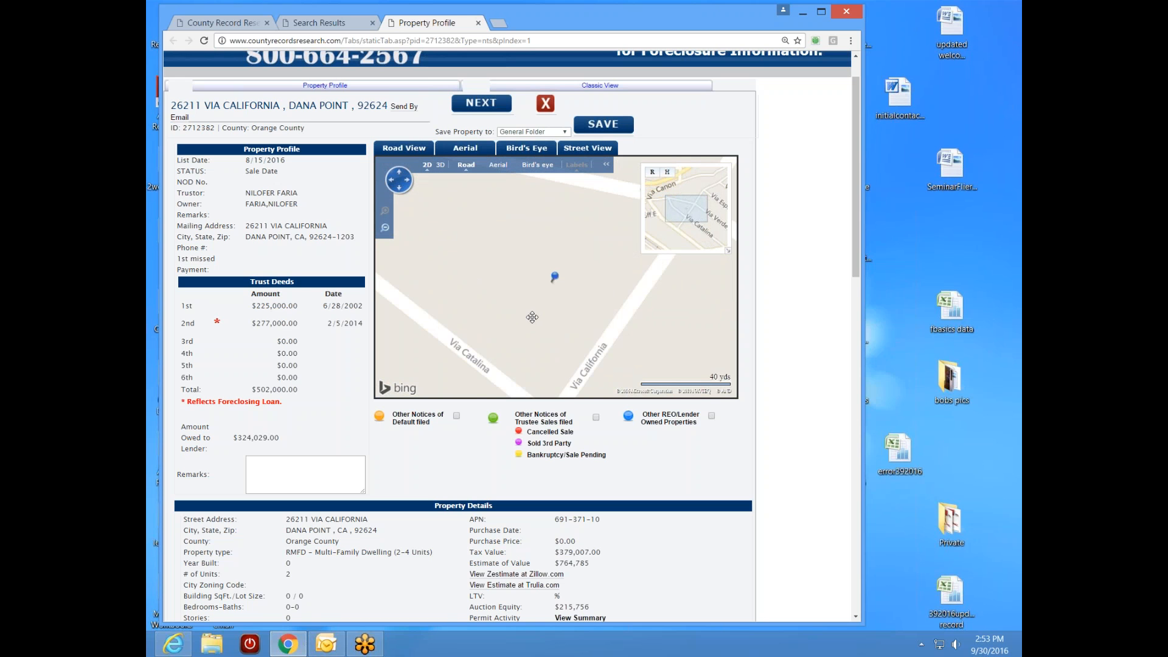
- Switch the map to Bird's eye and pan around the houses along Via Catalina
{"action": "left_click", "coordinate": [537, 165]}
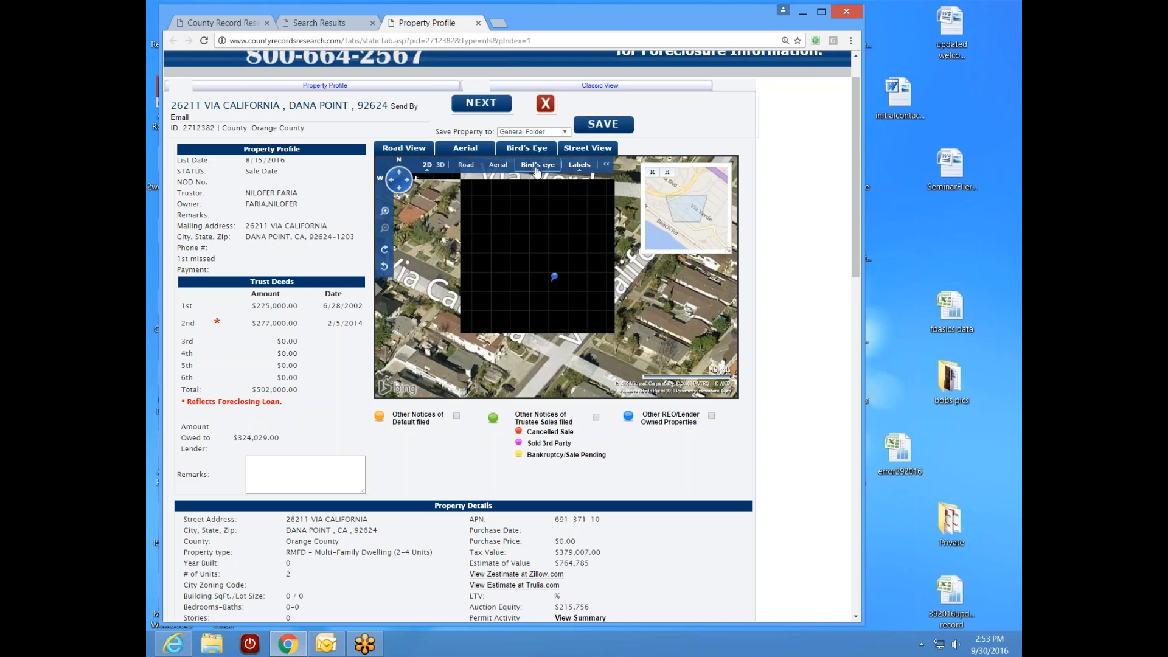
{"action": "scroll", "coordinate": [552, 326], "scroll_direction": "up", "scroll_amount": 1}
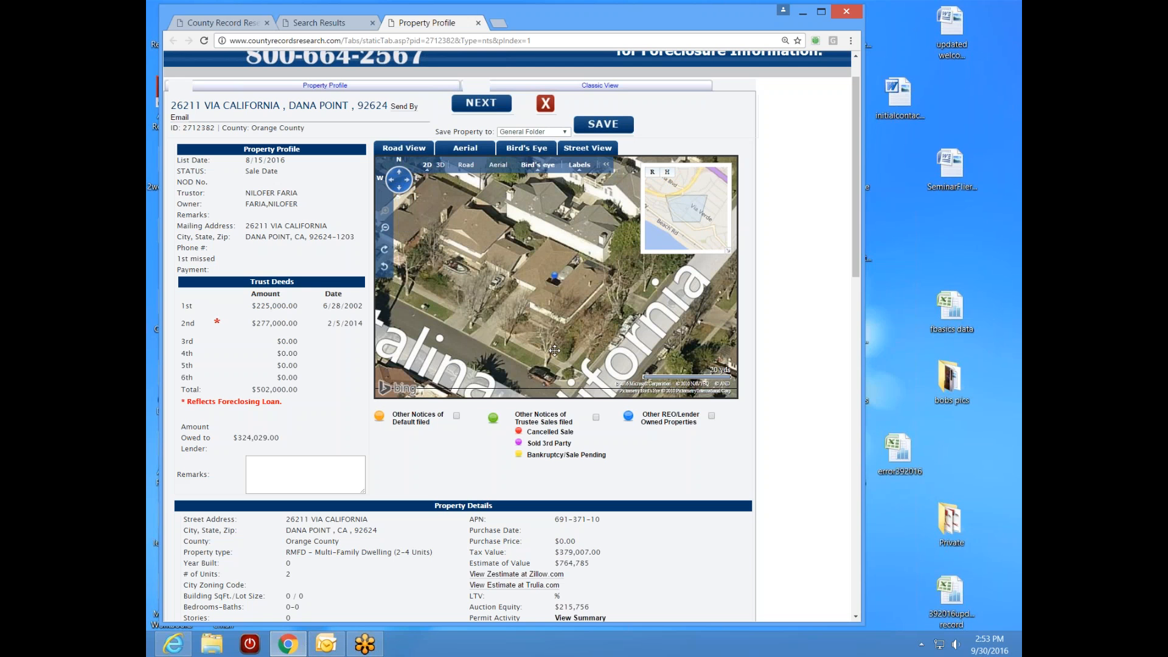
{"action": "left_click_drag", "start_coordinate": [557, 352], "coordinate": [554, 332]}
{"action": "left_click_drag", "start_coordinate": [542, 284], "coordinate": [549, 316]}
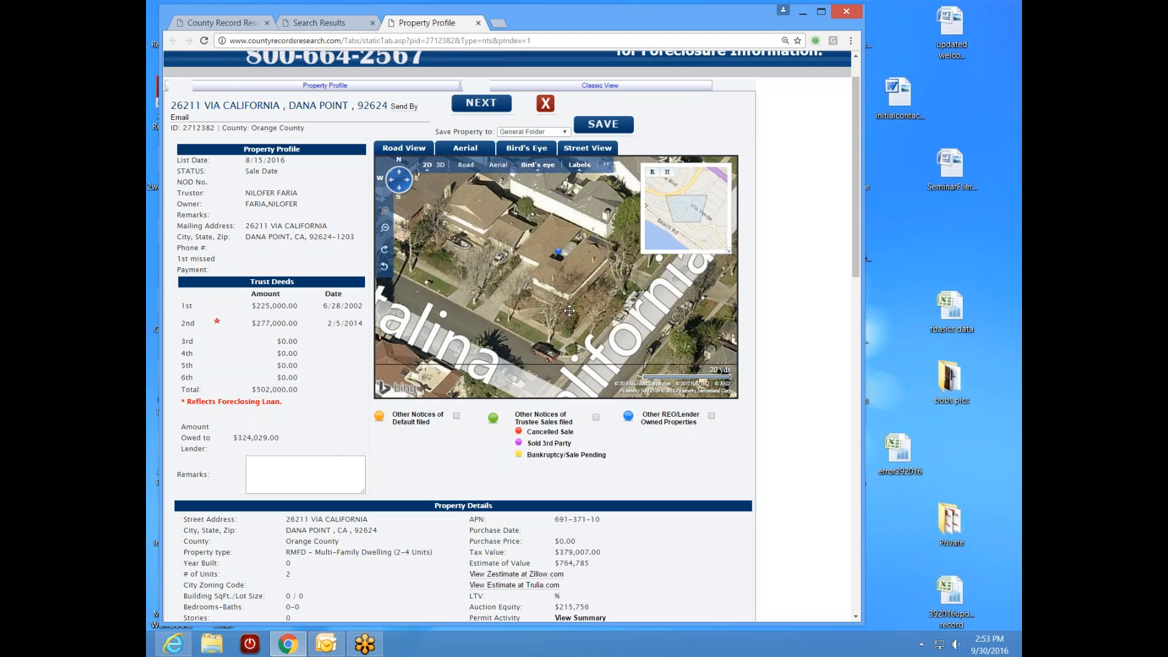
{"action": "scroll", "coordinate": [570, 315], "scroll_direction": "down", "scroll_amount": 1}
{"action": "left_click_drag", "start_coordinate": [554, 341], "coordinate": [566, 242]}
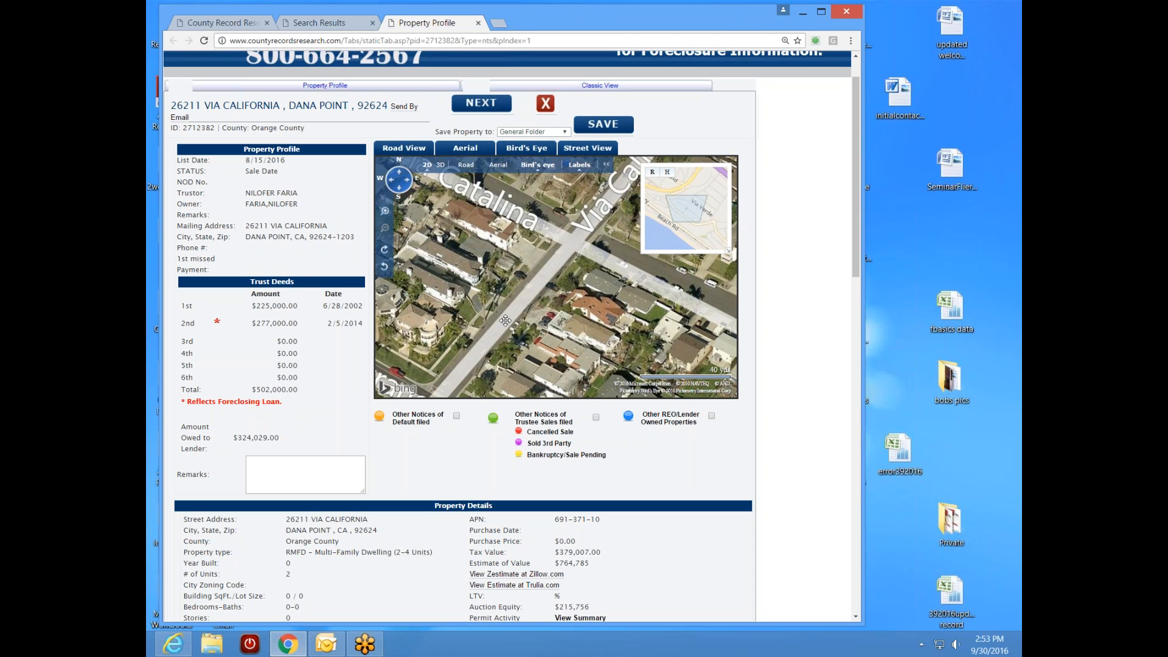
{"action": "left_click_drag", "start_coordinate": [591, 324], "coordinate": [469, 257]}
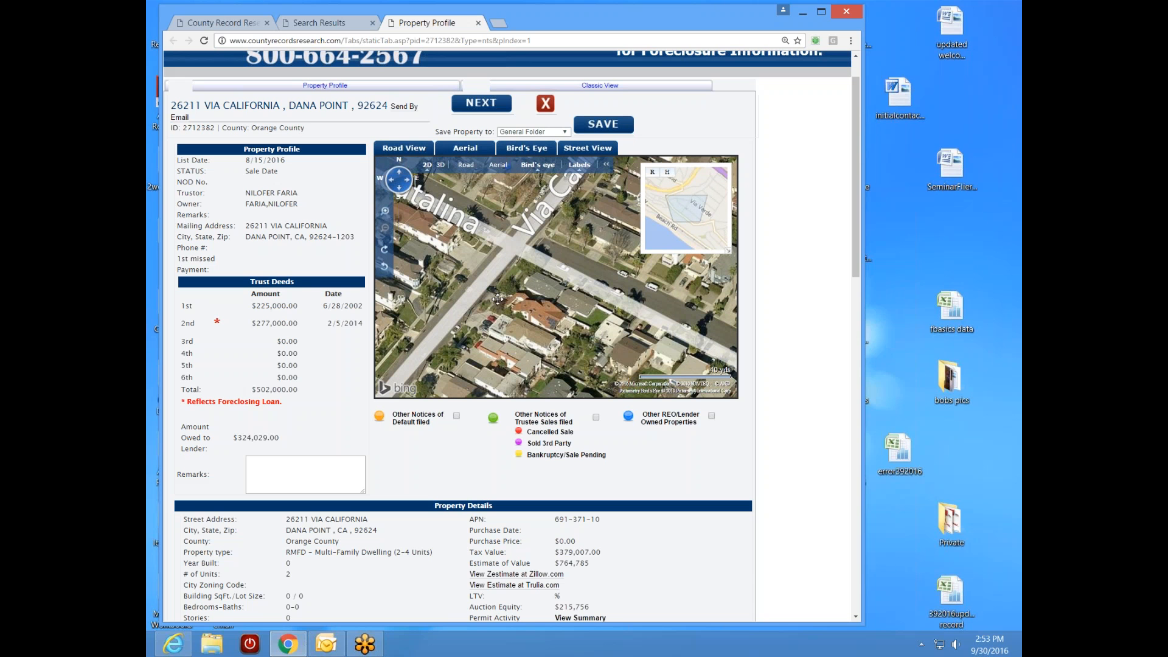
{"action": "left_click_drag", "start_coordinate": [553, 354], "coordinate": [560, 286]}
{"action": "mouse_move", "coordinate": [505, 249]}
{"action": "left_mouse_down"}
{"action": "mouse_move", "coordinate": [581, 299]}
{"action": "mouse_move", "coordinate": [564, 275]}
{"action": "mouse_move", "coordinate": [579, 281]}
{"action": "mouse_move", "coordinate": [565, 321]}
{"action": "left_mouse_up"}
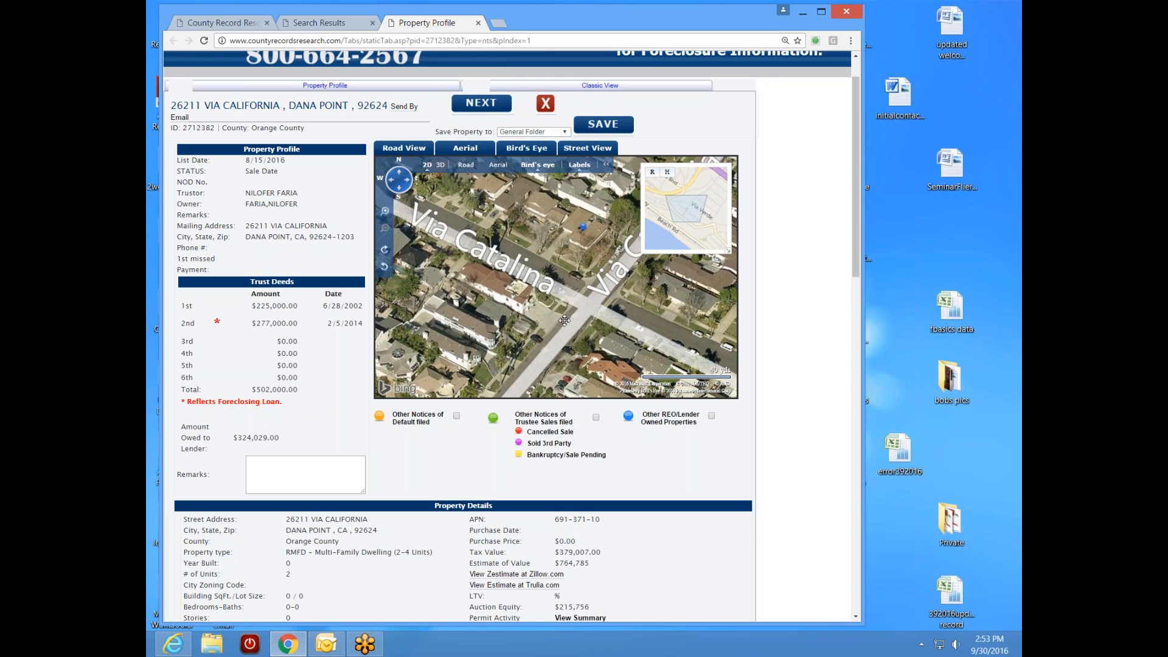
{"action": "left_click_drag", "start_coordinate": [856, 263], "coordinate": [836, 360]}
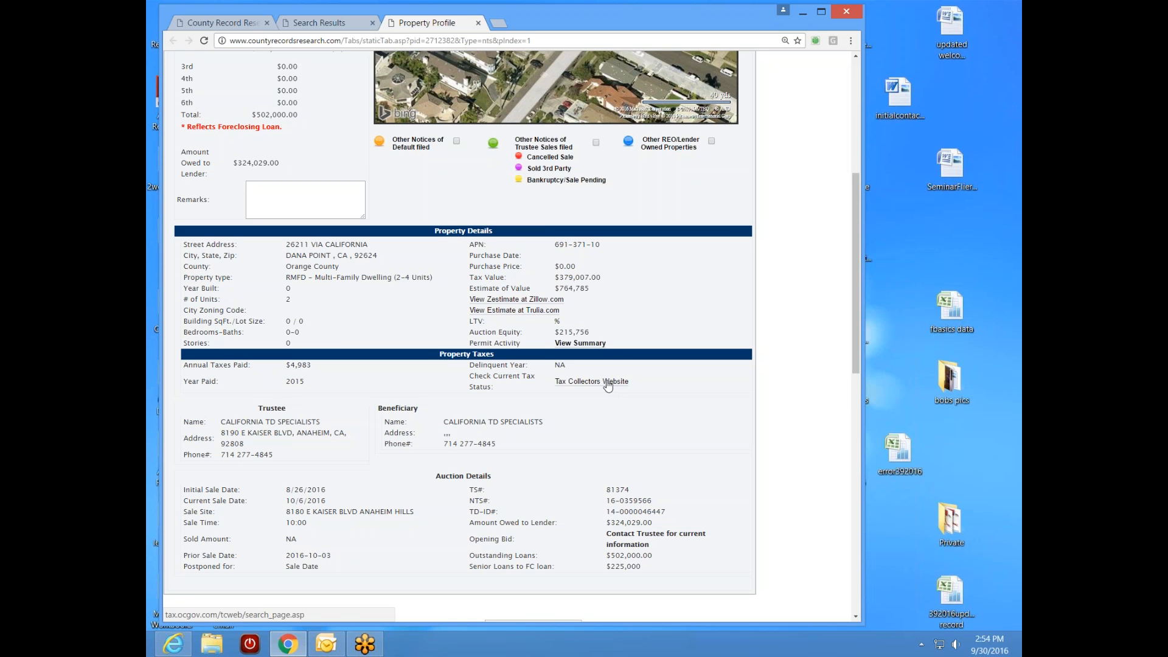
{"action": "left_click_drag", "start_coordinate": [851, 328], "coordinate": [863, 307]}
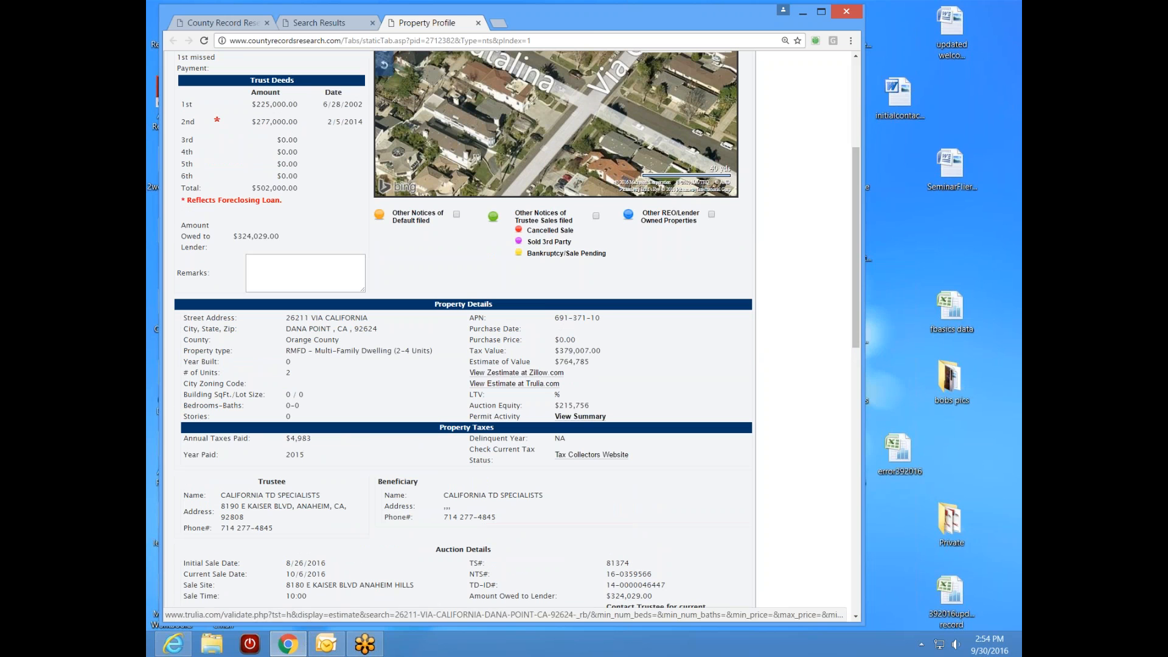
{"action": "left_click", "coordinate": [518, 374]}
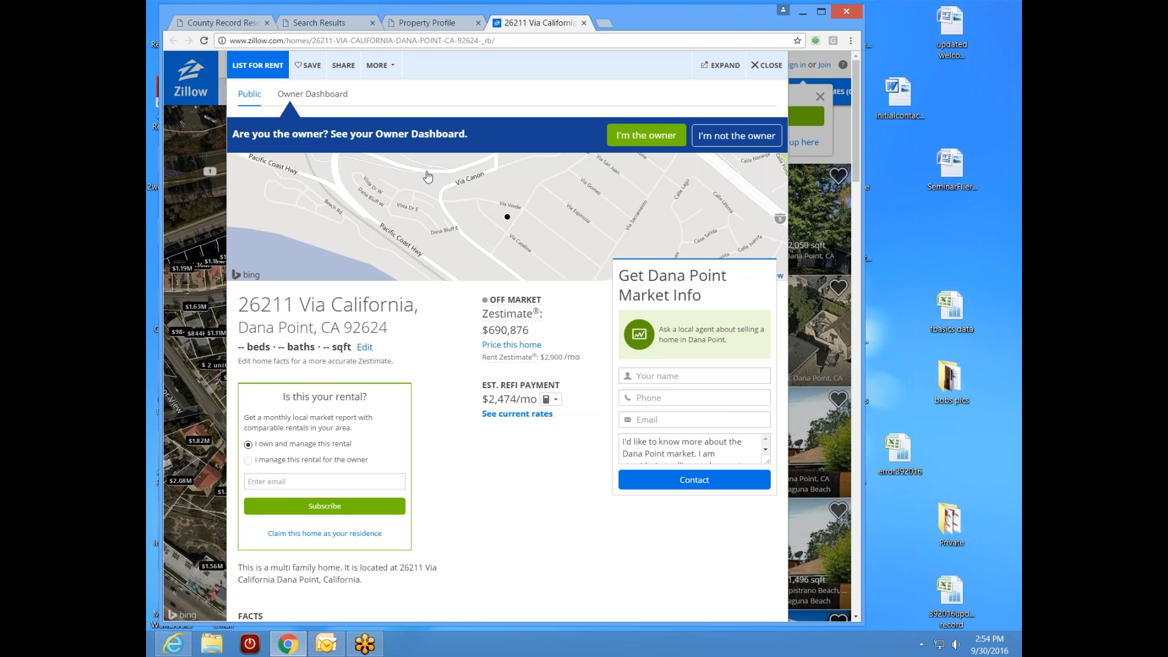
- Compare the county profile with the Zillow tab, then expand Zillow's Price / Tax History
{"action": "left_click", "coordinate": [452, 24]}
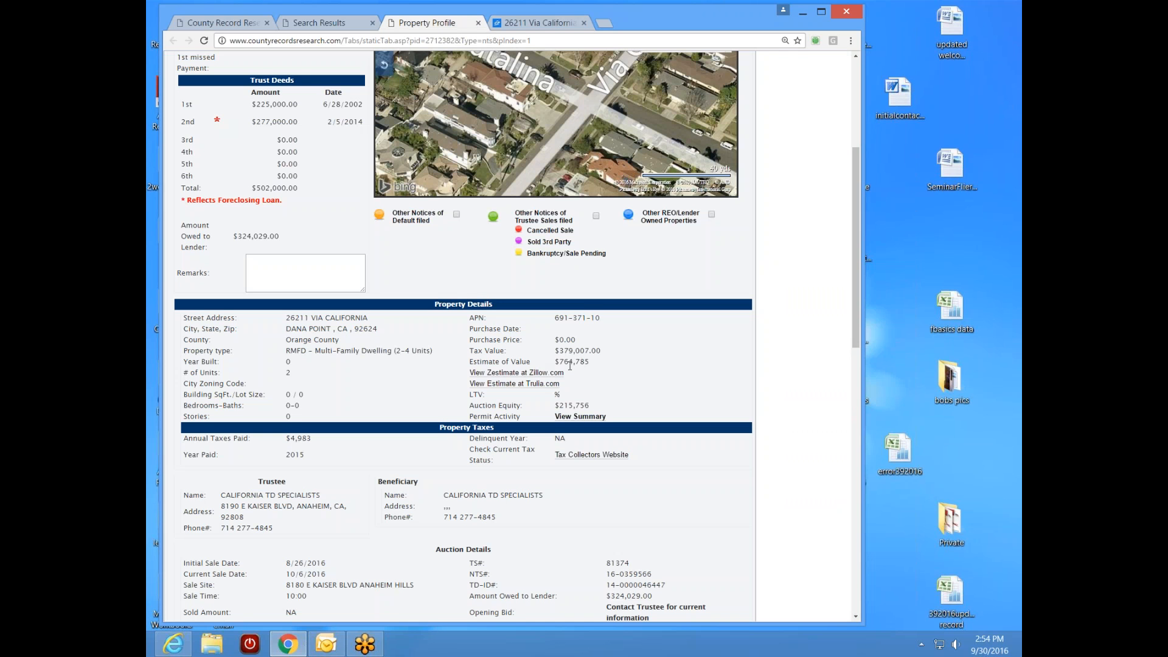
{"action": "left_click", "coordinate": [534, 24]}
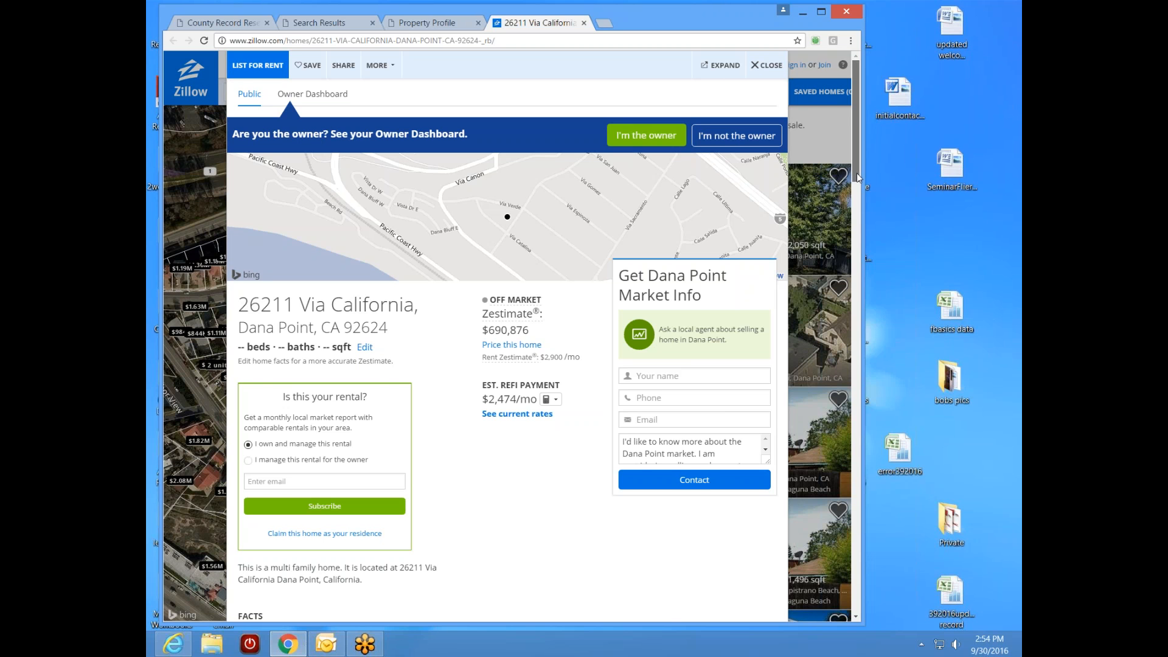
{"action": "left_click_drag", "start_coordinate": [858, 176], "coordinate": [858, 177]}
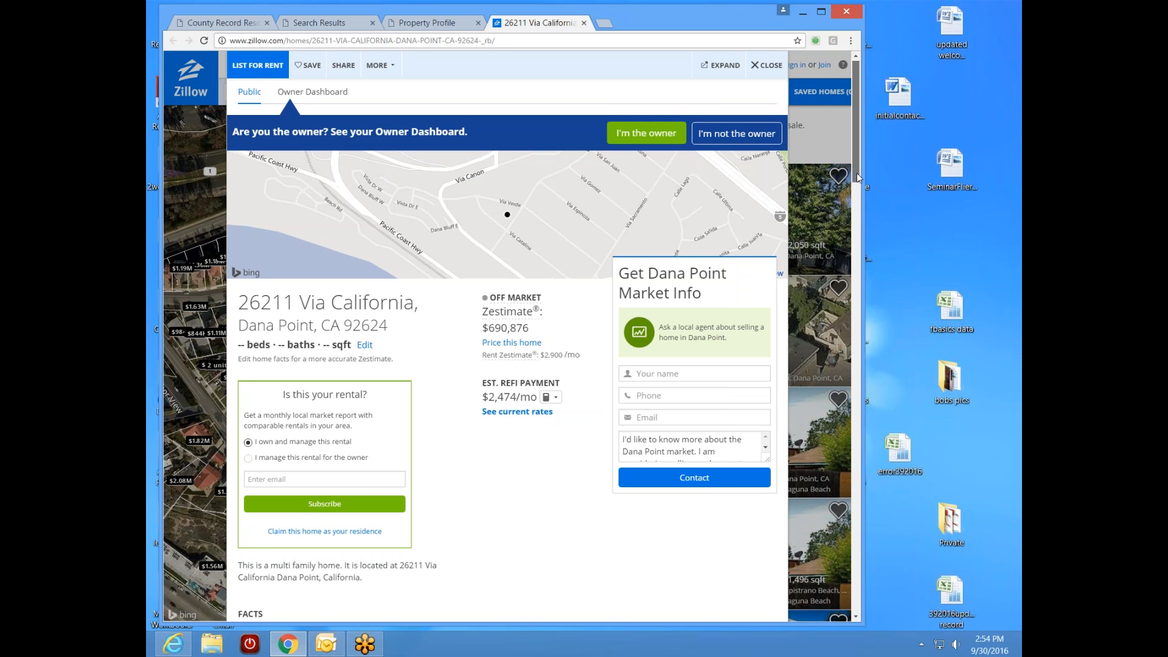
{"action": "left_click_drag", "start_coordinate": [858, 176], "coordinate": [822, 441]}
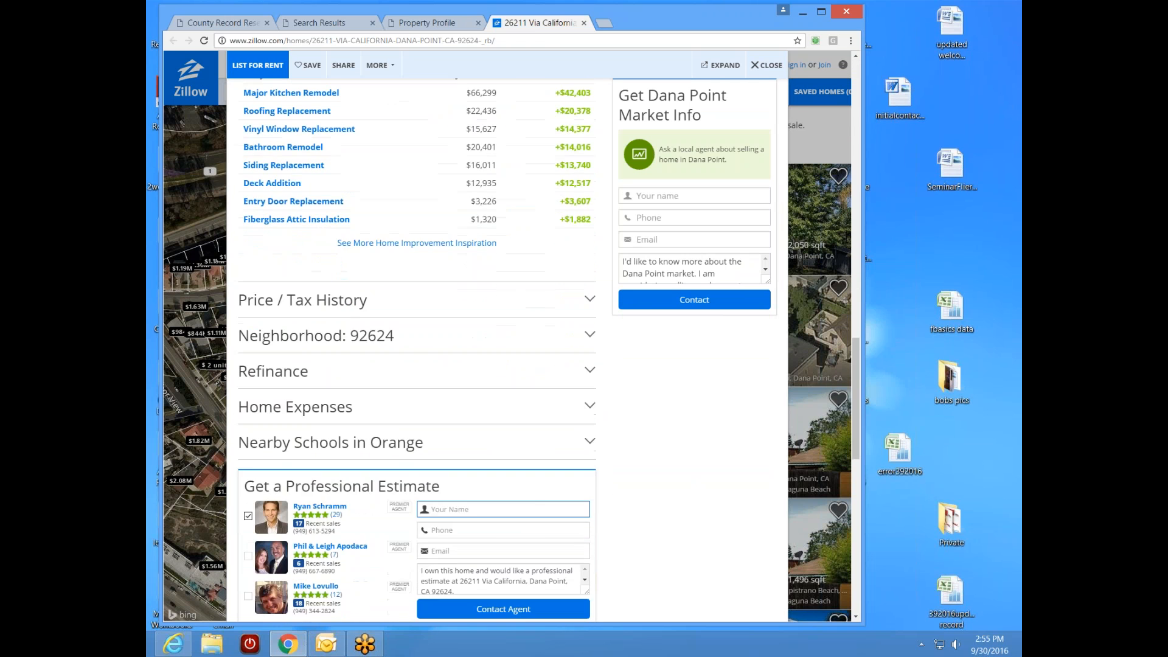
{"action": "left_click", "coordinate": [309, 308]}
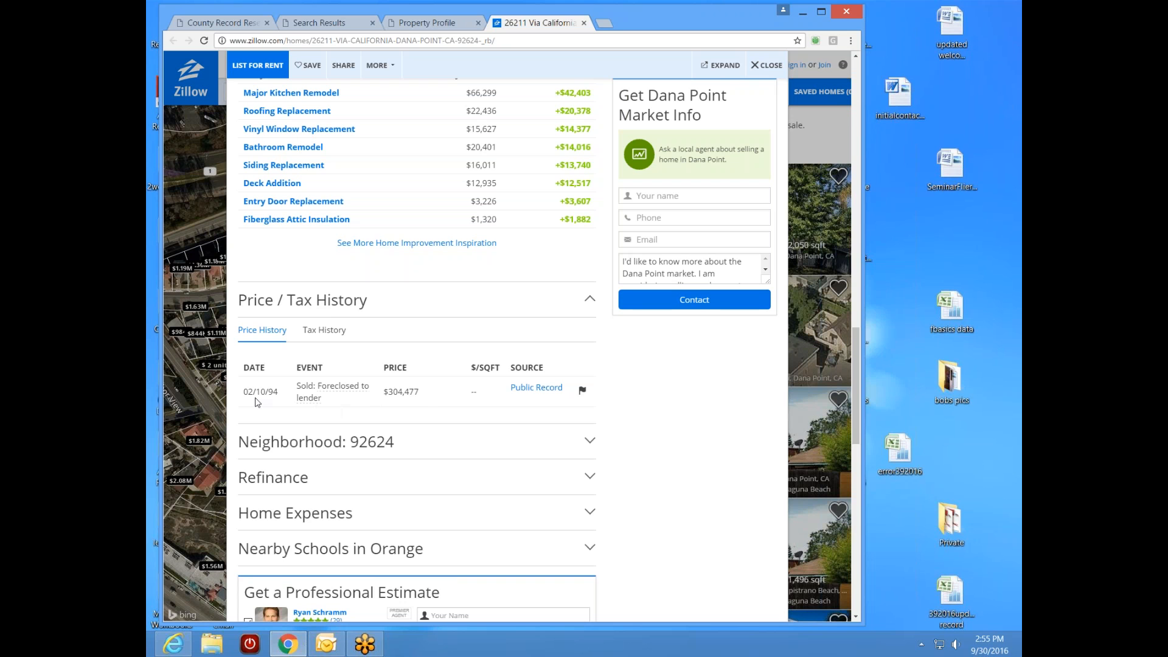
- Read the 02/10/94 $304,477 foreclosure sale entry and close the Zillow tab
{"action": "left_click_drag", "start_coordinate": [853, 329], "coordinate": [855, 194]}
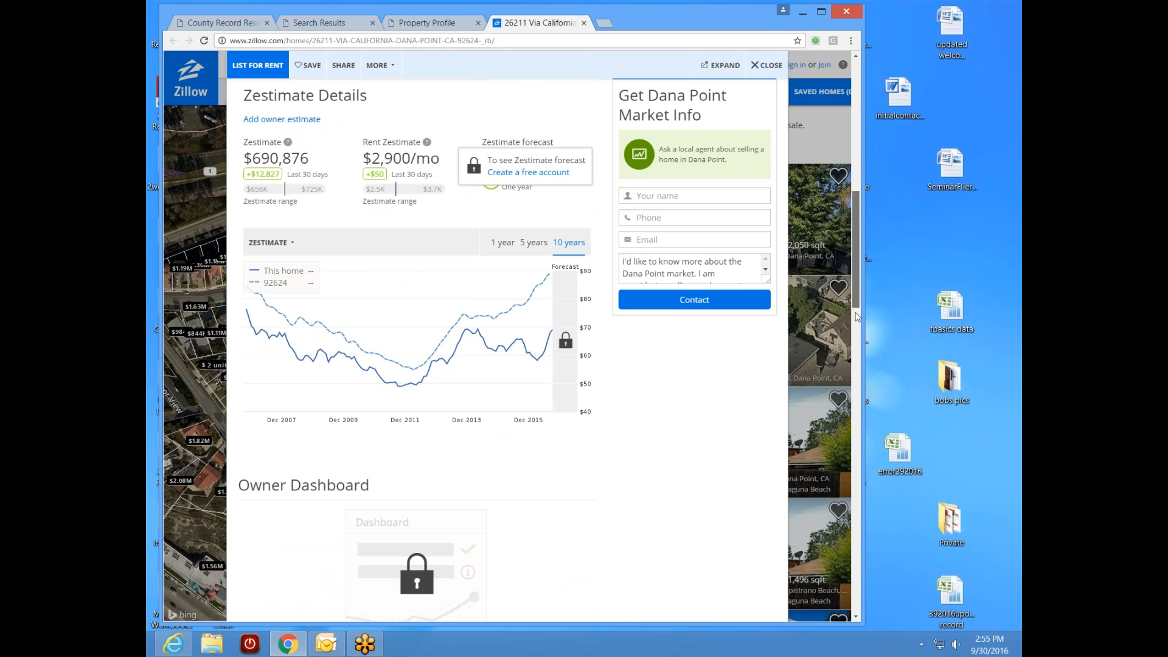
{"action": "scroll", "coordinate": [843, 381], "scroll_direction": "down", "scroll_amount": 2}
{"action": "scroll", "coordinate": [843, 381], "scroll_direction": "down", "scroll_amount": 8}
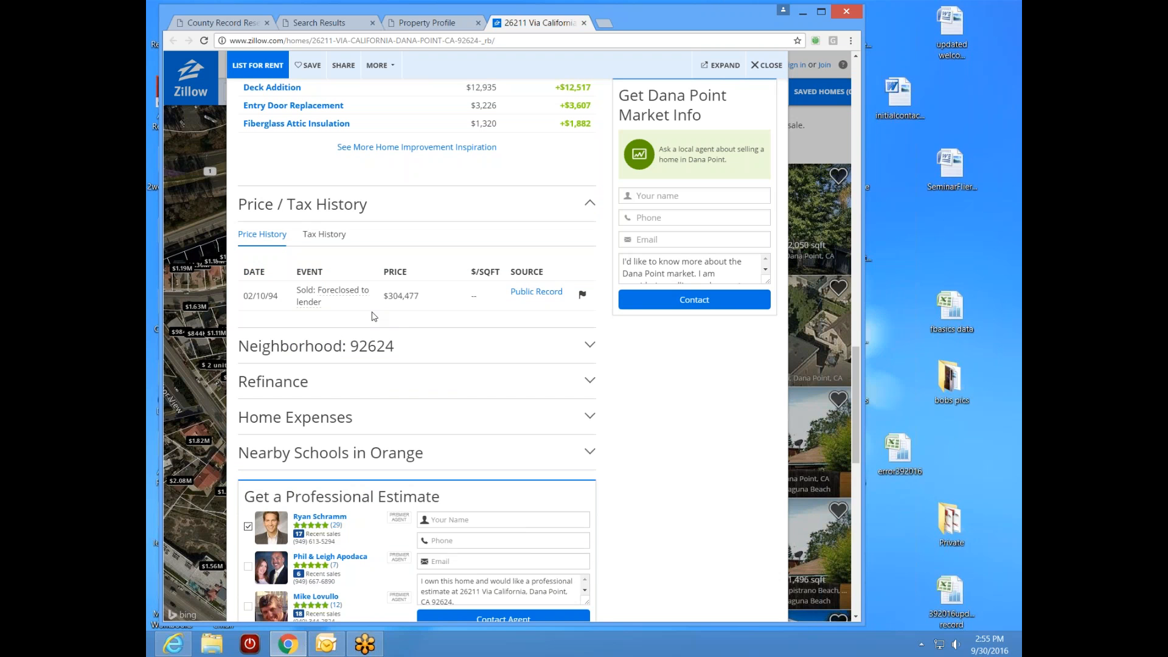
{"action": "left_click", "coordinate": [584, 23]}
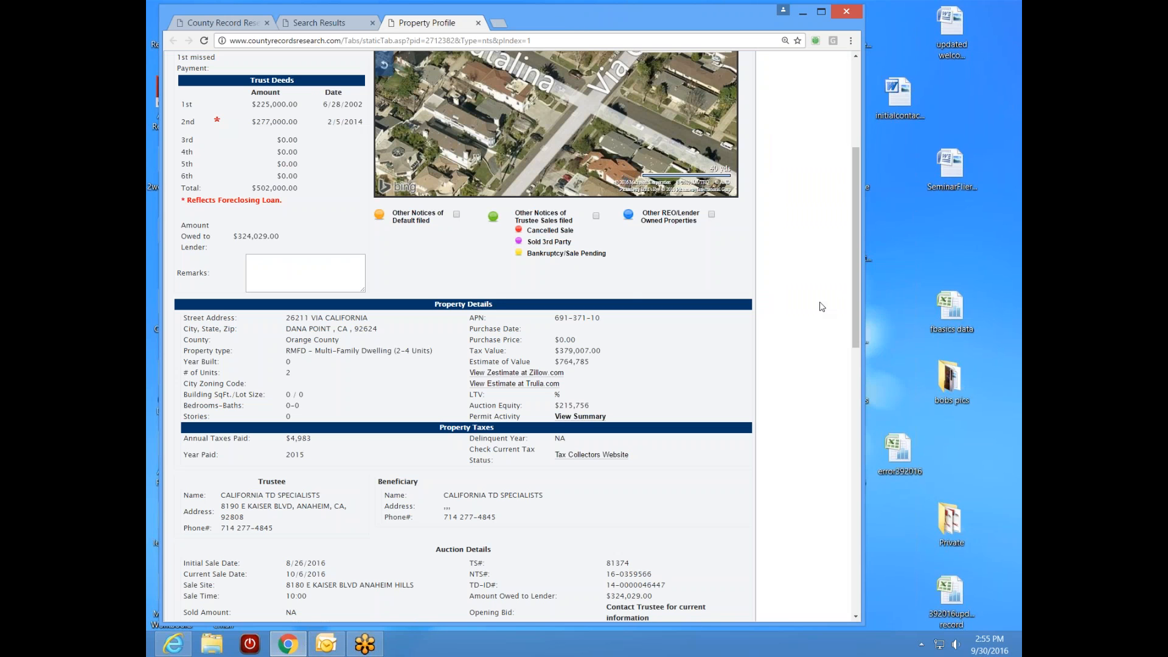
{"action": "left_click_drag", "start_coordinate": [853, 301], "coordinate": [852, 245]}
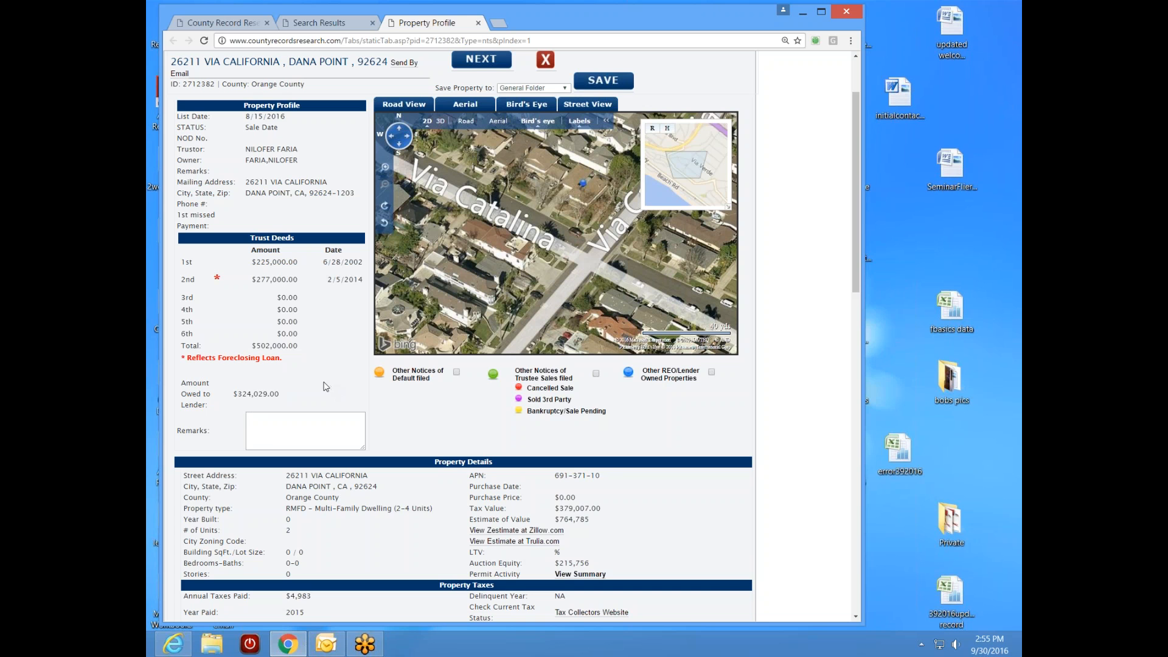
{"action": "scroll", "coordinate": [859, 263], "scroll_direction": "down", "scroll_amount": 3}
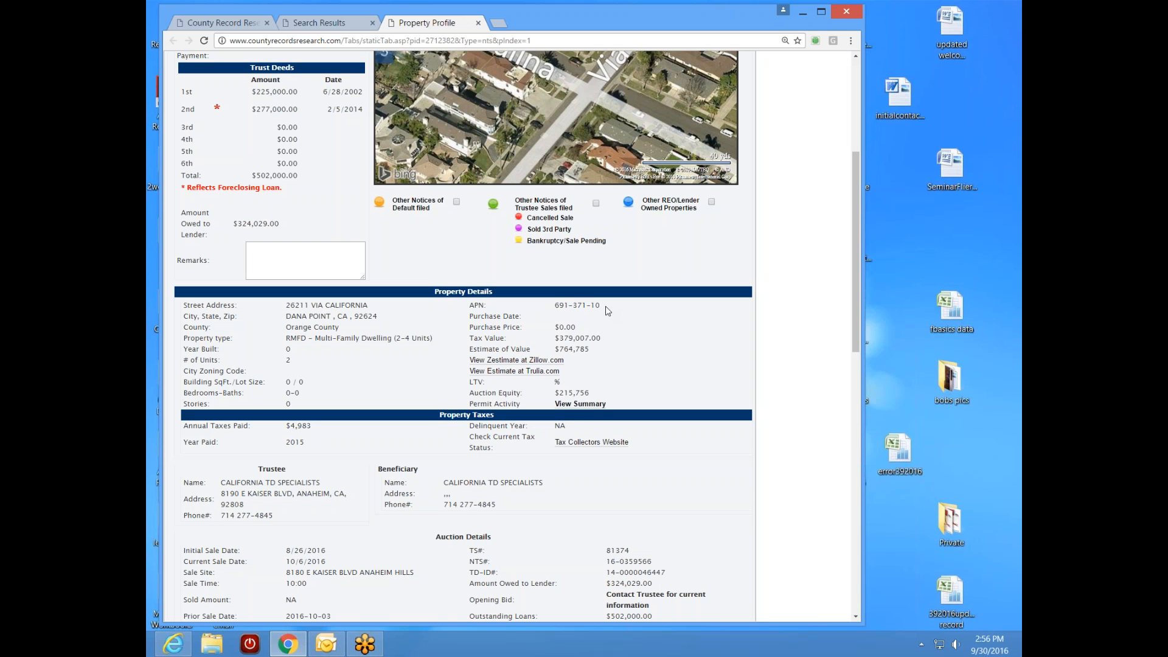
{"action": "left_click_drag", "start_coordinate": [608, 309], "coordinate": [553, 307]}
{"action": "right_click", "coordinate": [575, 313]}
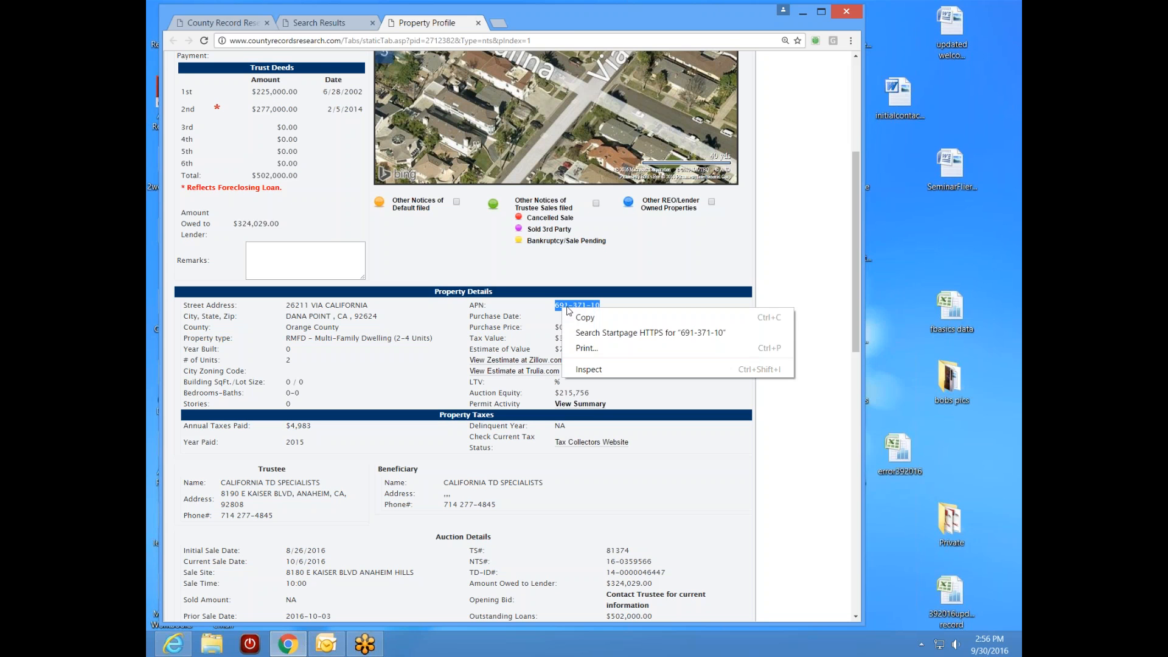
{"action": "left_click", "coordinate": [588, 318]}
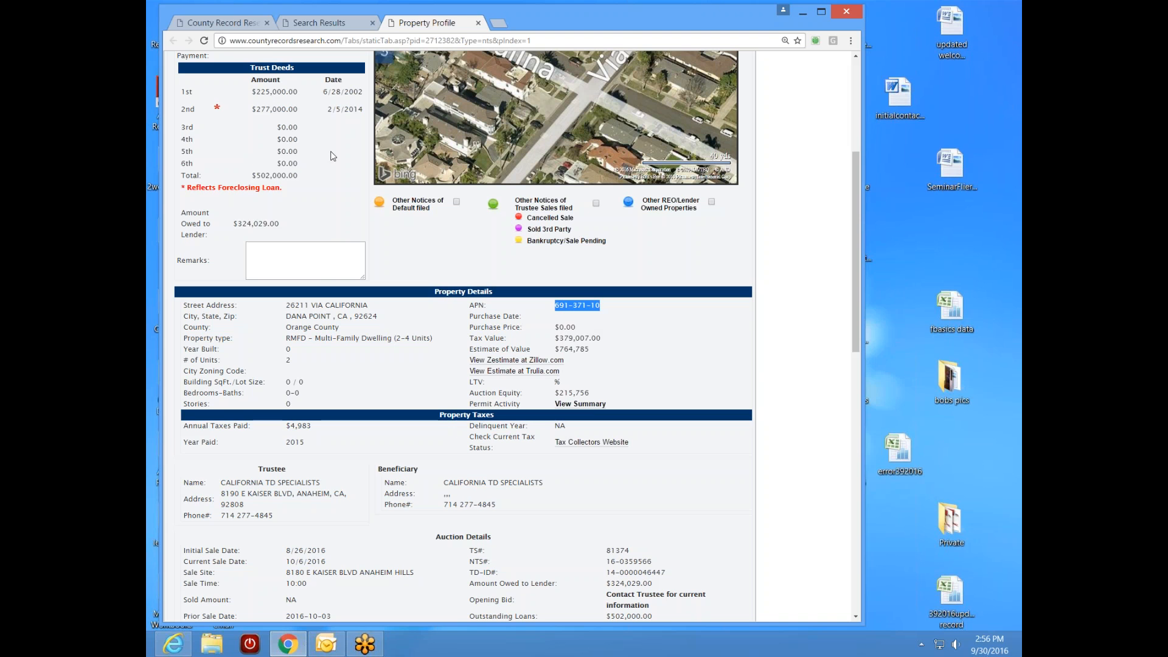
{"action": "left_click", "coordinate": [234, 23]}
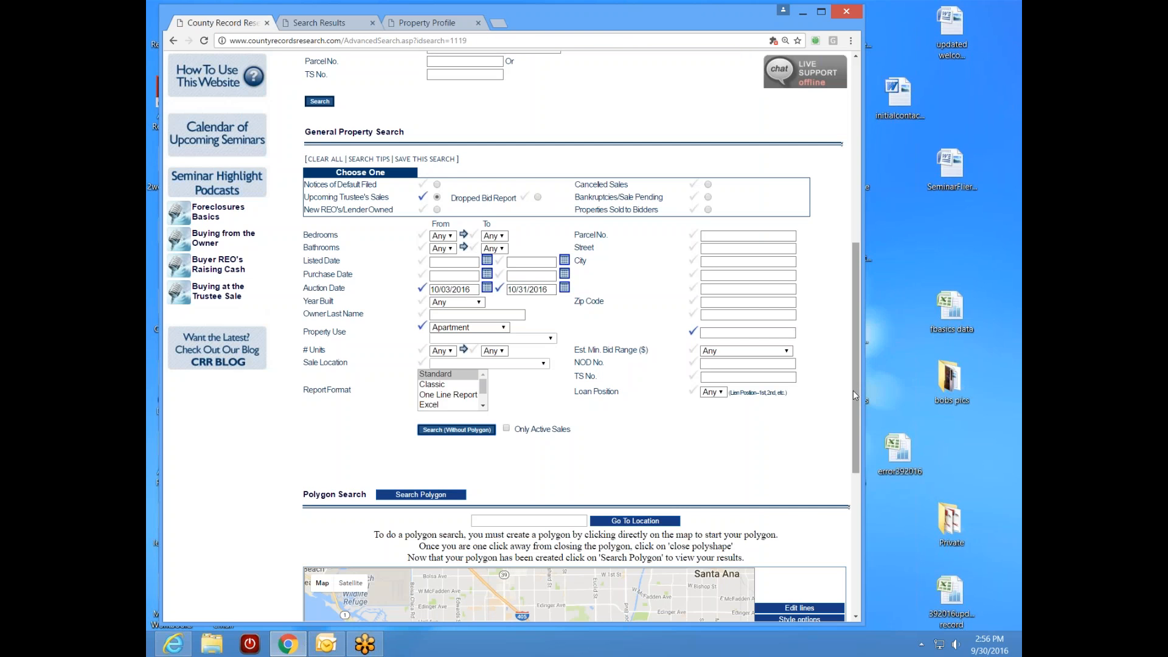
{"action": "left_click_drag", "start_coordinate": [854, 391], "coordinate": [858, 283]}
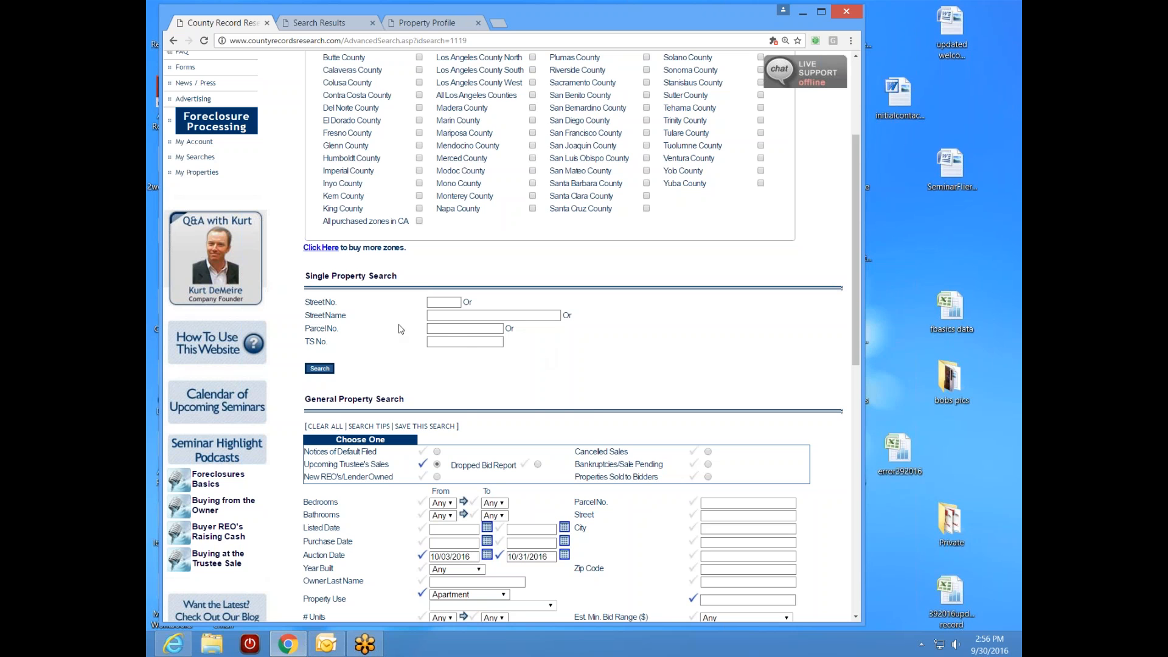
{"action": "right_click", "coordinate": [444, 330]}
{"action": "left_click", "coordinate": [509, 406]}
{"action": "left_click", "coordinate": [324, 371]}
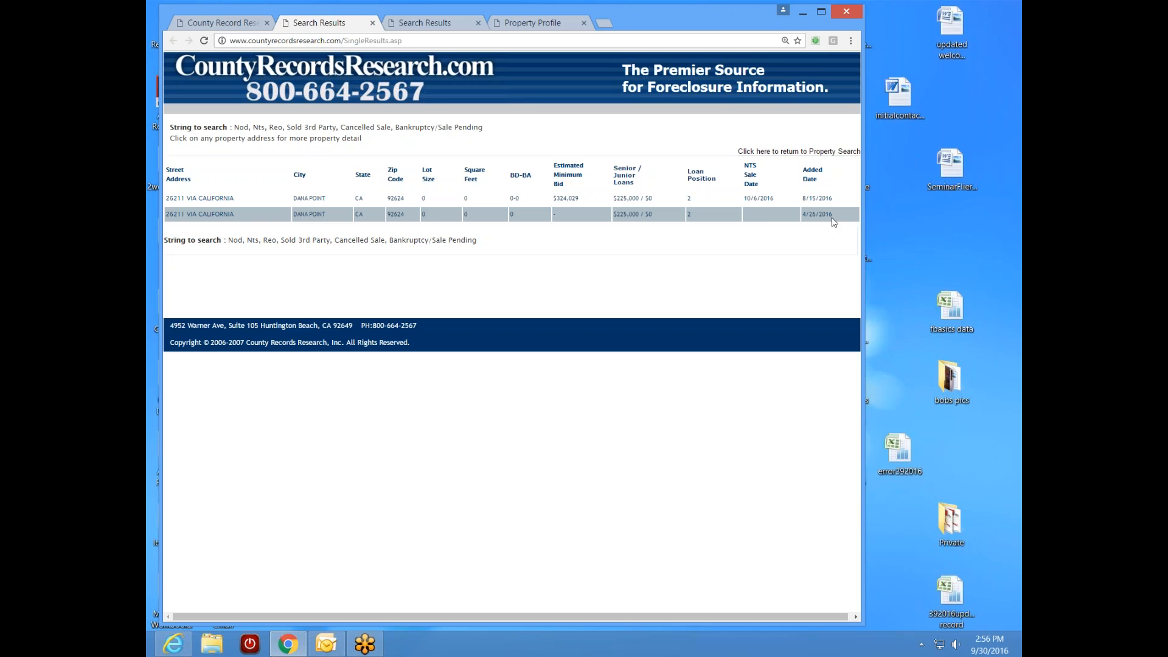
{"action": "left_click", "coordinate": [217, 217]}
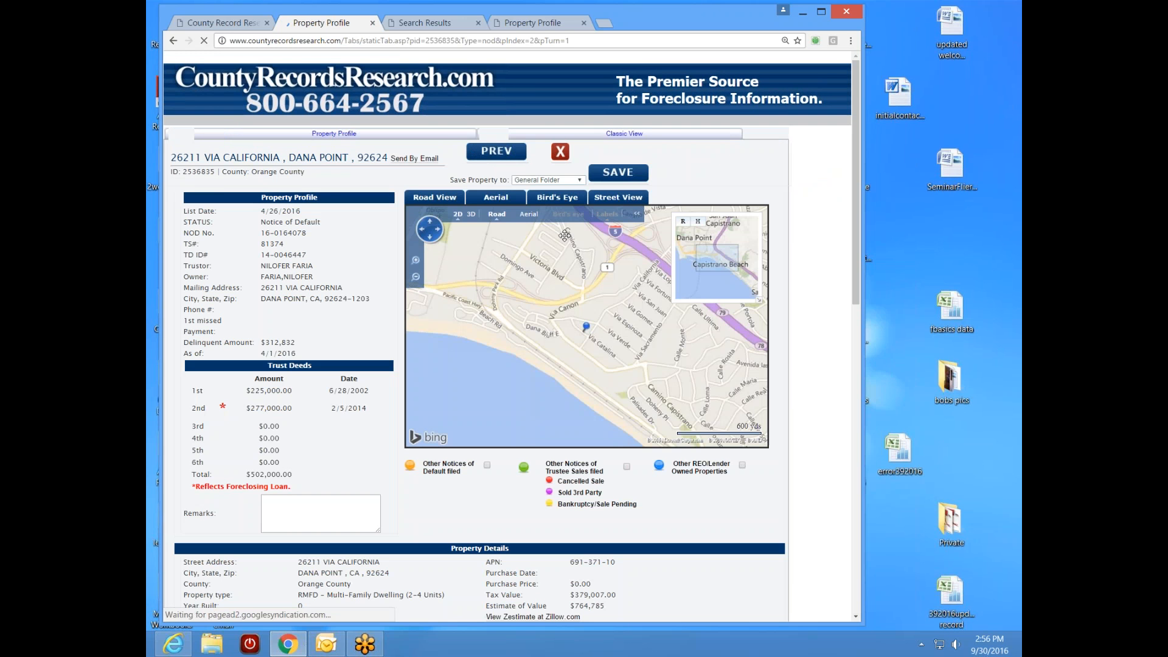
{"action": "left_click_drag", "start_coordinate": [857, 208], "coordinate": [855, 258]}
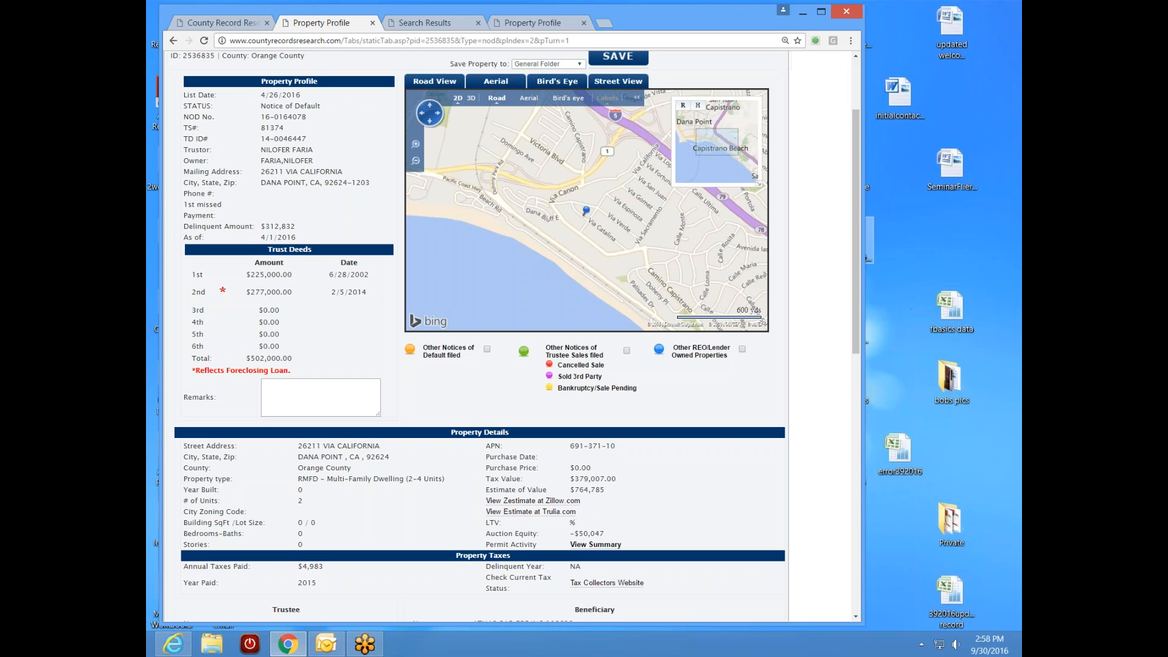
- Scroll the Notice of Default profile, then return to the two results dated 8/15/2016 and 4/26/2016
{"action": "left_click_drag", "start_coordinate": [857, 280], "coordinate": [842, 360]}
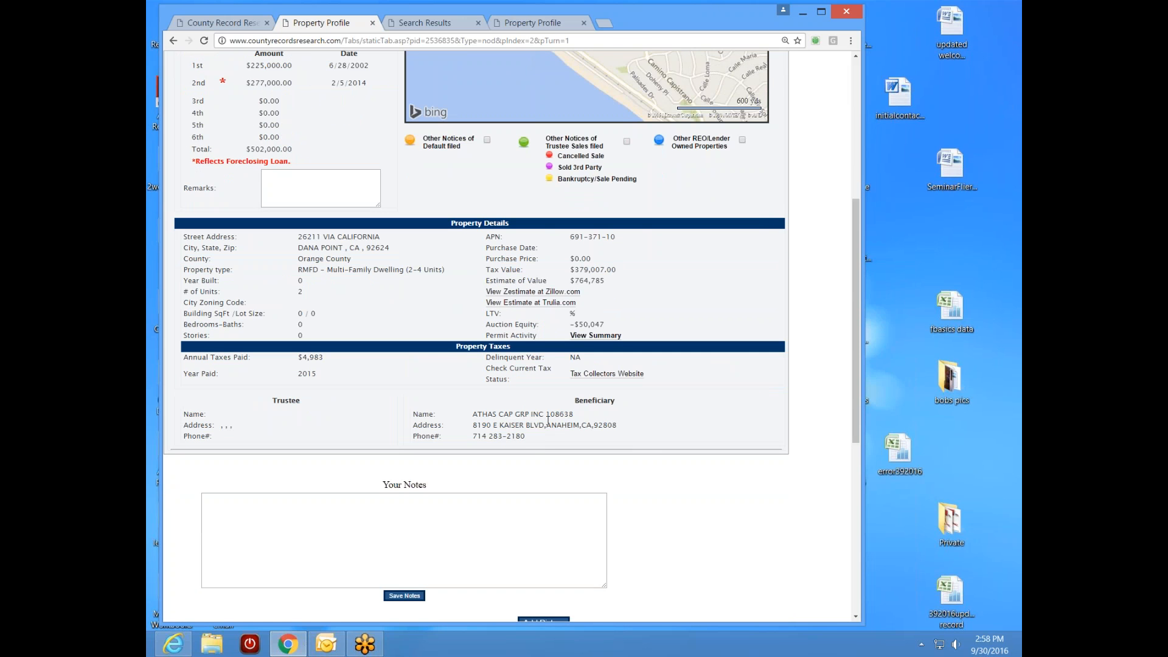
{"action": "left_click_drag", "start_coordinate": [858, 401], "coordinate": [858, 261]}
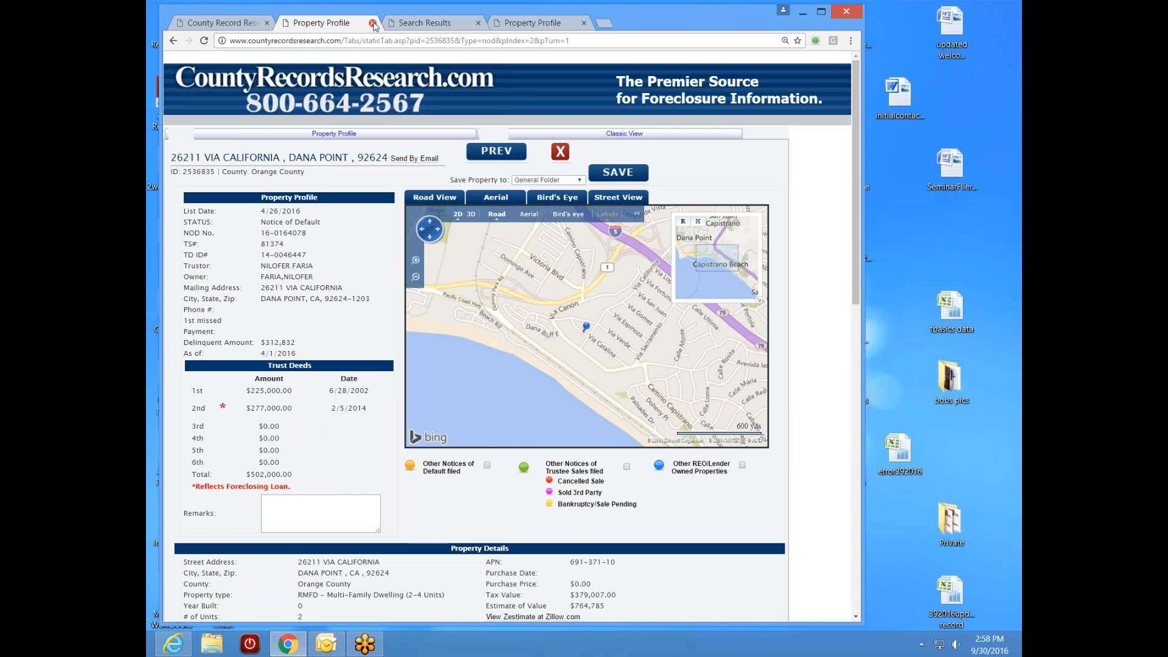
{"action": "left_click", "coordinate": [172, 42]}
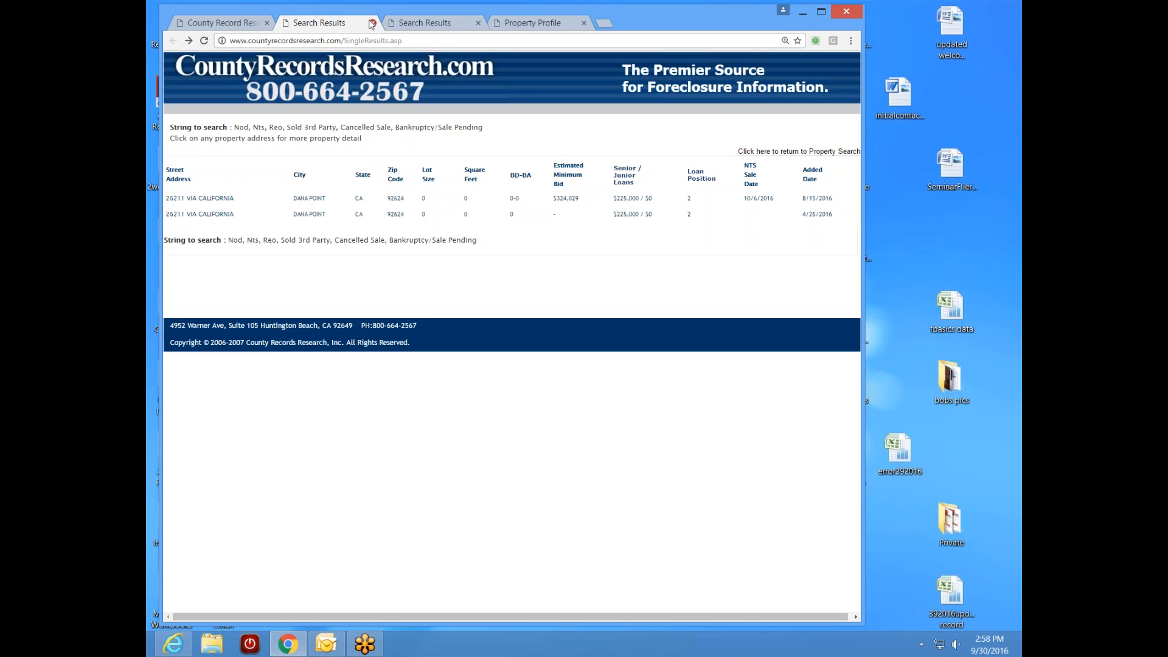
{"action": "left_click", "coordinate": [372, 23]}
- Close the extra results and review the 8/15/2016 Sale Date profile with $502,000 in trust deeds
{"action": "left_click", "coordinate": [424, 23]}
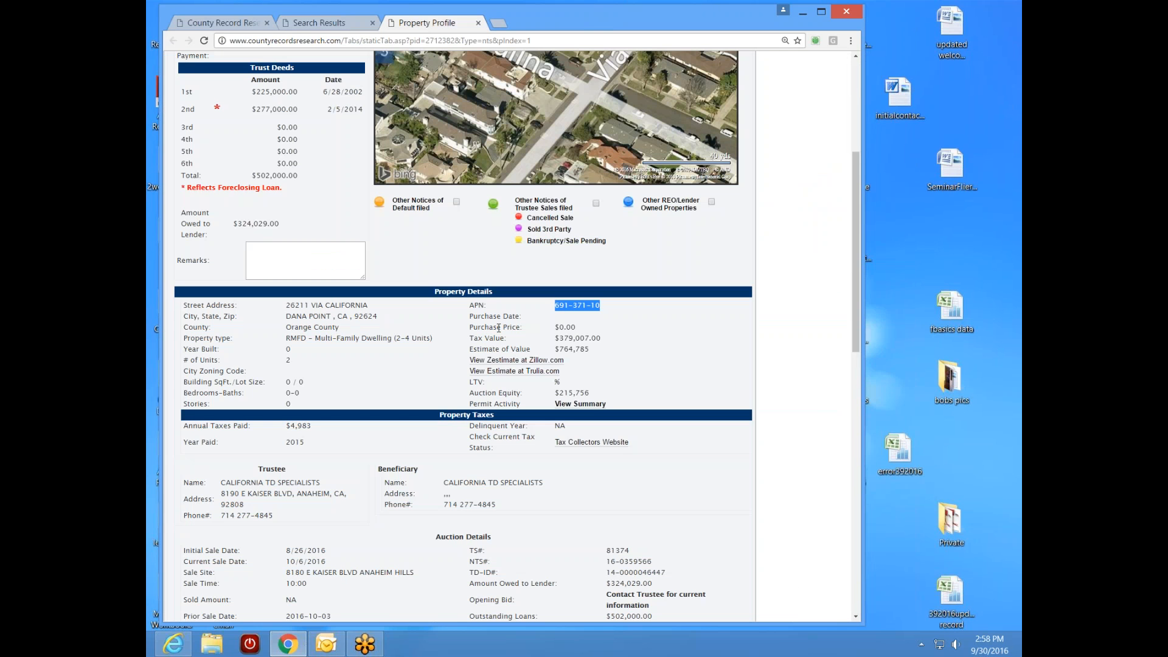
{"action": "mouse_move", "coordinate": [856, 290]}
{"action": "left_mouse_down"}
{"action": "mouse_move", "coordinate": [853, 362]}
{"action": "mouse_move", "coordinate": [853, 305]}
{"action": "left_mouse_up"}
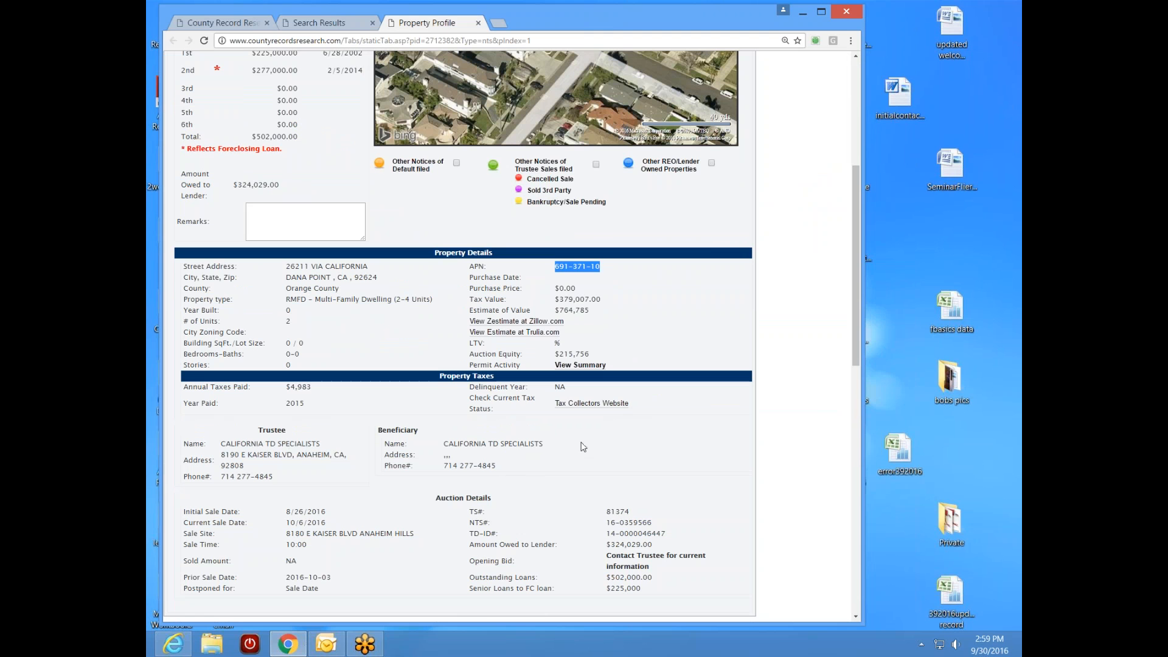
{"action": "left_click", "coordinate": [417, 393]}
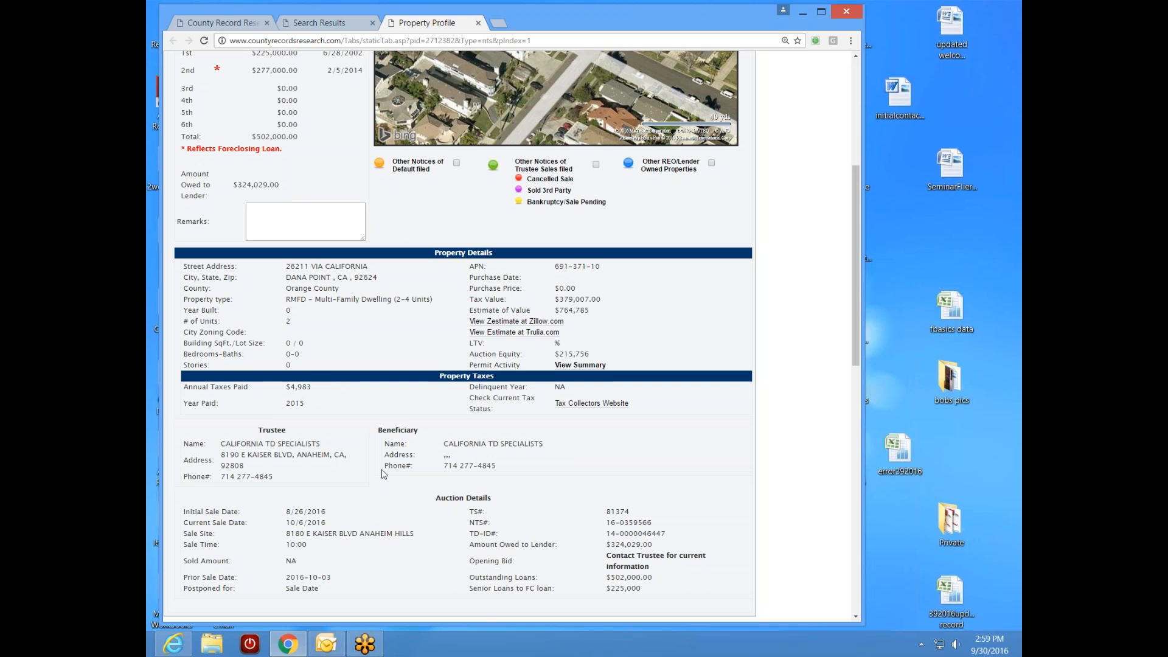
{"action": "left_click_drag", "start_coordinate": [860, 357], "coordinate": [869, 291]}
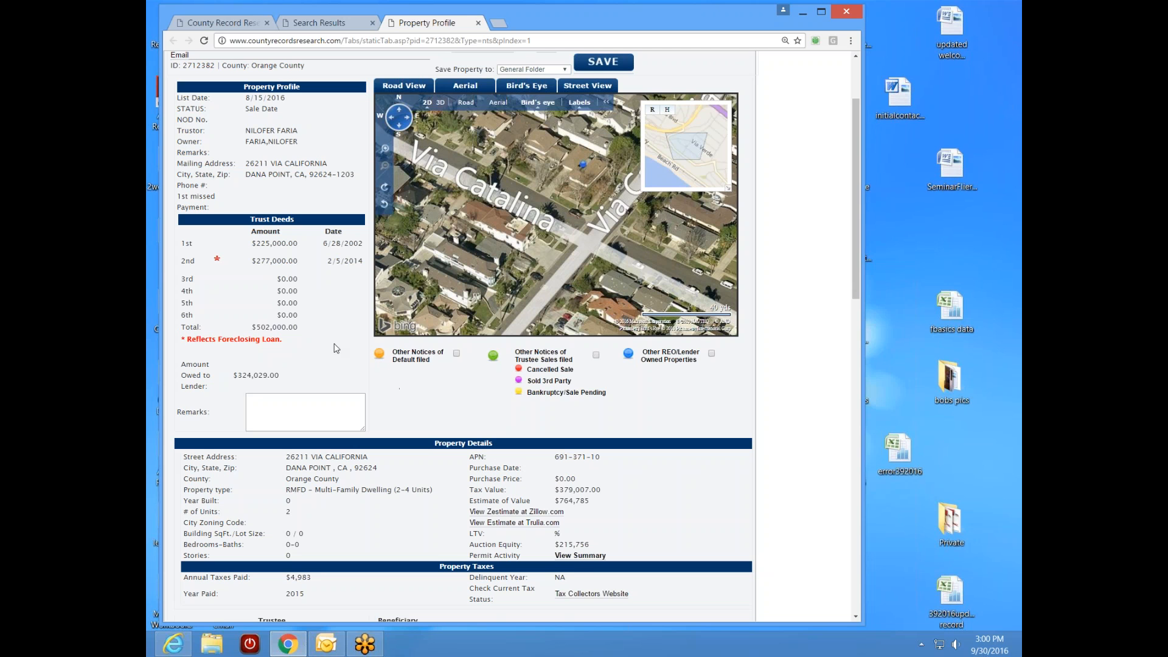
{"action": "left_click_drag", "start_coordinate": [298, 246], "coordinate": [251, 243]}
{"action": "left_click", "coordinate": [334, 327]}
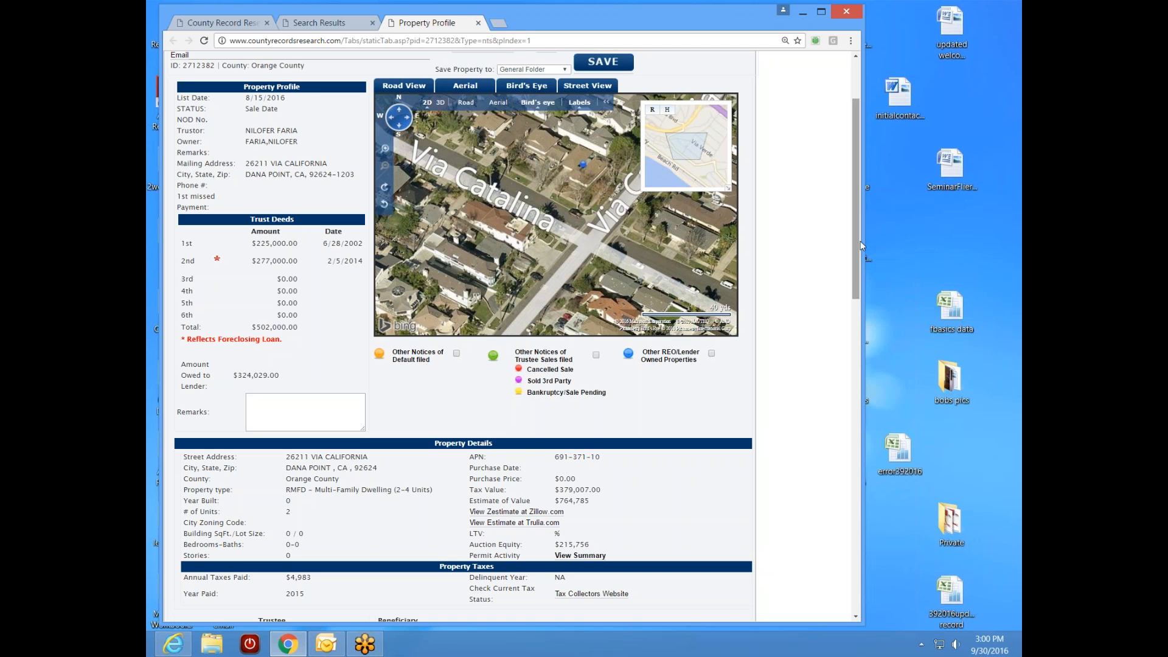
{"action": "left_click_drag", "start_coordinate": [860, 245], "coordinate": [860, 348]}
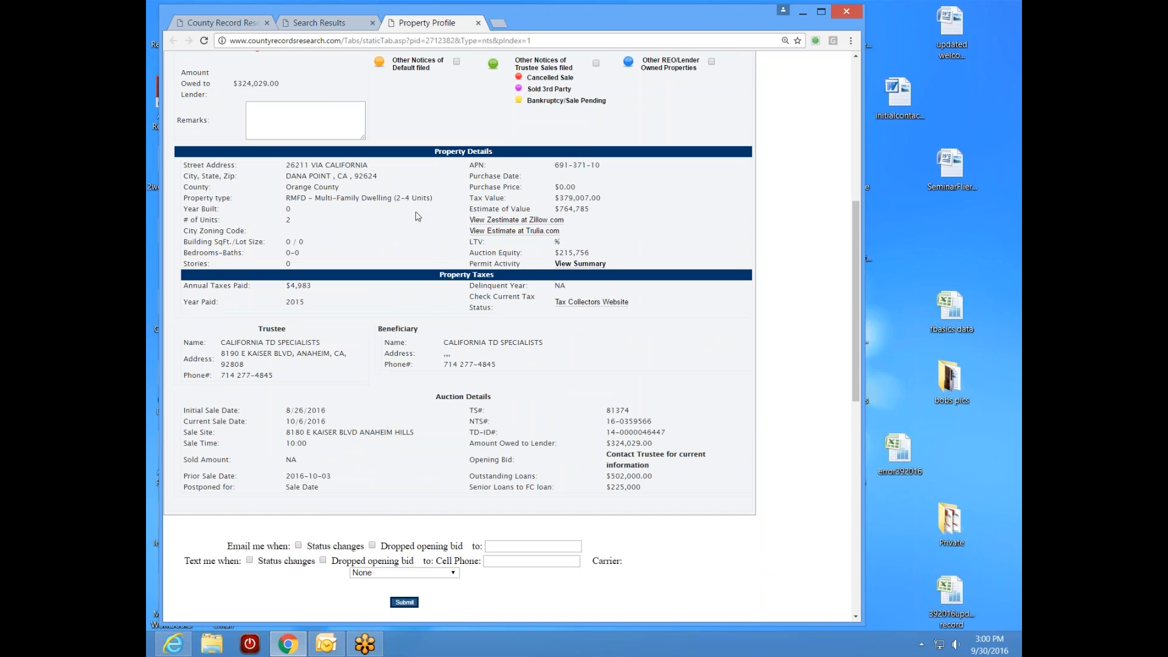
{"action": "left_click", "coordinate": [348, 27]}
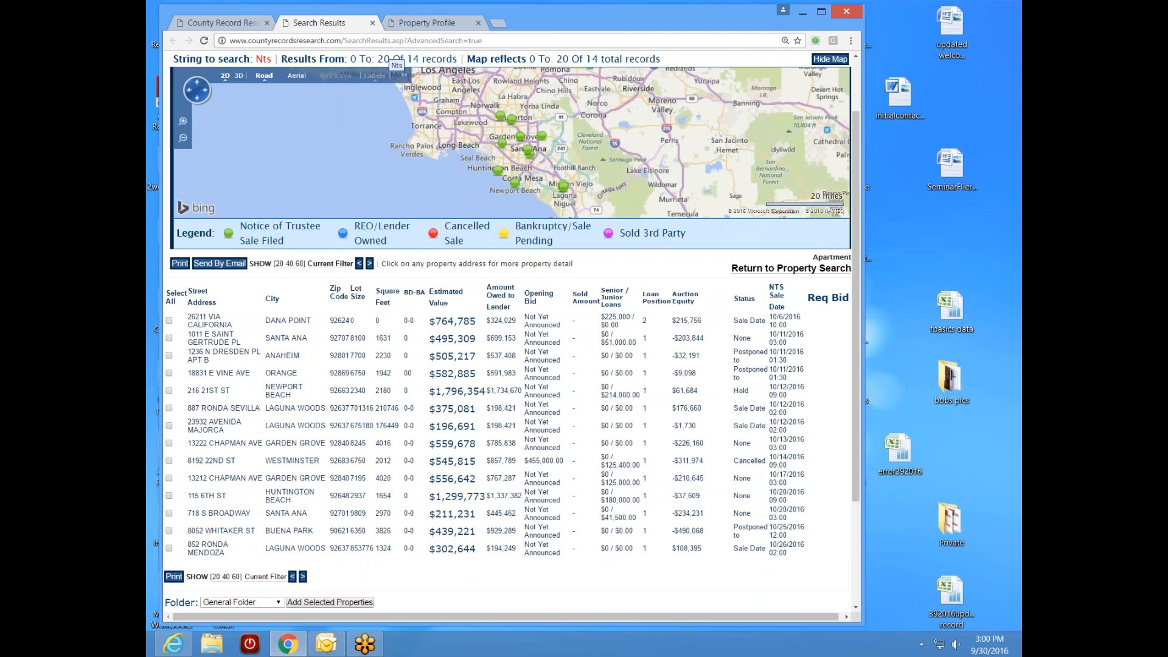
{"action": "left_click", "coordinate": [201, 24]}
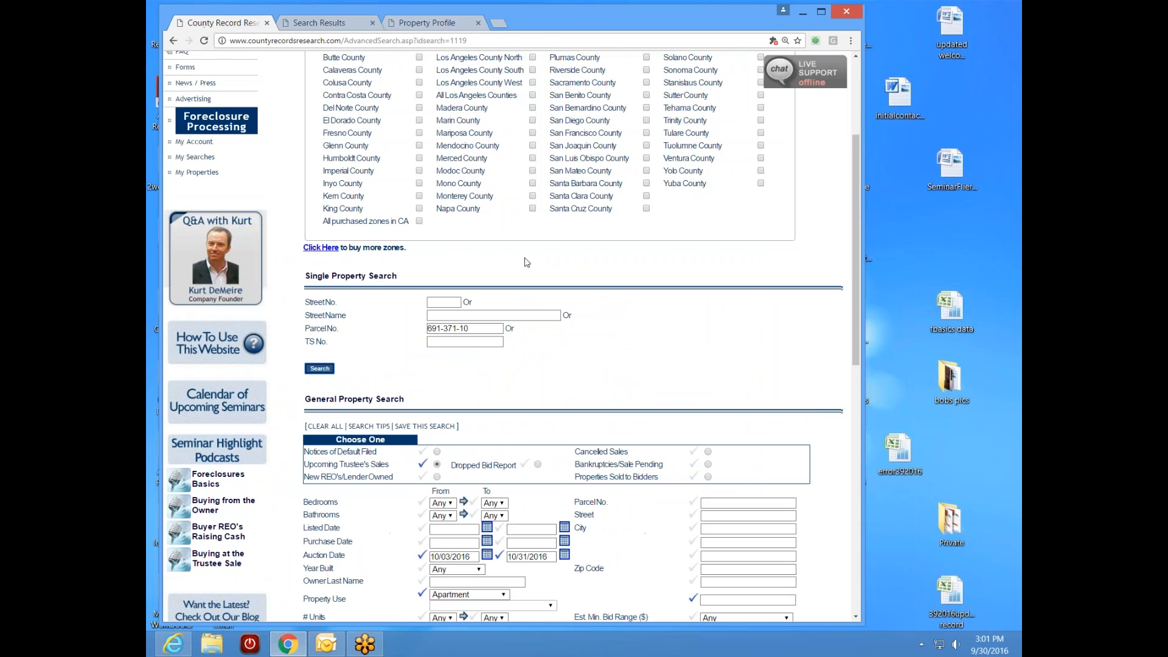
{"action": "left_click", "coordinate": [319, 368]}
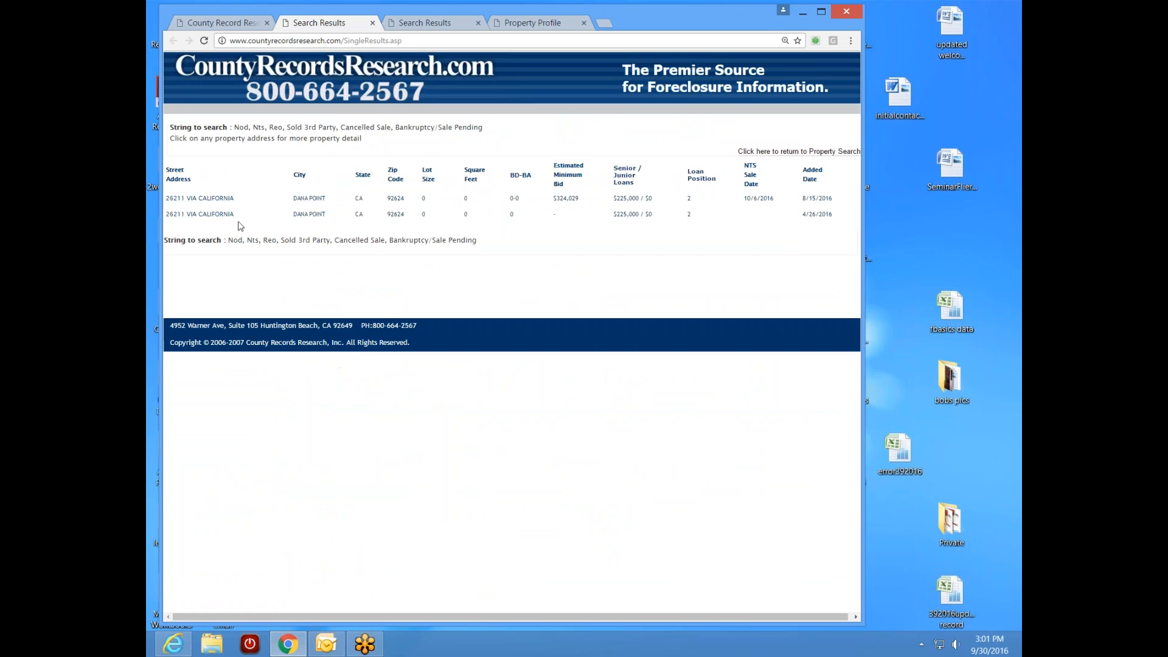
{"action": "left_click", "coordinate": [217, 215]}
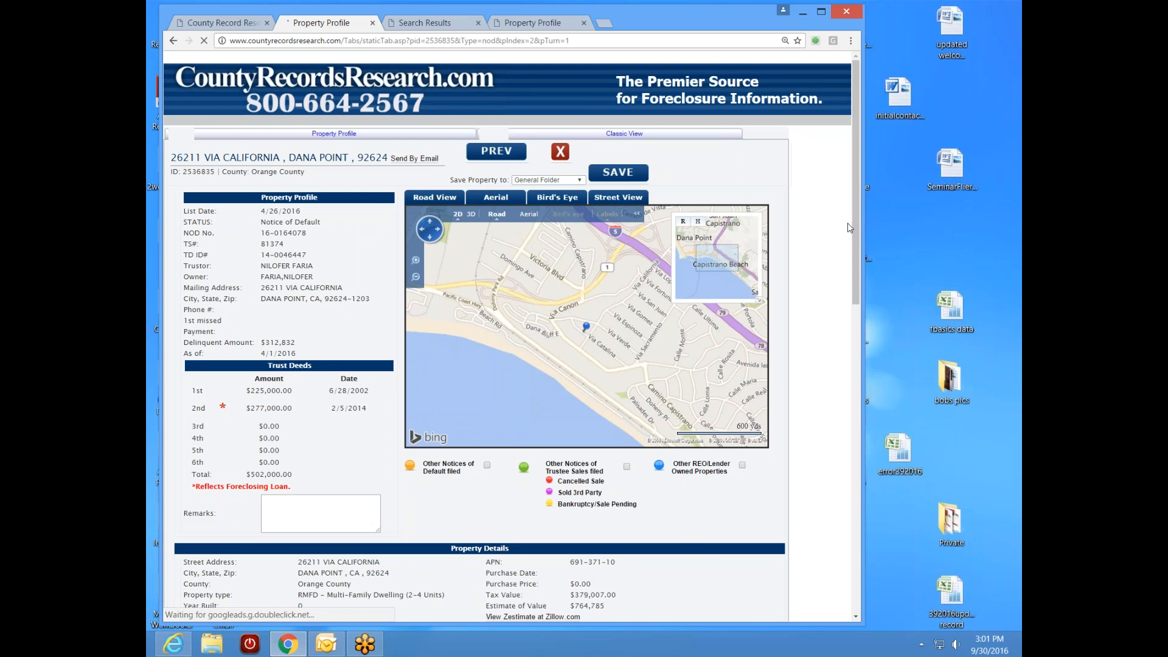
- Review the Notice of Default record, checking the beneficiary name and its number 108638
{"action": "left_click_drag", "start_coordinate": [857, 234], "coordinate": [859, 377]}
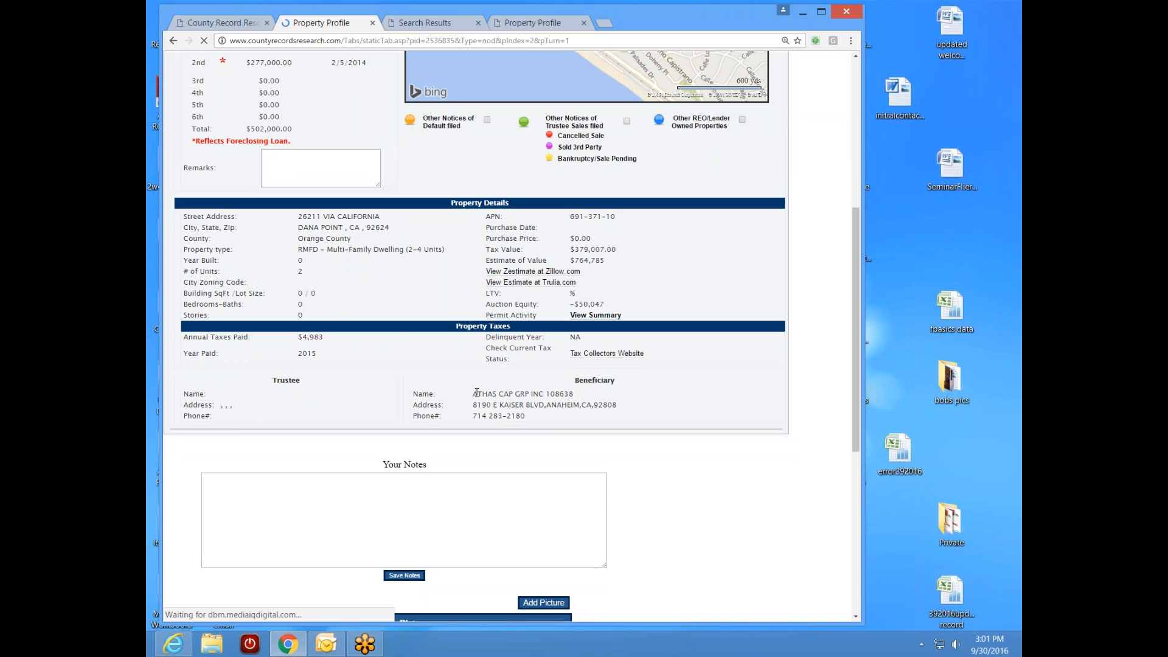
{"action": "left_click_drag", "start_coordinate": [476, 392], "coordinate": [566, 395]}
{"action": "left_click", "coordinate": [581, 401]}
{"action": "left_click_drag", "start_coordinate": [546, 394], "coordinate": [574, 394]}
{"action": "left_click", "coordinate": [579, 402]}
{"action": "left_click_drag", "start_coordinate": [855, 359], "coordinate": [865, 230]}
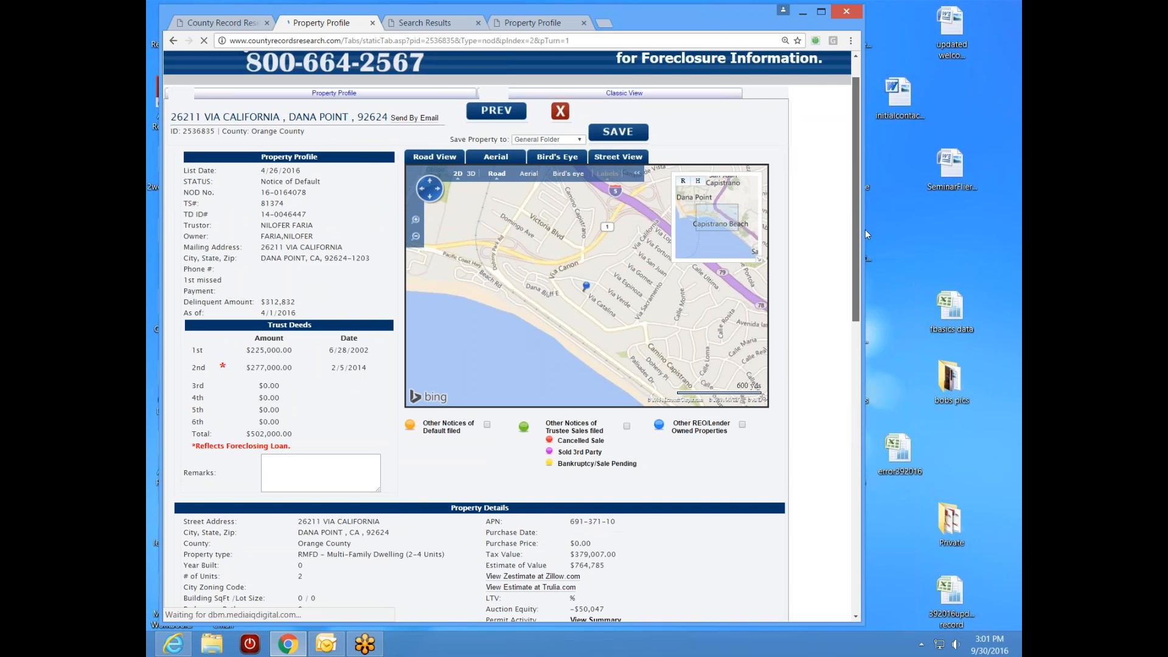
{"action": "left_click_drag", "start_coordinate": [866, 233], "coordinate": [867, 261]}
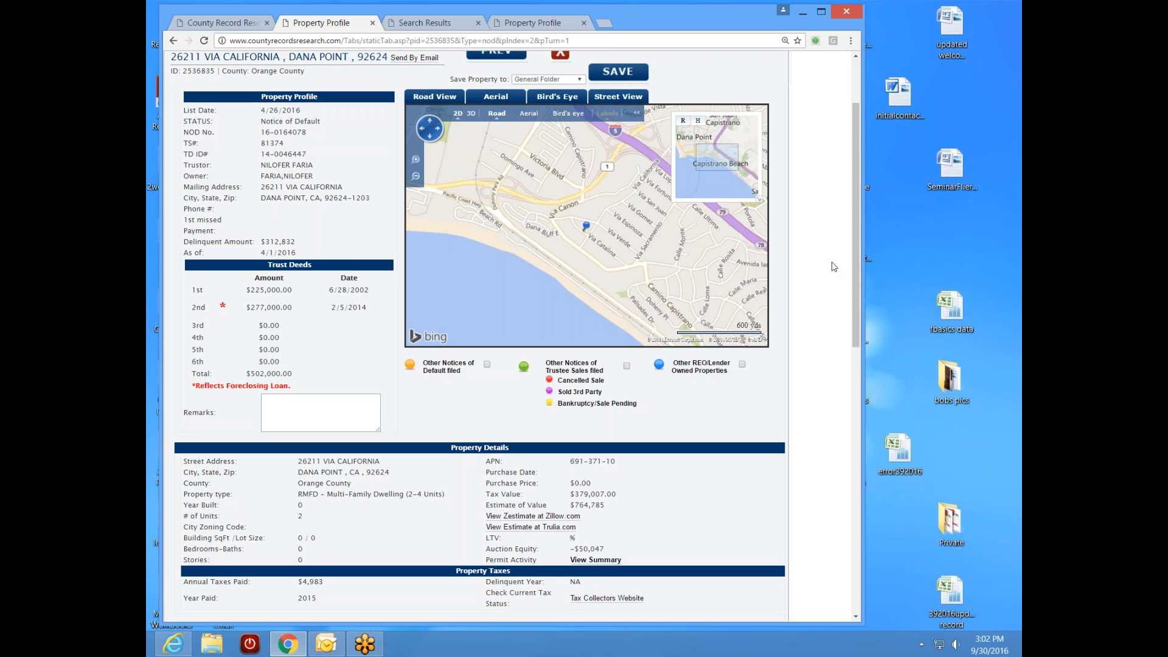
{"action": "mouse_move", "coordinate": [857, 276]}
{"action": "left_mouse_down"}
{"action": "mouse_move", "coordinate": [856, 354]}
{"action": "mouse_move", "coordinate": [857, 298]}
{"action": "left_mouse_up"}
{"action": "left_click", "coordinate": [372, 22]}
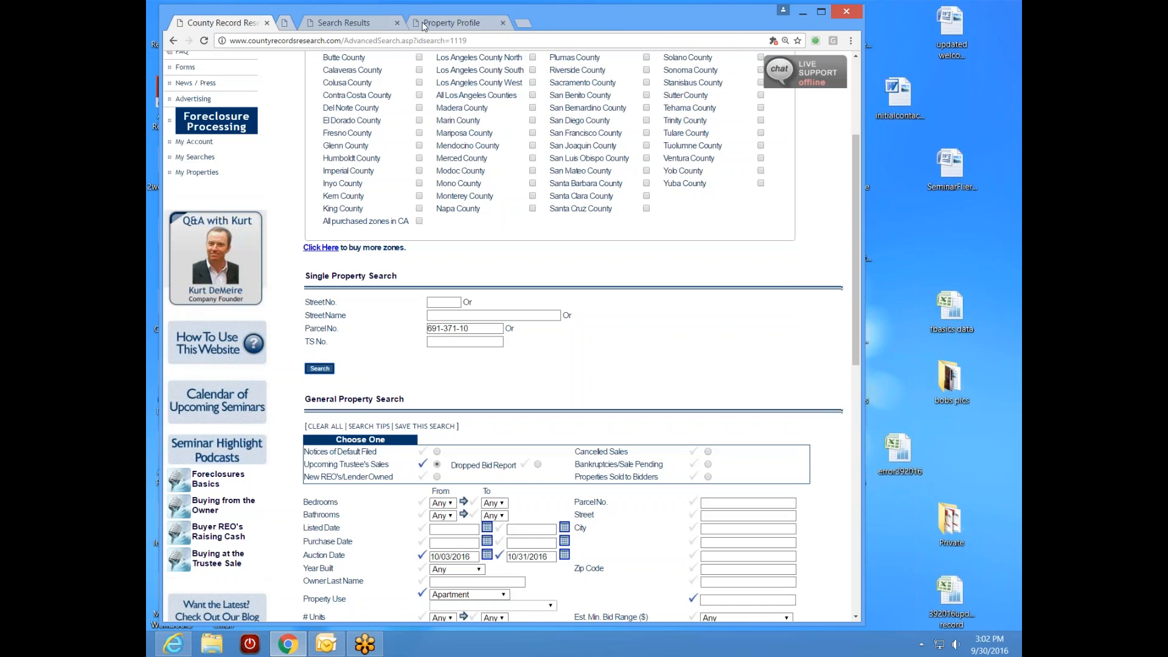
{"action": "left_click", "coordinate": [426, 22]}
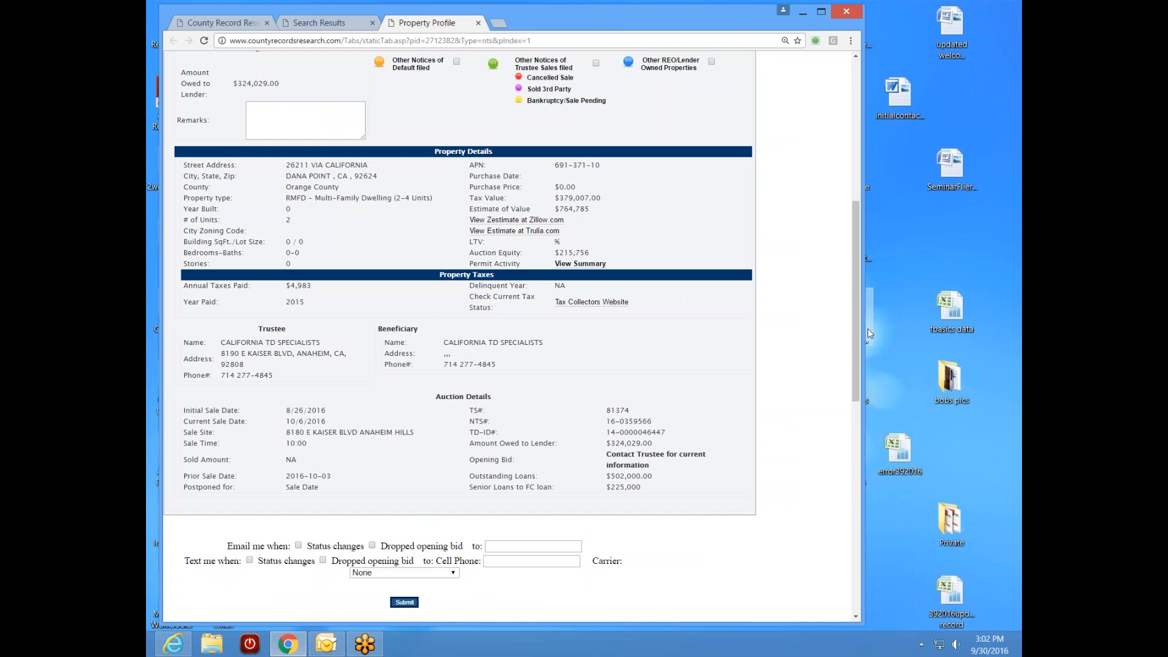
{"action": "left_click_drag", "start_coordinate": [855, 360], "coordinate": [872, 242]}
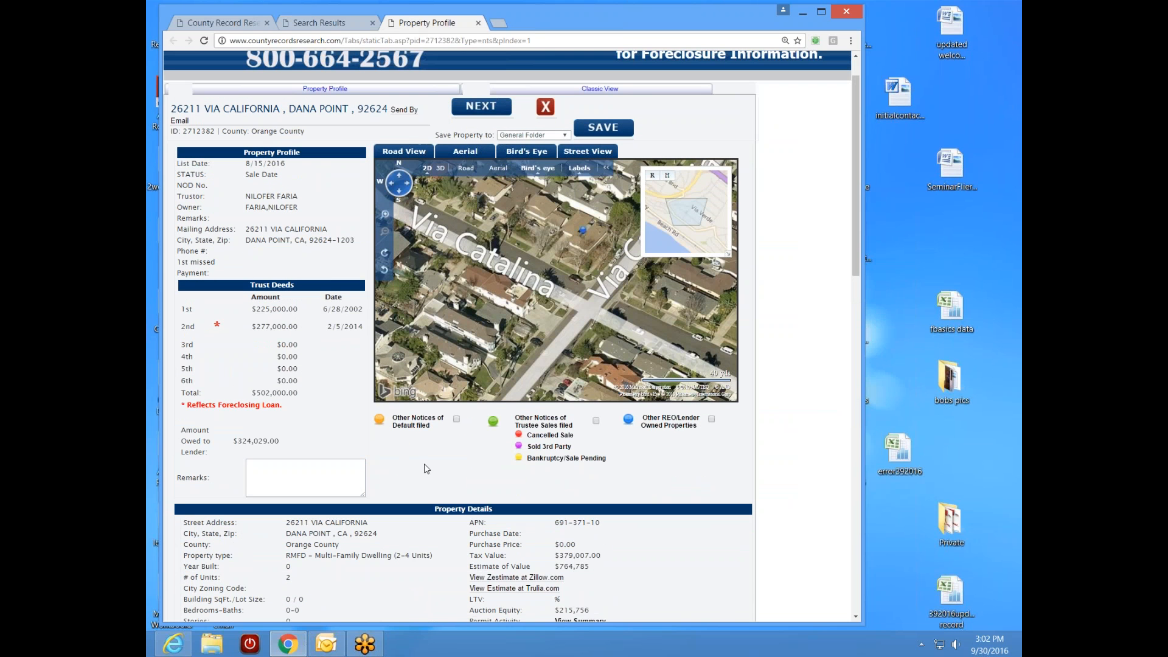
{"action": "left_click", "coordinate": [1013, 383]}
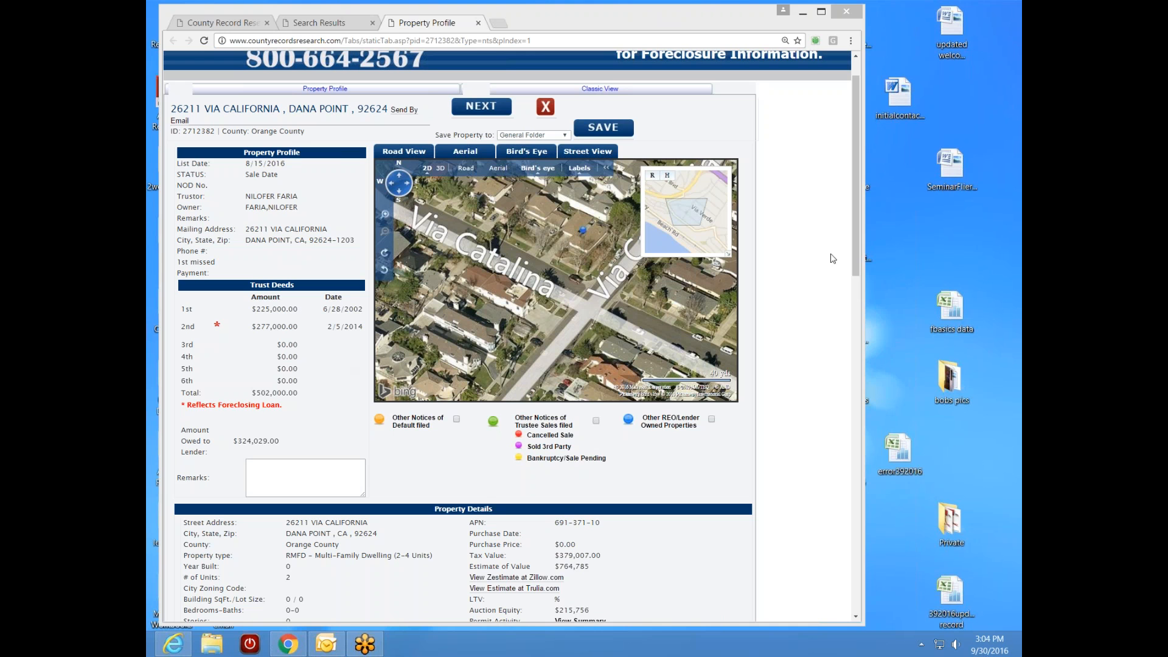
{"action": "left_click_drag", "start_coordinate": [857, 271], "coordinate": [843, 430]}
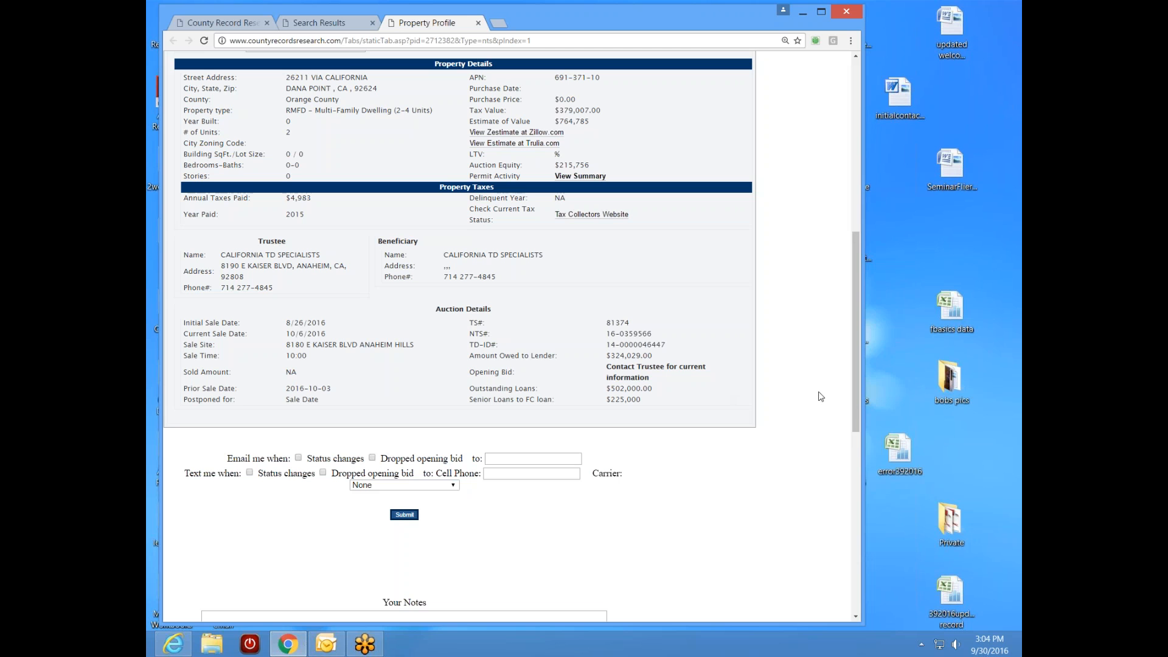
- Request status-change e-mail alerts for this sale and enter the recipient's e-mail address
{"action": "left_click", "coordinate": [298, 458]}
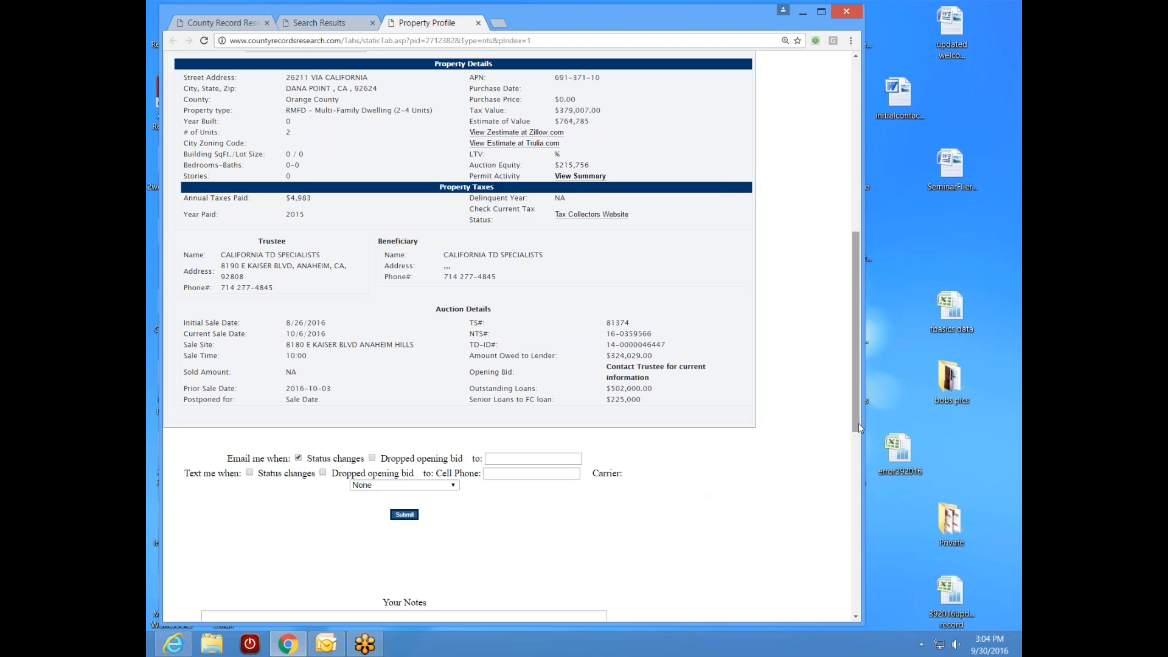
{"action": "scroll", "coordinate": [854, 426], "scroll_direction": "down", "scroll_amount": 2}
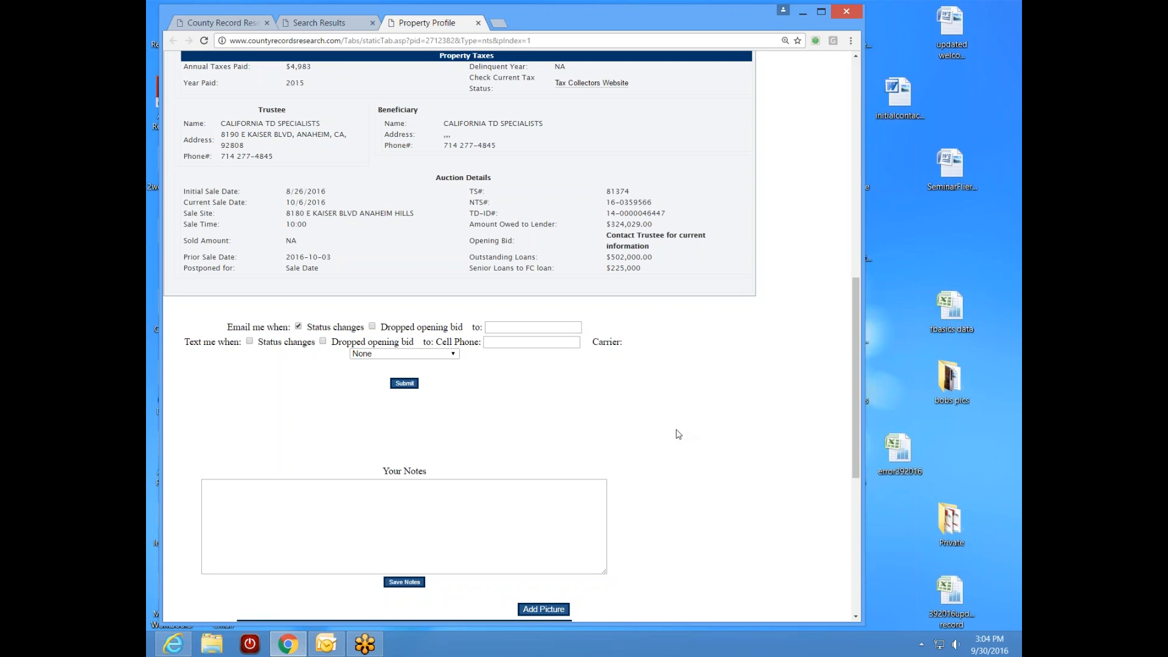
{"action": "left_click", "coordinate": [544, 329]}
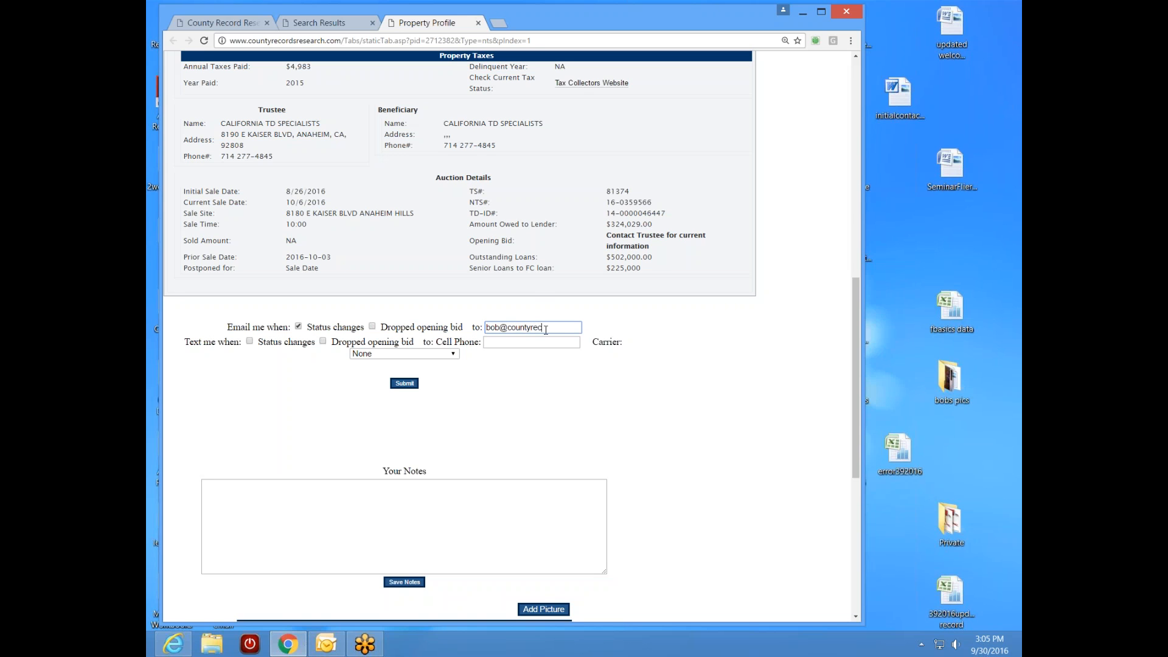
{"action": "key", "text": "Left"}
{"action": "key", "text": "Left"}
{"action": "key", "text": "Left"}
{"action": "key", "text": "Left"}
{"action": "key", "text": "Left"}
{"action": "key", "text": "Left"}
{"action": "key", "text": "Left"}
{"action": "left_click_drag", "start_coordinate": [851, 370], "coordinate": [847, 218]}
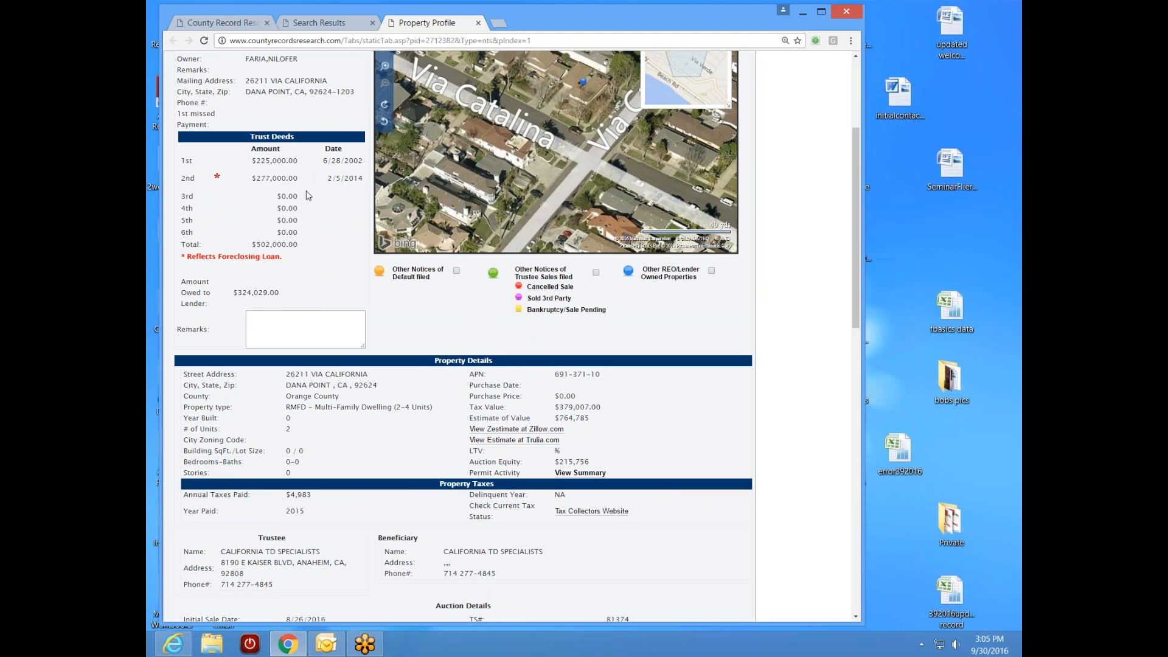
{"action": "left_click_drag", "start_coordinate": [853, 285], "coordinate": [823, 277]}
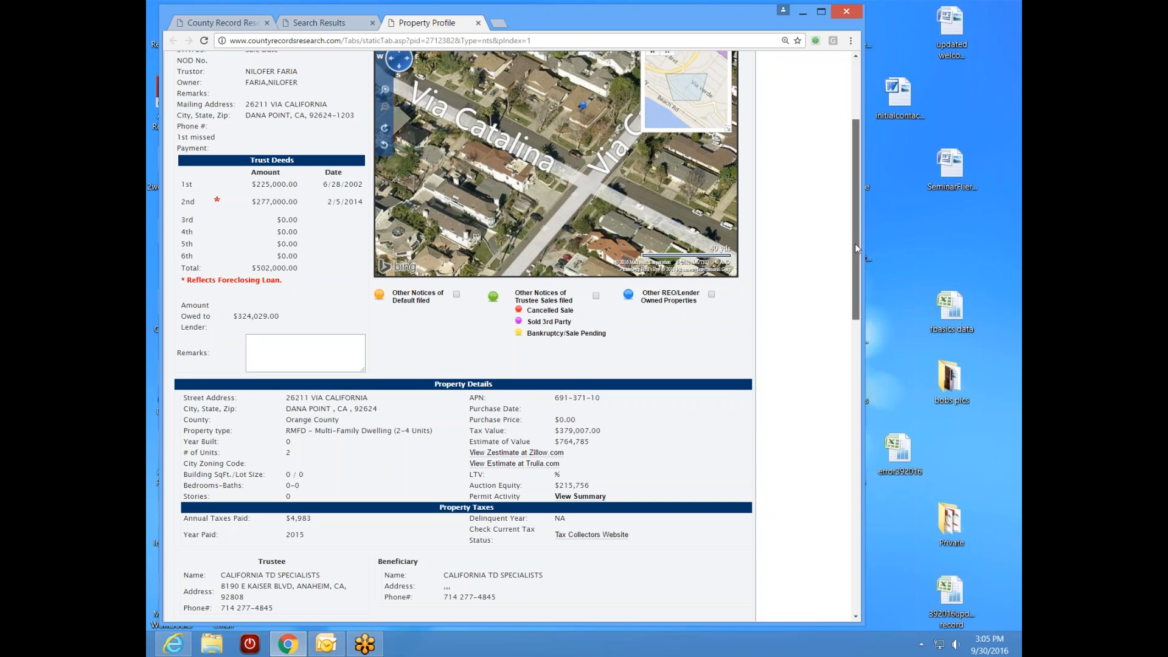
{"action": "mouse_move", "coordinate": [853, 256]}
{"action": "left_mouse_down"}
{"action": "mouse_move", "coordinate": [853, 377]}
{"action": "mouse_move", "coordinate": [853, 255]}
{"action": "left_mouse_up"}
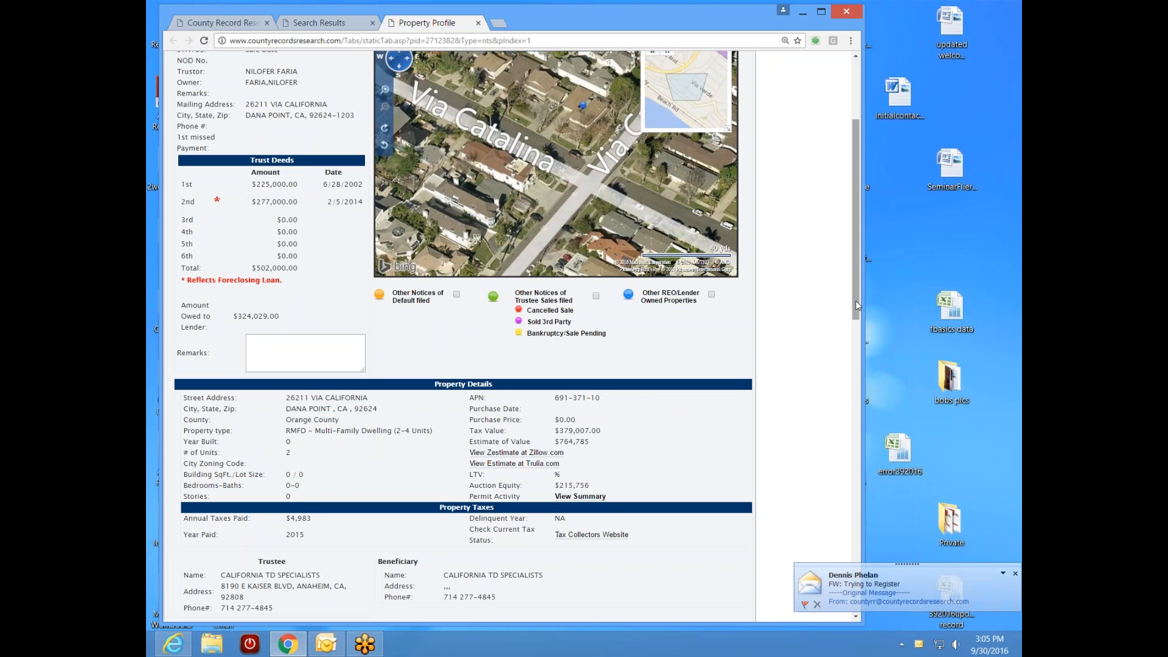
{"action": "scroll", "coordinate": [584, 461], "scroll_direction": "down", "scroll_amount": 7}
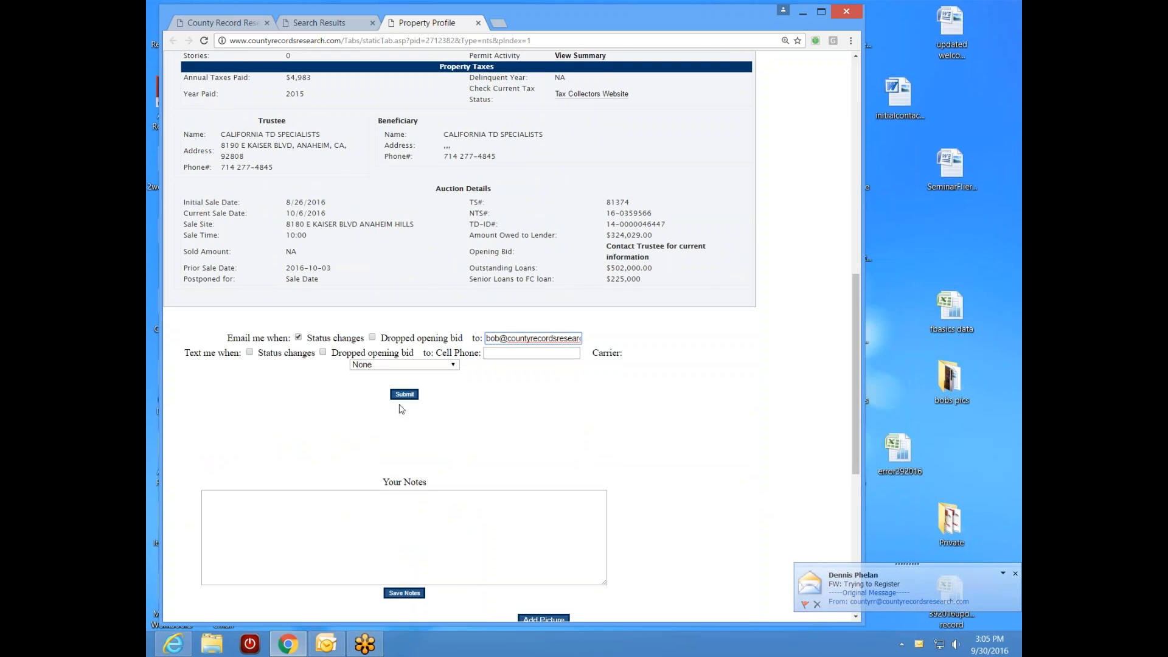
{"action": "left_click", "coordinate": [404, 395]}
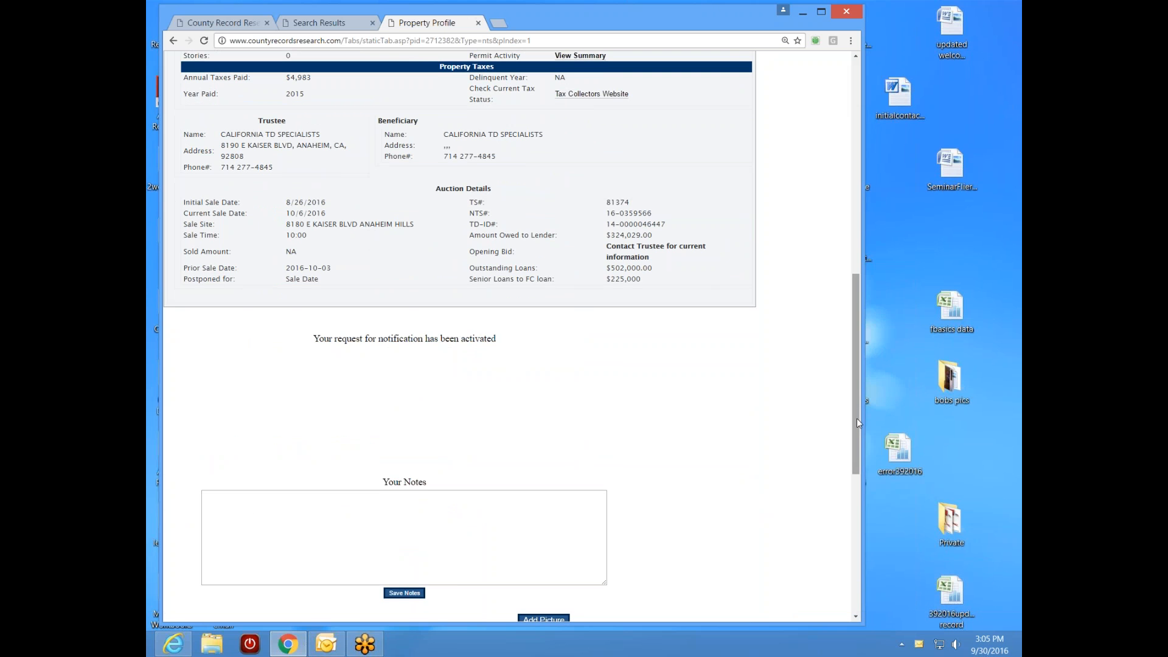
{"action": "left_click_drag", "start_coordinate": [857, 424], "coordinate": [858, 210]}
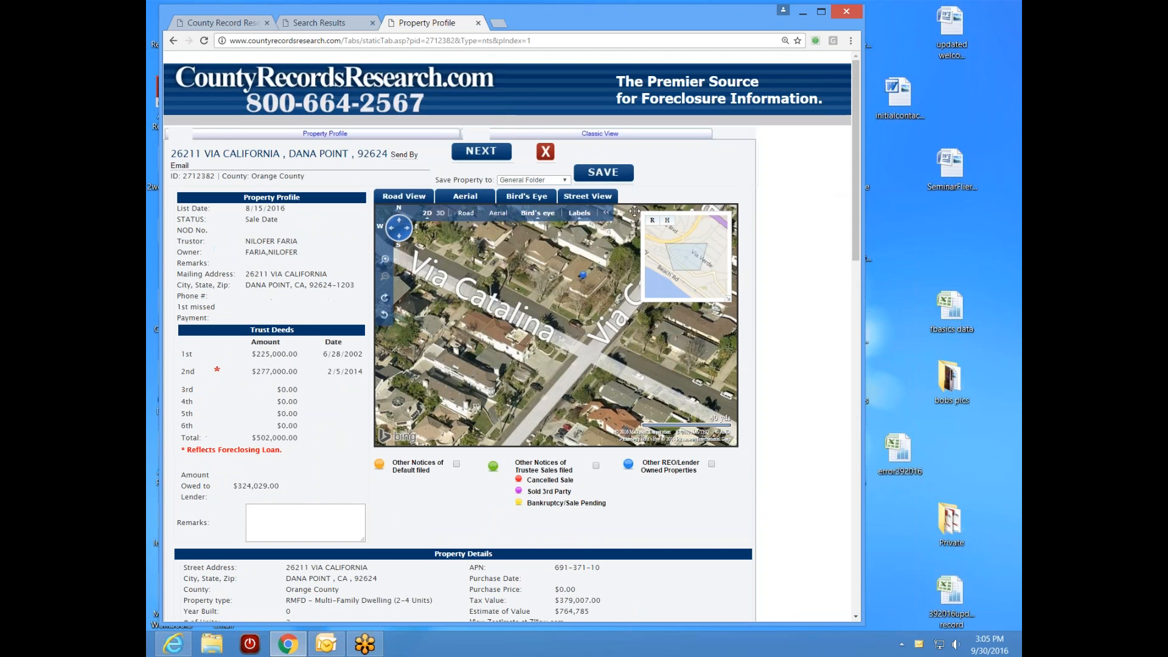
{"action": "left_click", "coordinate": [566, 181]}
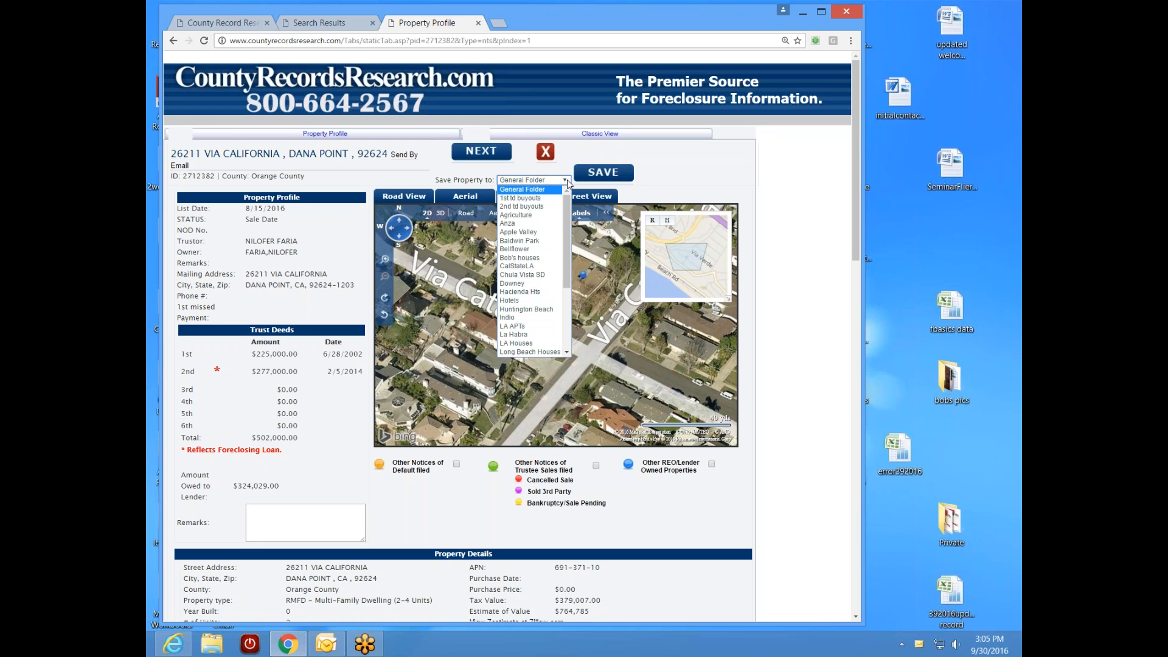
{"action": "left_click", "coordinate": [545, 257]}
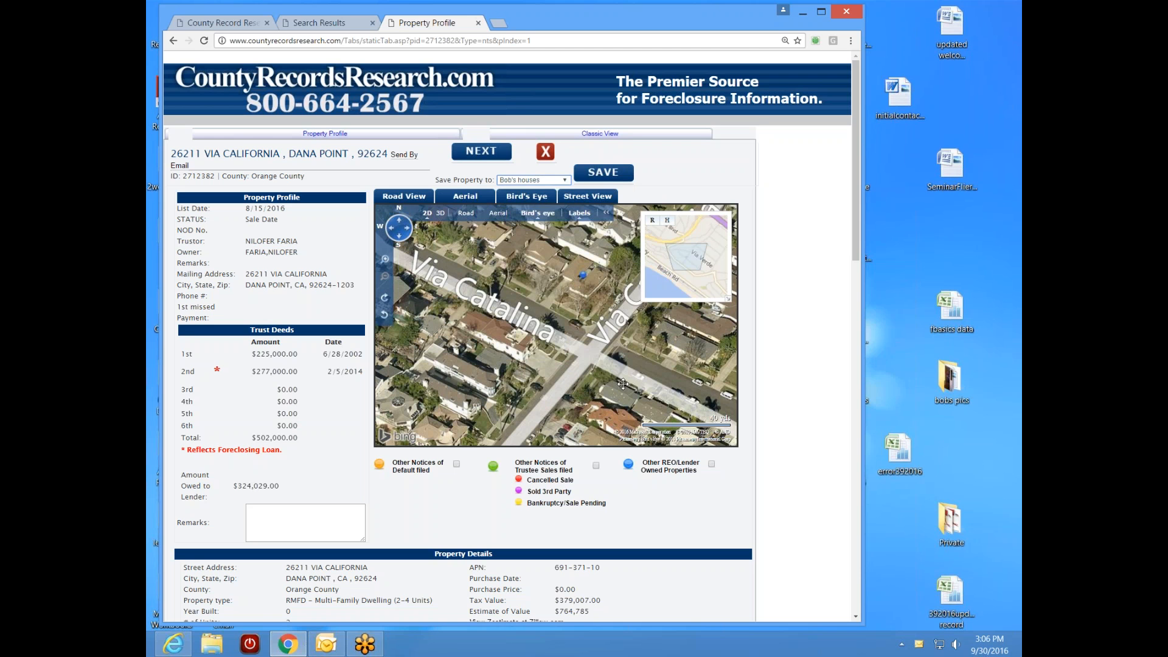
{"action": "left_click", "coordinate": [618, 177]}
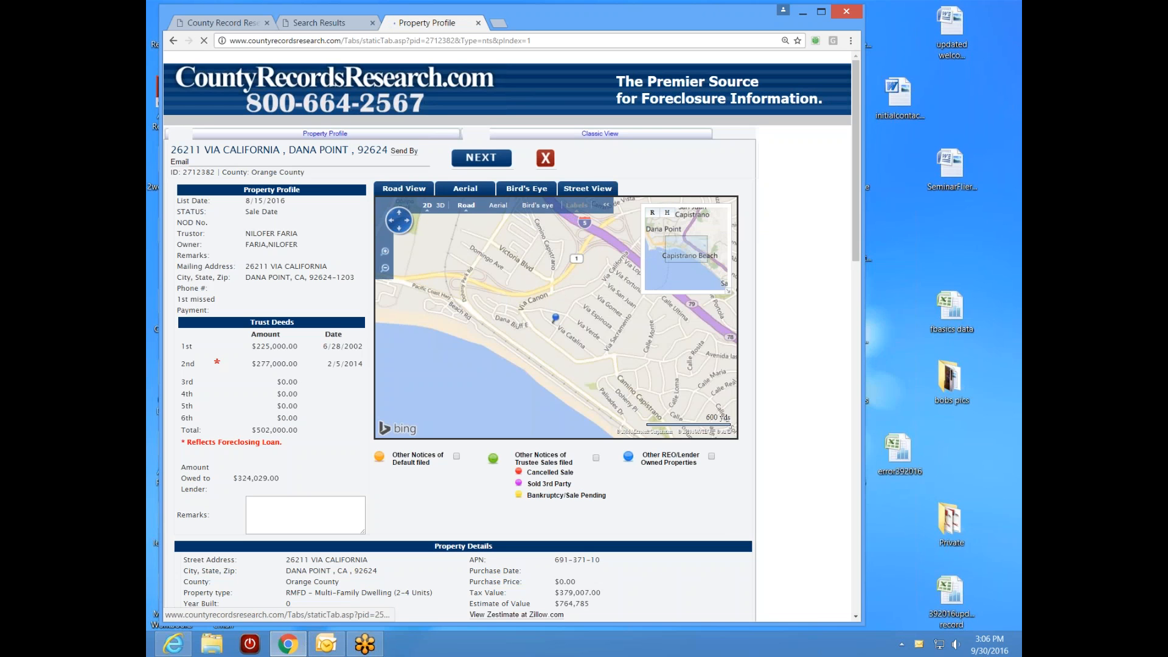
- View the next record, compare it with the 14-record results list, then close the profile
{"action": "left_click", "coordinate": [481, 165]}
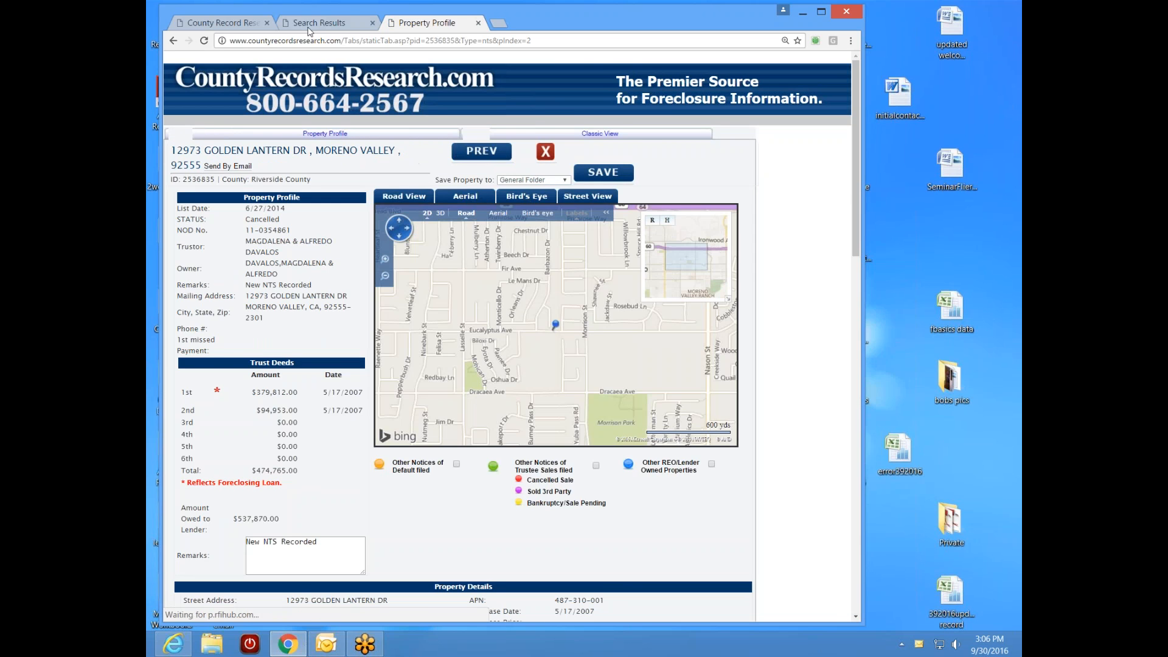
{"action": "key", "text": "ctrl+shift+Tab"}
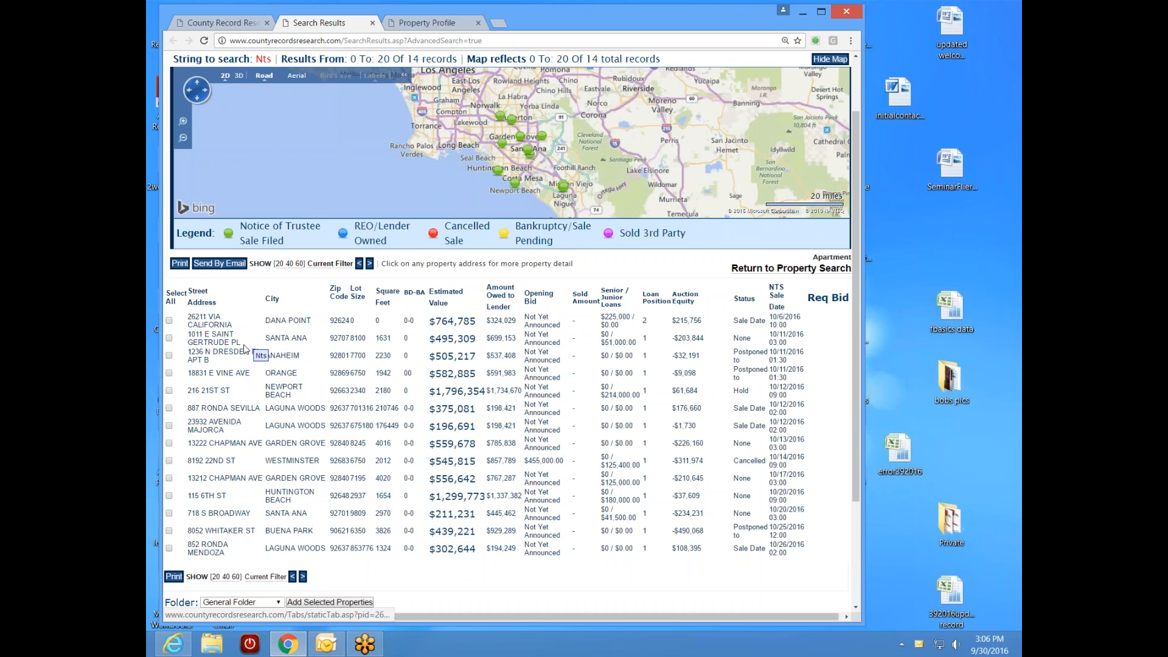
{"action": "key", "text": "ctrl+Tab"}
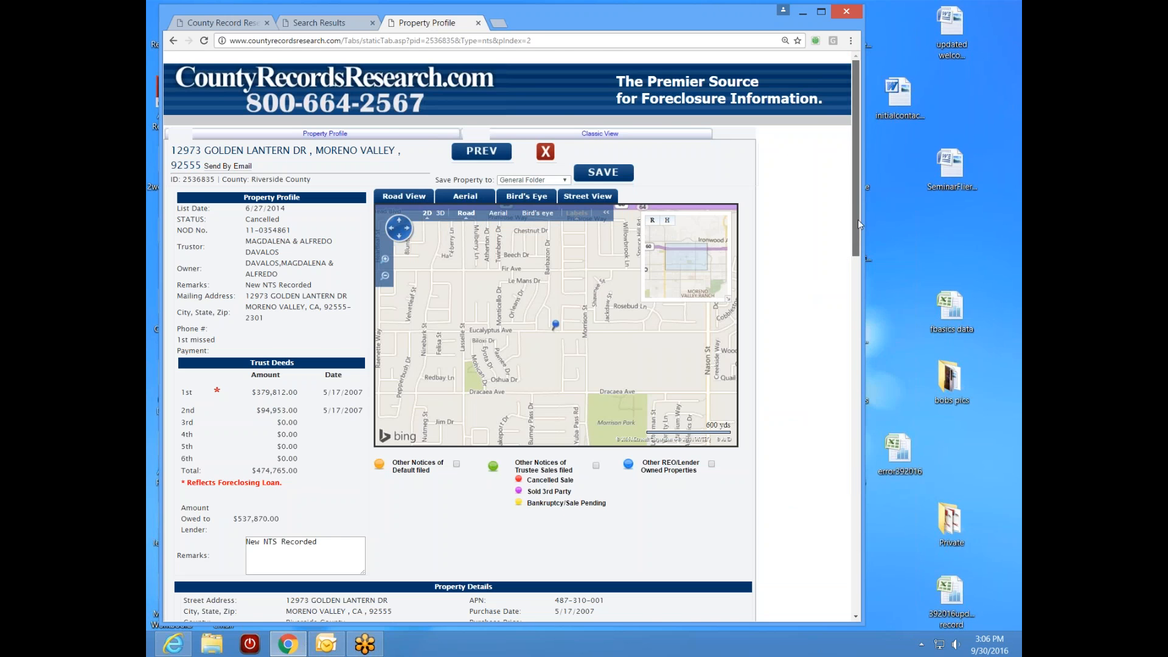
{"action": "left_click", "coordinate": [316, 23]}
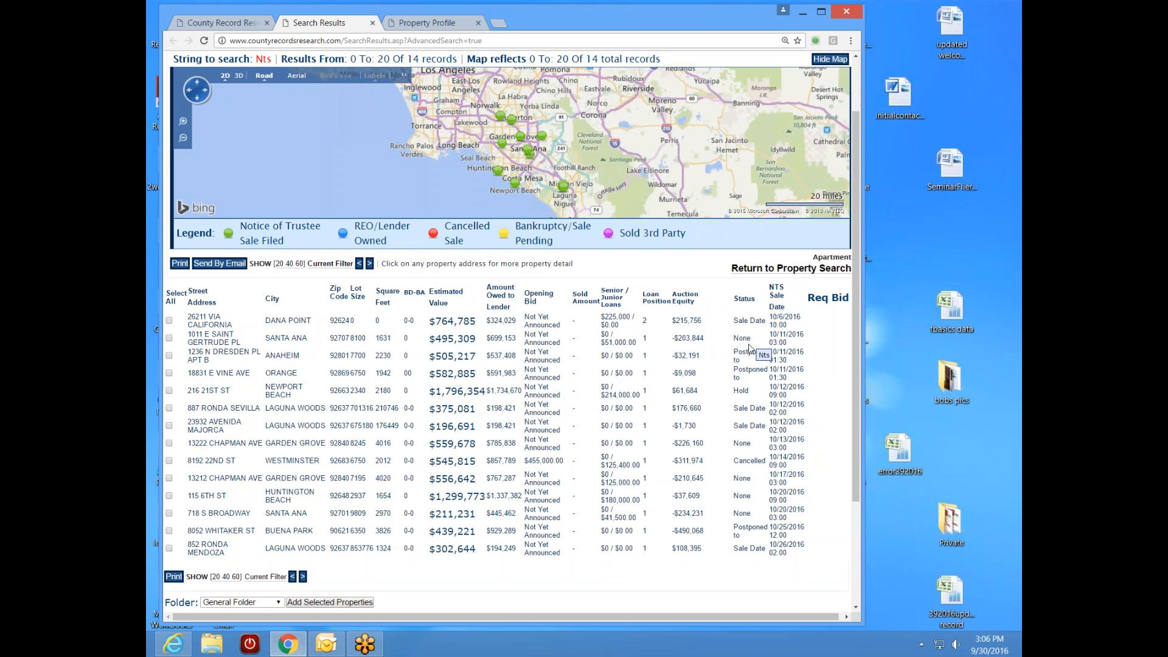
{"action": "left_click", "coordinate": [428, 24]}
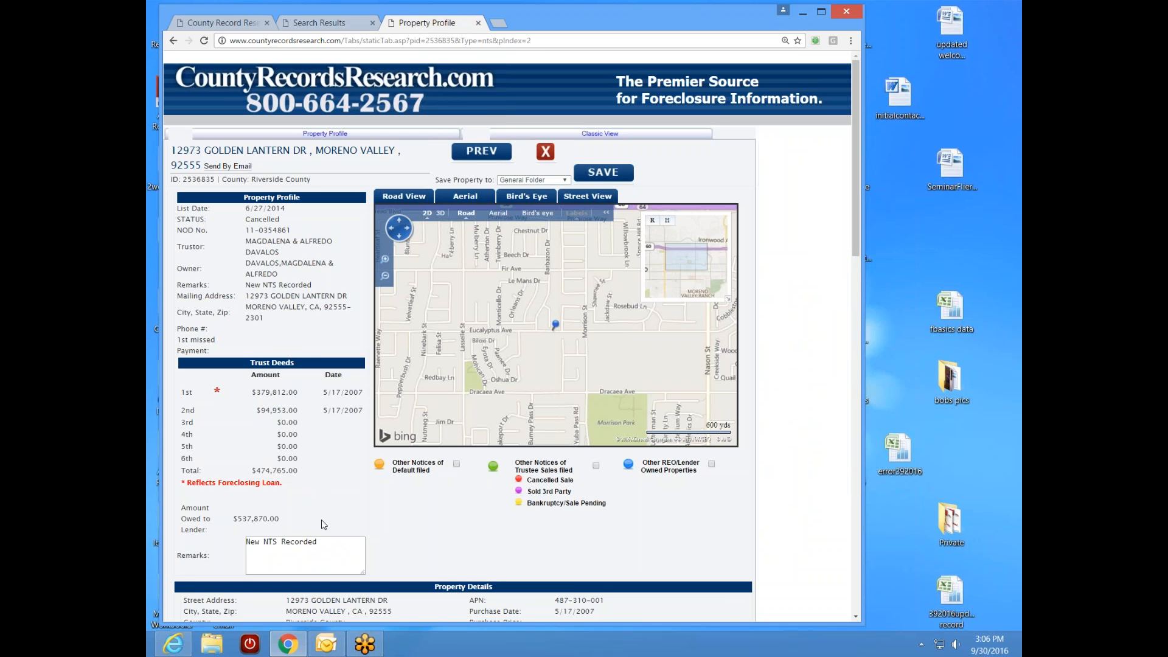
{"action": "left_click", "coordinate": [478, 22]}
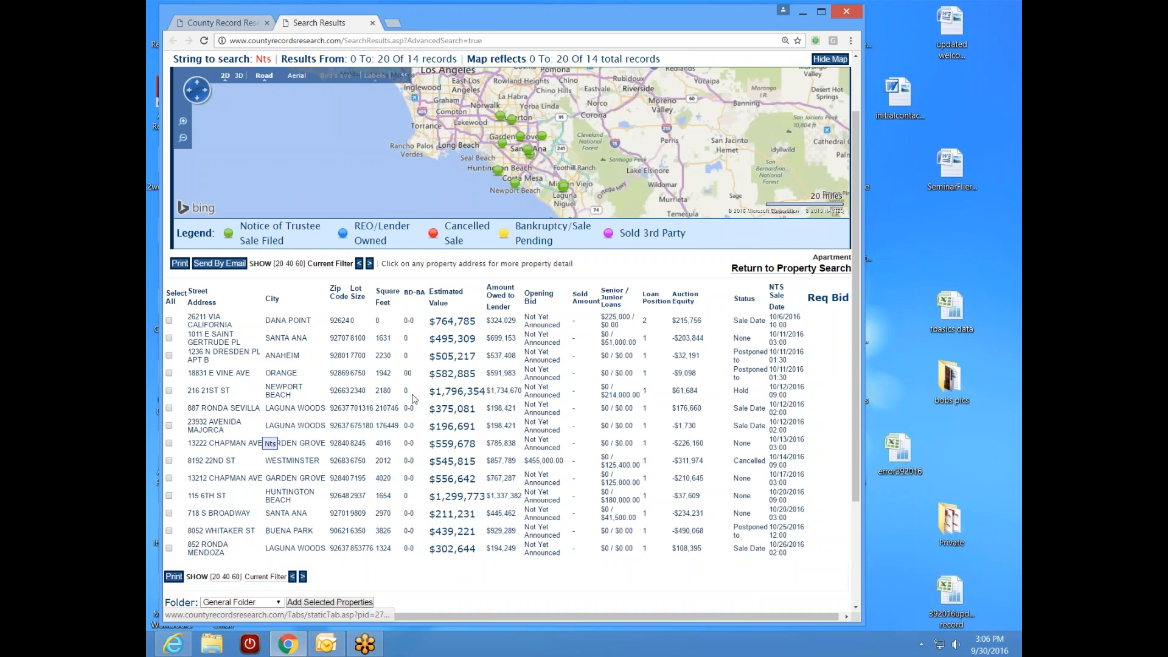
- Clear the old parcel number from the advanced search form
{"action": "left_click", "coordinate": [238, 28]}
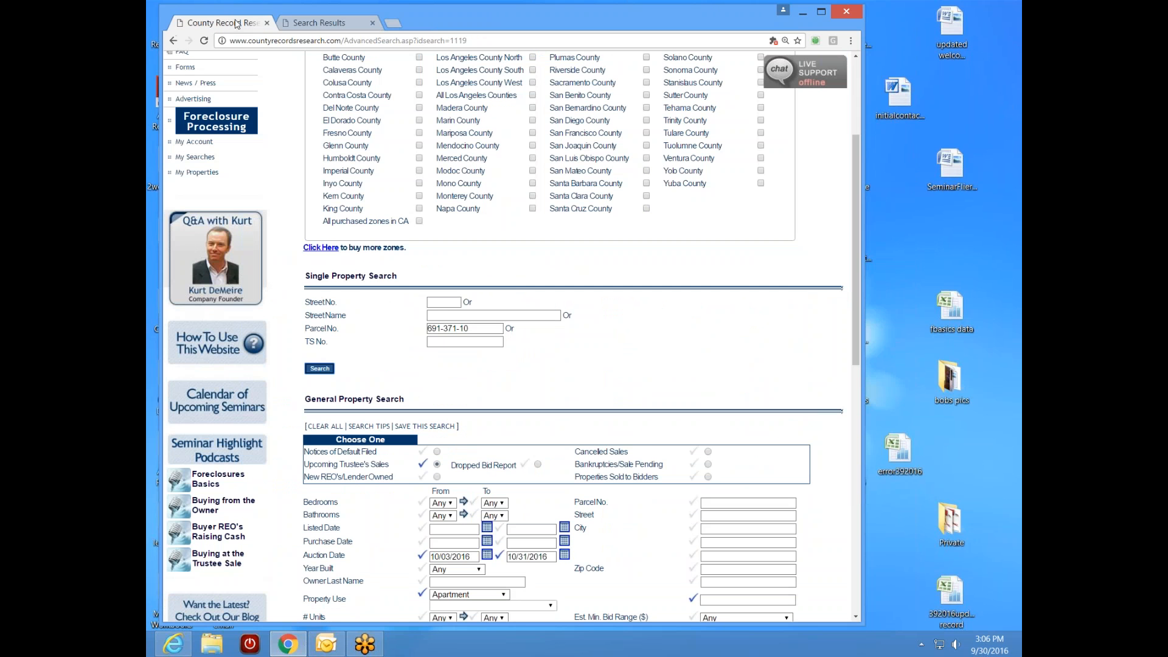
{"action": "triple_click", "coordinate": [489, 328]}
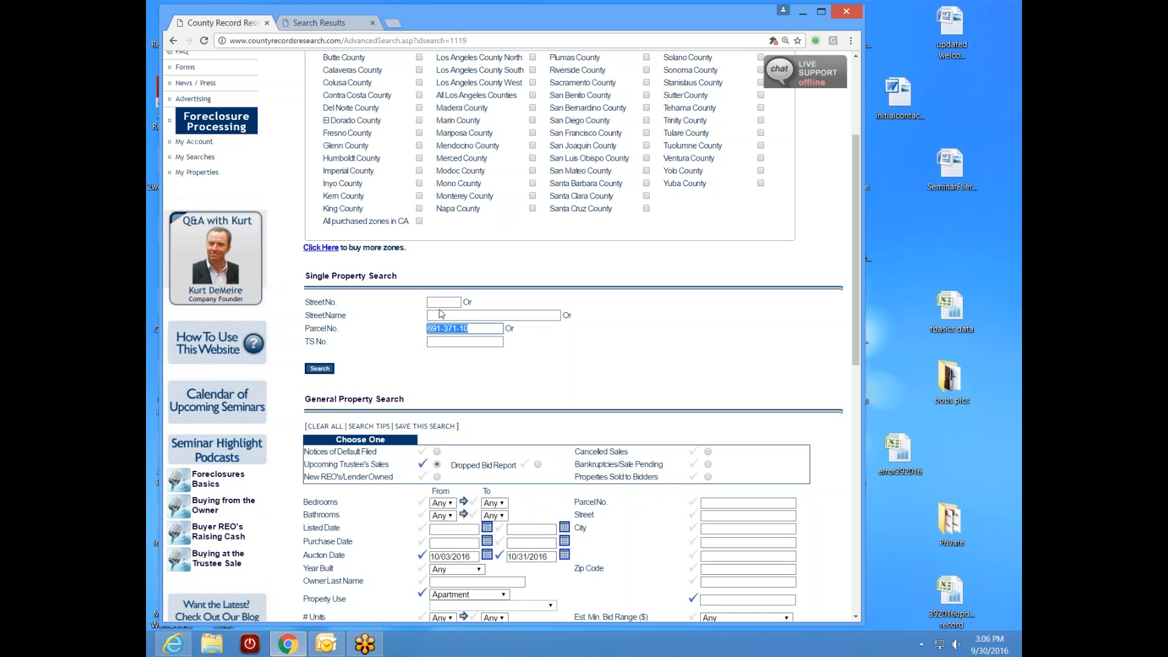
{"action": "key", "text": "BackSpace"}
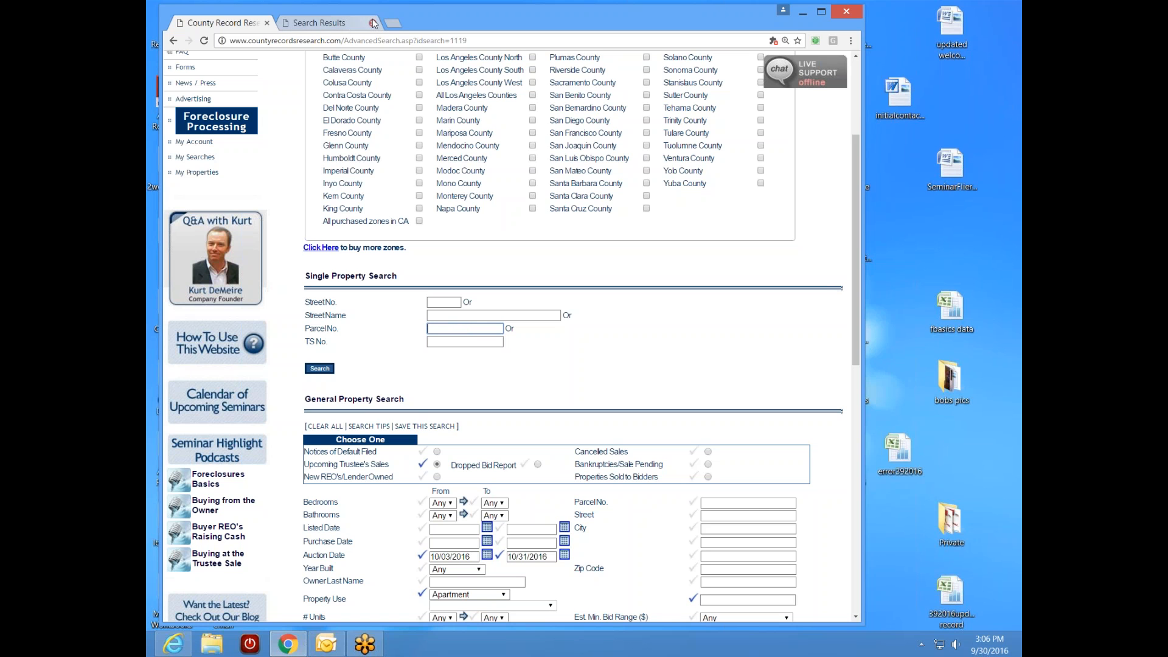
{"action": "left_click", "coordinate": [372, 23]}
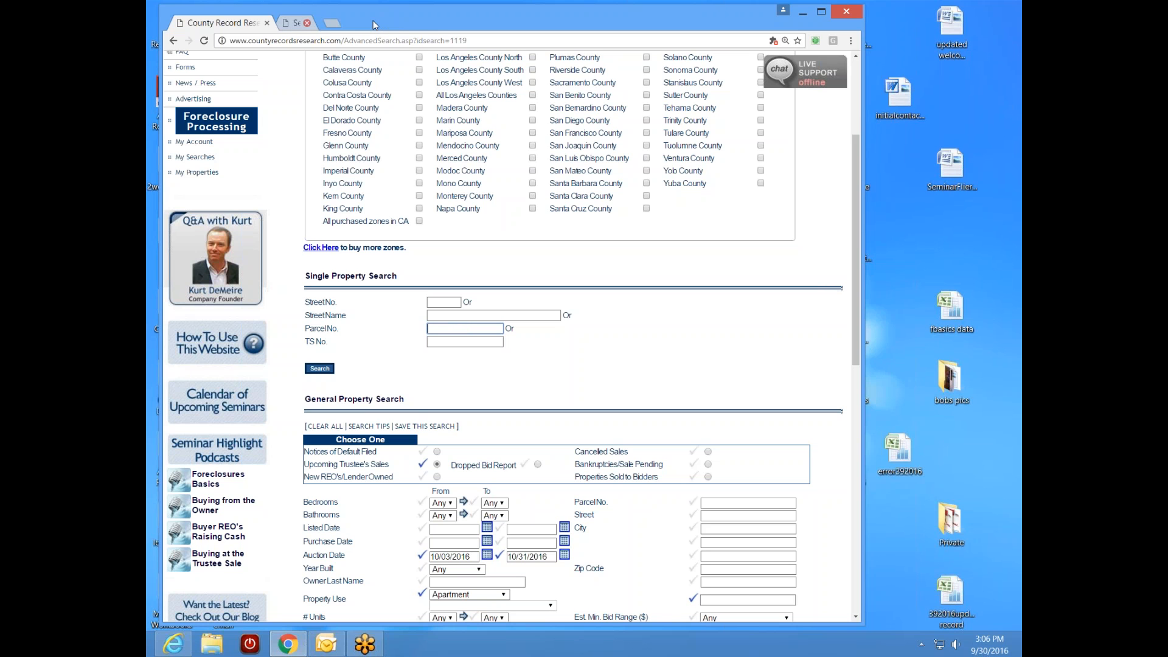
{"action": "scroll", "coordinate": [843, 463], "scroll_direction": "down", "scroll_amount": 5}
{"action": "scroll", "coordinate": [851, 413], "scroll_direction": "up", "scroll_amount": 5}
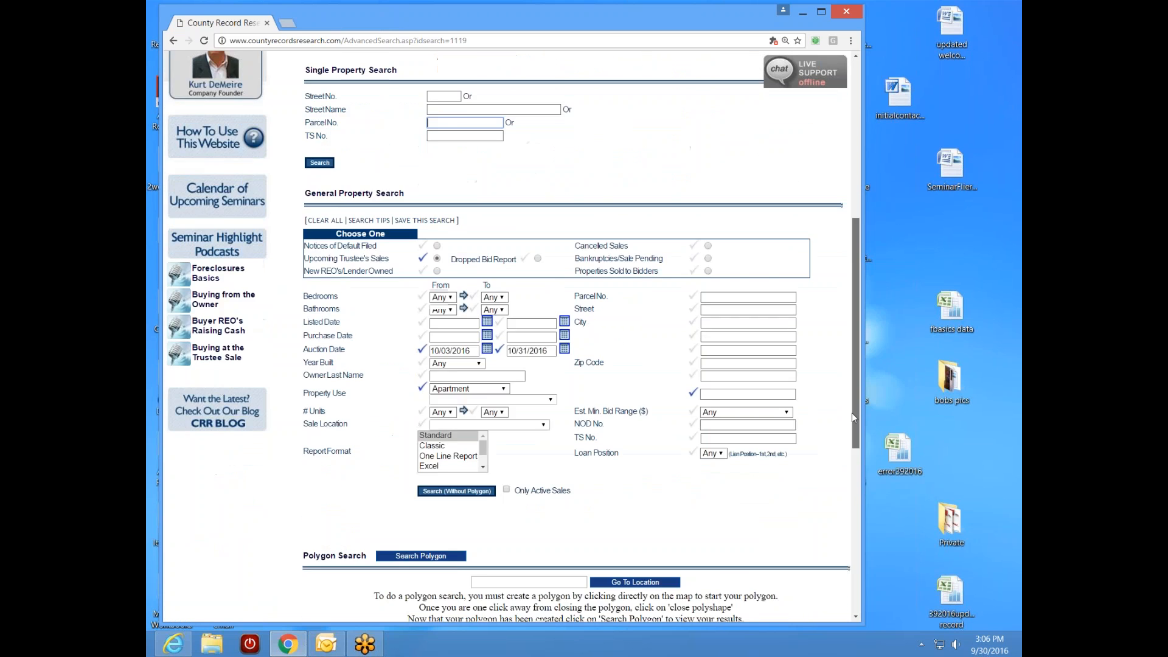
{"action": "scroll", "coordinate": [850, 379], "scroll_direction": "down", "scroll_amount": 1}
{"action": "scroll", "coordinate": [851, 378], "scroll_direction": "down", "scroll_amount": 1}
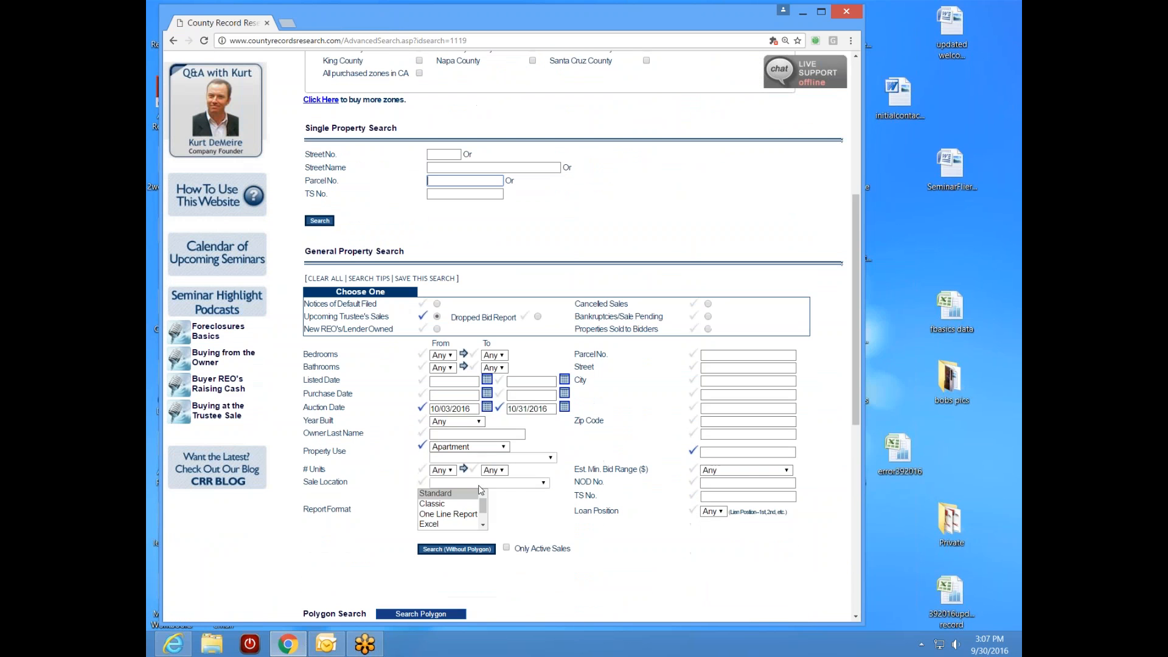
{"action": "left_click", "coordinate": [456, 549]}
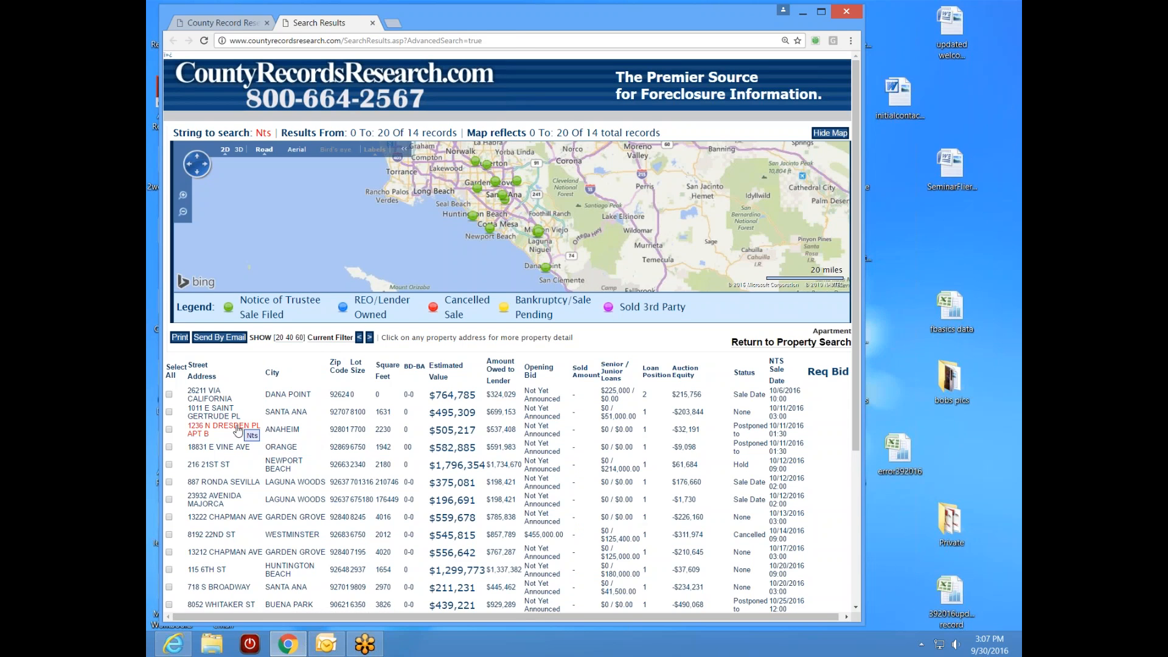
{"action": "left_click", "coordinate": [213, 412]}
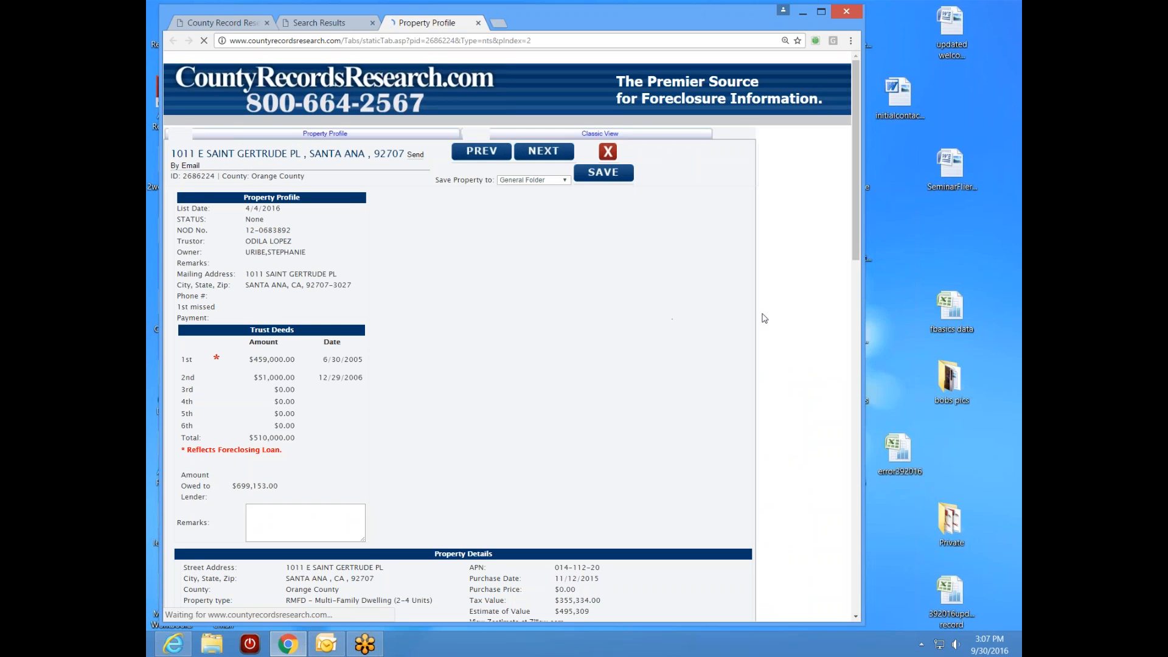
{"action": "left_click_drag", "start_coordinate": [853, 236], "coordinate": [852, 271]}
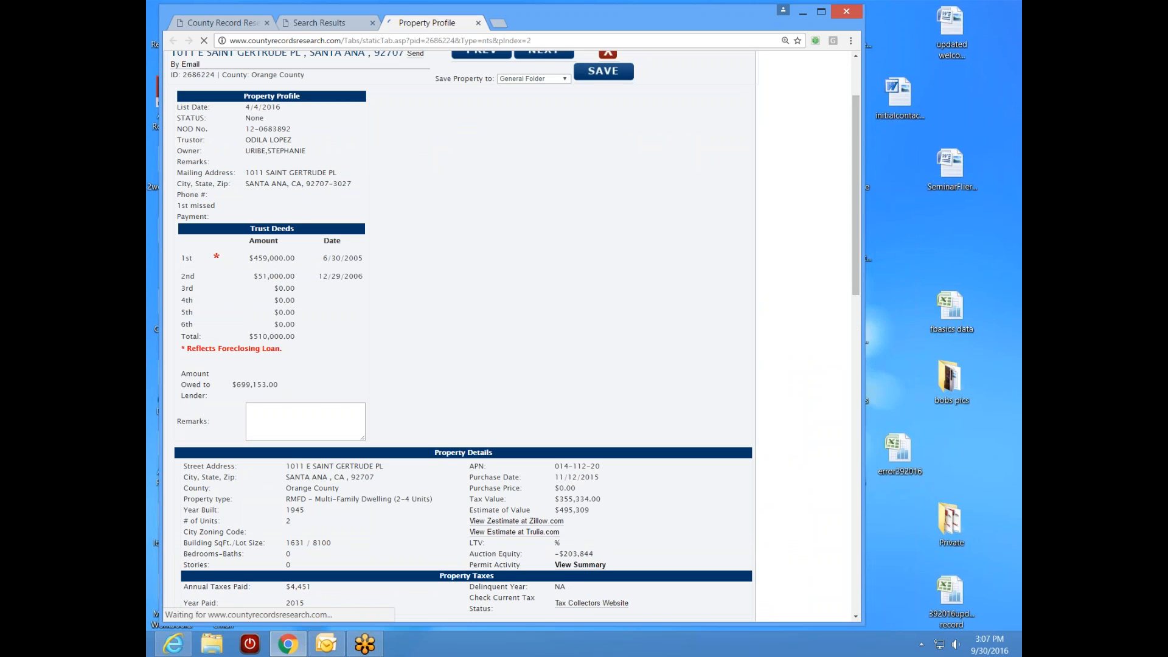
{"action": "left_click", "coordinate": [364, 23]}
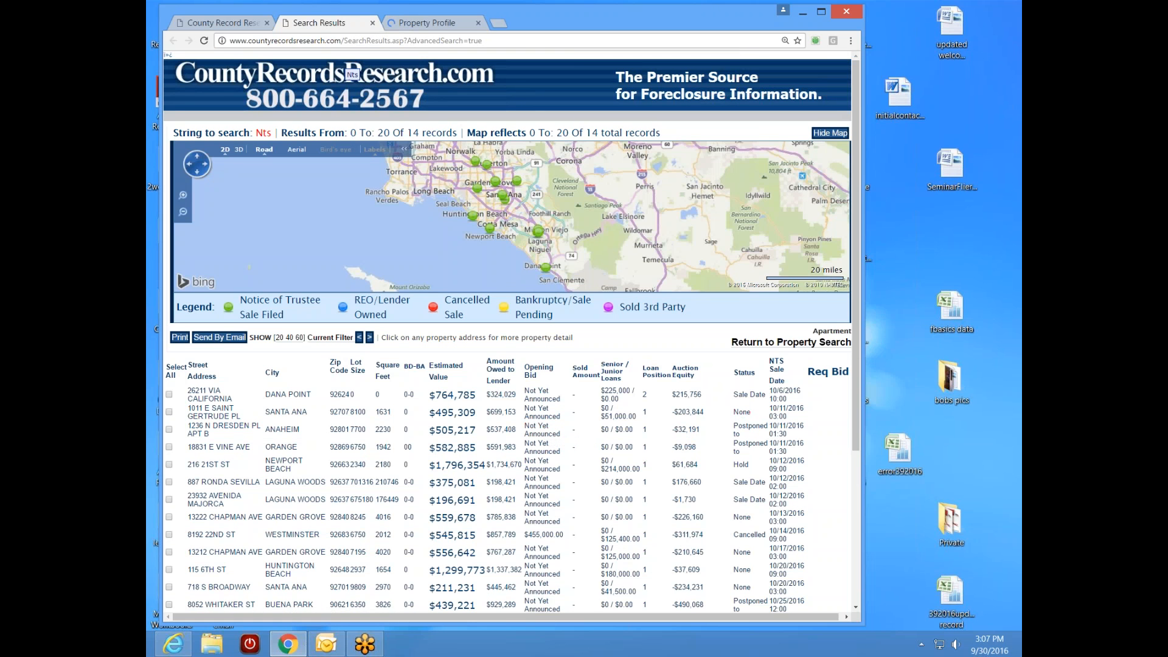
{"action": "left_click", "coordinate": [428, 23]}
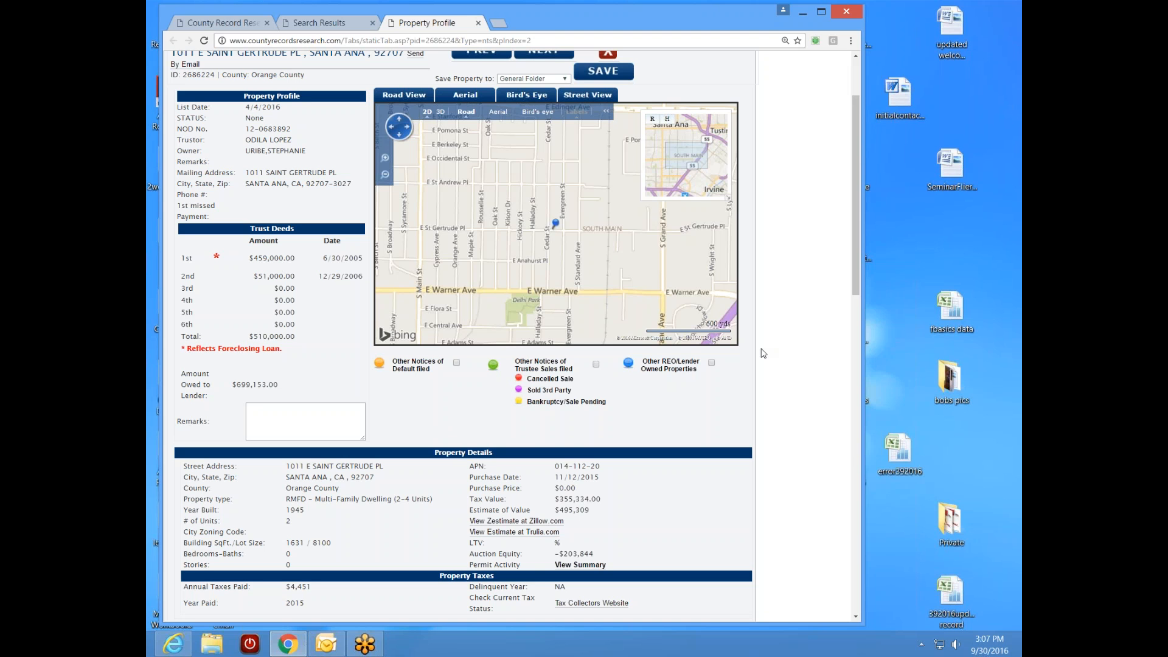
{"action": "scroll", "coordinate": [860, 279], "scroll_direction": "up", "scroll_amount": 1}
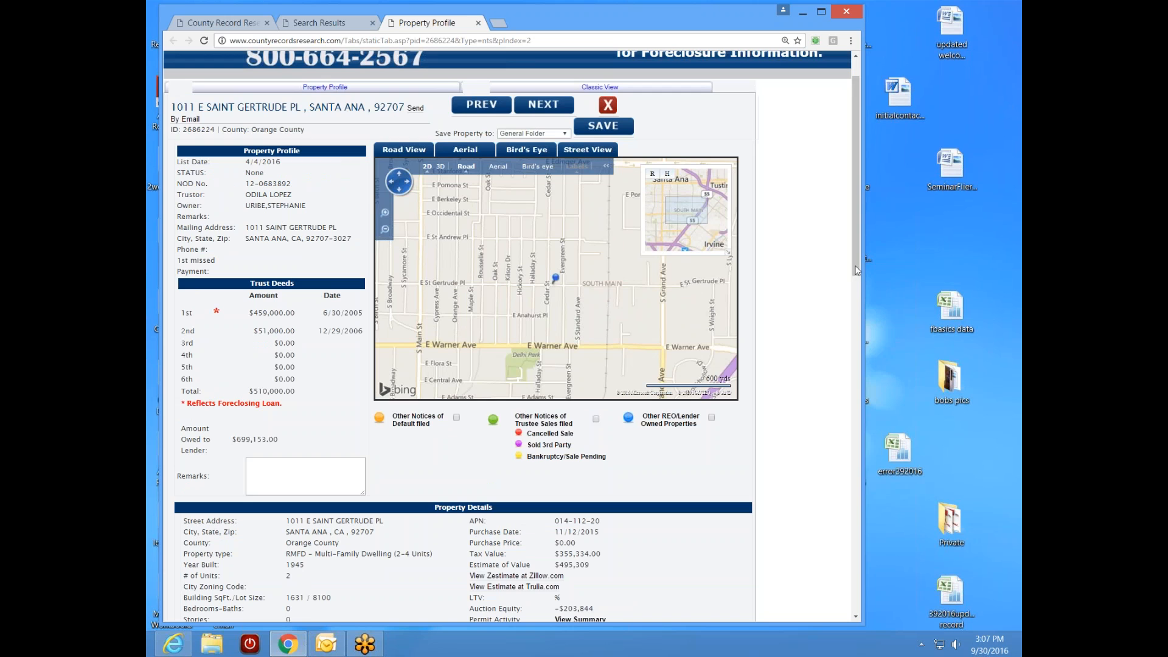
{"action": "left_click_drag", "start_coordinate": [852, 268], "coordinate": [858, 387]}
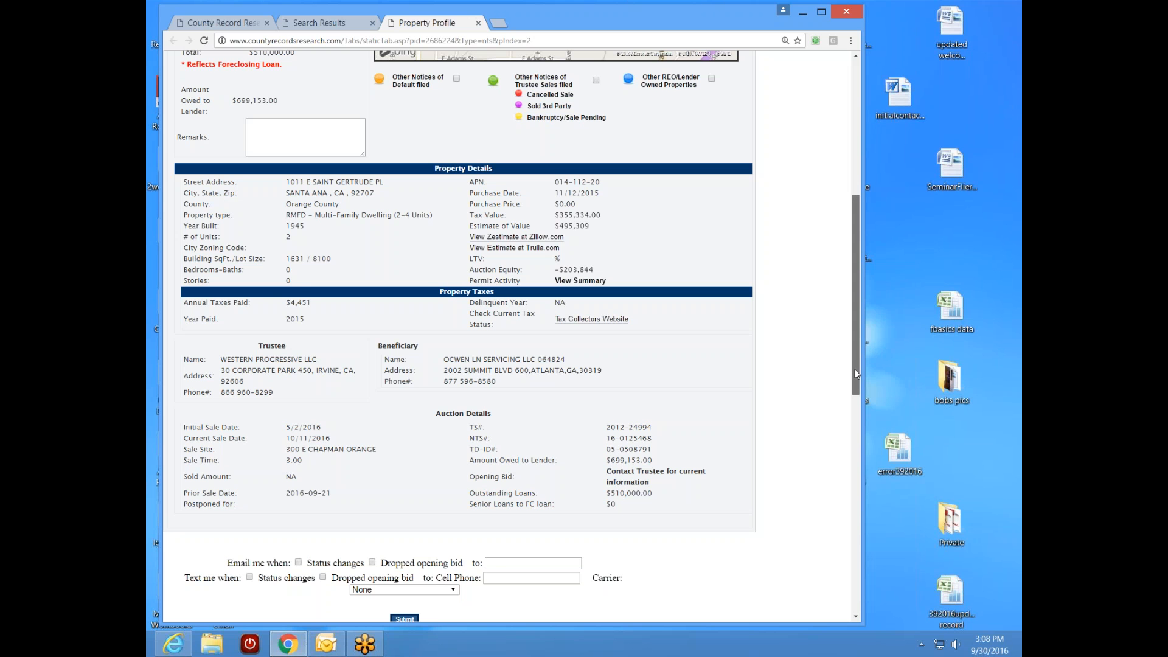
- Pan the Bing map around the Saint Gertrude property pin
{"action": "left_click_drag", "start_coordinate": [855, 372], "coordinate": [873, 266]}
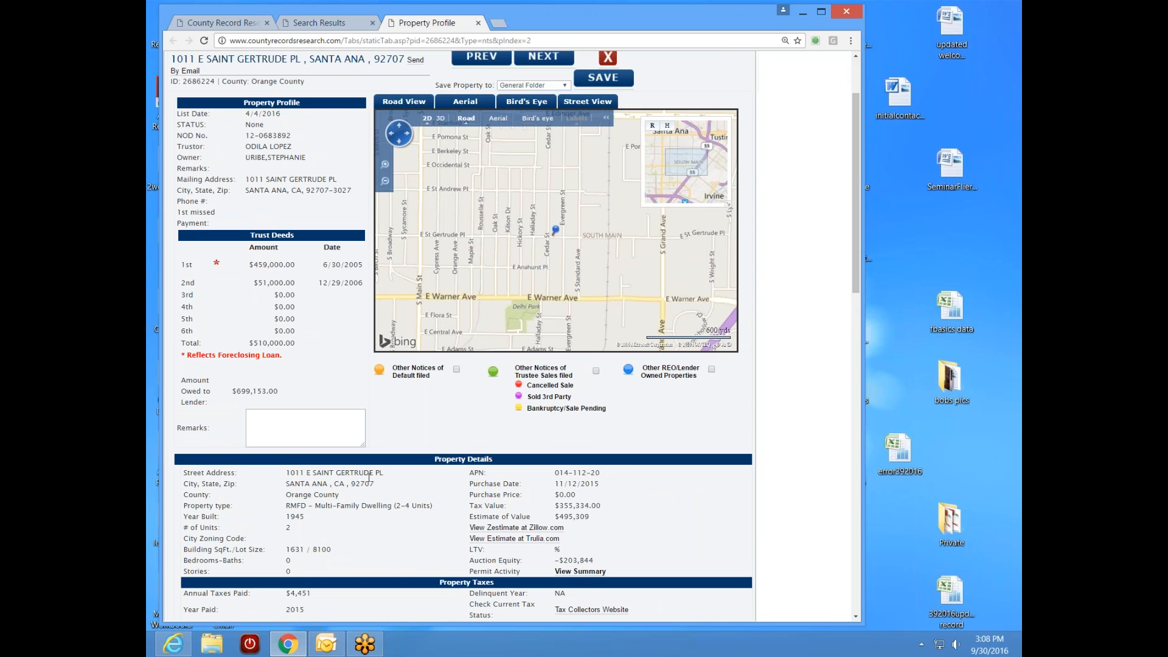
{"action": "left_click_drag", "start_coordinate": [587, 283], "coordinate": [633, 271]}
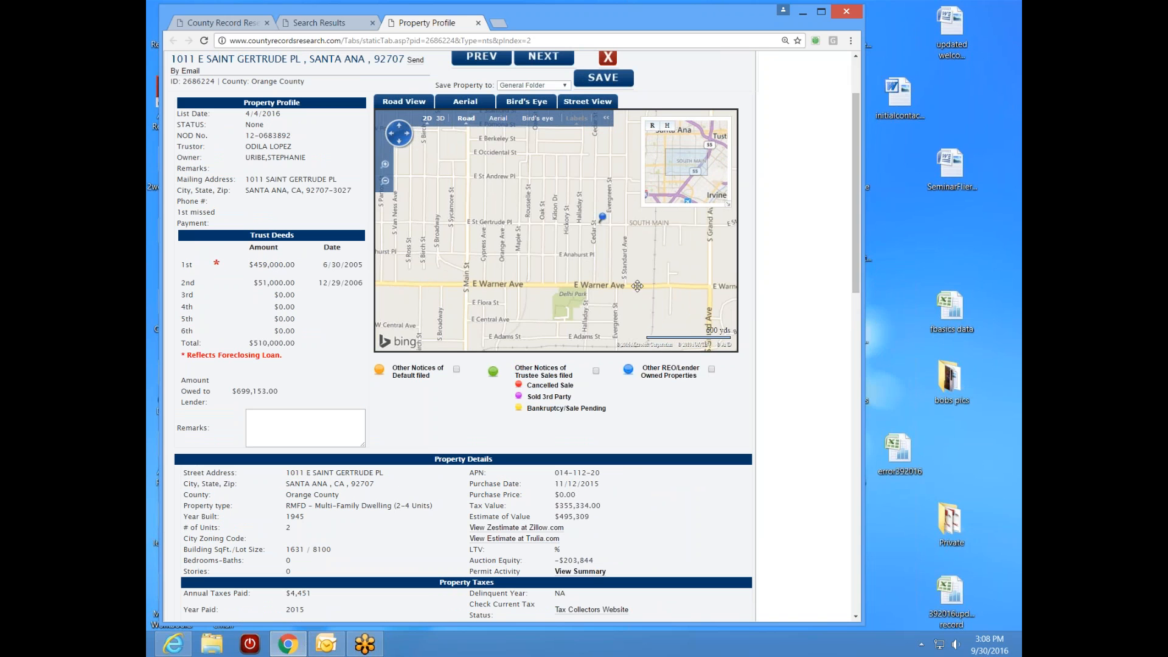
{"action": "mouse_move", "coordinate": [631, 293]}
{"action": "left_mouse_down"}
{"action": "mouse_move", "coordinate": [609, 276]}
{"action": "mouse_move", "coordinate": [651, 287]}
{"action": "left_mouse_up"}
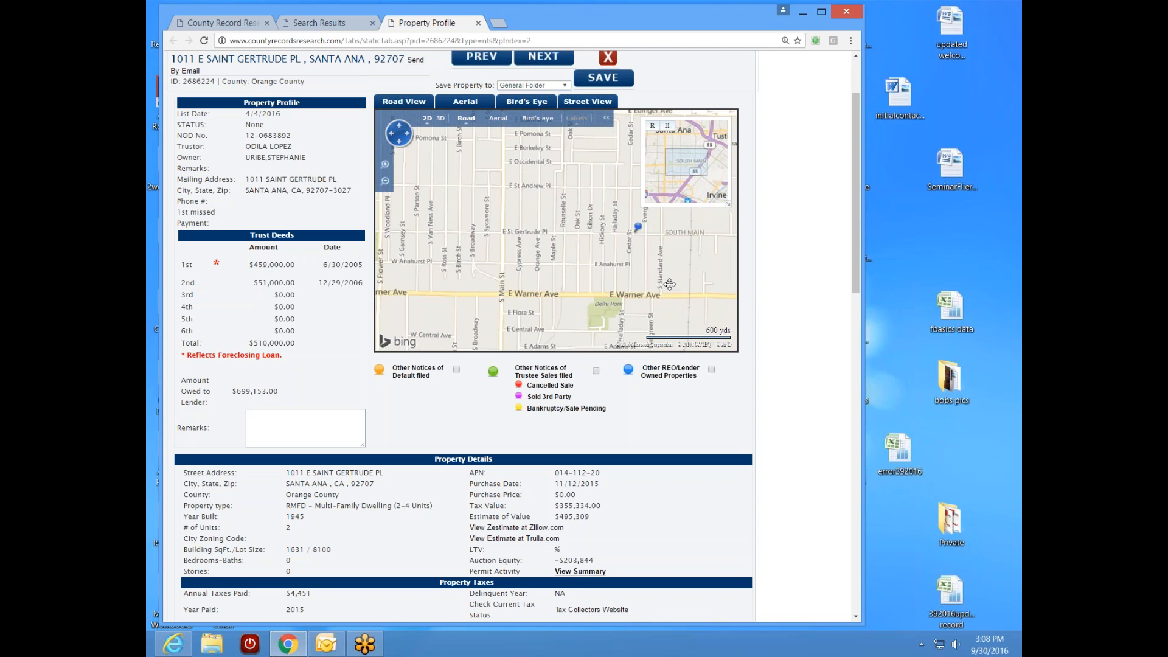
{"action": "left_click_drag", "start_coordinate": [564, 290], "coordinate": [498, 274]}
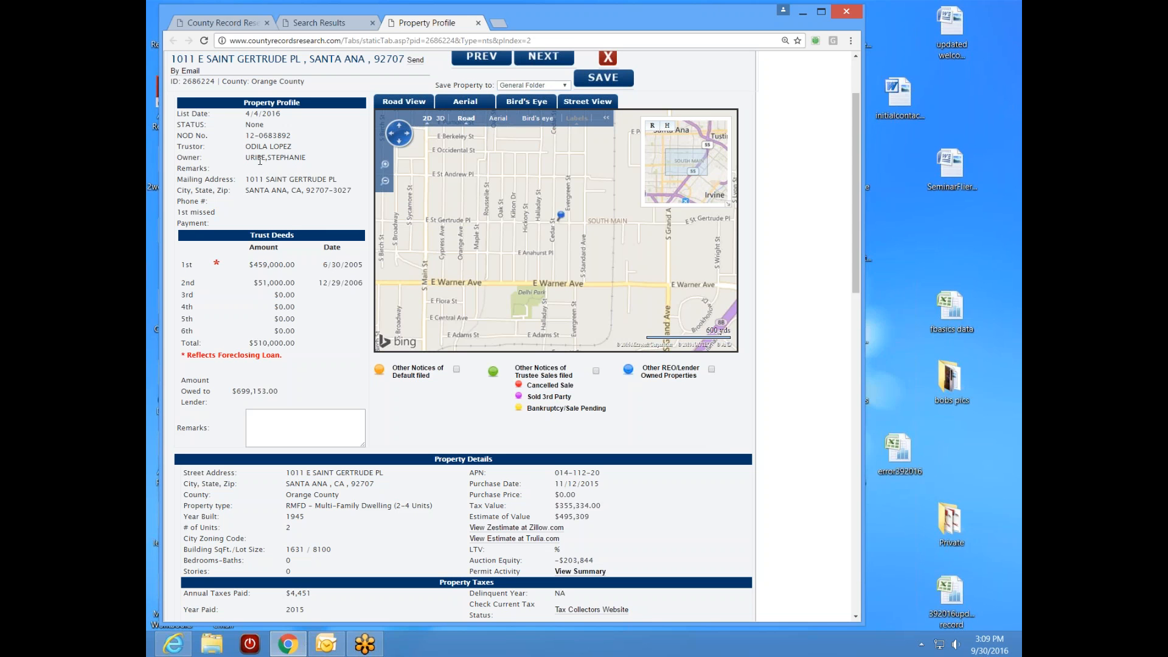
- Scroll through the property details and select the APN 014-112-20 for copying
{"action": "left_click_drag", "start_coordinate": [860, 256], "coordinate": [859, 292]}
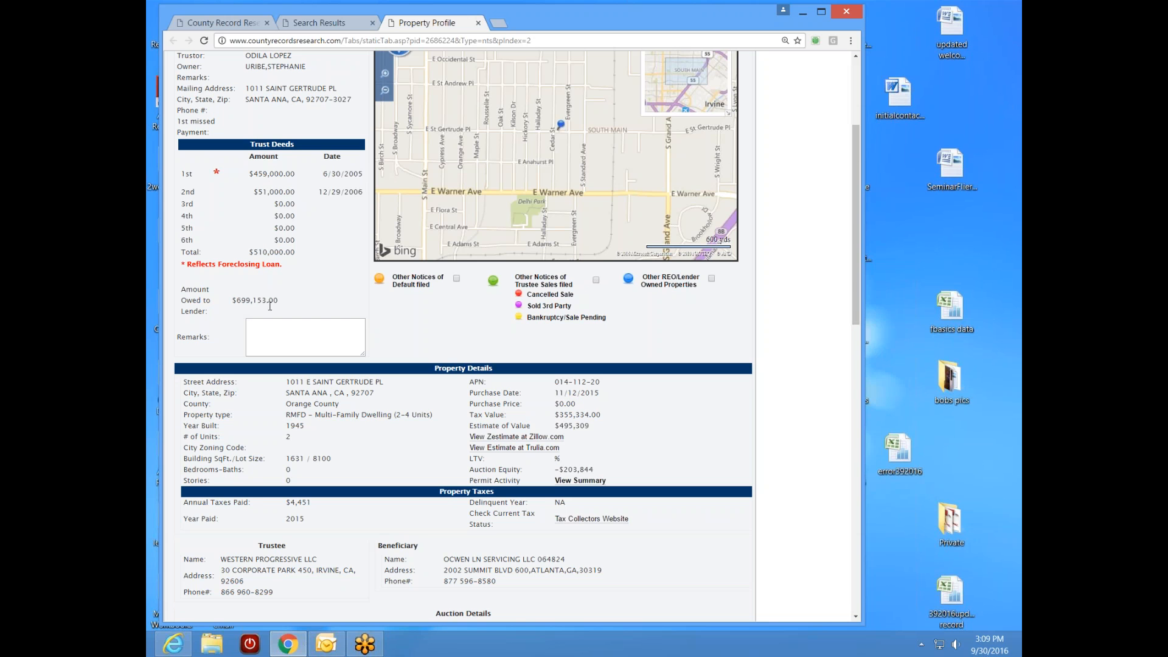
{"action": "scroll", "coordinate": [855, 282], "scroll_direction": "up", "scroll_amount": 2}
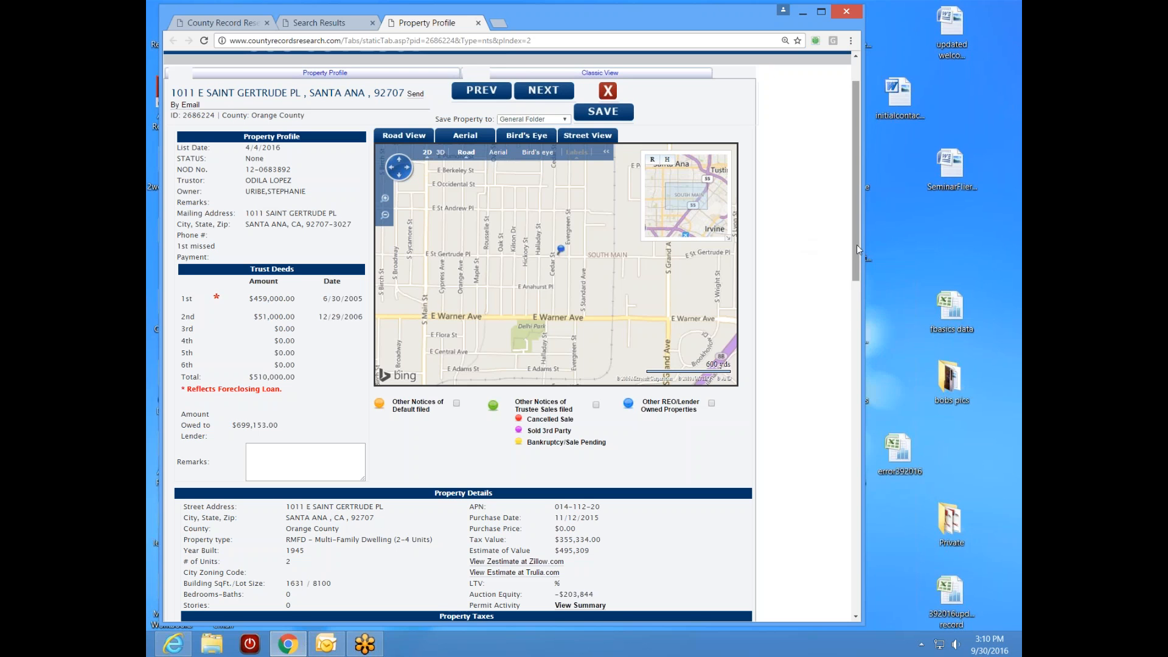
{"action": "left_click_drag", "start_coordinate": [858, 249], "coordinate": [851, 275]}
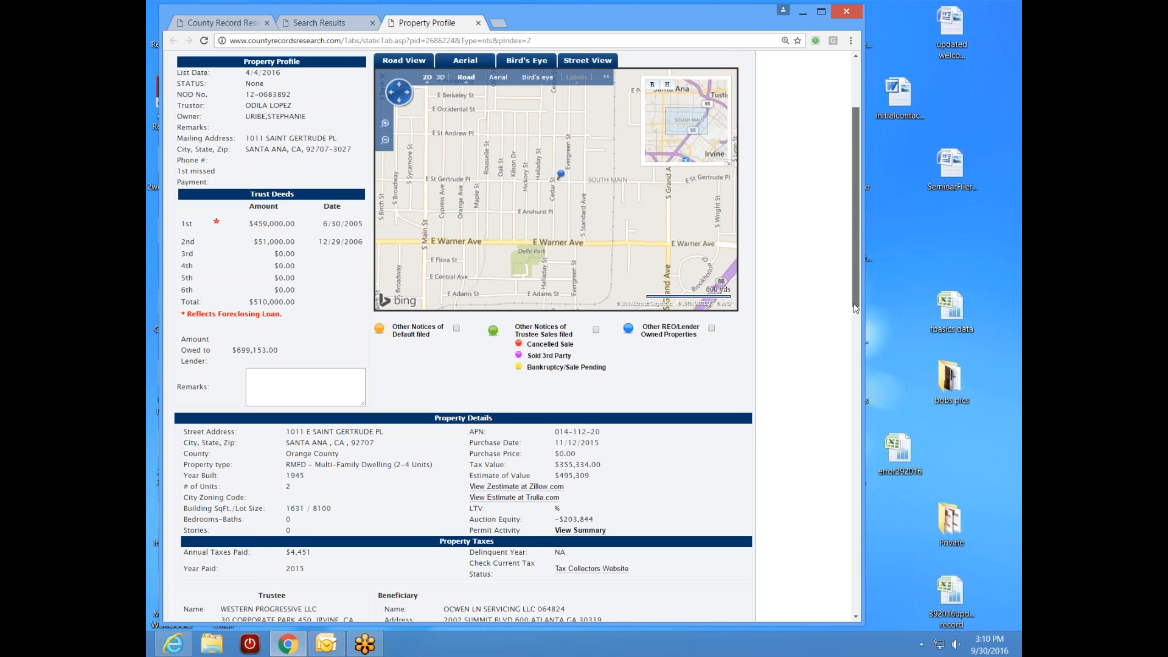
{"action": "scroll", "coordinate": [855, 309], "scroll_direction": "down", "scroll_amount": 2}
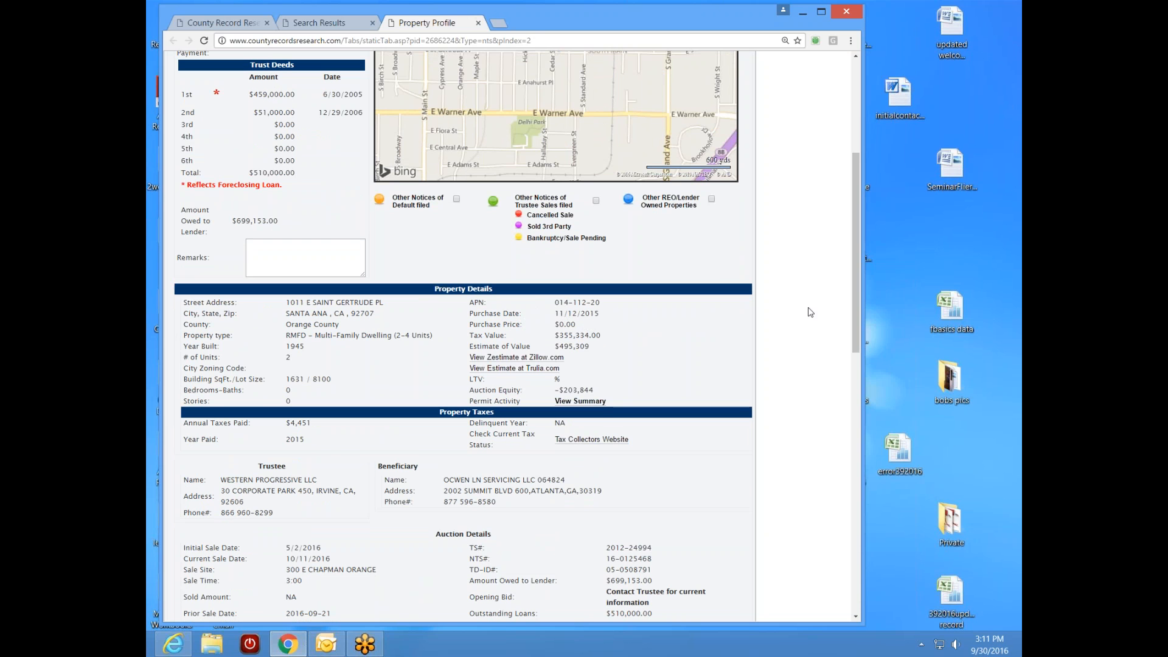
{"action": "left_click_drag", "start_coordinate": [855, 305], "coordinate": [853, 317]}
{"action": "scroll", "coordinate": [852, 318], "scroll_direction": "up", "scroll_amount": 4}
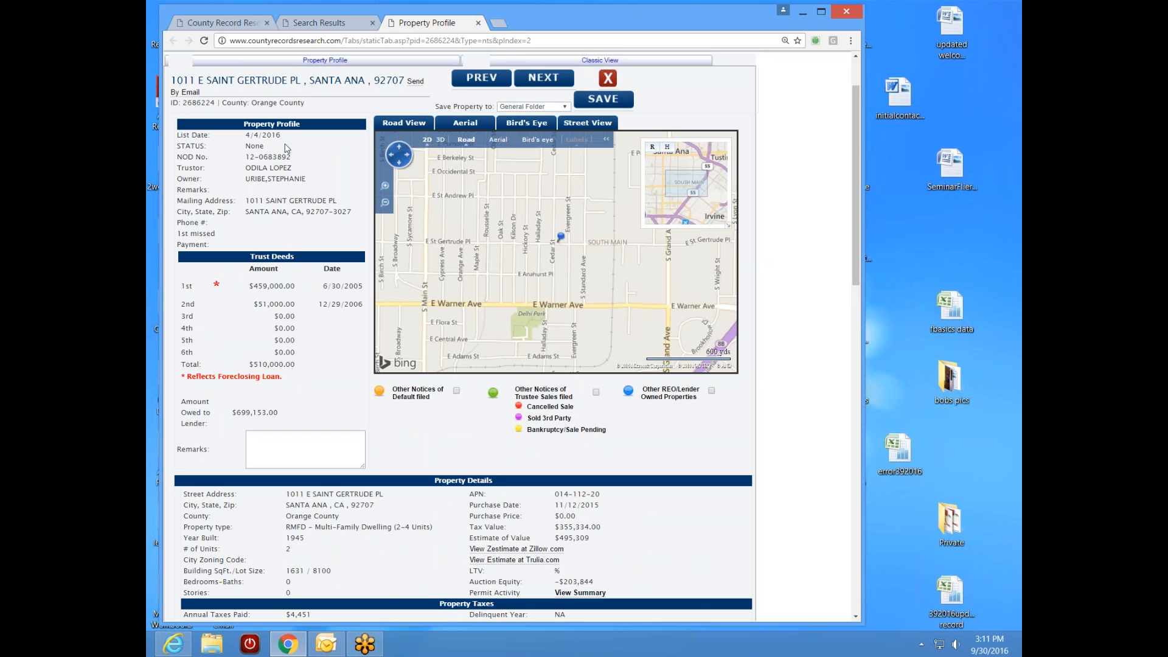
{"action": "left_click_drag", "start_coordinate": [857, 277], "coordinate": [856, 411]}
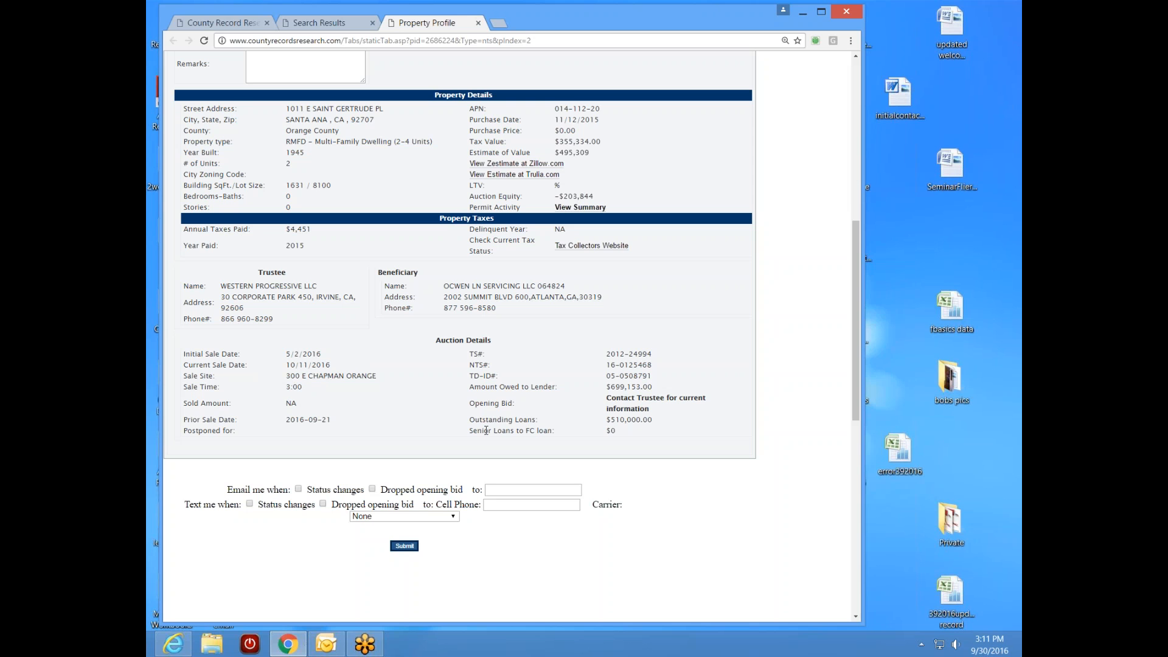
{"action": "left_click_drag", "start_coordinate": [852, 360], "coordinate": [869, 234]}
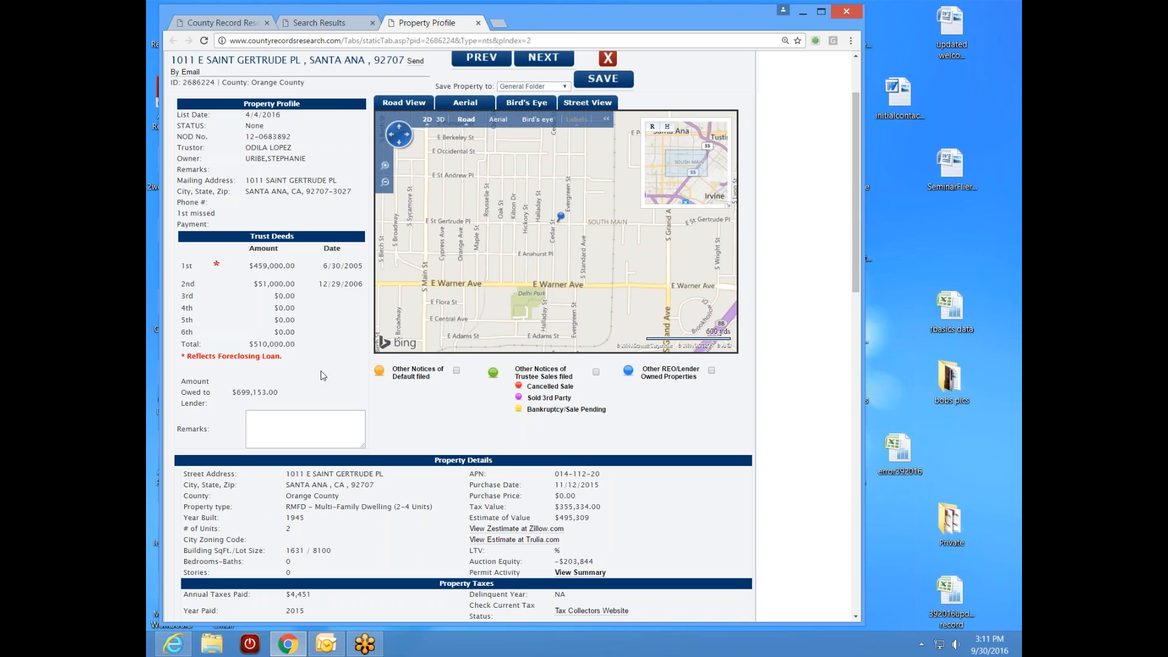
{"action": "scroll", "coordinate": [859, 295], "scroll_direction": "down", "scroll_amount": 1}
{"action": "scroll", "coordinate": [859, 295], "scroll_direction": "down", "scroll_amount": 3}
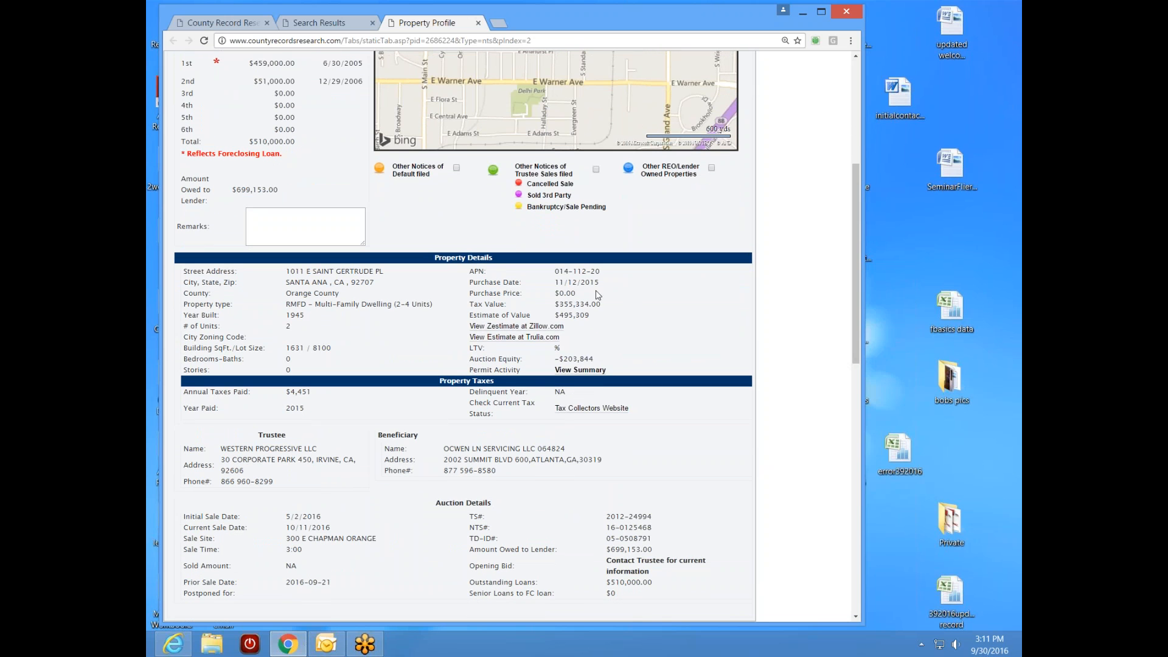
{"action": "left_click_drag", "start_coordinate": [602, 272], "coordinate": [555, 274]}
{"action": "key", "text": "ctrl+c"}
{"action": "right_click", "coordinate": [577, 272]}
- Copy APN 014-112-20 and search it as the parcel number on Advanced Search
{"action": "left_click", "coordinate": [626, 281]}
{"action": "left_click", "coordinate": [239, 24]}
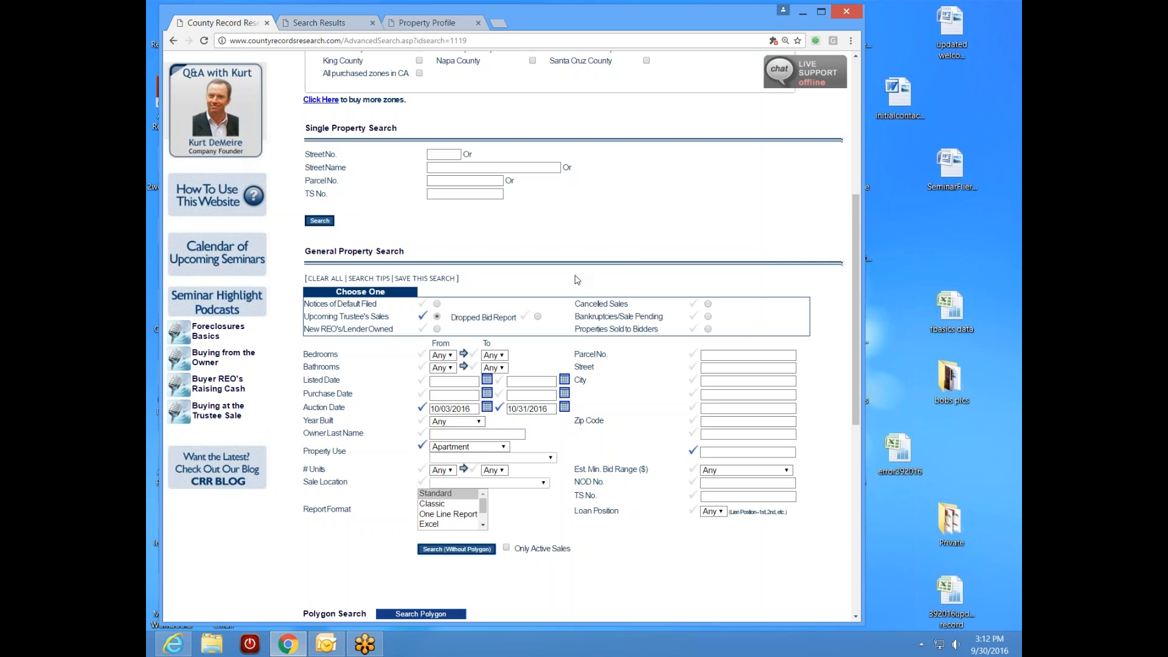
{"action": "left_click", "coordinate": [440, 180]}
{"action": "right_click", "coordinate": [440, 180]}
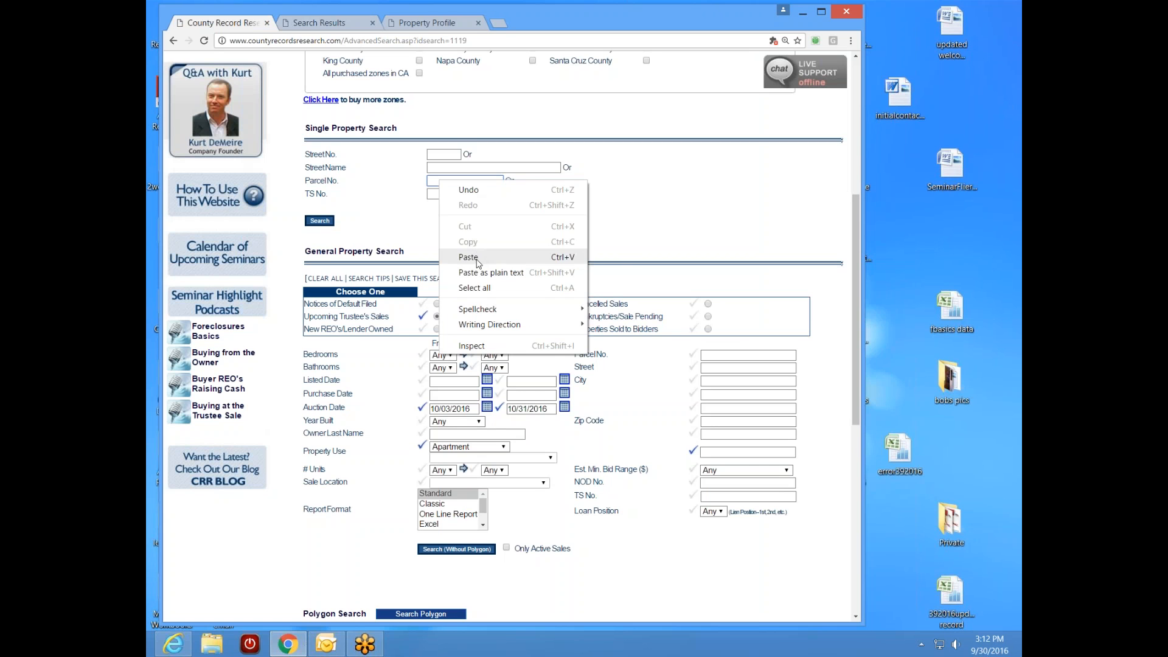
{"action": "left_click", "coordinate": [477, 259]}
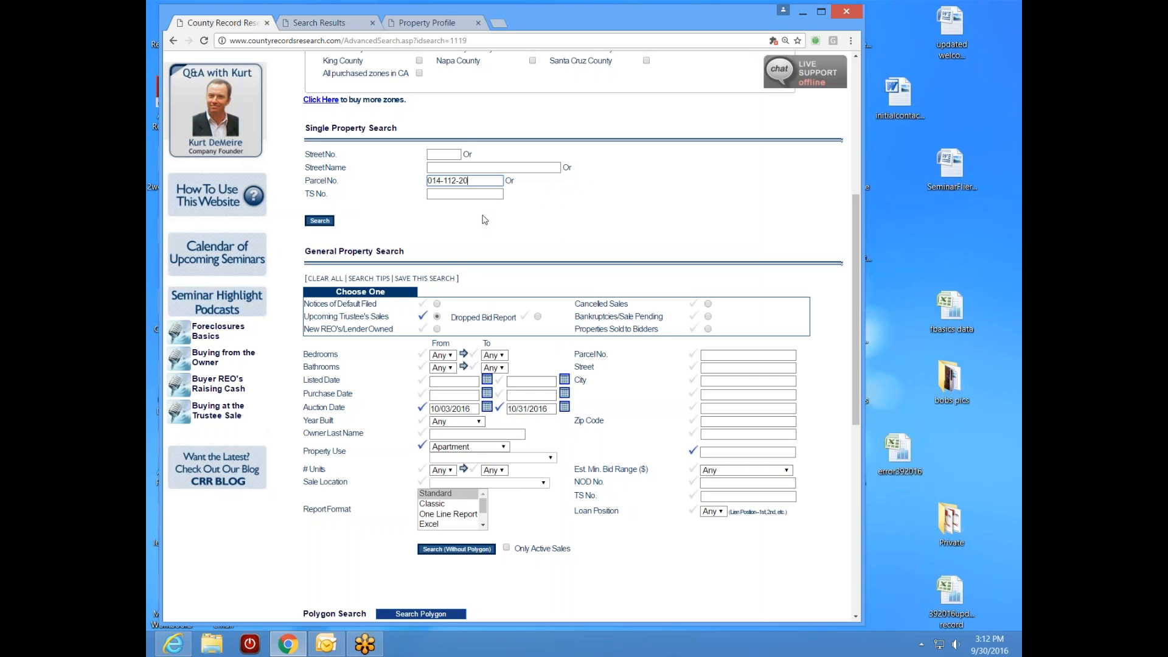
{"action": "left_click", "coordinate": [319, 220]}
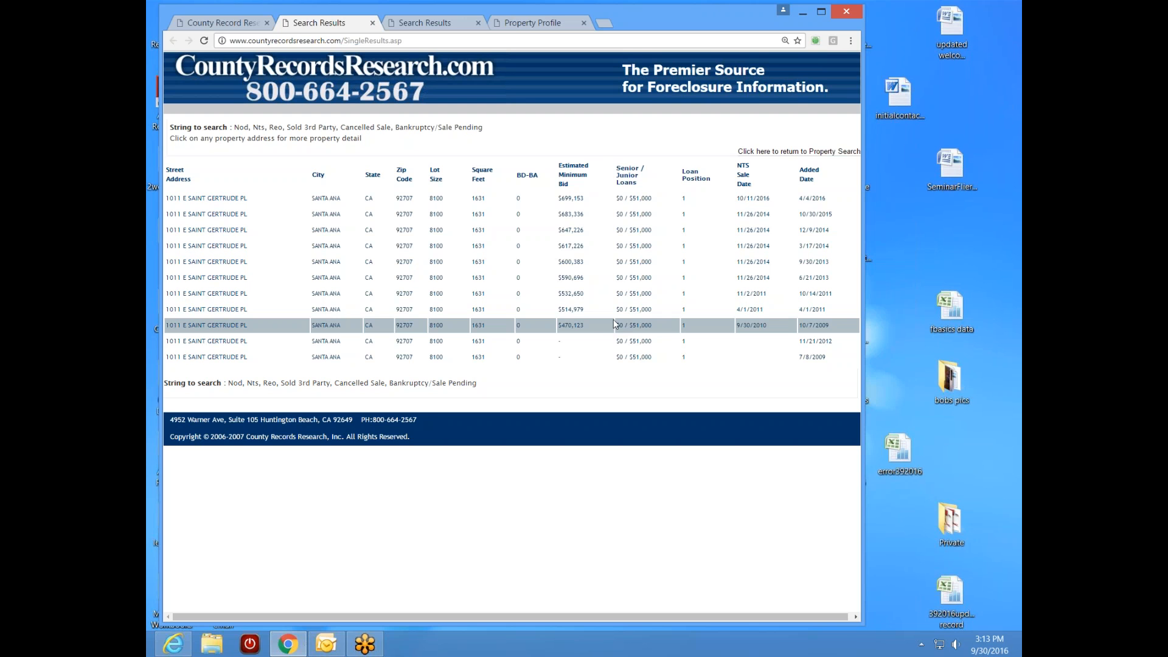
- Review the 10/7/2009 profile, then open the 7/8/2009 record's Zillow Zestimate page
{"action": "left_click", "coordinate": [204, 325]}
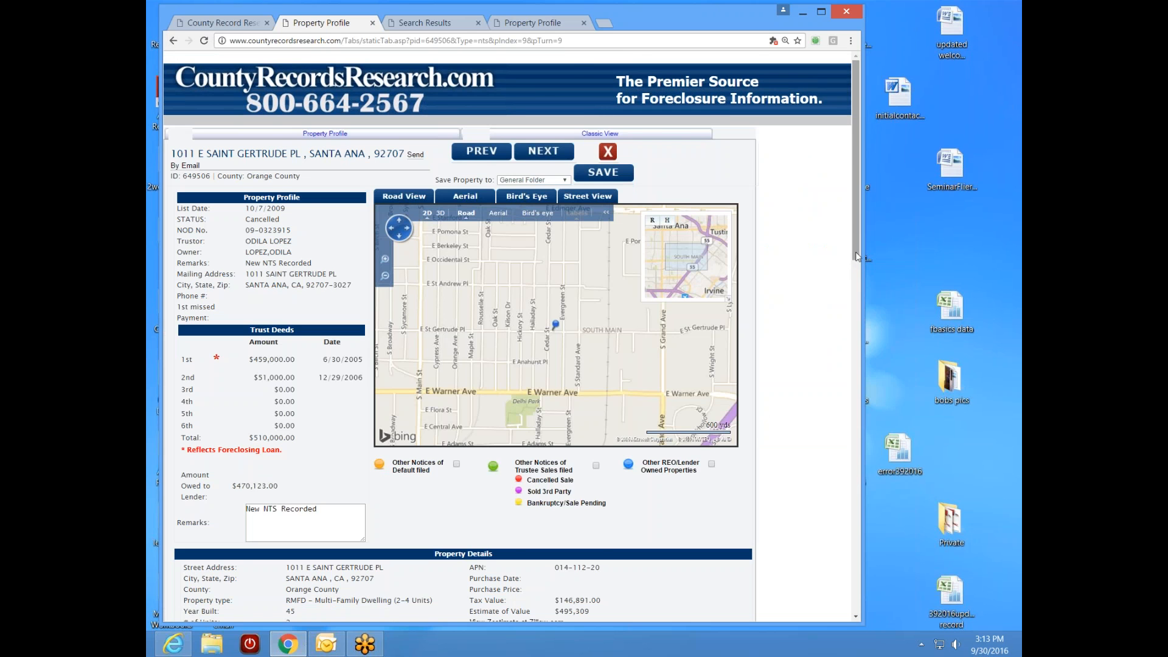
{"action": "scroll", "coordinate": [852, 262], "scroll_direction": "down", "scroll_amount": 3}
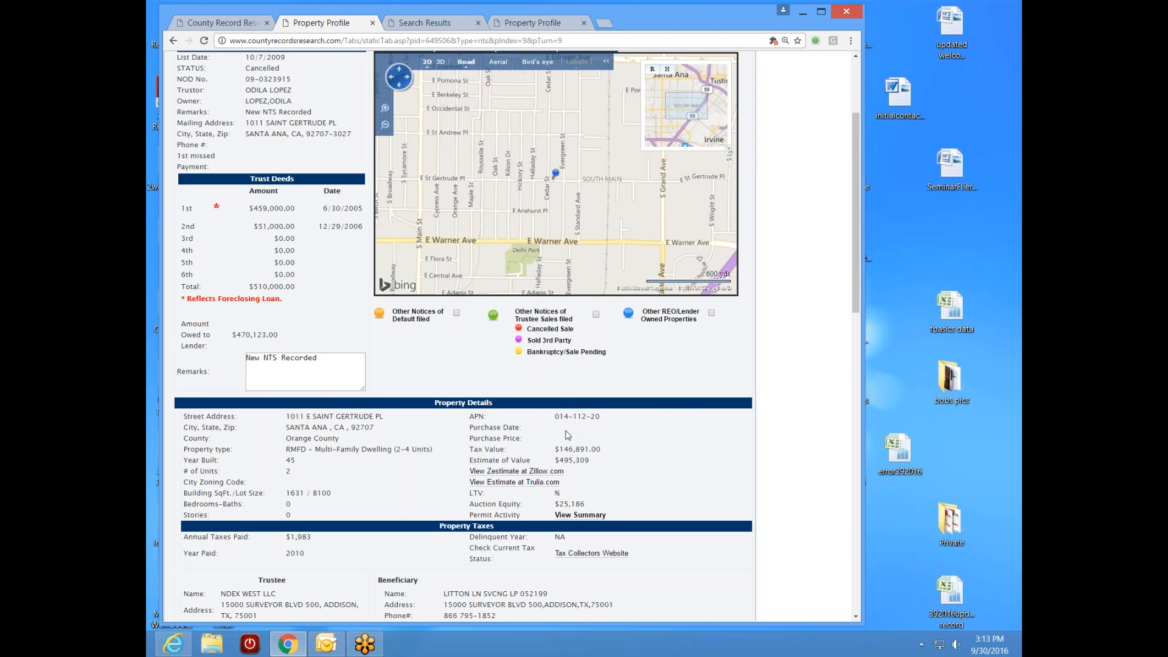
{"action": "left_click", "coordinate": [174, 40]}
{"action": "left_click", "coordinate": [214, 358]}
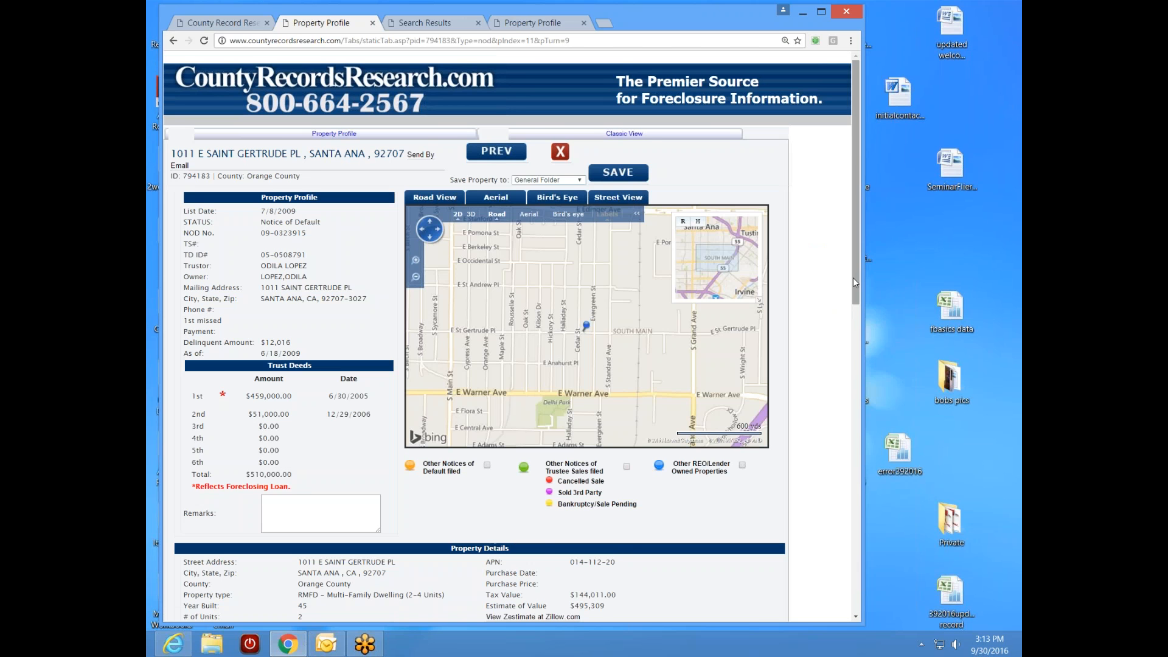
{"action": "left_click_drag", "start_coordinate": [856, 282], "coordinate": [834, 373]}
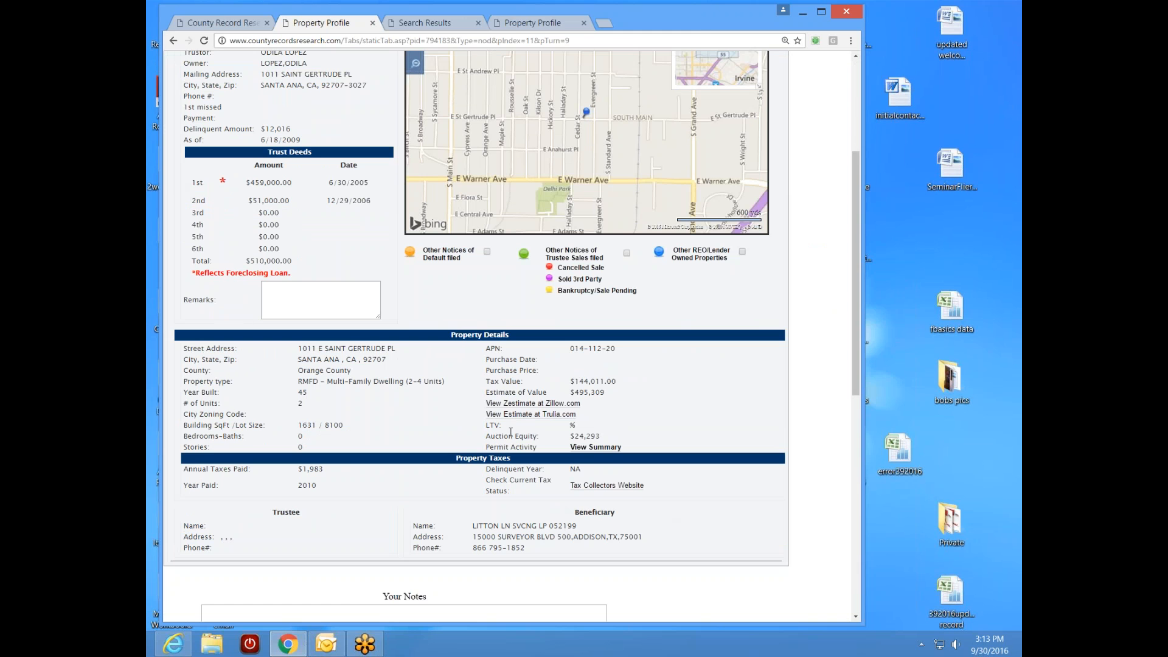
{"action": "left_click", "coordinate": [524, 404]}
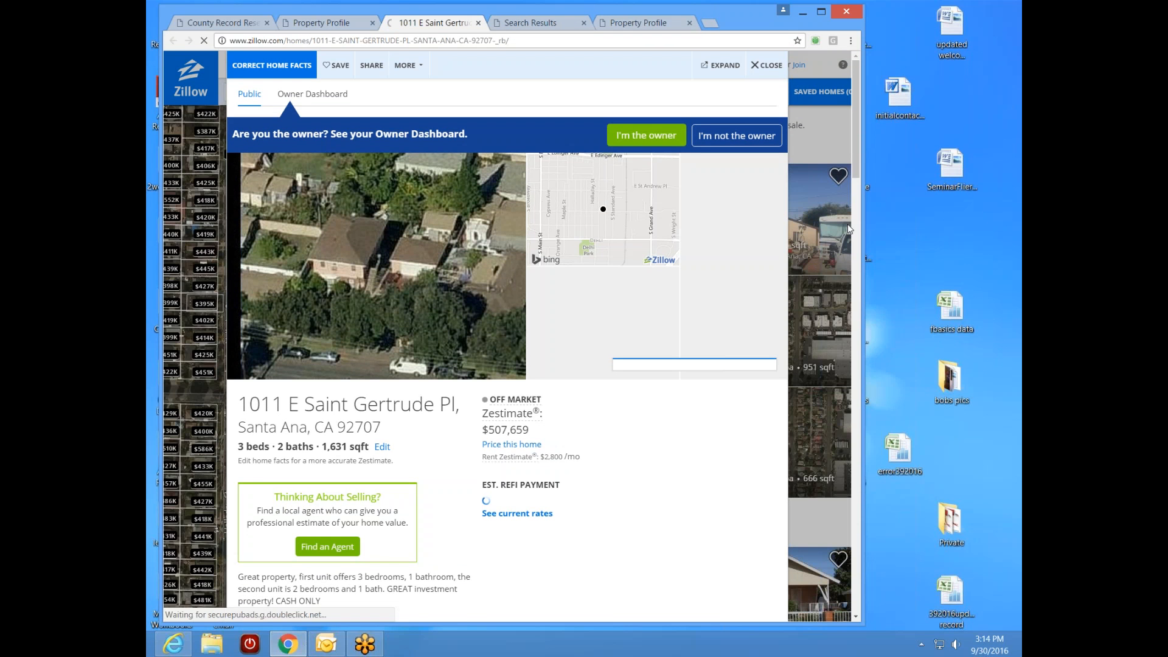
- Expand Zillow's Price / Tax History showing the 11/15/11 $282,000 foreclosure sale
{"action": "scroll", "coordinate": [857, 176], "scroll_direction": "down", "scroll_amount": 1}
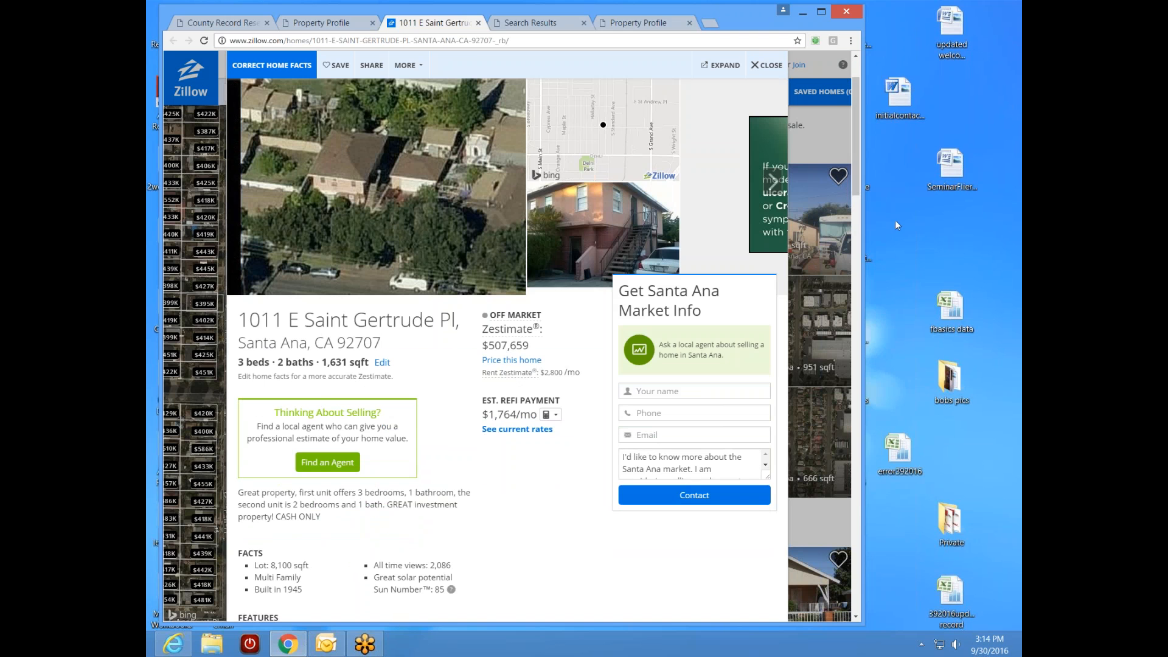
{"action": "left_click_drag", "start_coordinate": [860, 195], "coordinate": [822, 426]}
{"action": "scroll", "coordinate": [365, 304], "scroll_direction": "down", "scroll_amount": 5}
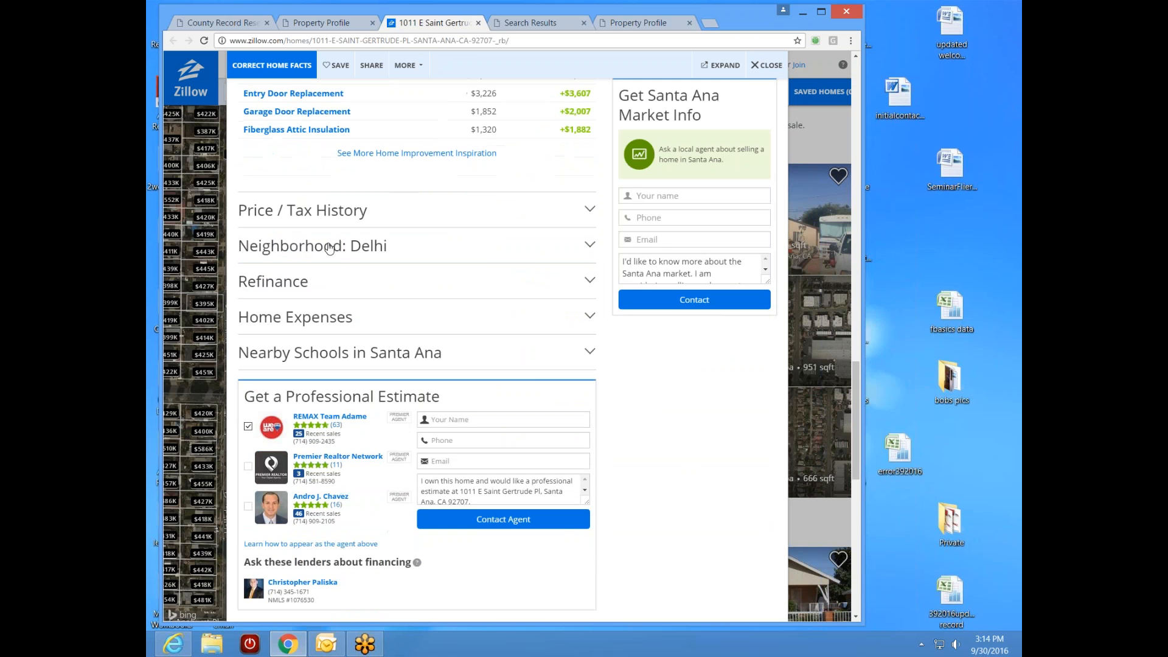
{"action": "left_click", "coordinate": [323, 212]}
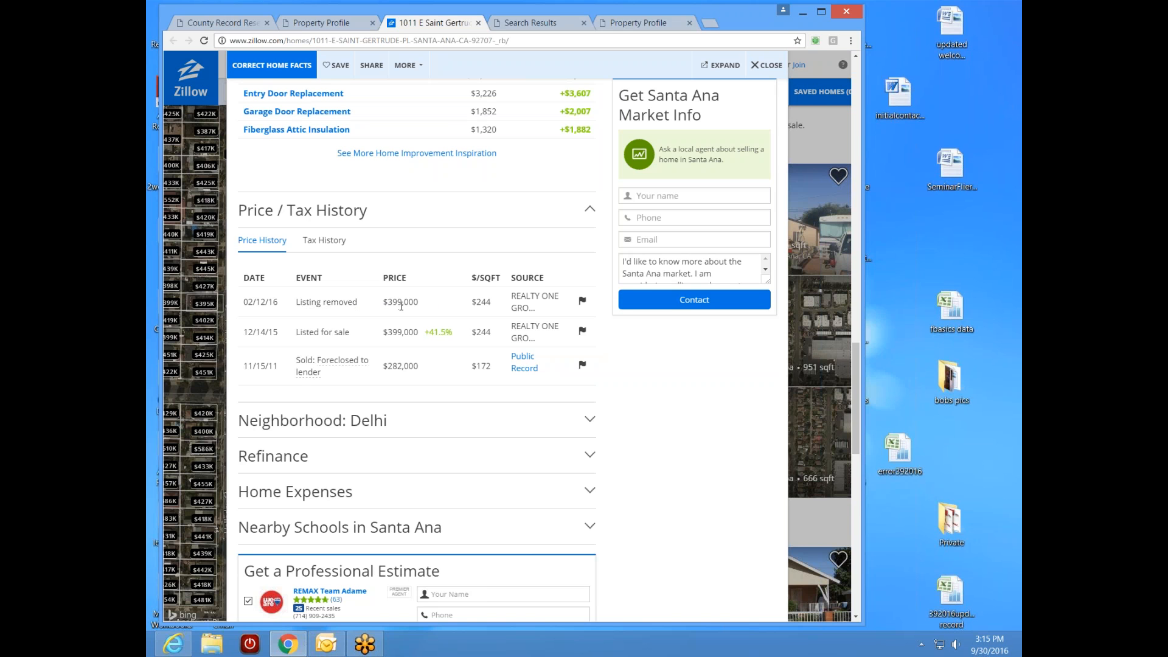
{"action": "left_click_drag", "start_coordinate": [852, 376], "coordinate": [857, 352]}
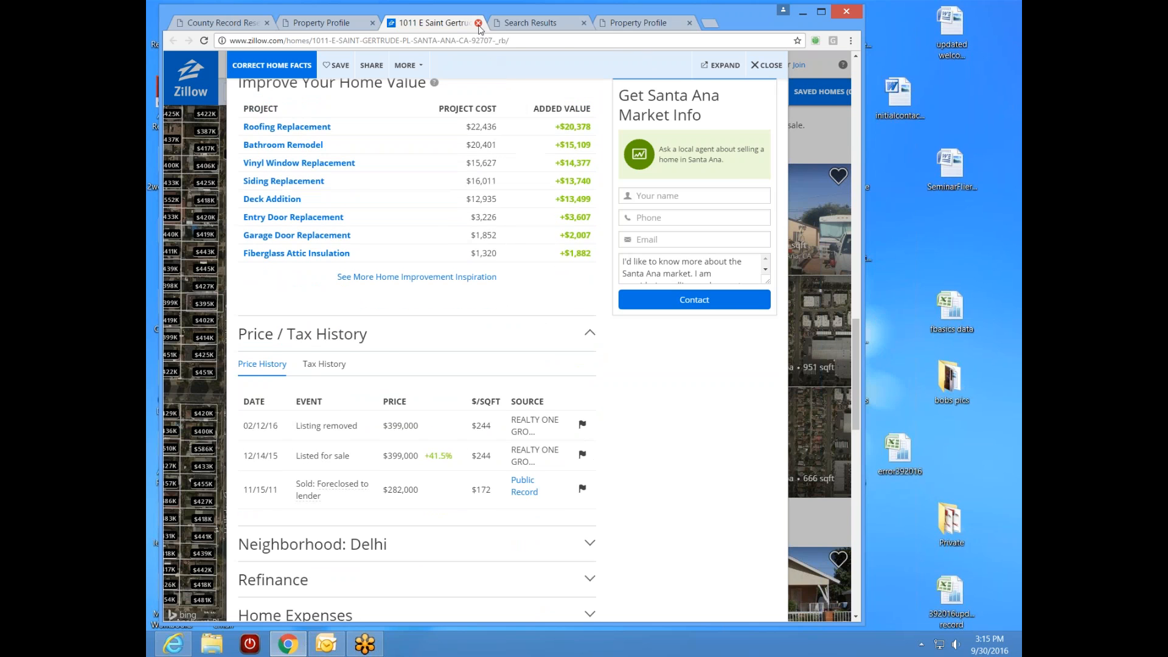
- Close the Zillow page and review the 4/4/2016 Saint Gertrude property profile
{"action": "left_click", "coordinate": [478, 23]}
{"action": "left_click", "coordinate": [174, 40]}
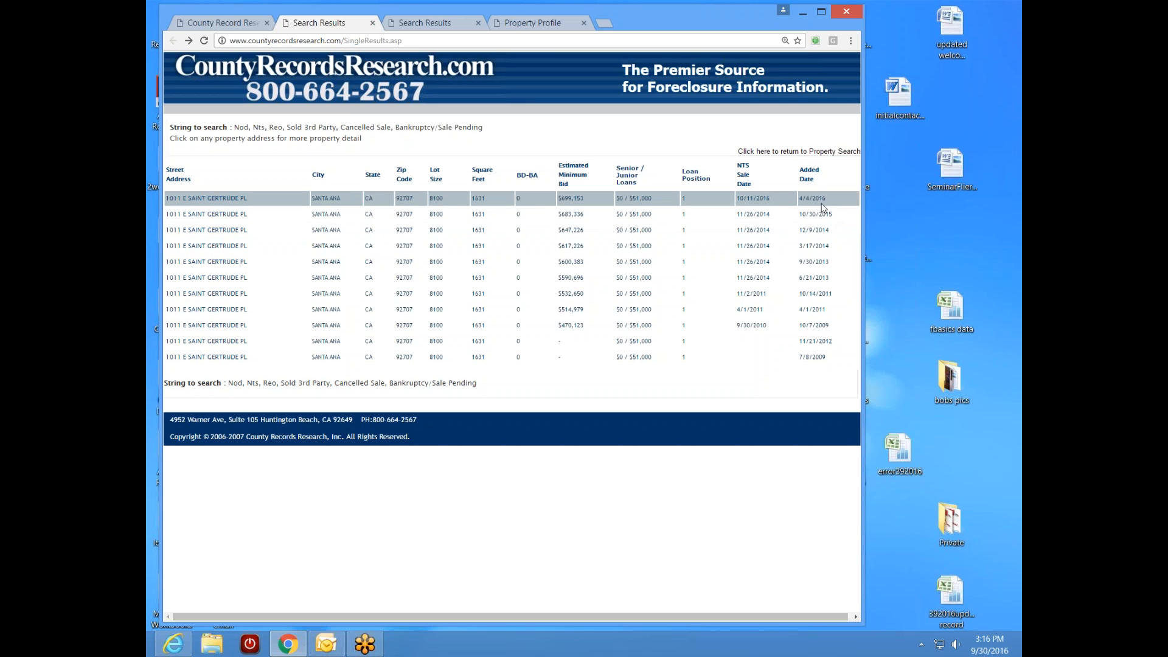
{"action": "left_click", "coordinate": [540, 23]}
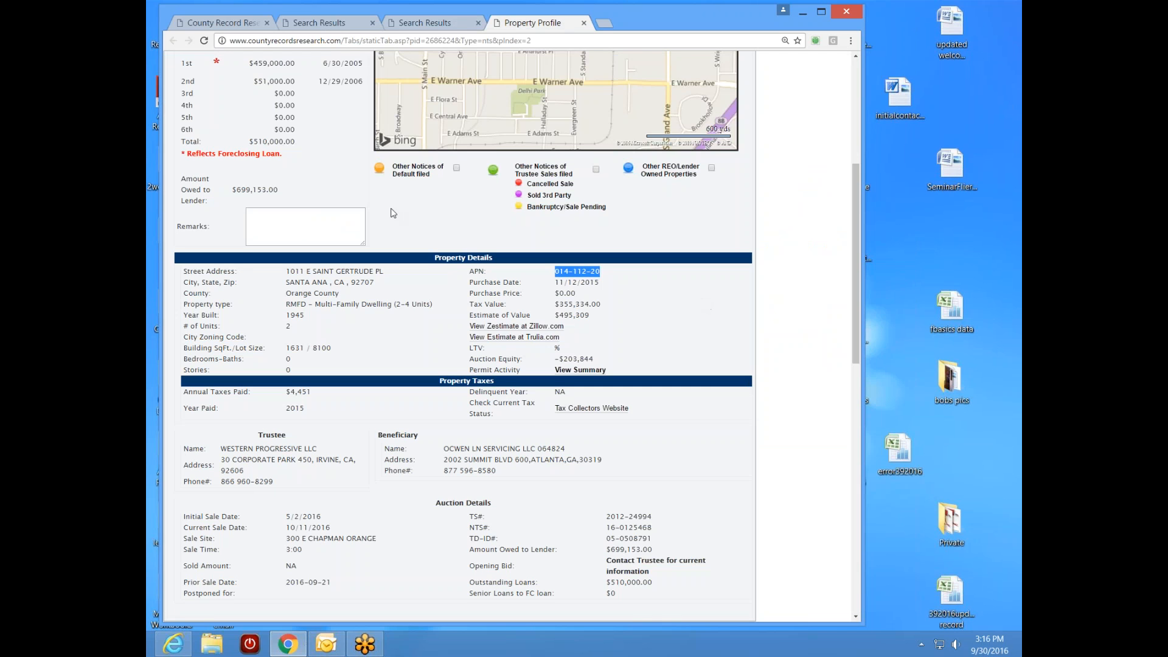
{"action": "scroll", "coordinate": [790, 243], "scroll_direction": "down", "scroll_amount": 2}
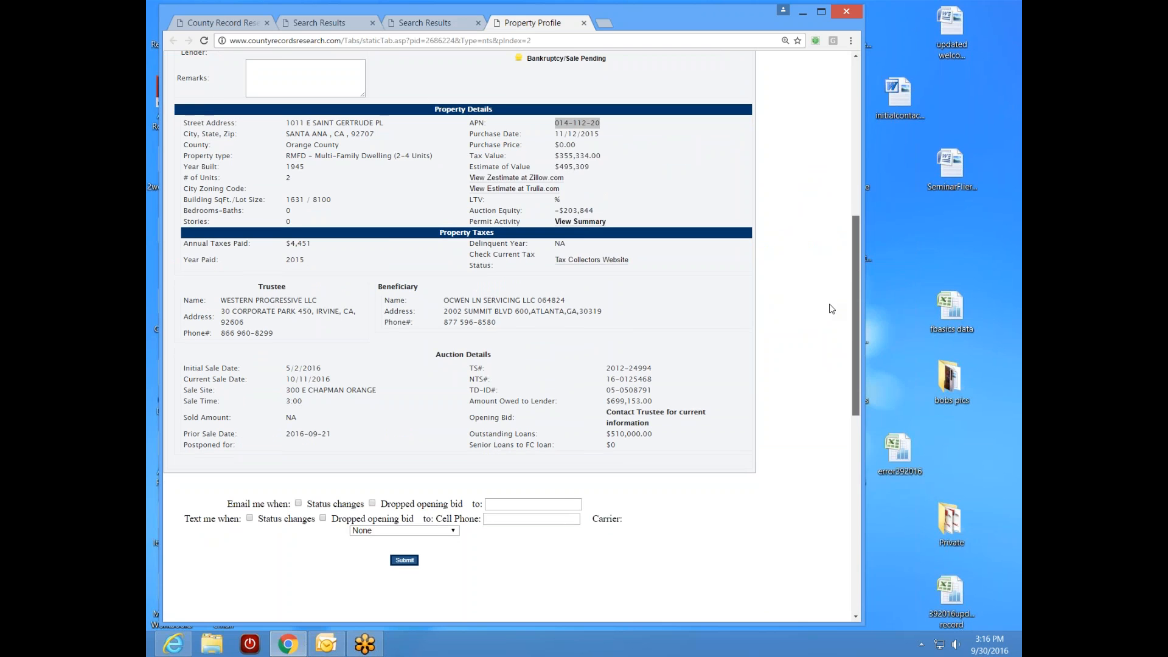
{"action": "scroll", "coordinate": [832, 307], "scroll_direction": "up", "scroll_amount": 5}
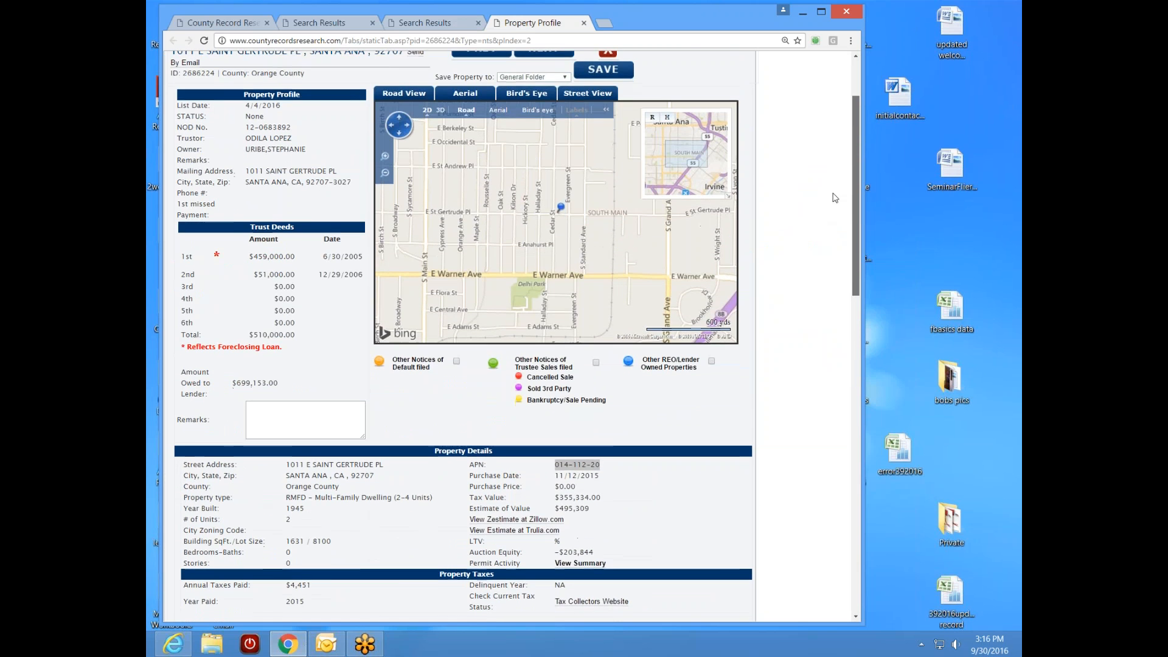
{"action": "scroll", "coordinate": [823, 284], "scroll_direction": "down", "scroll_amount": 4}
{"action": "scroll", "coordinate": [827, 262], "scroll_direction": "up", "scroll_amount": 3}
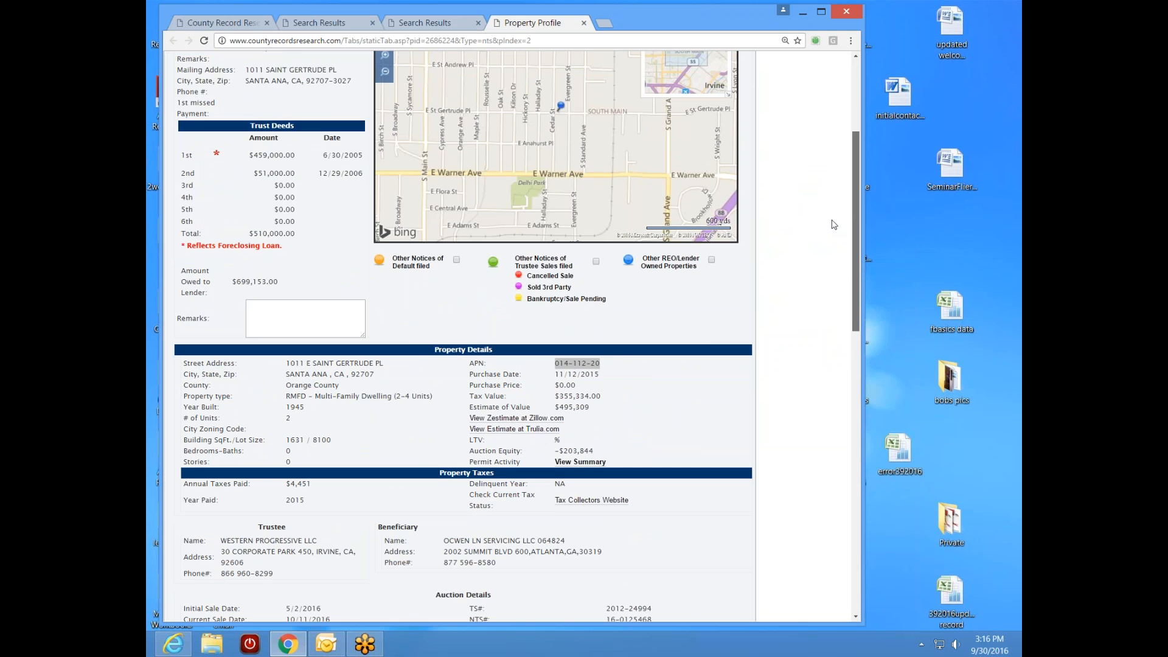
{"action": "scroll", "coordinate": [833, 225], "scroll_direction": "up", "scroll_amount": 1}
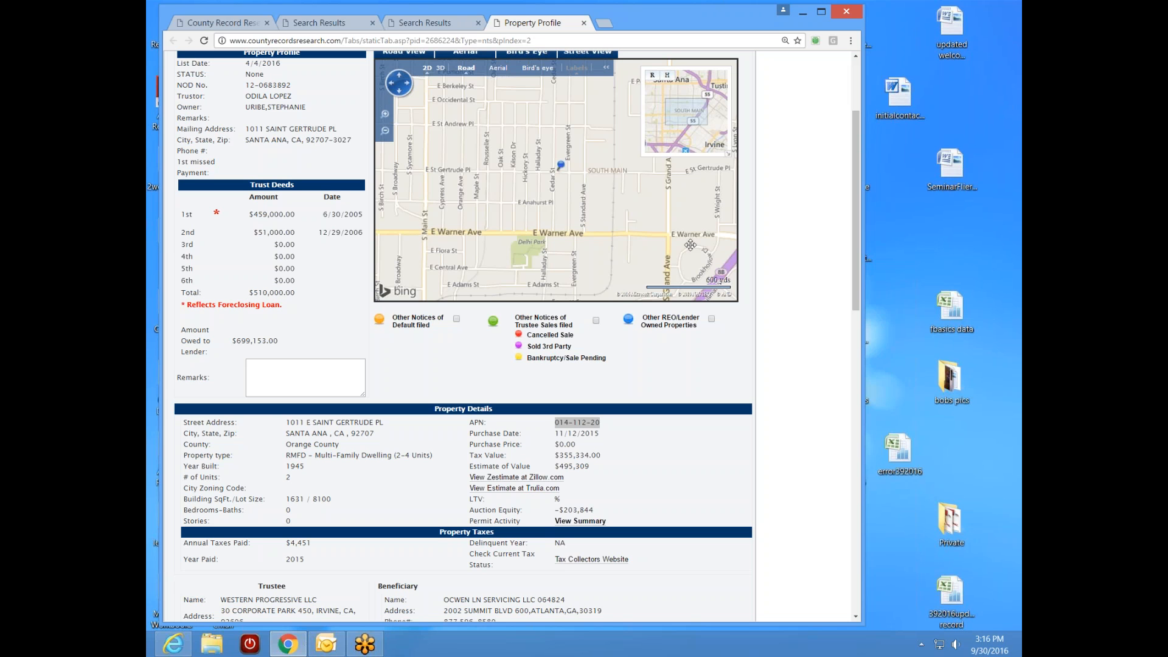
{"action": "left_click_drag", "start_coordinate": [858, 258], "coordinate": [789, 342]}
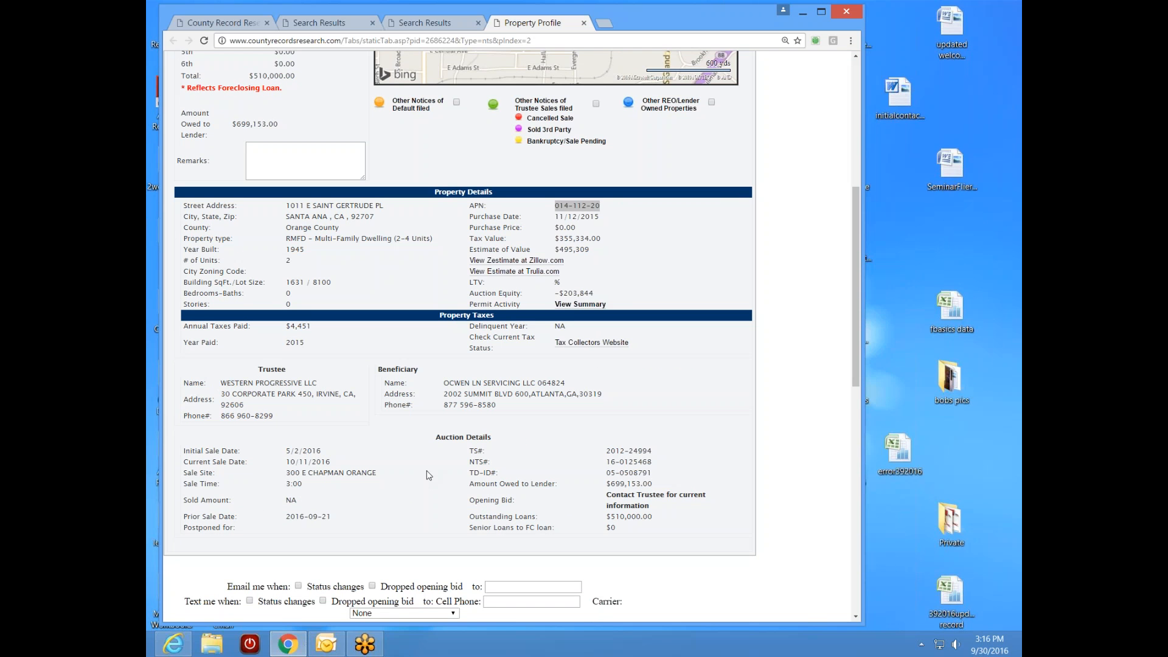
- Review the 10/30/2015 and 3/17/2014 records, then return to the 4/4/2016 profile
{"action": "left_click", "coordinate": [321, 25]}
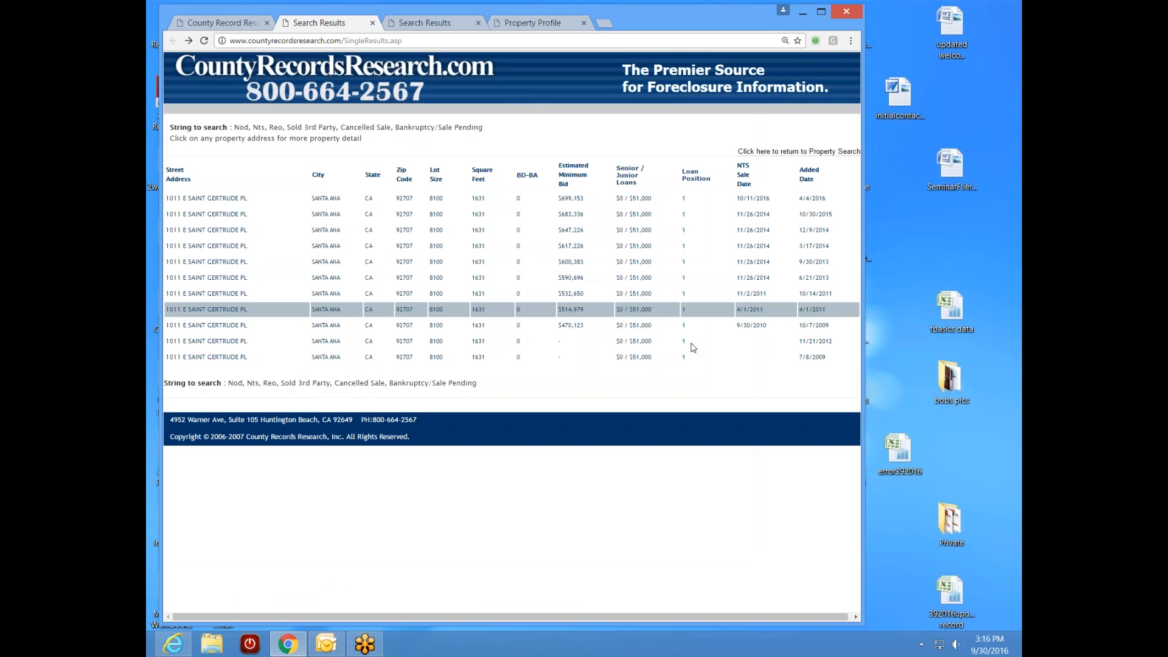
{"action": "left_click", "coordinate": [210, 215]}
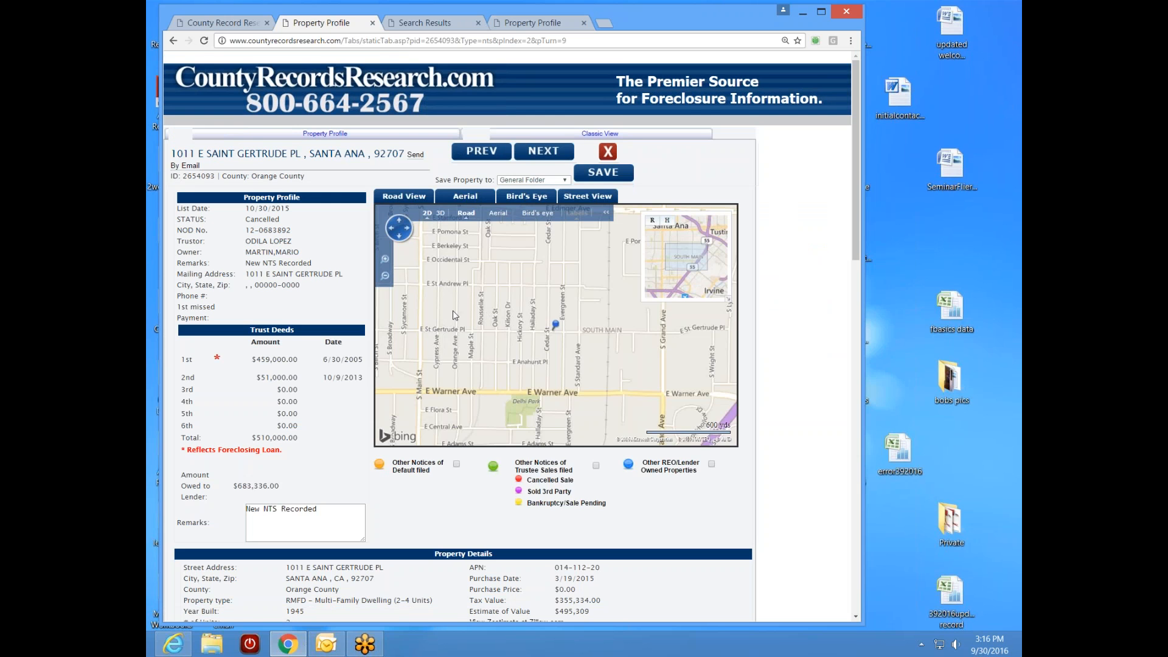
{"action": "left_click", "coordinate": [174, 41]}
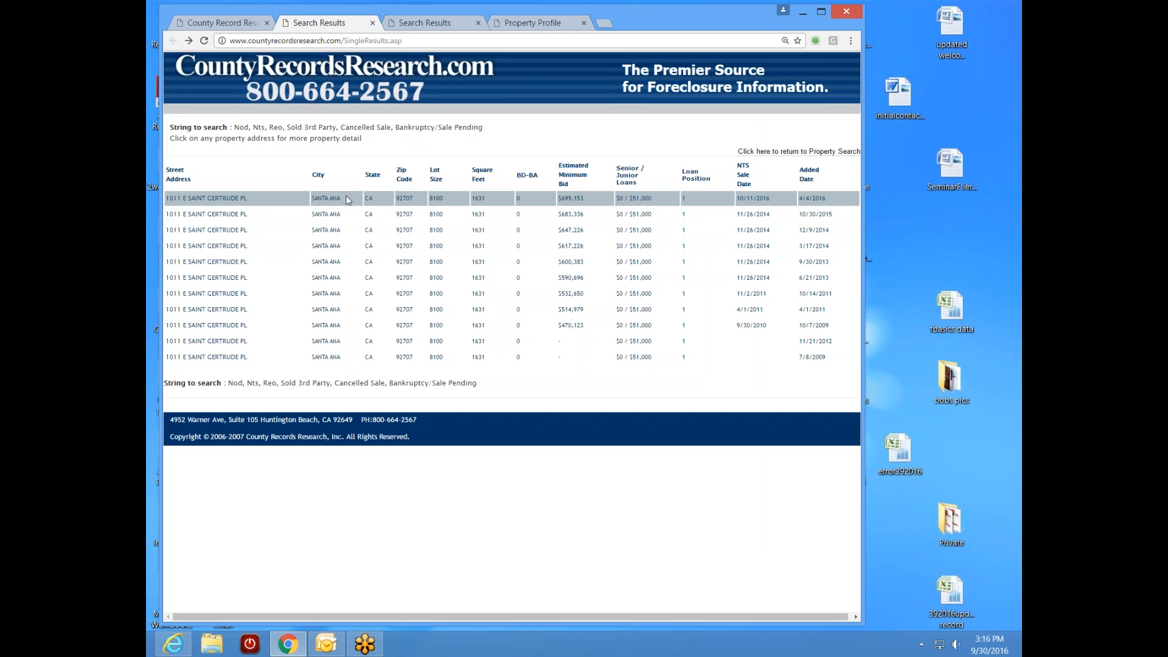
{"action": "left_click", "coordinate": [243, 214]}
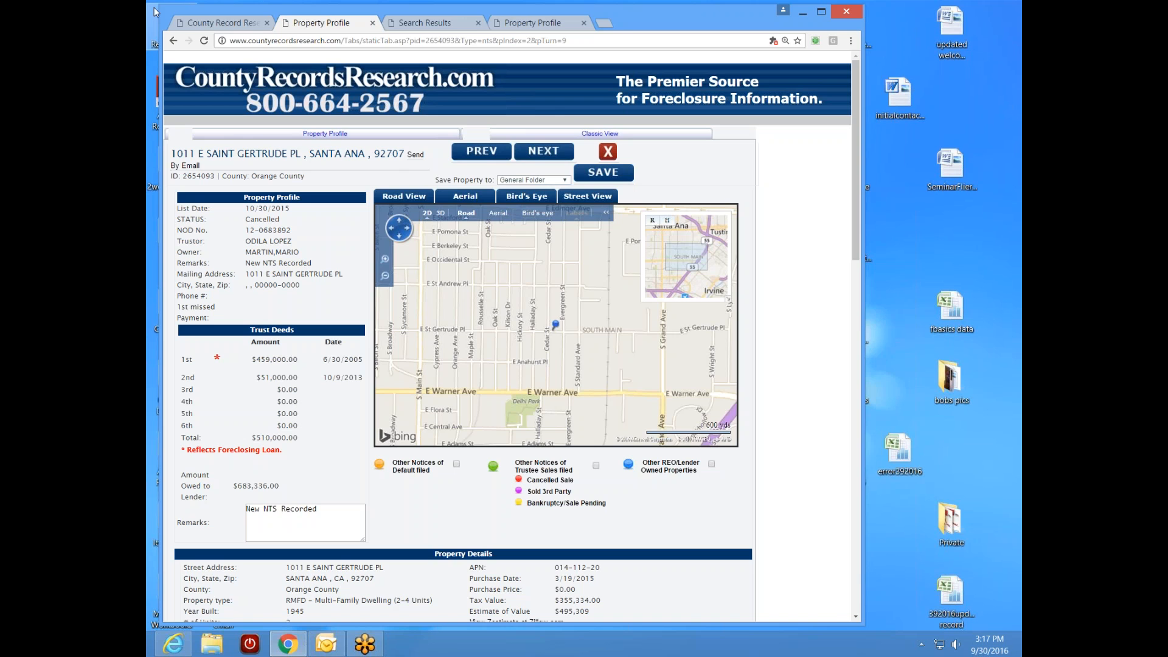
{"action": "left_click", "coordinate": [173, 41]}
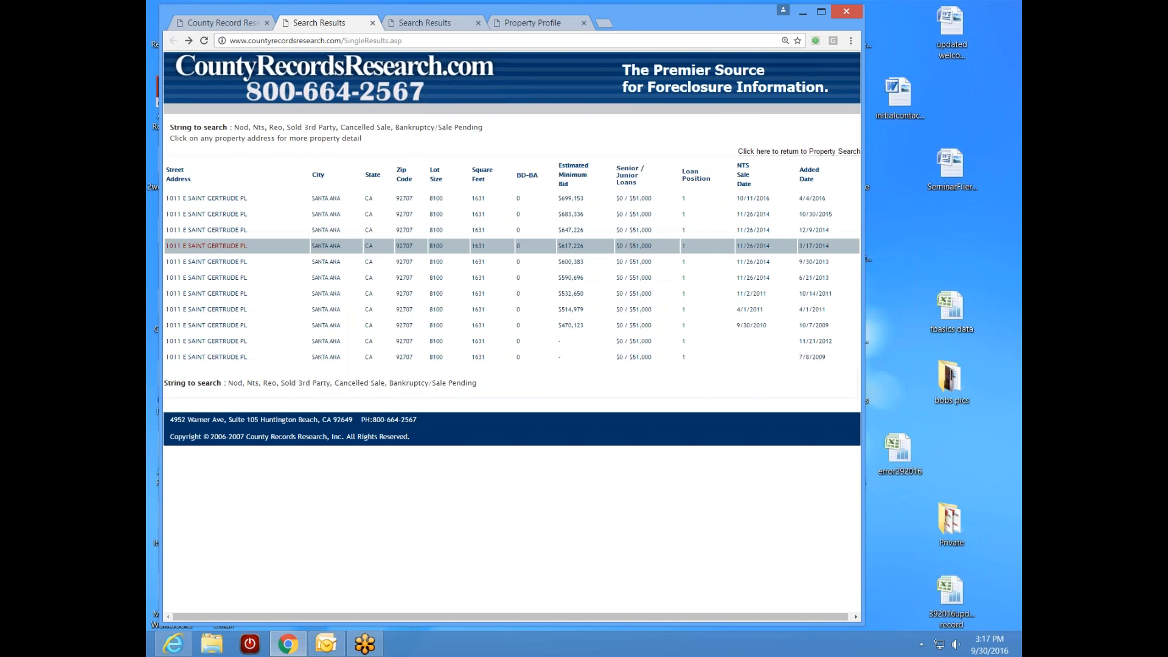
{"action": "left_click", "coordinate": [221, 249]}
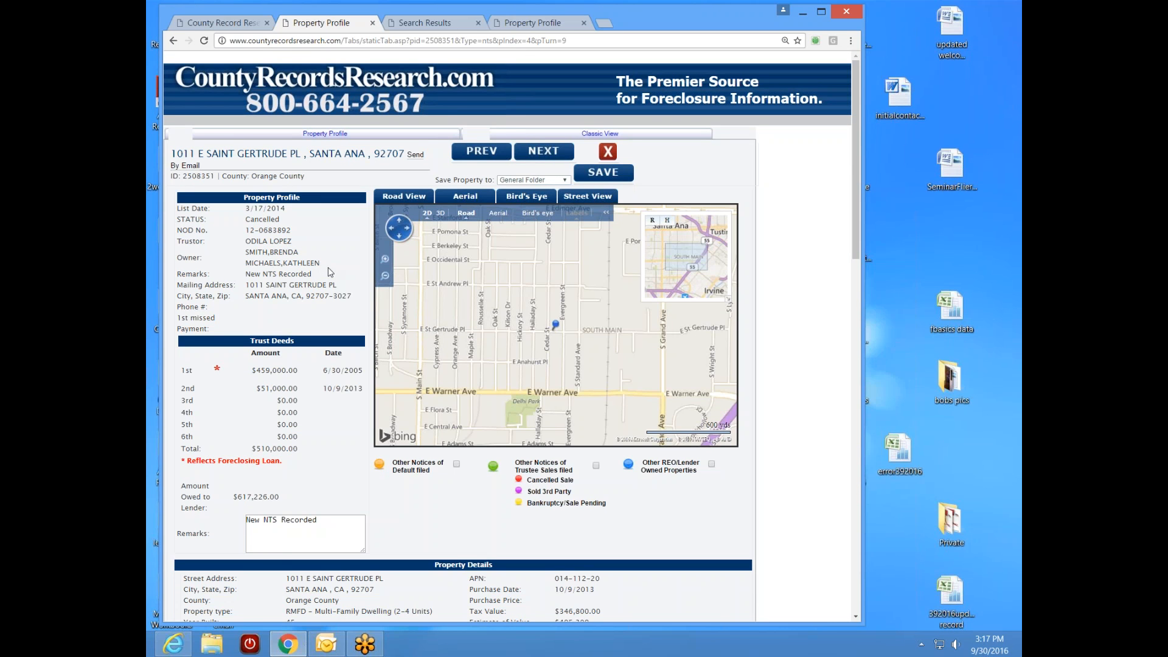
{"action": "left_click", "coordinate": [373, 23]}
{"action": "left_click", "coordinate": [426, 20]}
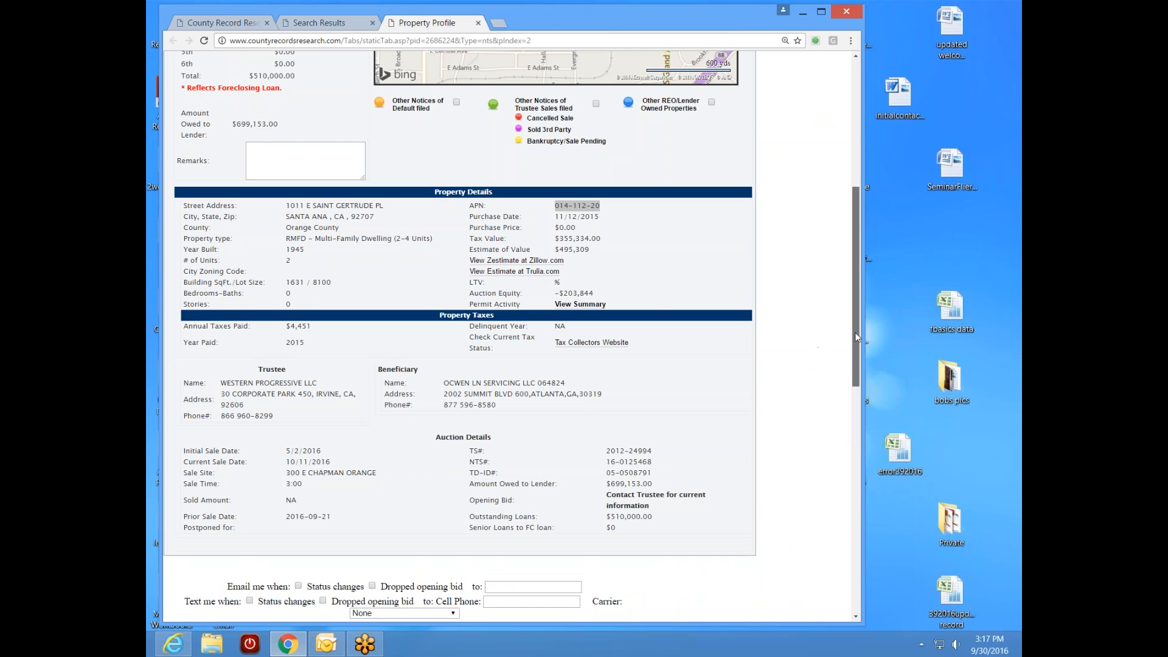
{"action": "left_click_drag", "start_coordinate": [856, 320], "coordinate": [856, 194]}
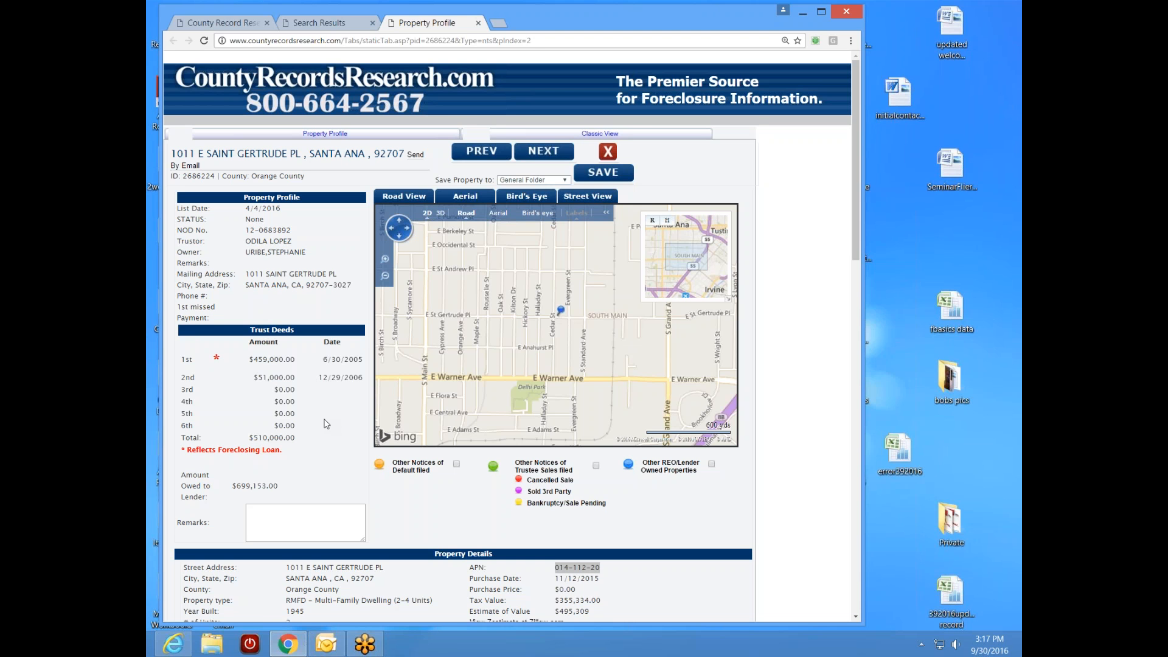
- Close the Santa Ana profile tab and scroll the 14-record Search Results list
{"action": "left_click", "coordinate": [478, 23]}
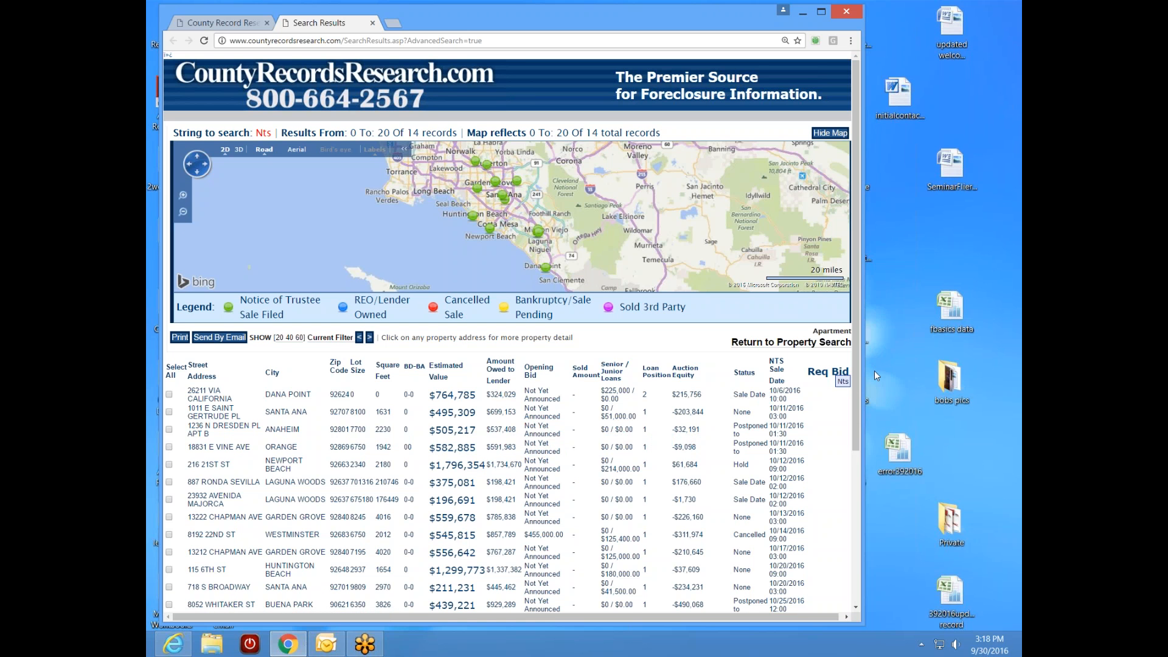
{"action": "scroll", "coordinate": [856, 414], "scroll_direction": "down", "scroll_amount": 1}
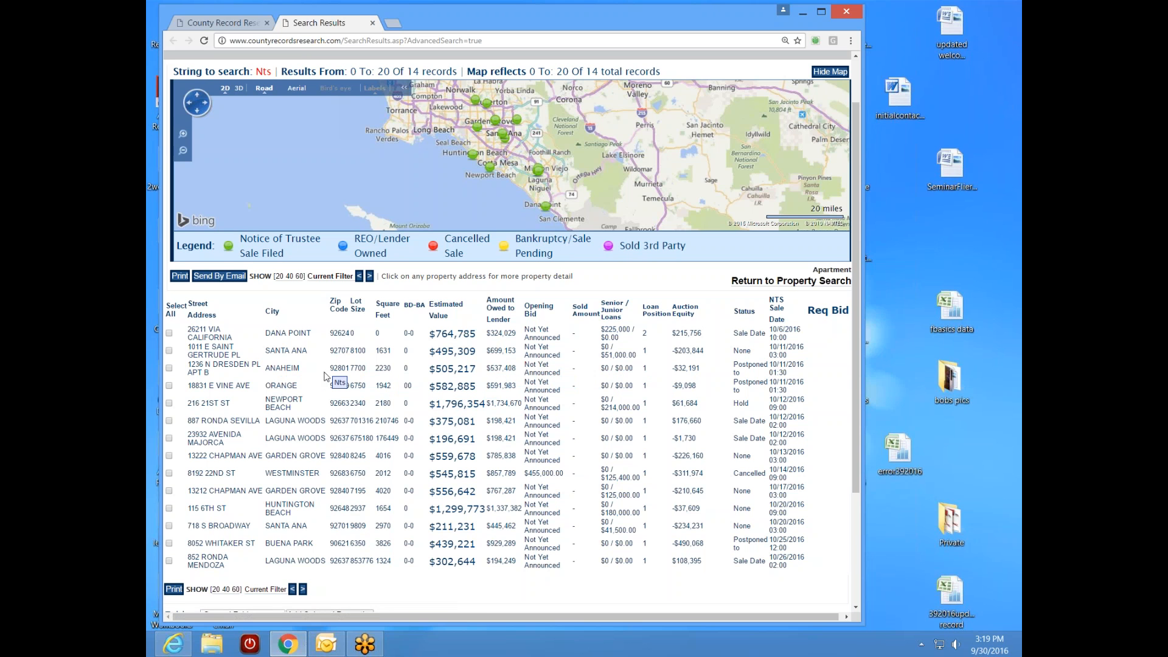
{"action": "left_click", "coordinate": [247, 364]}
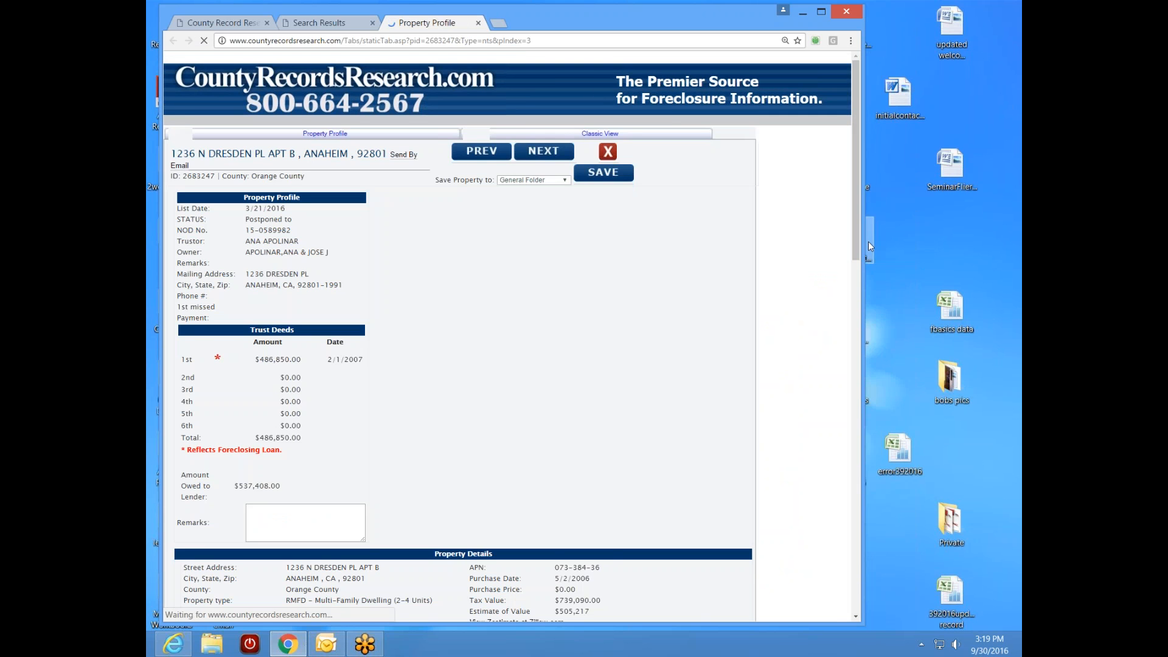
{"action": "mouse_move", "coordinate": [856, 244]}
{"action": "left_mouse_down"}
{"action": "mouse_move", "coordinate": [851, 276]}
{"action": "mouse_move", "coordinate": [846, 261]}
{"action": "left_mouse_up"}
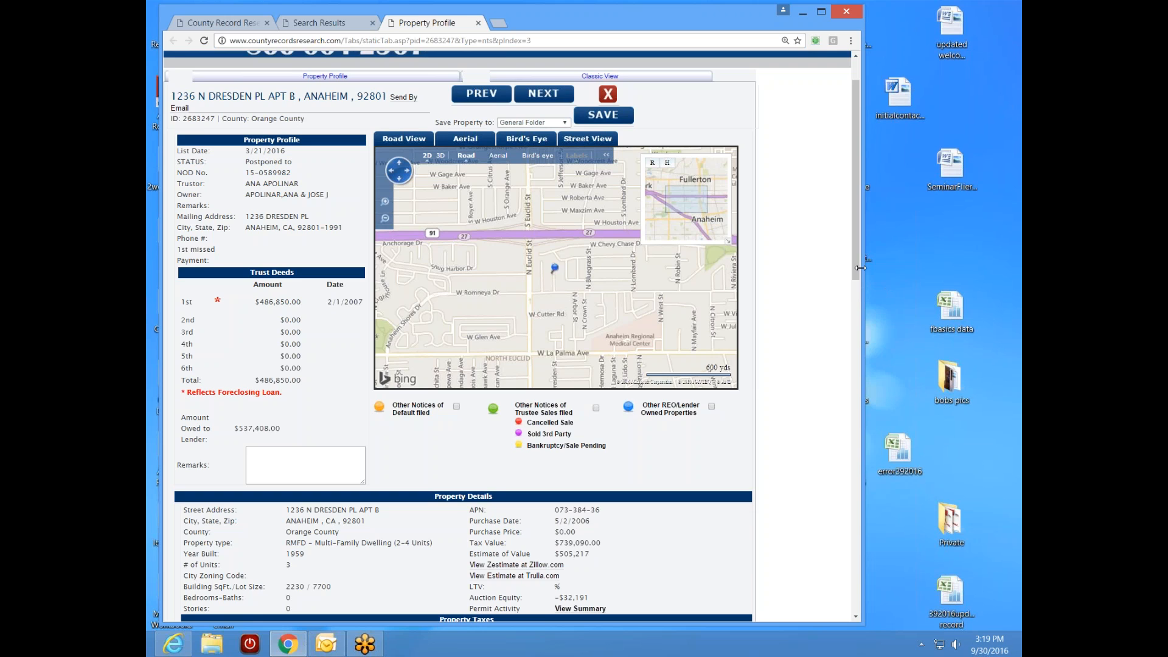
{"action": "left_click_drag", "start_coordinate": [857, 270], "coordinate": [856, 306]}
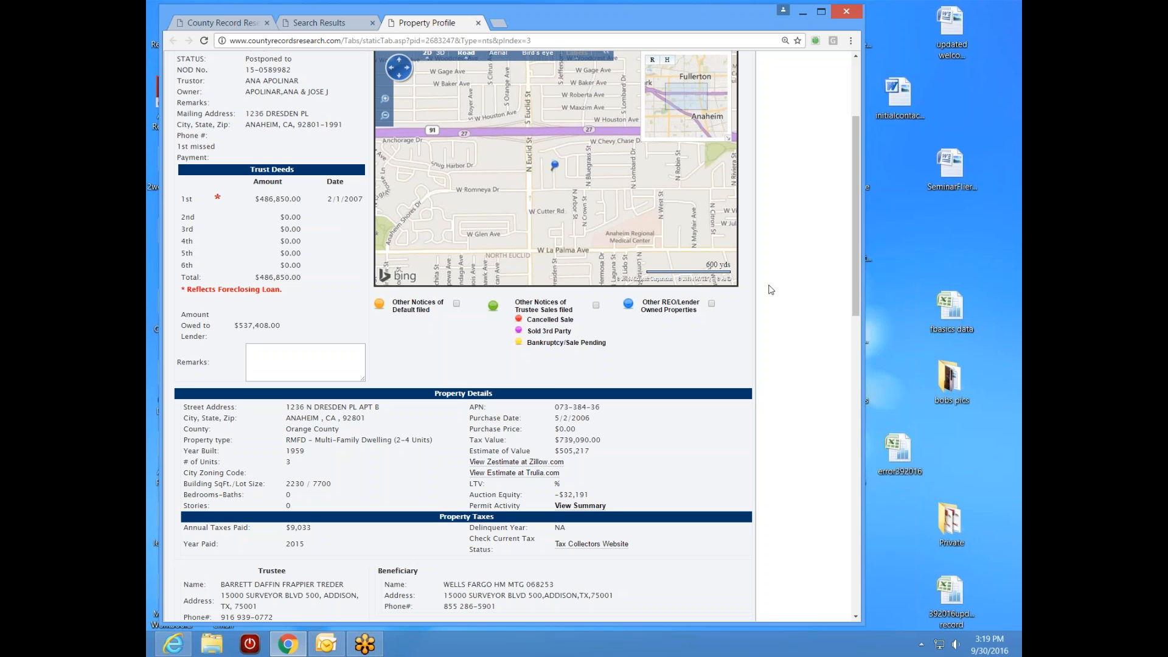
{"action": "left_click_drag", "start_coordinate": [859, 306], "coordinate": [858, 343]}
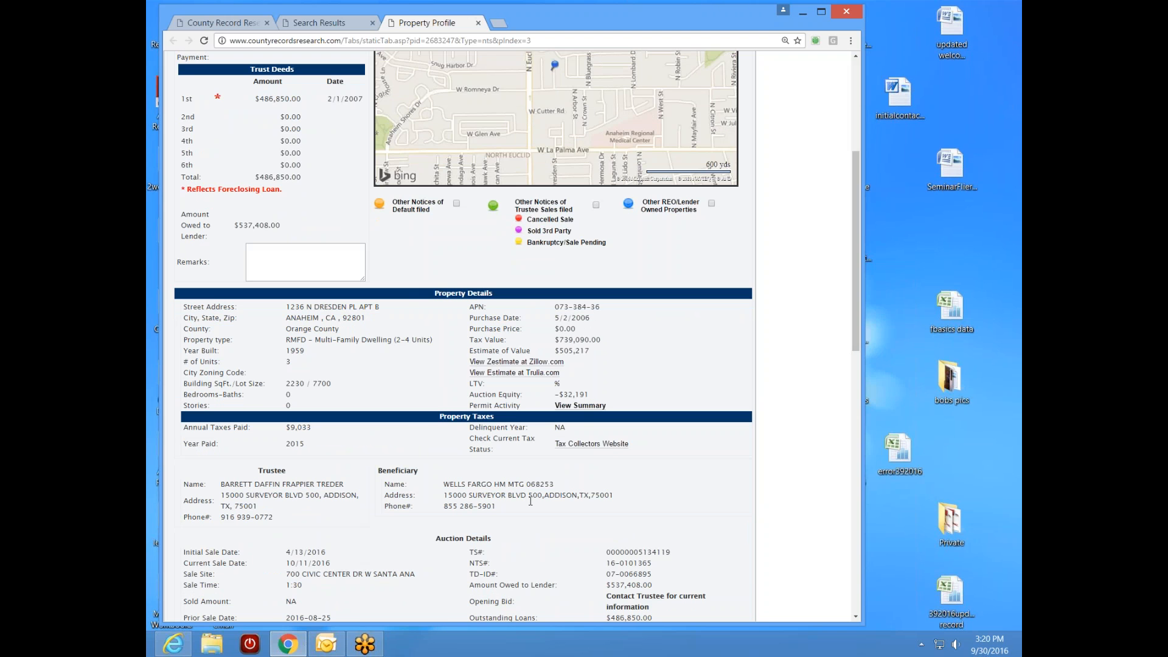
{"action": "scroll", "coordinate": [593, 469], "scroll_direction": "down", "scroll_amount": 2}
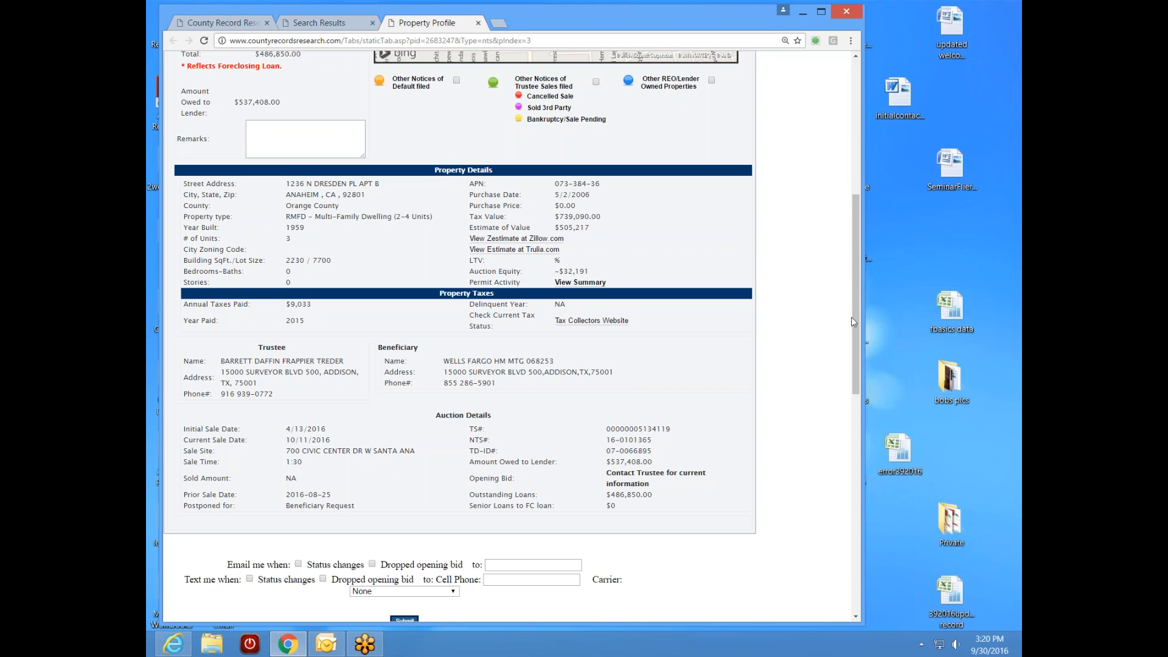
{"action": "left_click_drag", "start_coordinate": [855, 319], "coordinate": [863, 278]}
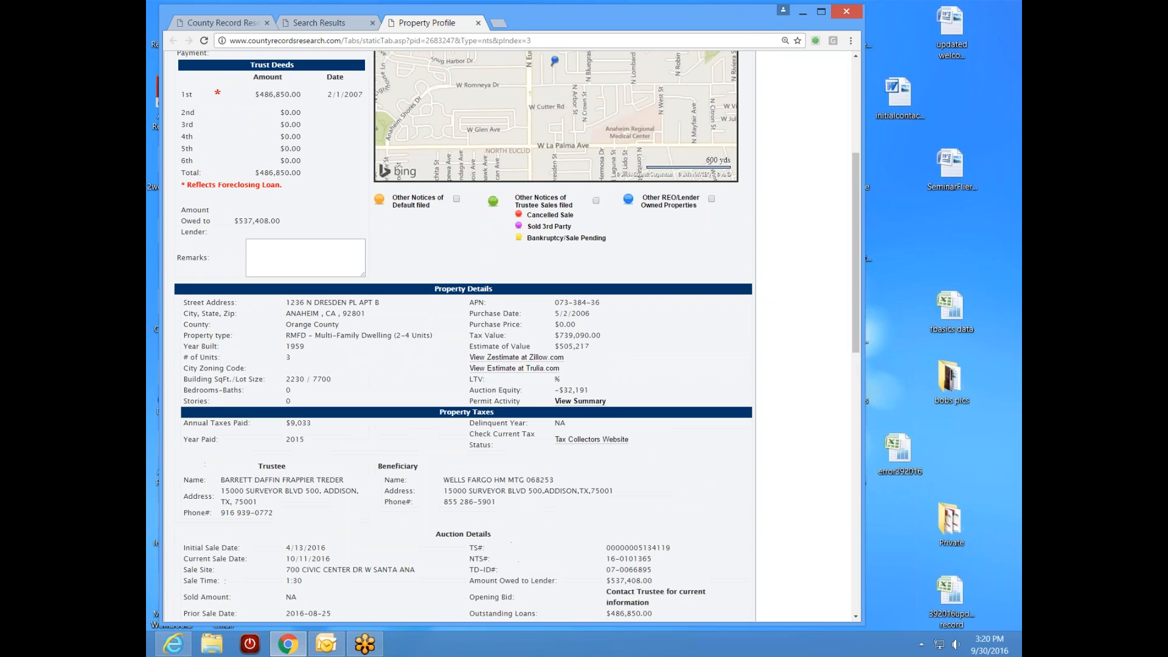
{"action": "left_click", "coordinate": [517, 357]}
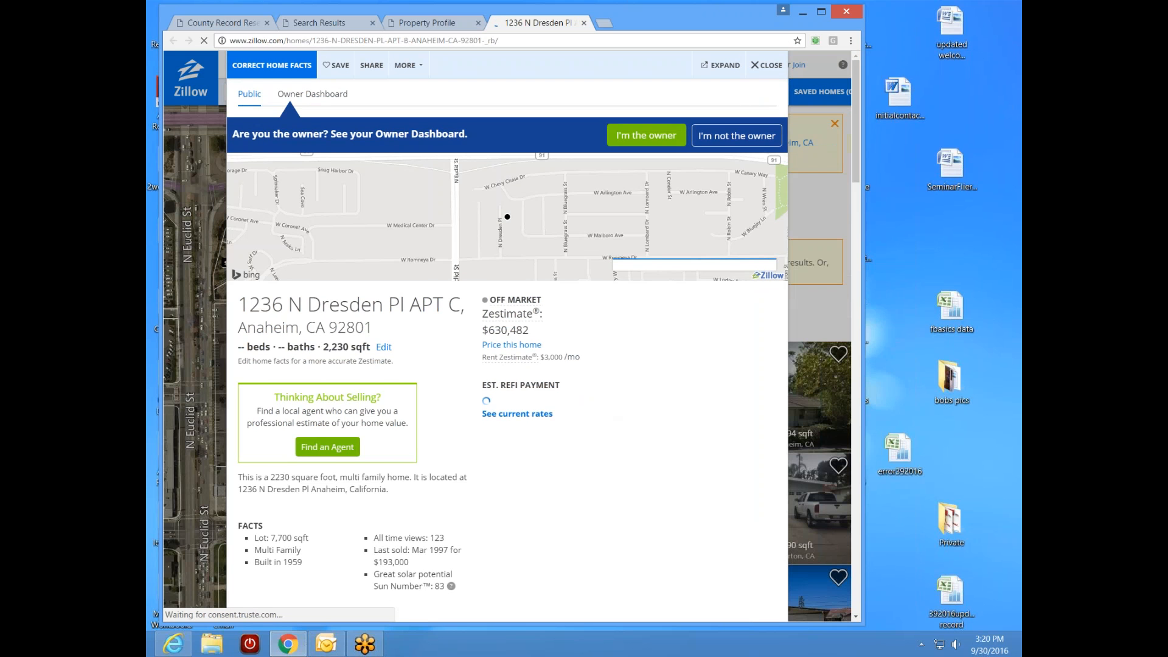
{"action": "scroll", "coordinate": [838, 342], "scroll_direction": "down", "scroll_amount": 10}
{"action": "scroll", "coordinate": [838, 342], "scroll_direction": "down", "scroll_amount": 10}
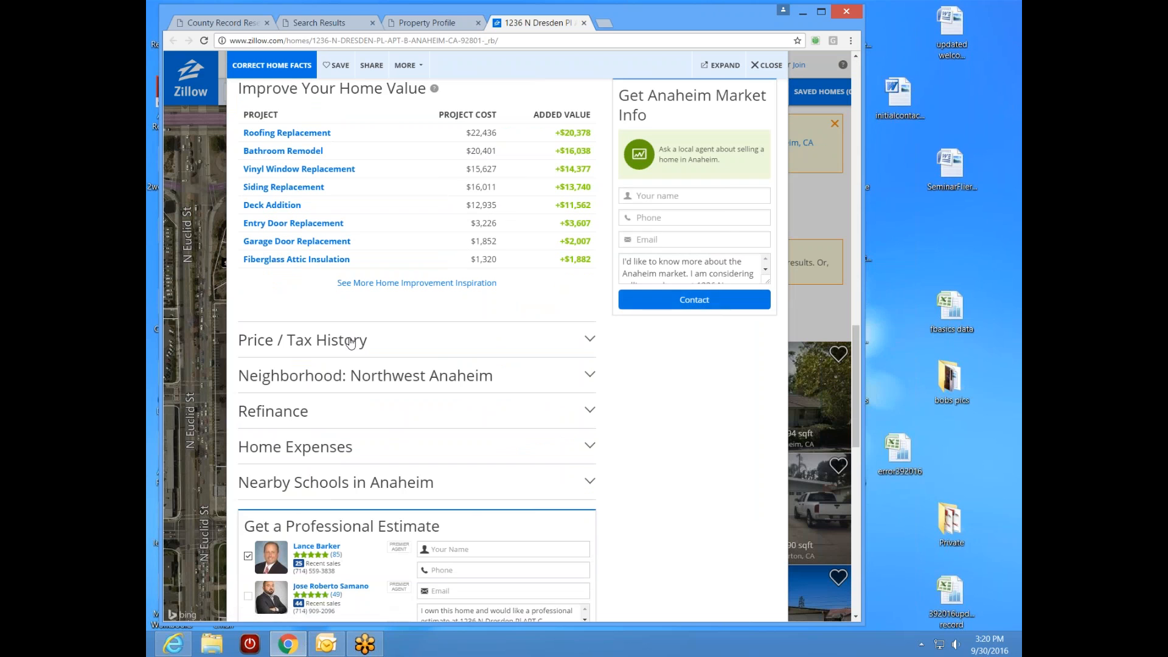
{"action": "left_click", "coordinate": [350, 342]}
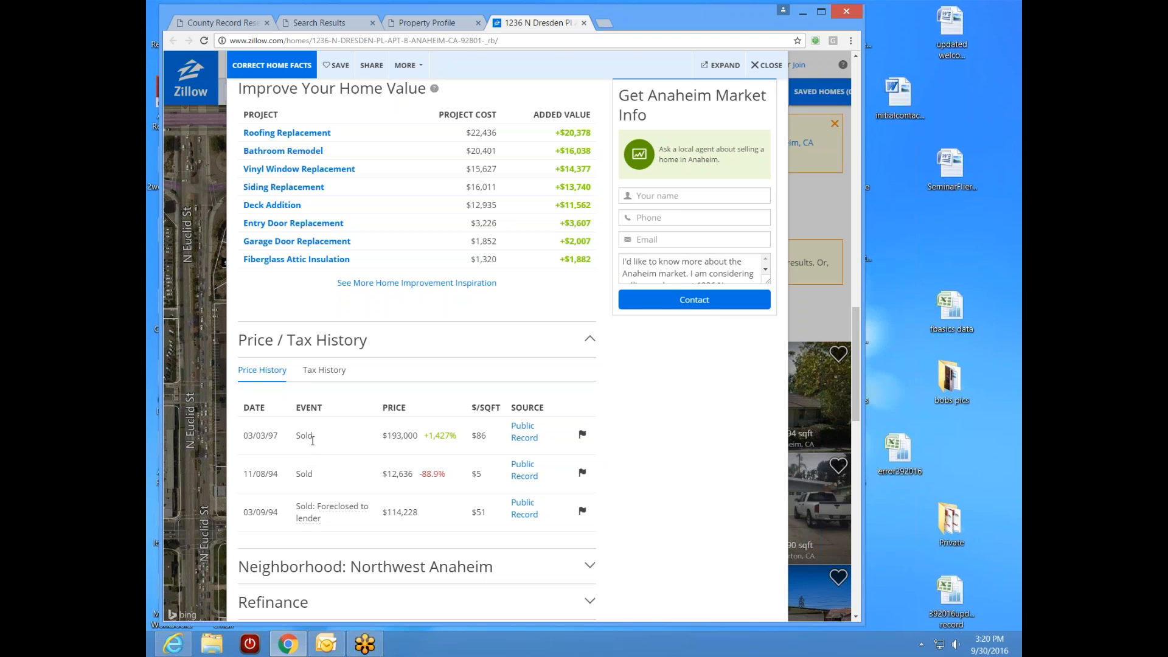
{"action": "left_click", "coordinate": [583, 23]}
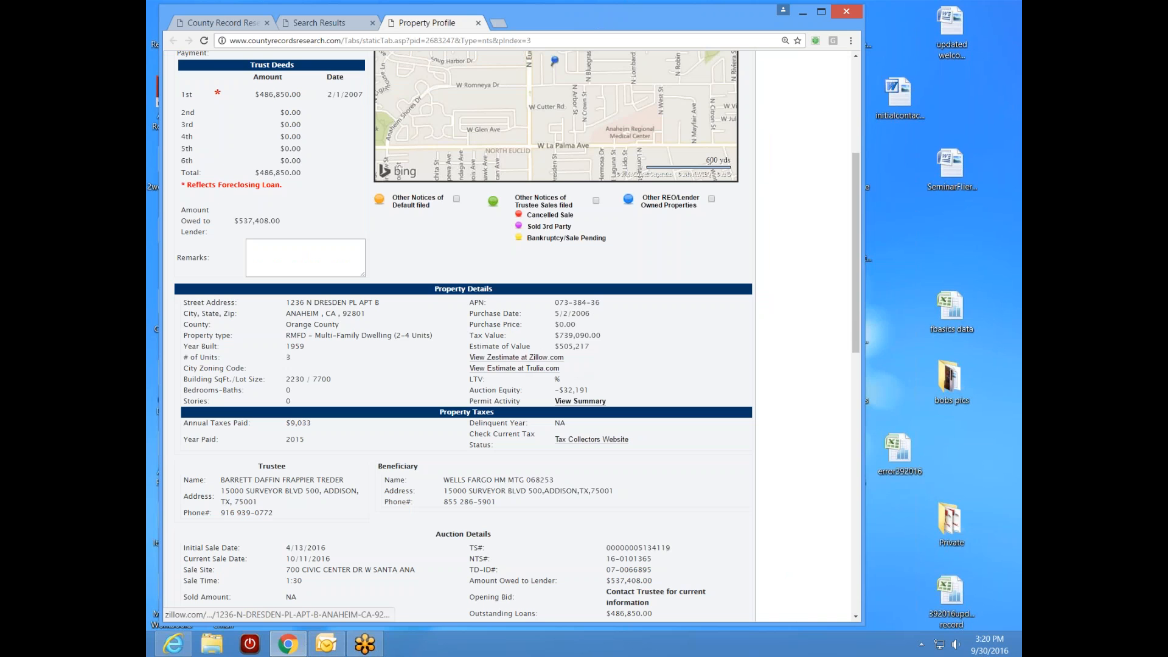
{"action": "scroll", "coordinate": [852, 310], "scroll_direction": "up", "scroll_amount": 2}
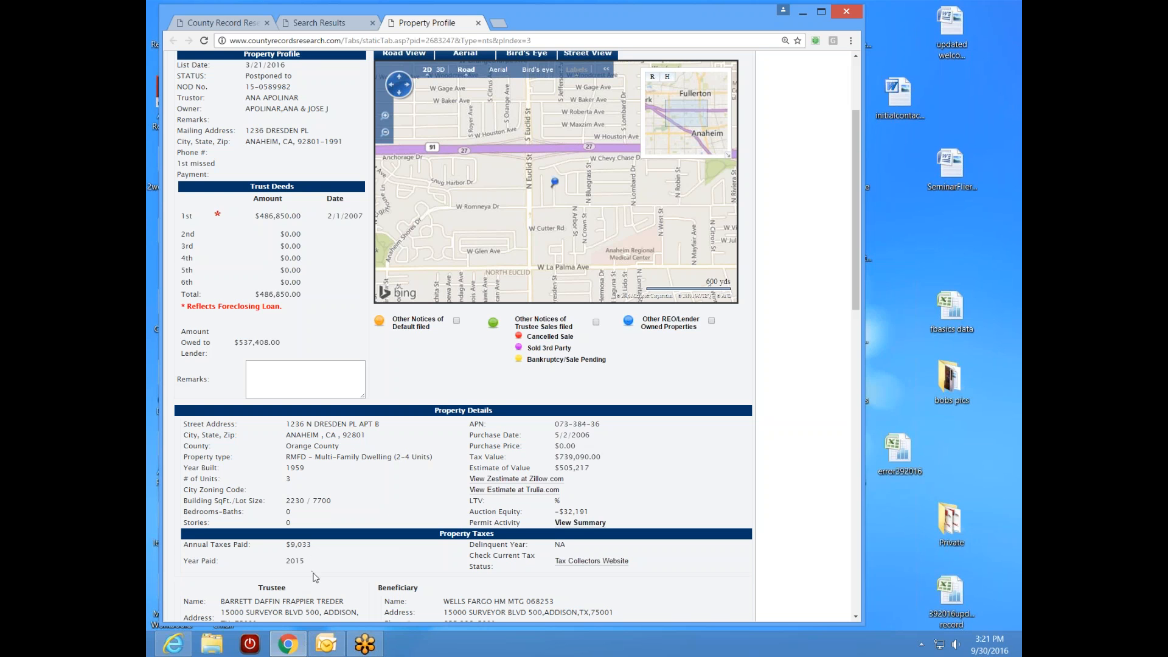
- Copy APN 073-384-36 and search it in place of parcel number 014-112-20
{"action": "left_click_drag", "start_coordinate": [586, 424], "coordinate": [555, 424]}
{"action": "right_click", "coordinate": [568, 424]}
{"action": "left_click", "coordinate": [628, 434]}
{"action": "left_click", "coordinate": [226, 22]}
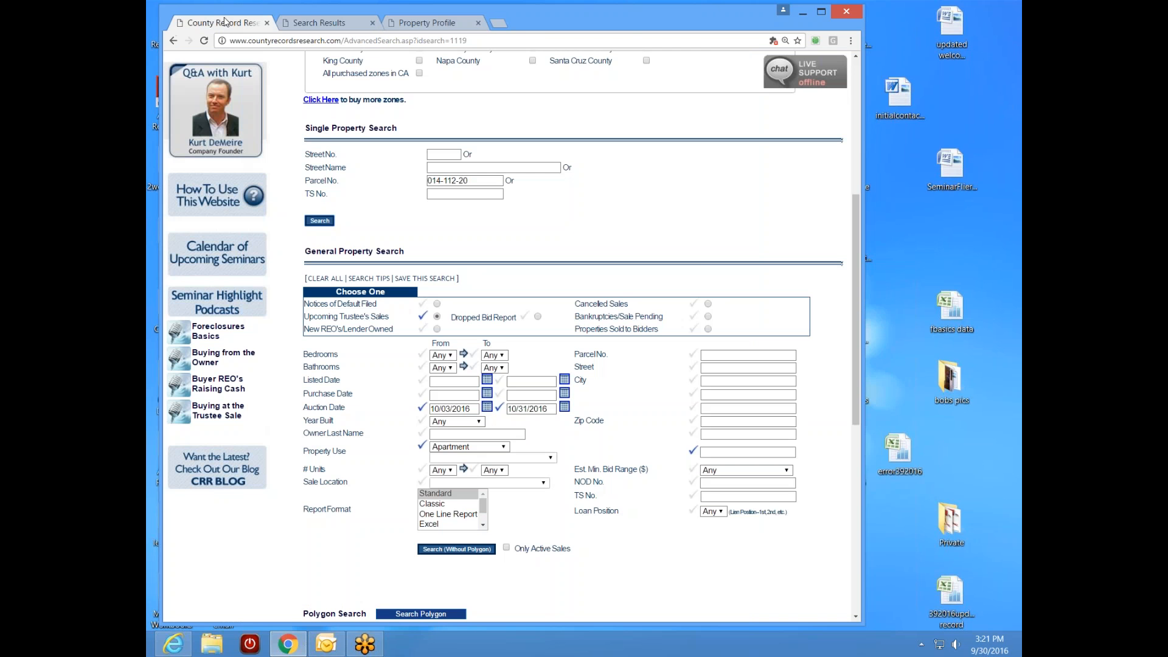
{"action": "triple_click", "coordinate": [482, 182]}
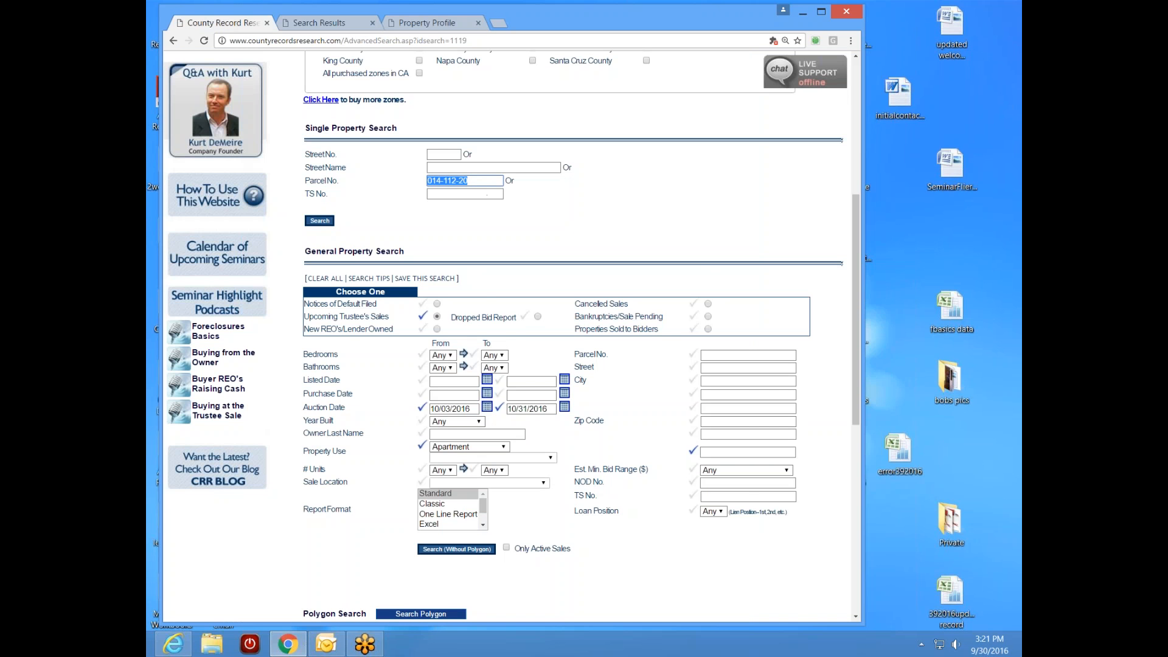
{"action": "right_click", "coordinate": [481, 181]}
{"action": "left_click", "coordinate": [514, 219]}
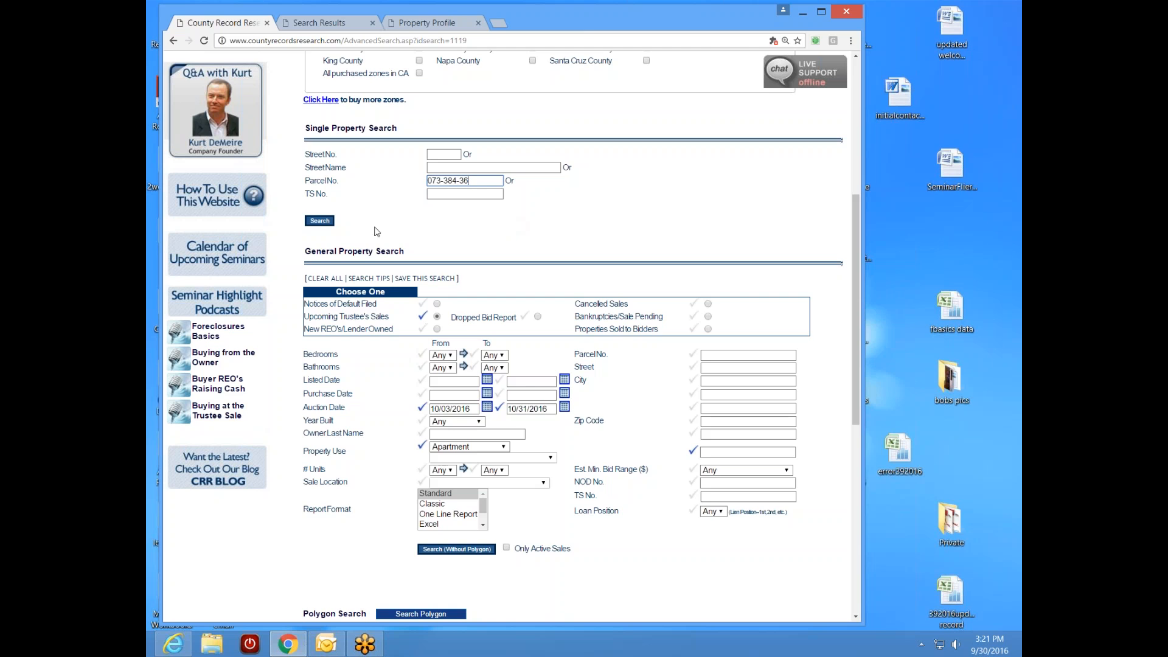
{"action": "left_click", "coordinate": [319, 221]}
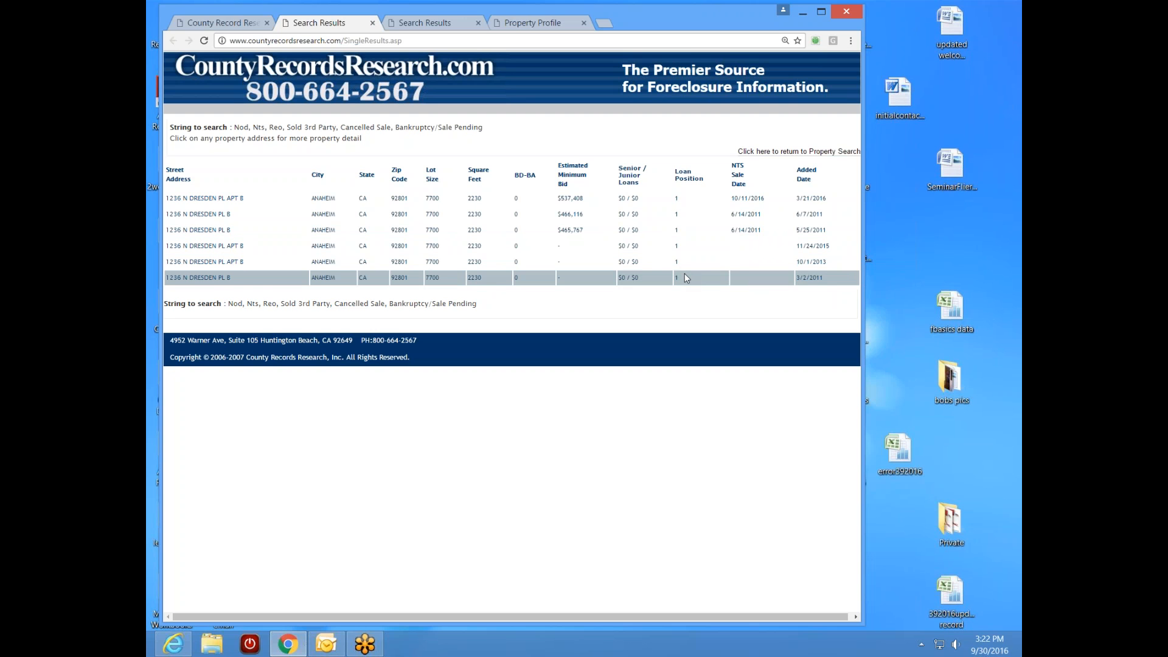
{"action": "left_click", "coordinate": [216, 278]}
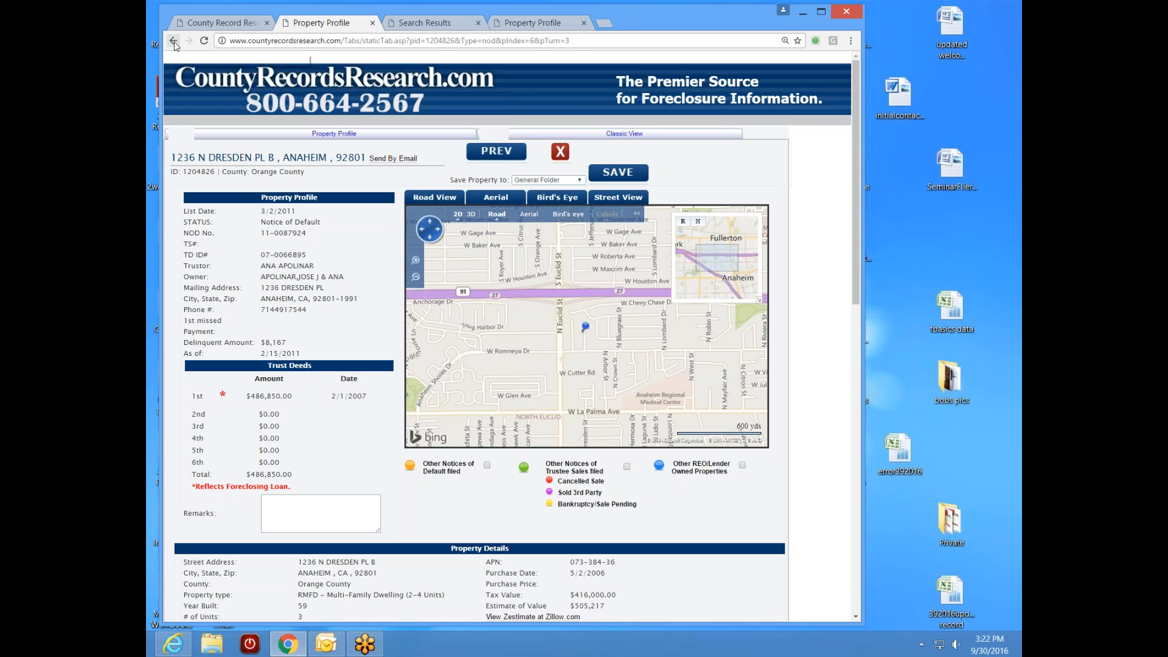
{"action": "left_click", "coordinate": [373, 23]}
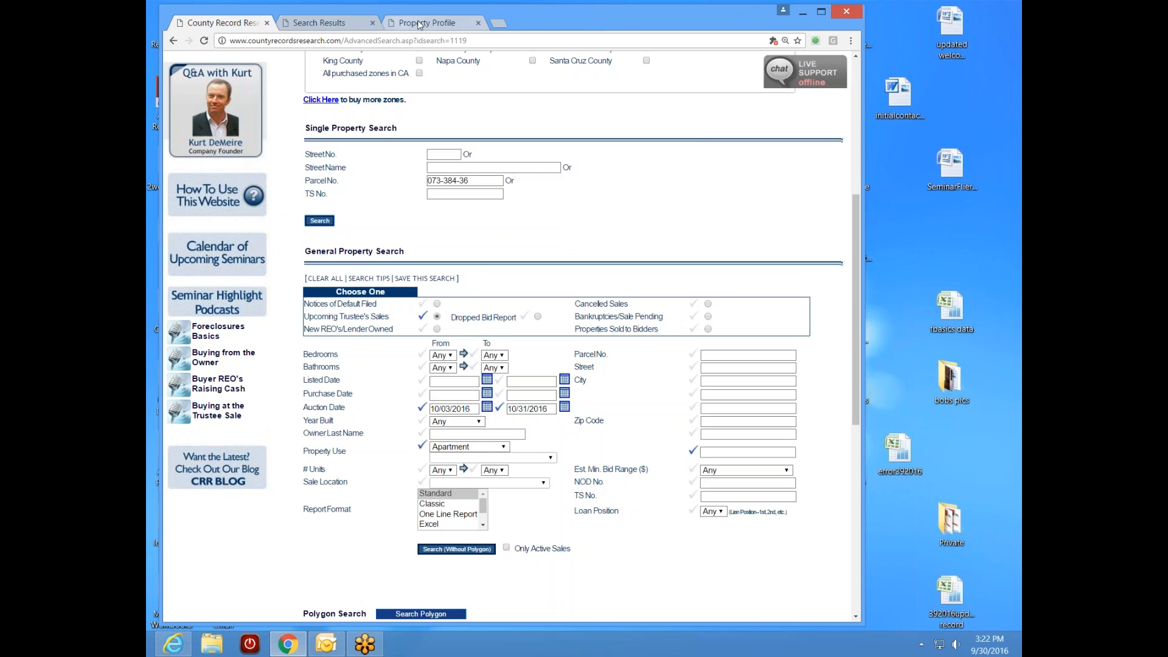
{"action": "left_click", "coordinate": [422, 24]}
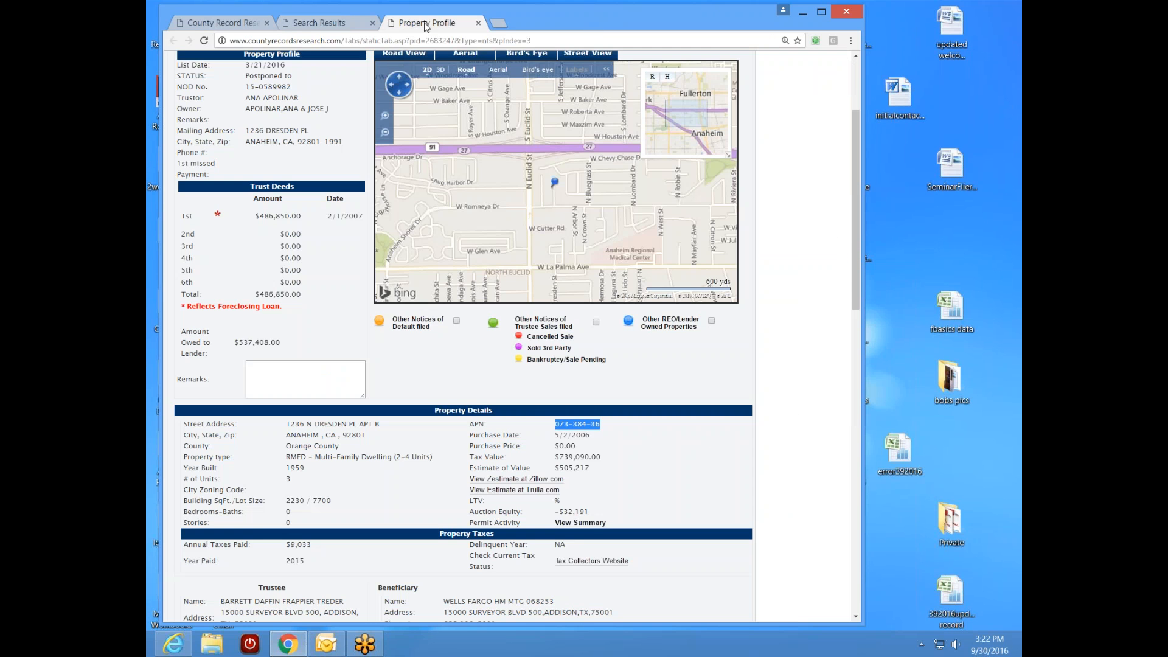
{"action": "left_click", "coordinate": [329, 310]}
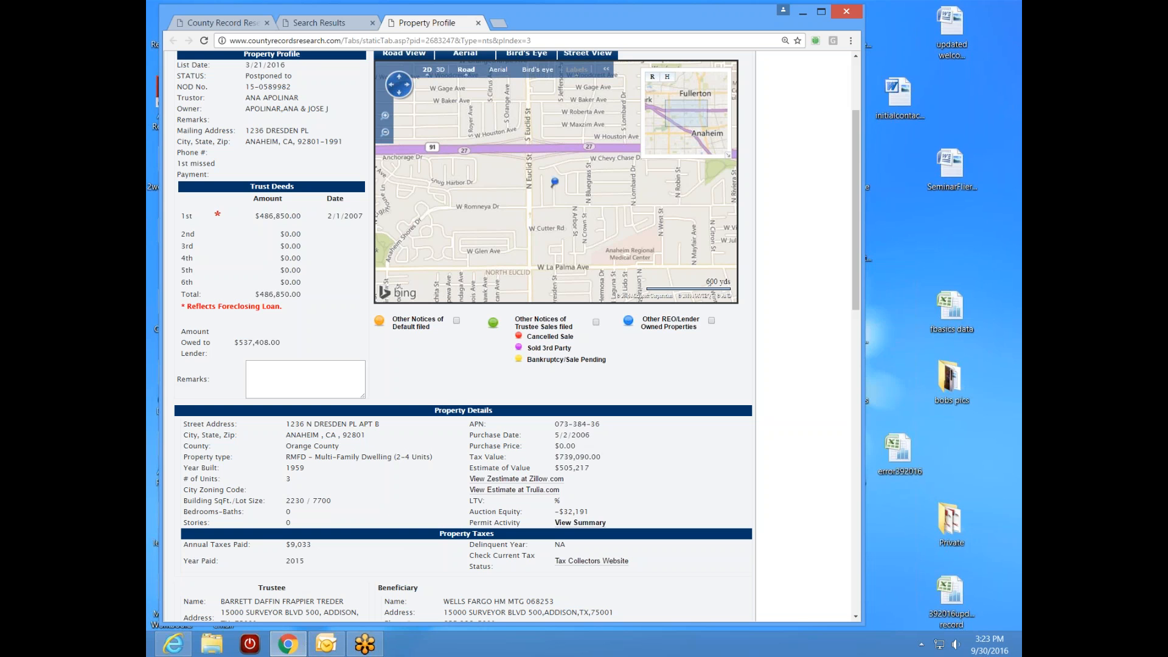
{"action": "scroll", "coordinate": [531, 253], "scroll_direction": "up", "scroll_amount": 2}
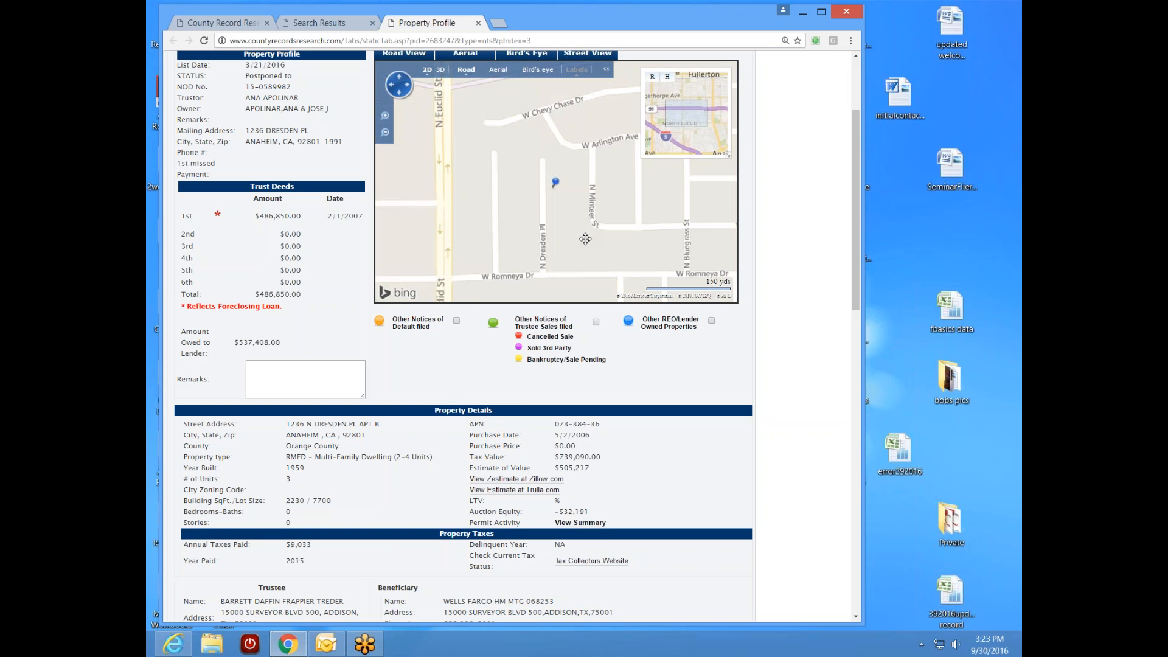
{"action": "scroll", "coordinate": [555, 181], "scroll_direction": "up", "scroll_amount": 1}
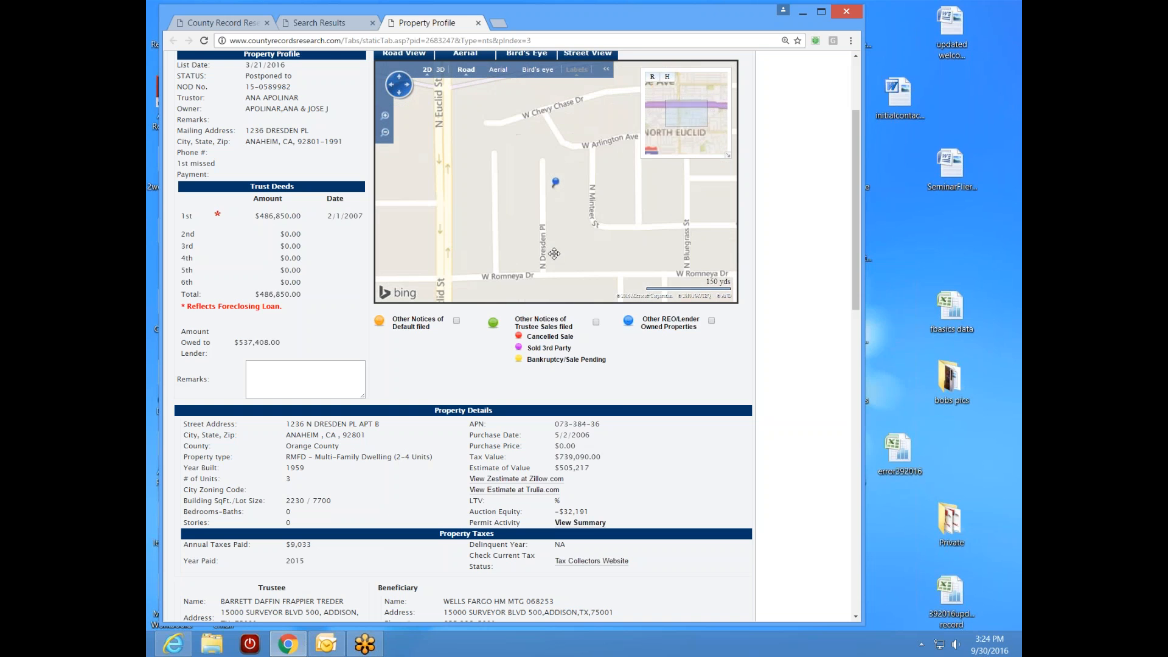
{"action": "left_click_drag", "start_coordinate": [852, 263], "coordinate": [853, 218]}
{"action": "scroll", "coordinate": [585, 348], "scroll_direction": "up", "scroll_amount": 1}
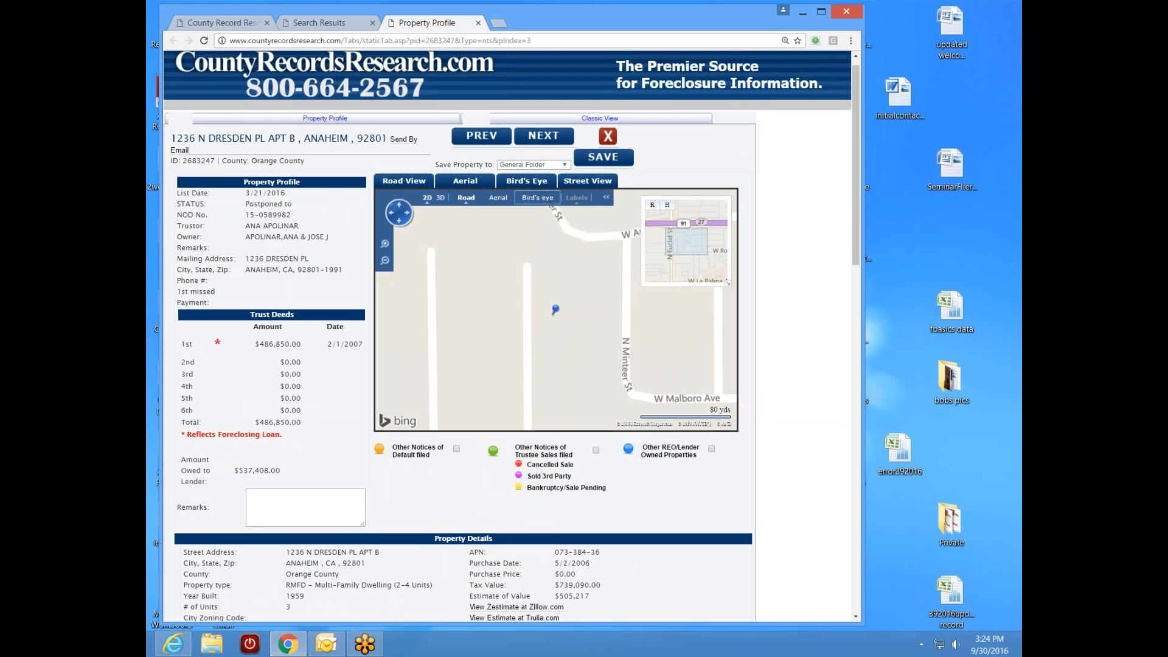
{"action": "left_click", "coordinate": [537, 198]}
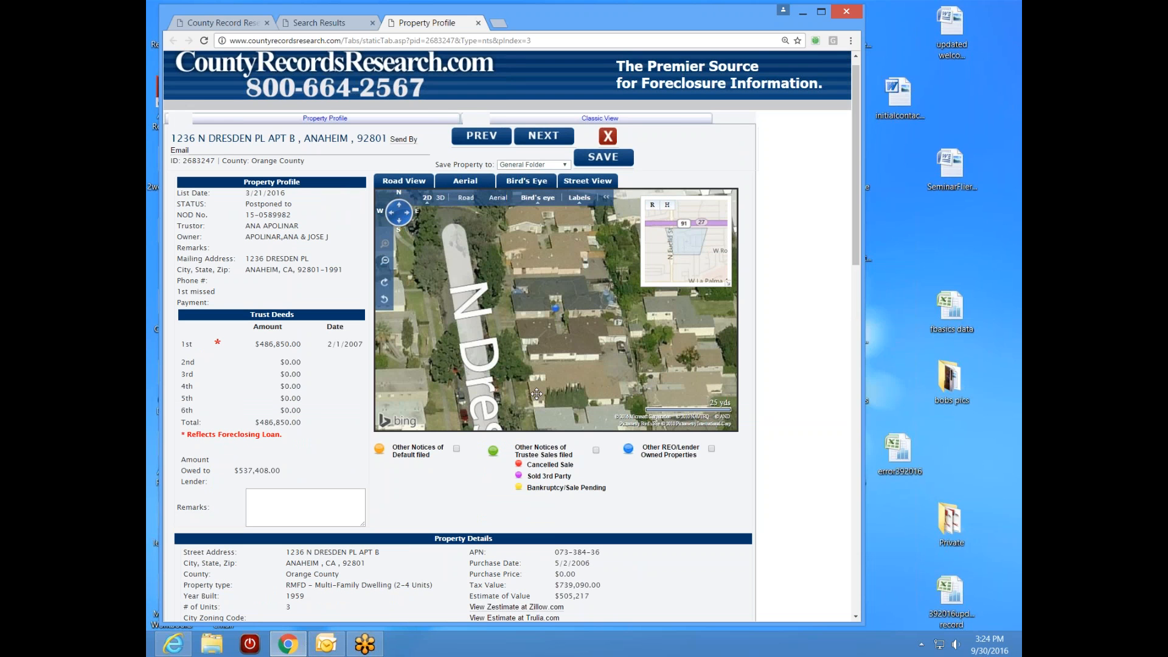
- Pan the aerial view along N Dresden Pl and W Romneya Dr, then scroll down to Property and Auction Details
{"action": "left_click_drag", "start_coordinate": [556, 382], "coordinate": [543, 286]}
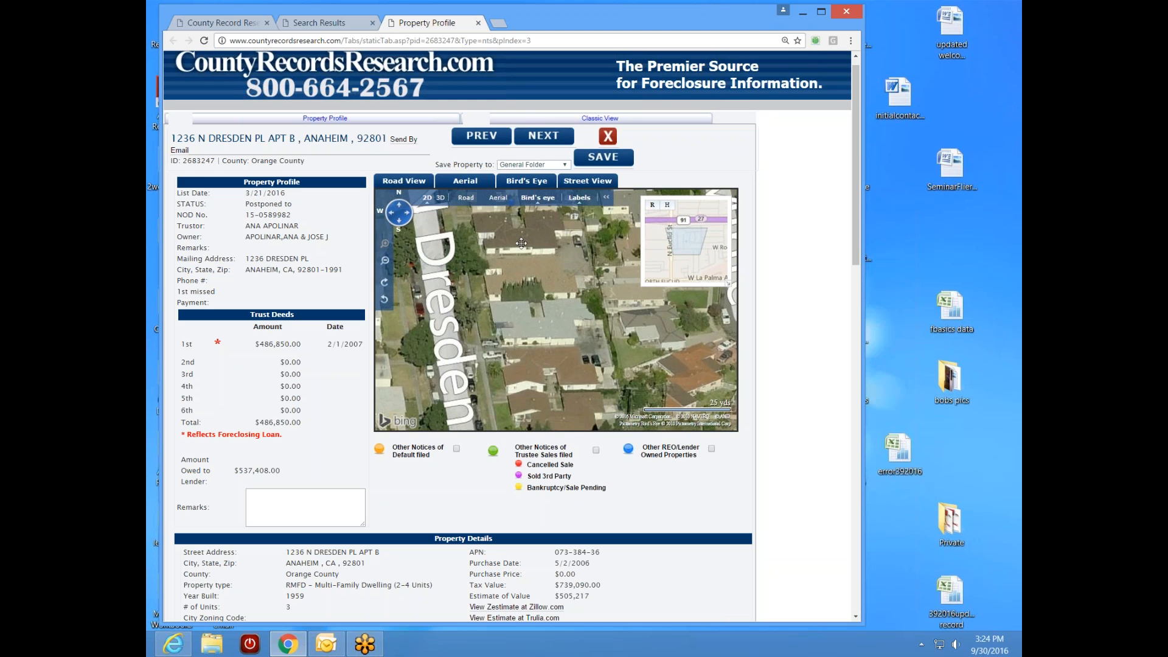
{"action": "left_click_drag", "start_coordinate": [540, 327], "coordinate": [540, 299]}
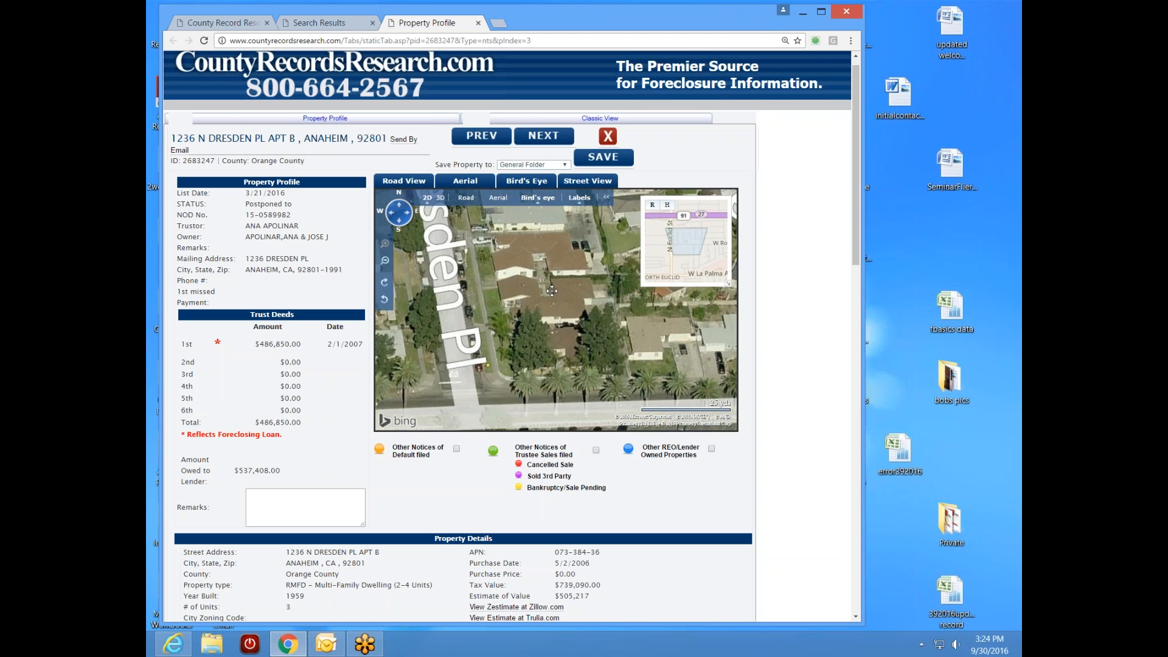
{"action": "left_click_drag", "start_coordinate": [486, 401], "coordinate": [638, 399]}
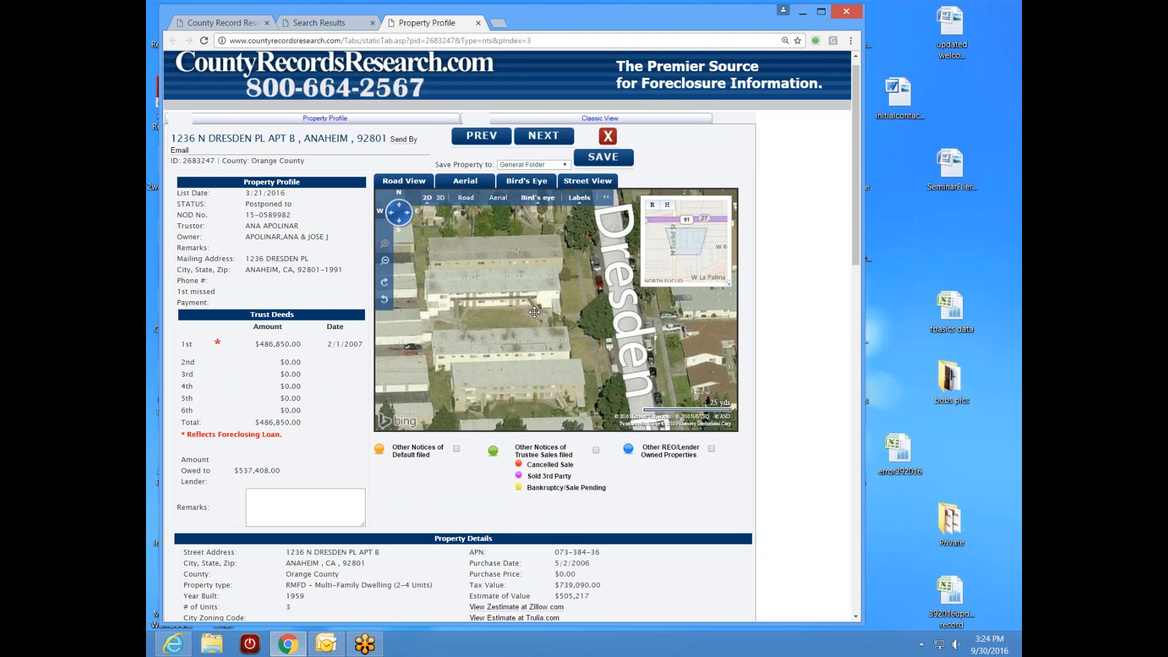
{"action": "left_click_drag", "start_coordinate": [507, 315], "coordinate": [541, 286]}
{"action": "left_click_drag", "start_coordinate": [542, 347], "coordinate": [542, 362]}
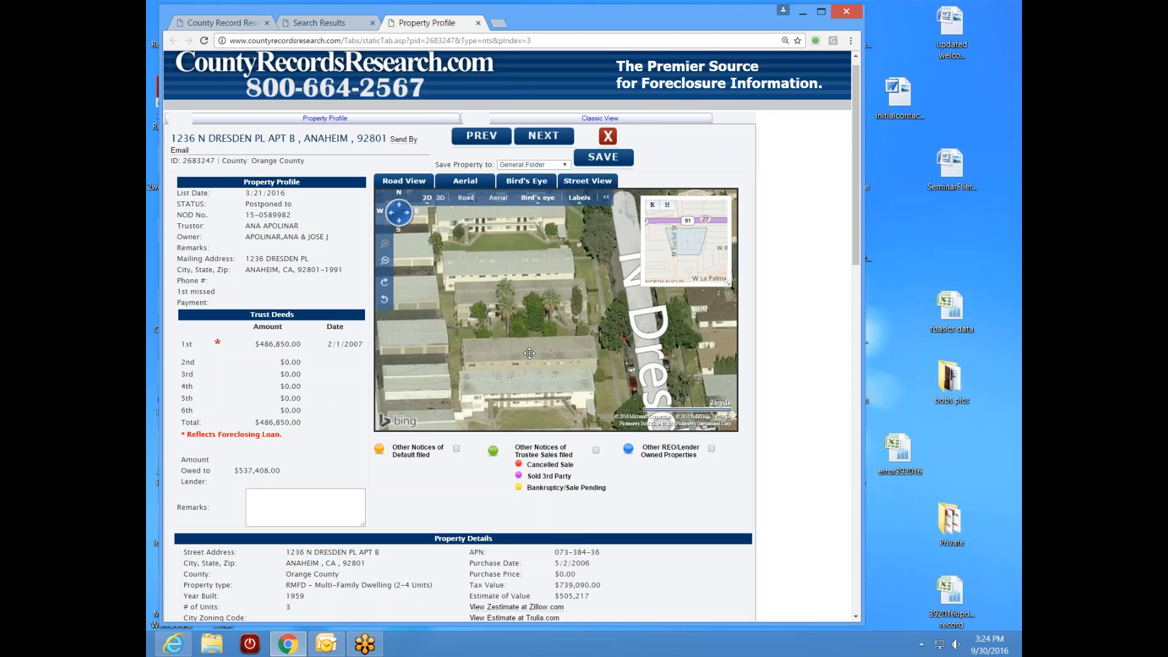
{"action": "left_click_drag", "start_coordinate": [548, 422], "coordinate": [526, 350]}
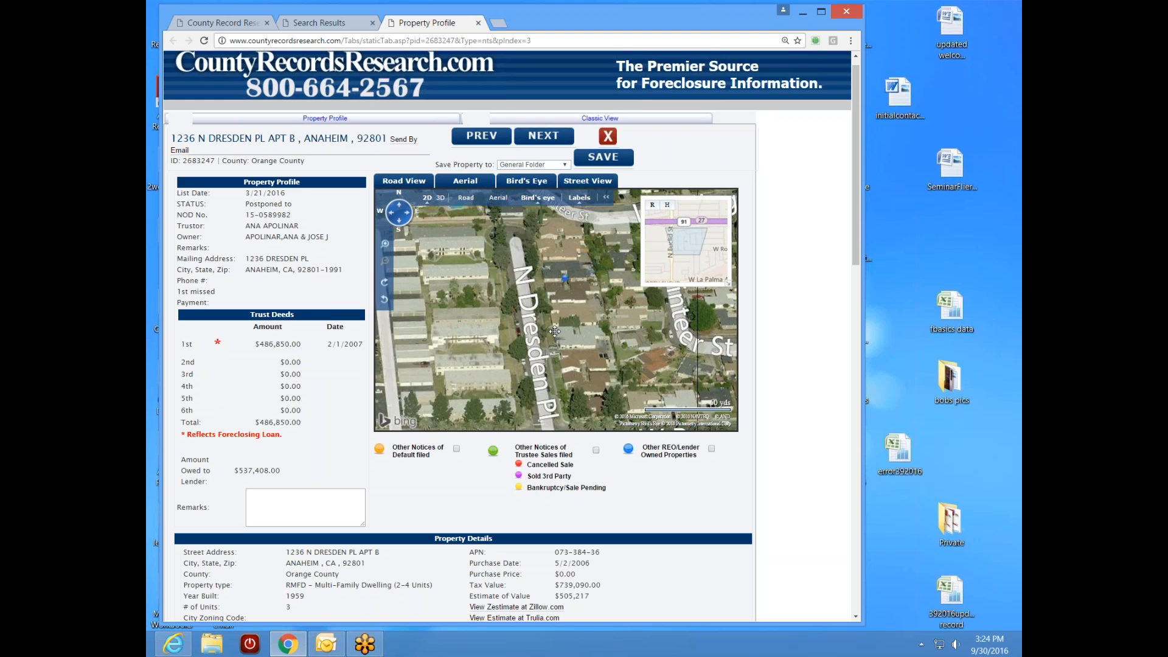
{"action": "left_click_drag", "start_coordinate": [543, 356], "coordinate": [513, 214]}
{"action": "left_click_drag", "start_coordinate": [531, 364], "coordinate": [592, 354]}
{"action": "left_click_drag", "start_coordinate": [507, 340], "coordinate": [390, 420]}
{"action": "left_click_drag", "start_coordinate": [542, 289], "coordinate": [455, 370]}
{"action": "left_click_drag", "start_coordinate": [435, 300], "coordinate": [491, 340]}
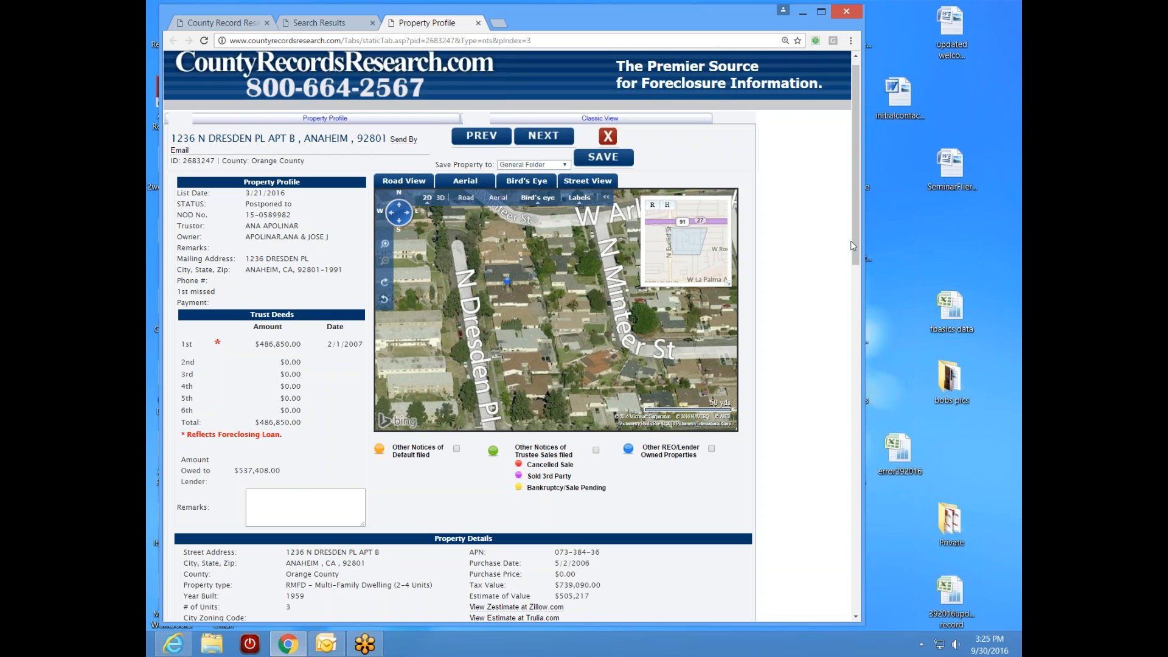
{"action": "left_click_drag", "start_coordinate": [853, 244], "coordinate": [877, 374]}
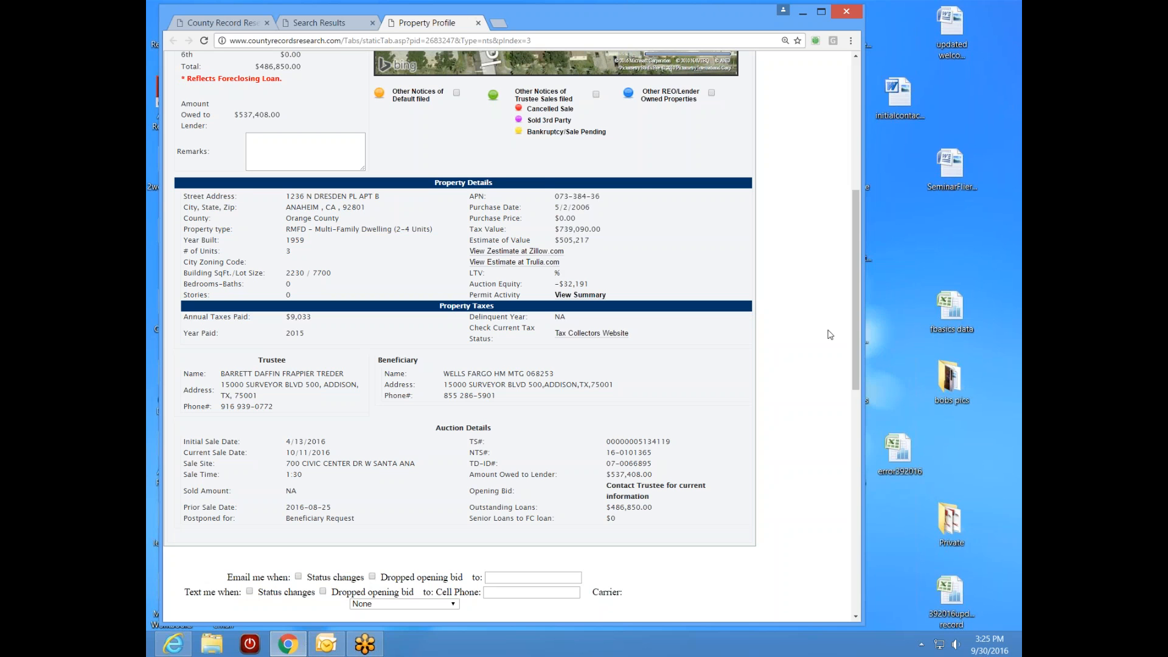
{"action": "left_click_drag", "start_coordinate": [855, 355], "coordinate": [846, 234]}
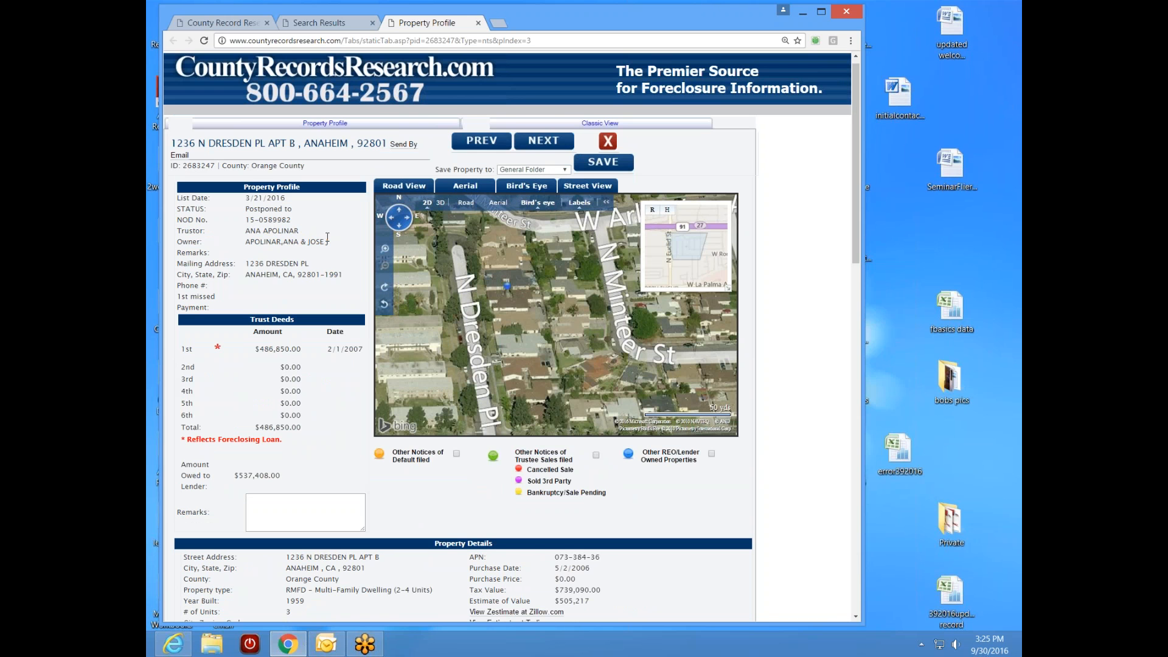
{"action": "left_click", "coordinate": [478, 24]}
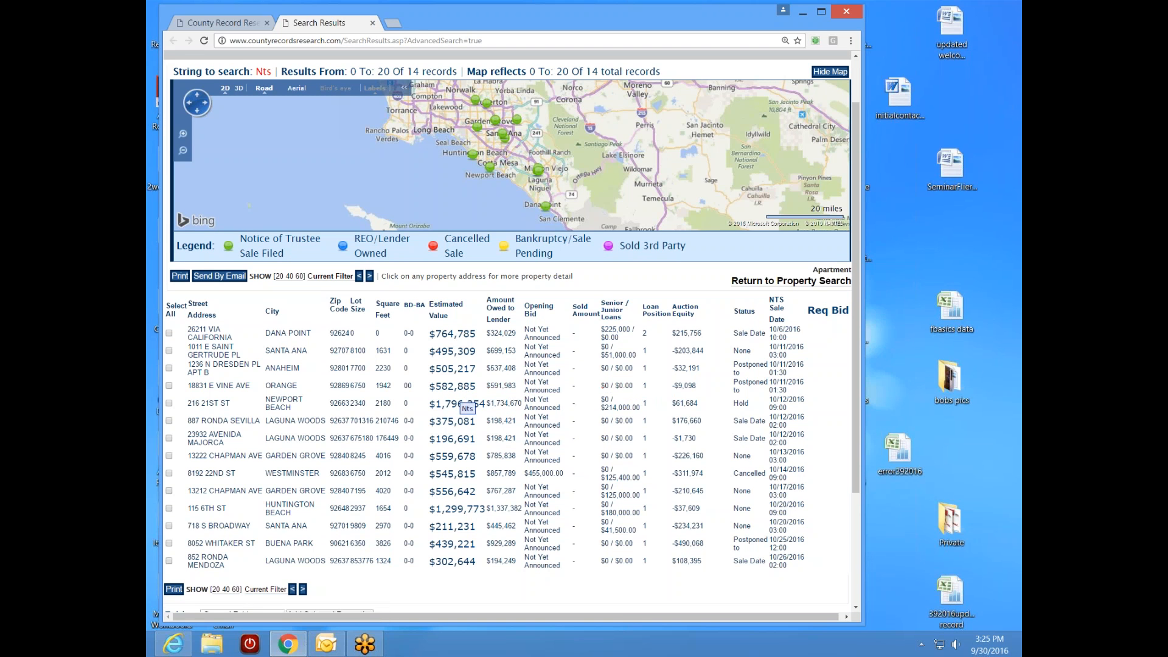
{"action": "left_click", "coordinate": [223, 386]}
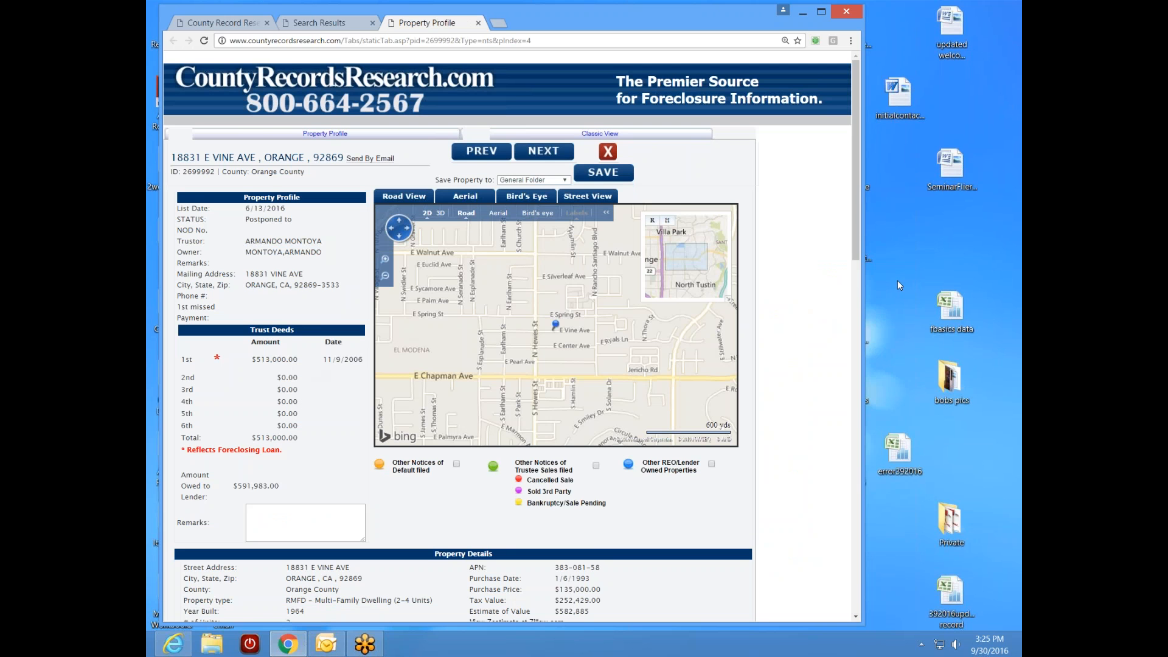
{"action": "left_click_drag", "start_coordinate": [854, 259], "coordinate": [844, 298]}
{"action": "scroll", "coordinate": [844, 299], "scroll_direction": "up", "scroll_amount": 1}
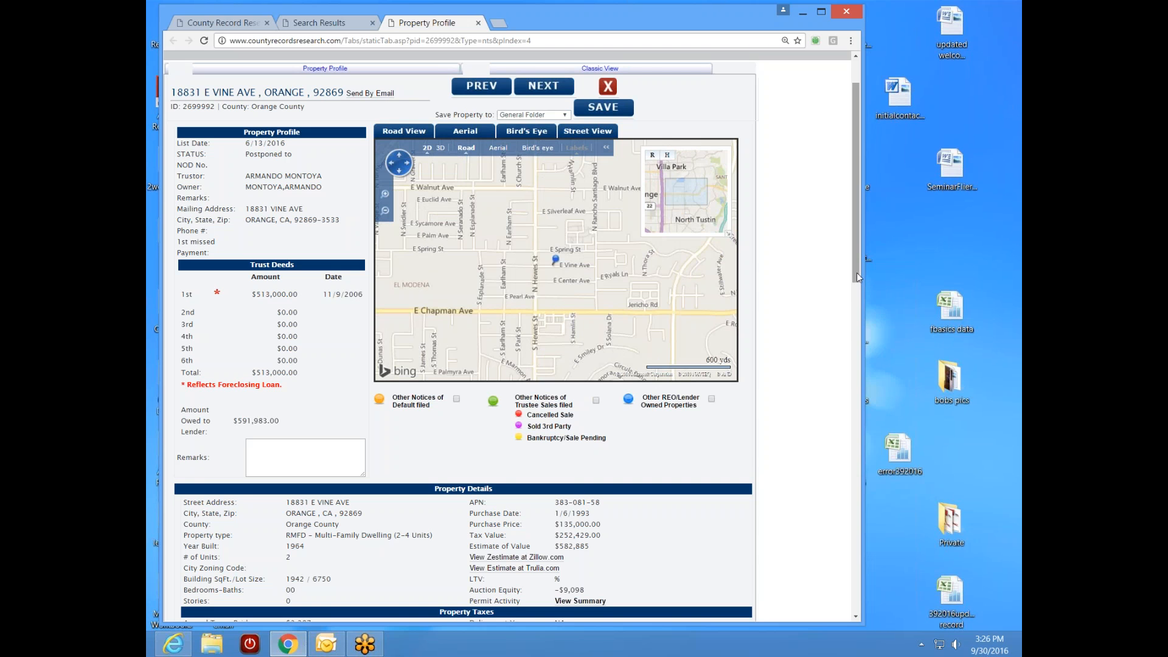
{"action": "left_click_drag", "start_coordinate": [852, 278], "coordinate": [834, 380]}
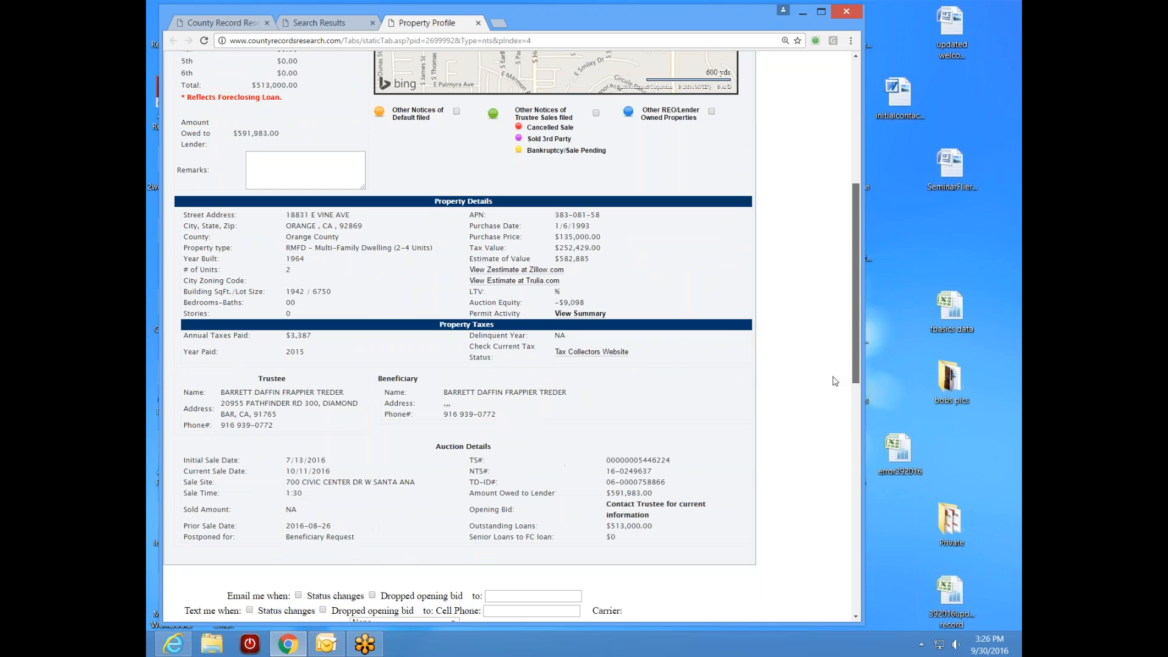
{"action": "scroll", "coordinate": [834, 381], "scroll_direction": "up", "scroll_amount": 1}
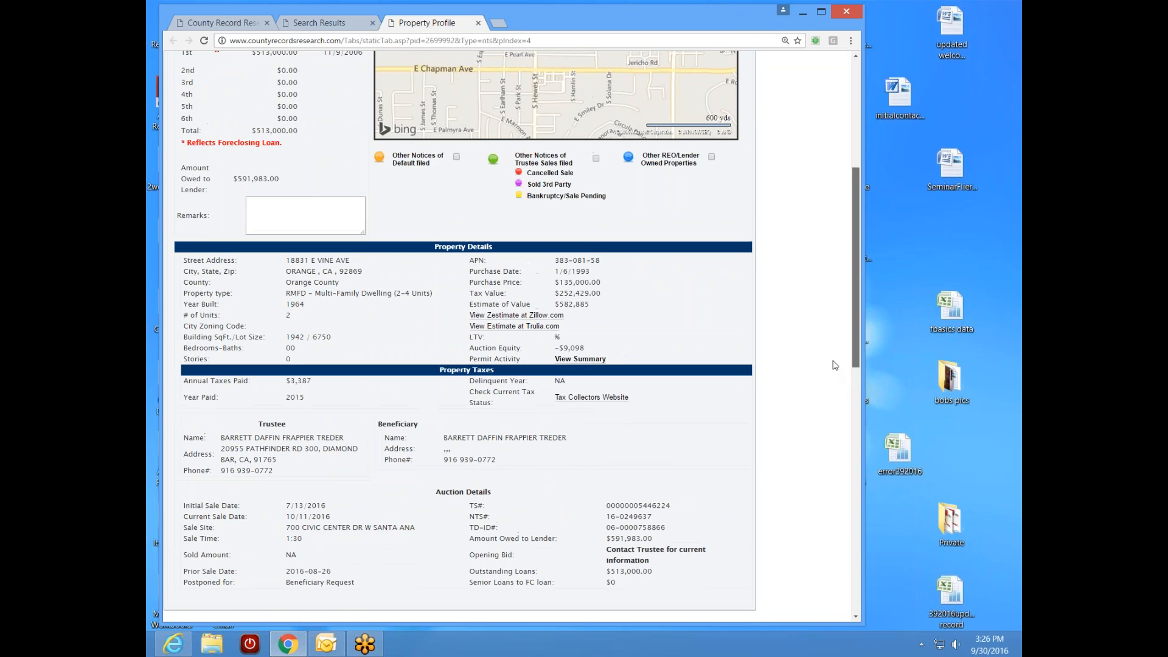
{"action": "scroll", "coordinate": [834, 369], "scroll_direction": "down", "scroll_amount": 2}
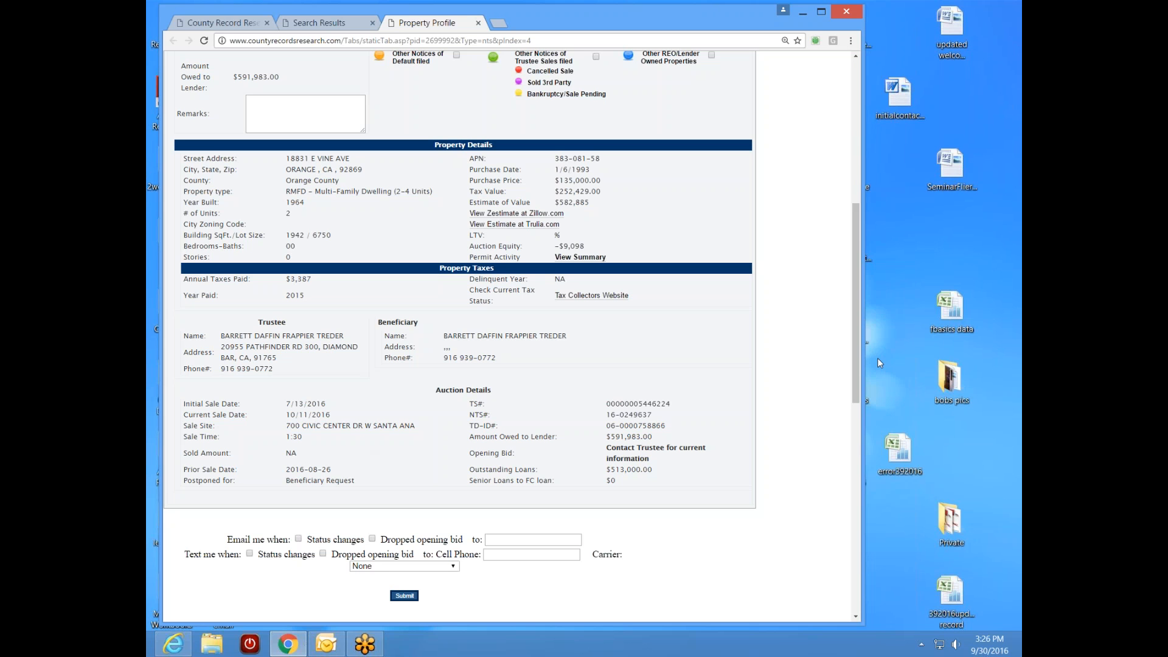
{"action": "left_click_drag", "start_coordinate": [854, 390], "coordinate": [850, 264]}
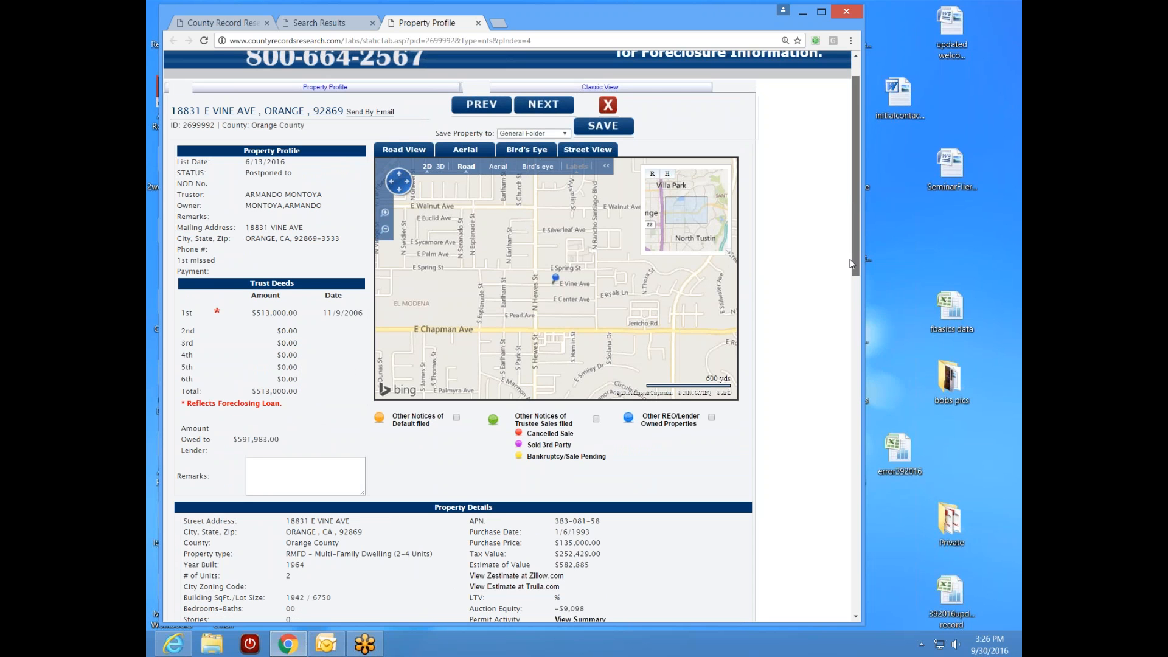
{"action": "left_click_drag", "start_coordinate": [851, 263], "coordinate": [851, 263]}
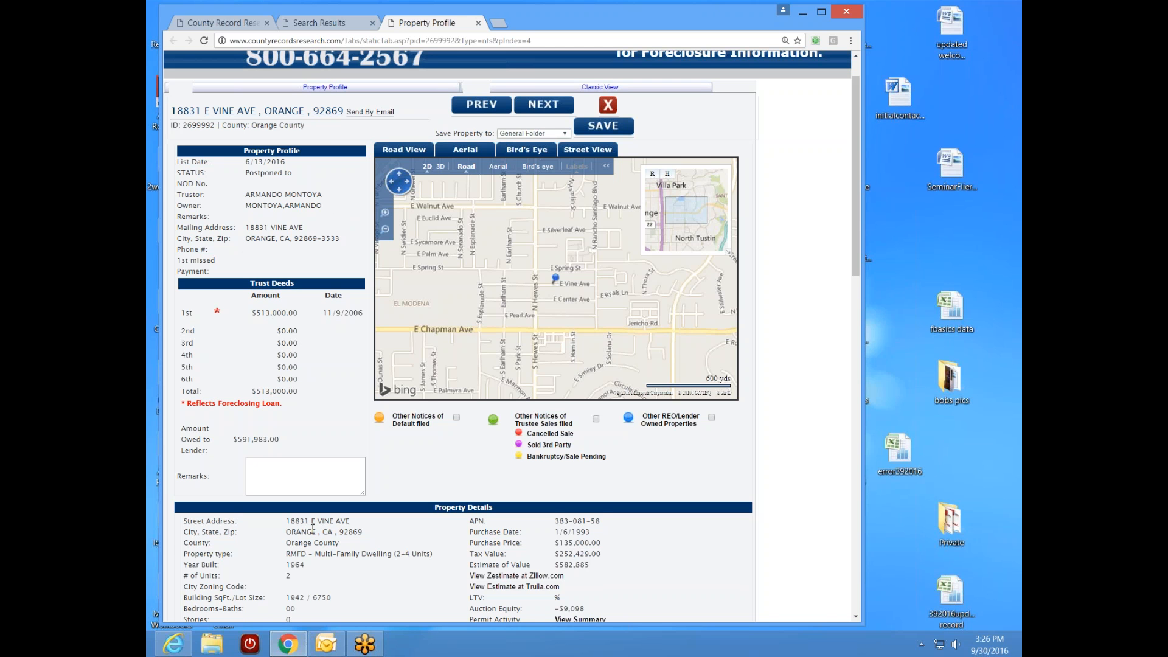
{"action": "scroll", "coordinate": [856, 287], "scroll_direction": "down", "scroll_amount": 1}
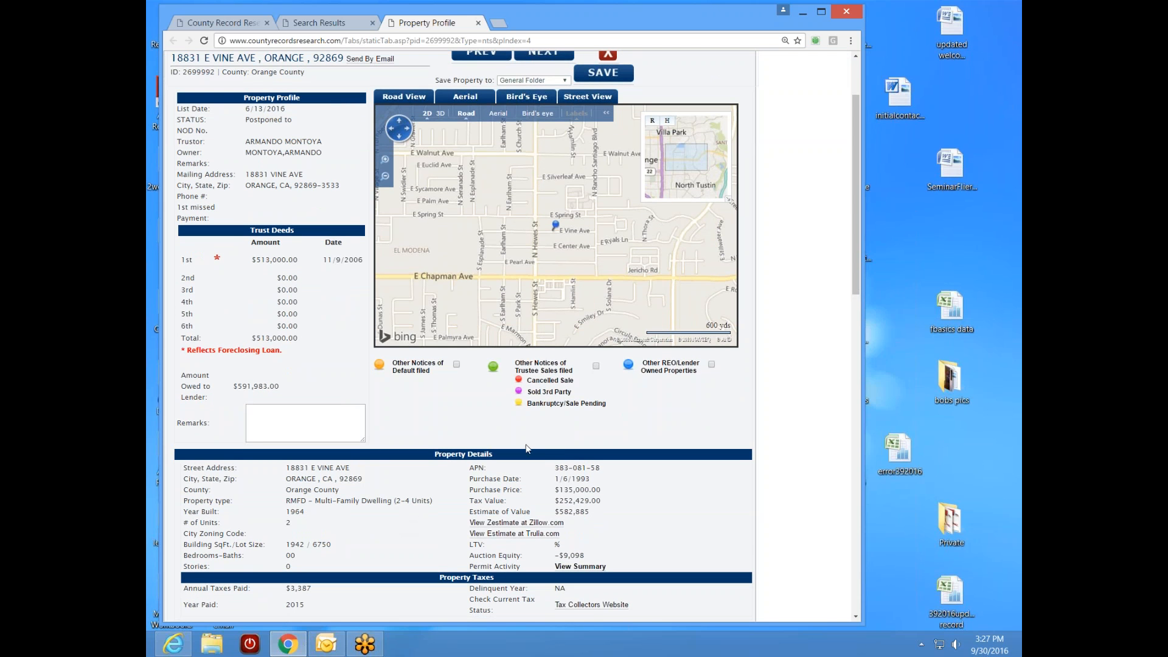
{"action": "scroll", "coordinate": [856, 286], "scroll_direction": "down", "scroll_amount": 1}
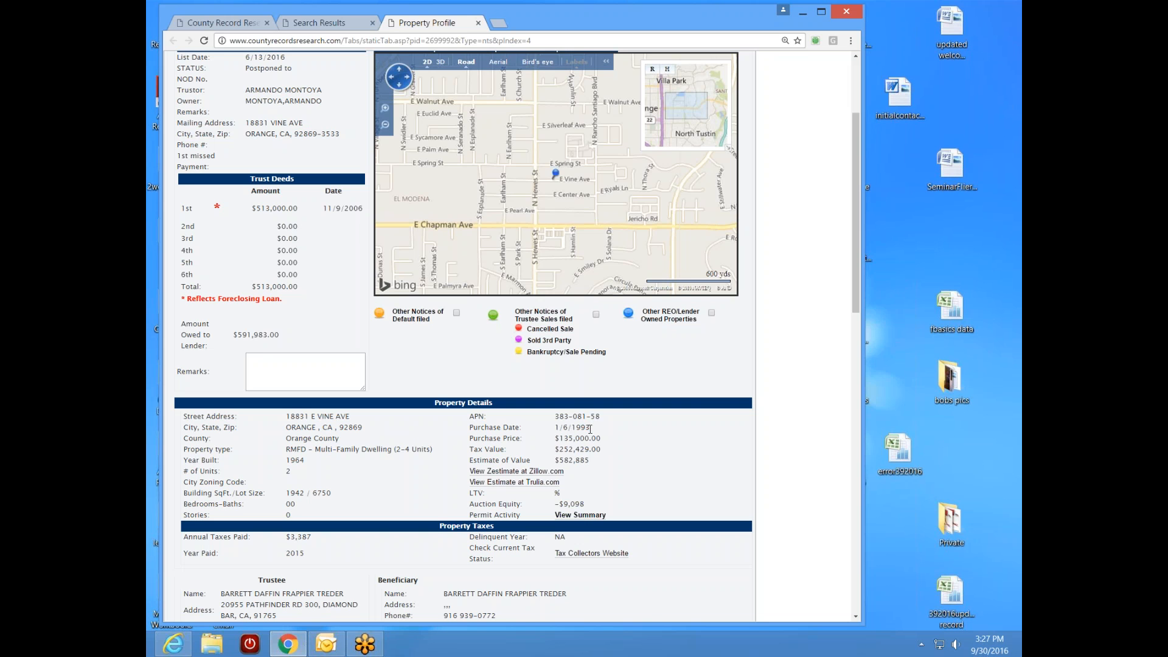
{"action": "scroll", "coordinate": [852, 293], "scroll_direction": "down", "scroll_amount": 2}
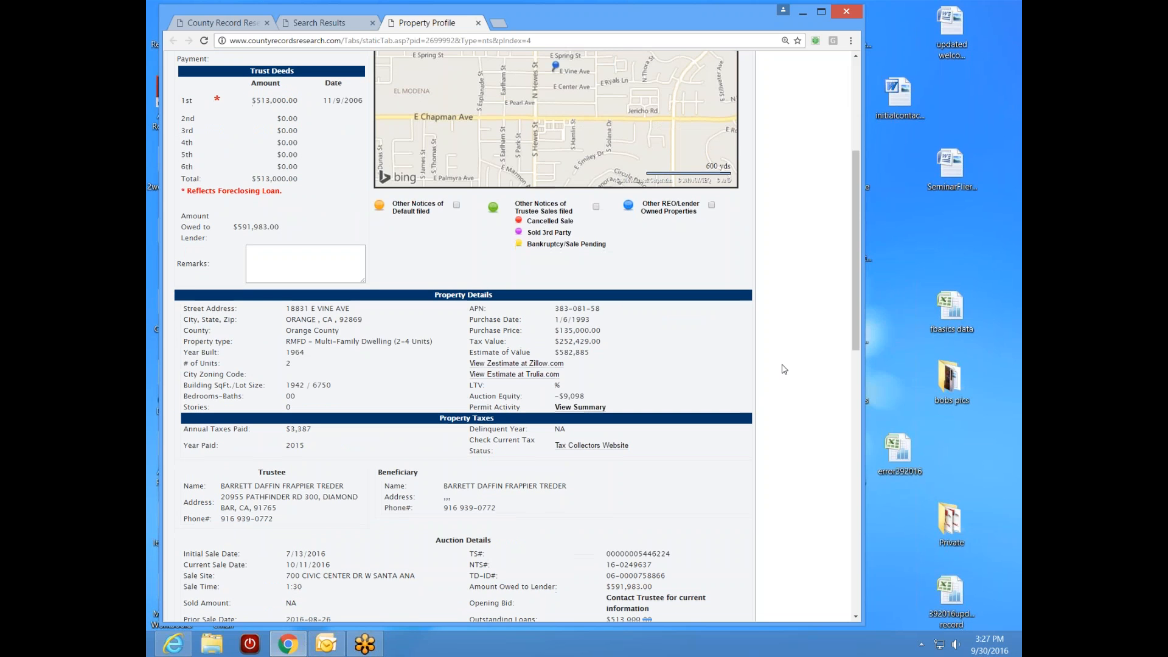
{"action": "left_click", "coordinate": [540, 365]}
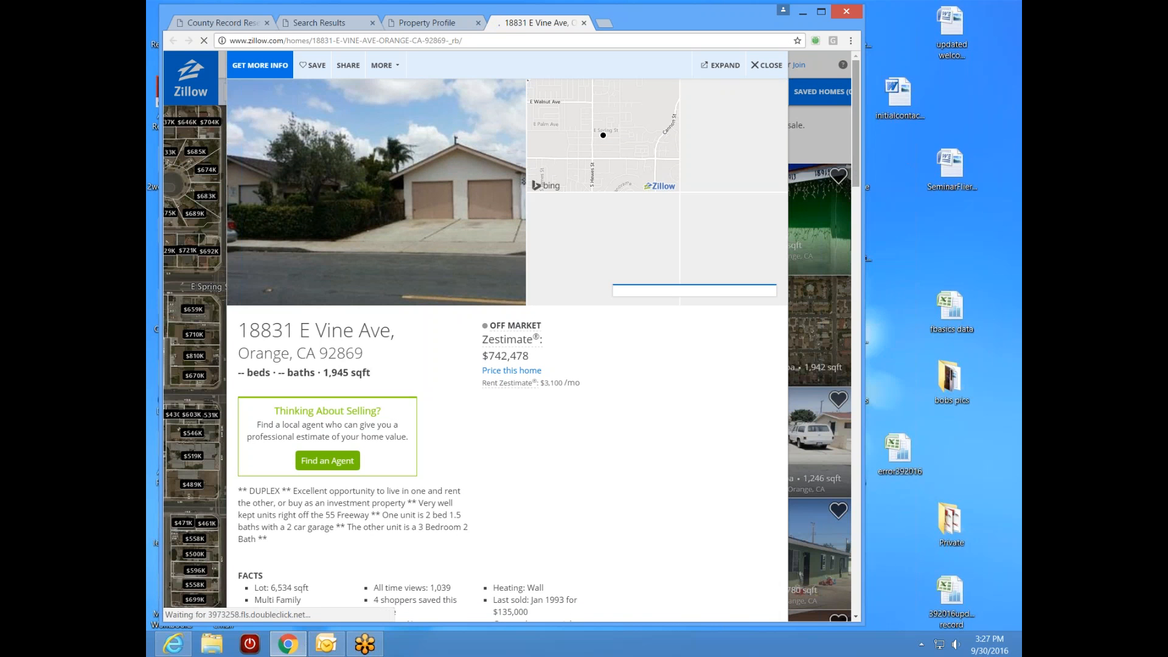
{"action": "left_click_drag", "start_coordinate": [856, 128], "coordinate": [883, 440]}
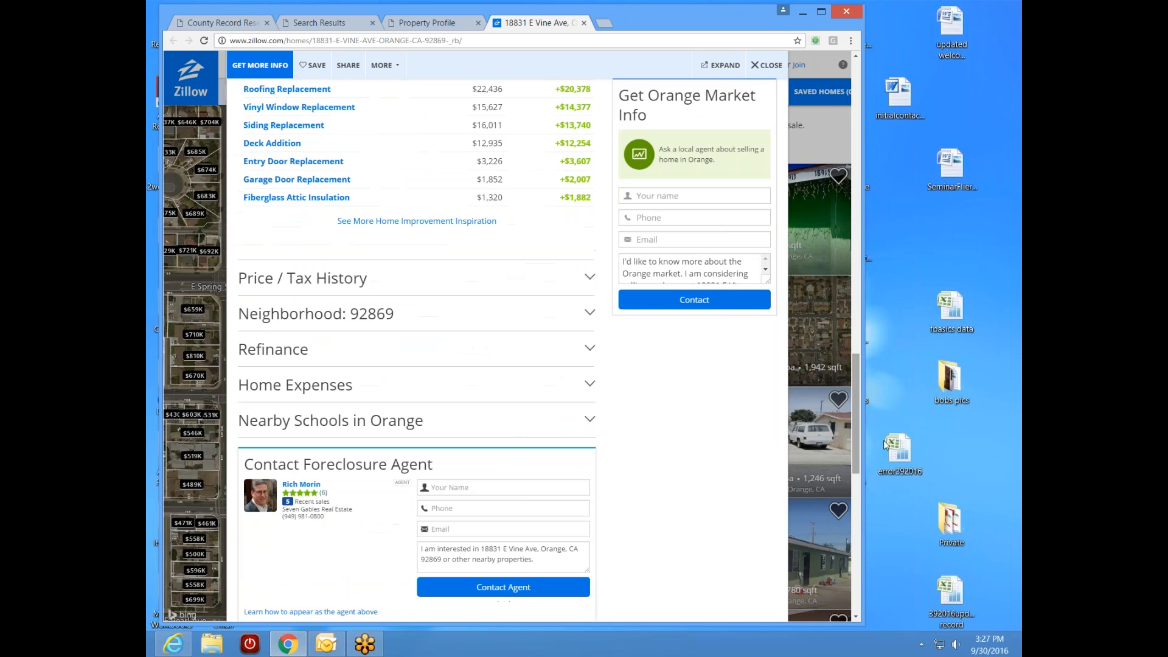
{"action": "left_click", "coordinate": [330, 281]}
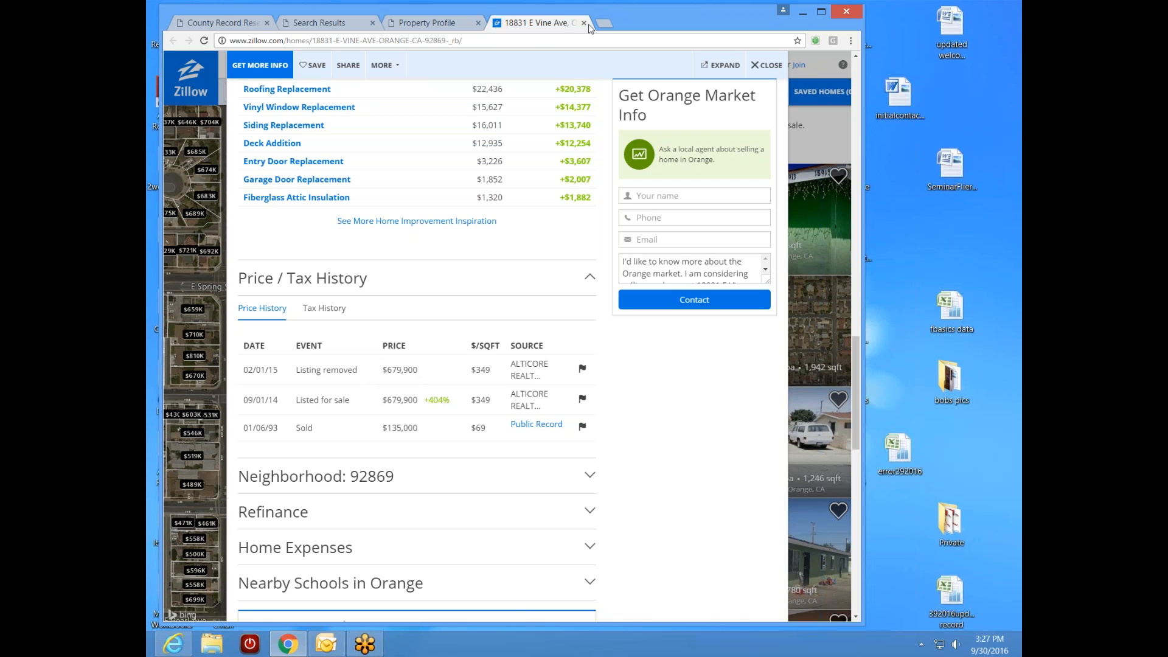
{"action": "left_click_drag", "start_coordinate": [856, 366], "coordinate": [894, 85]}
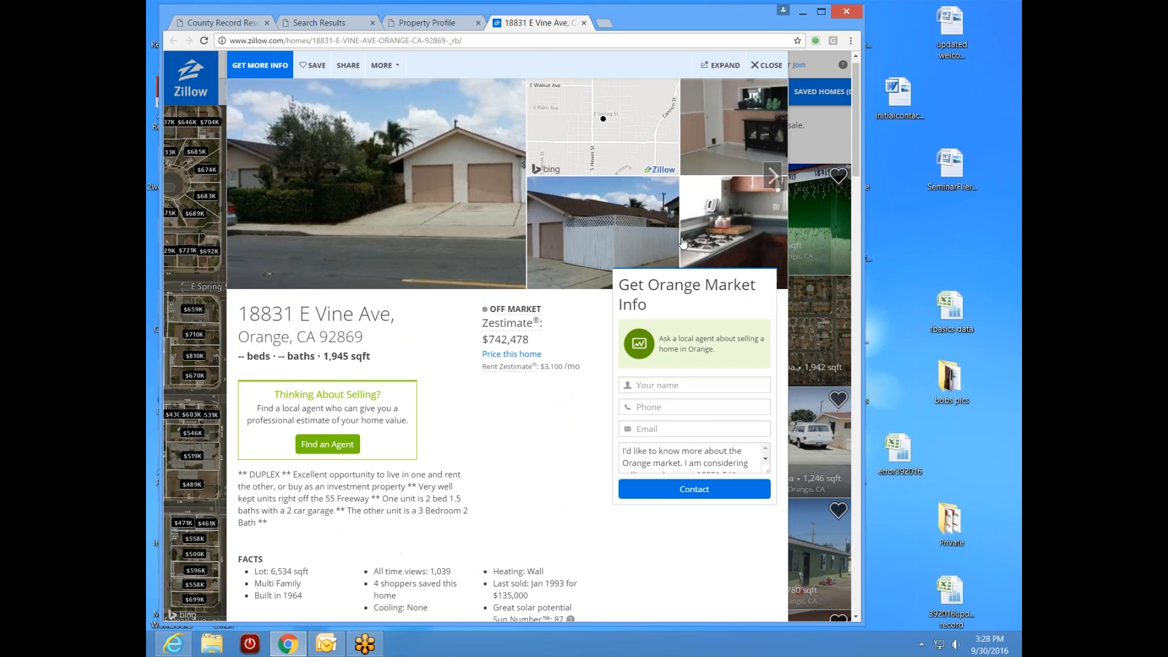
{"action": "left_click", "coordinate": [583, 23]}
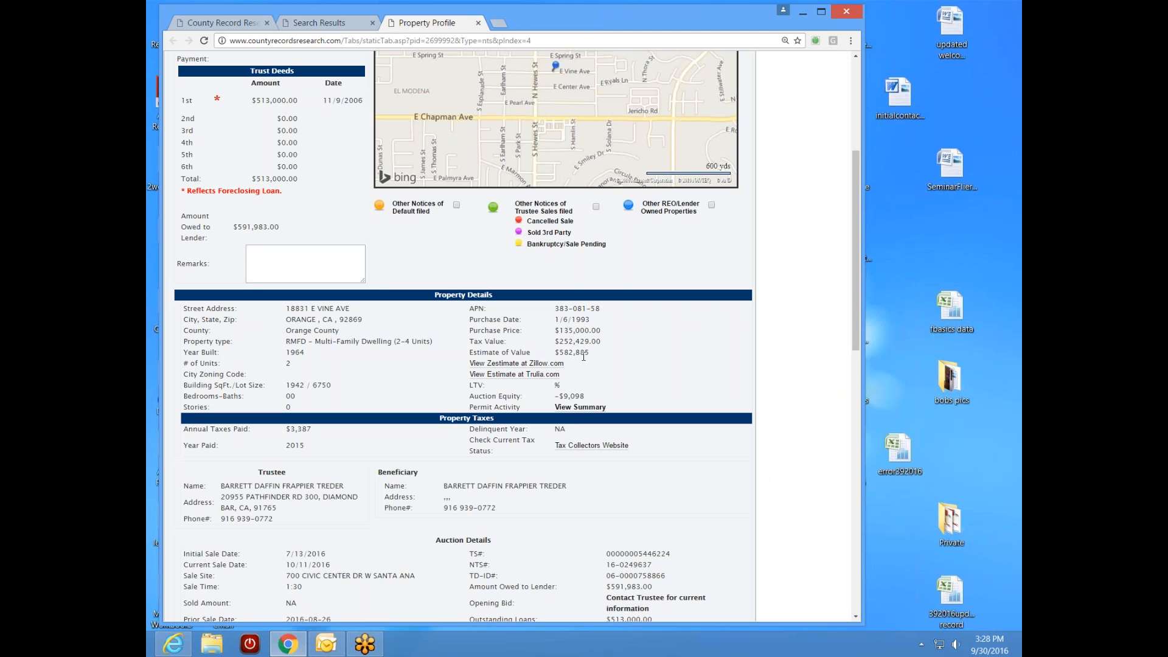
{"action": "left_click_drag", "start_coordinate": [588, 357], "coordinate": [559, 354]}
{"action": "left_click", "coordinate": [472, 255]}
{"action": "left_click_drag", "start_coordinate": [854, 270], "coordinate": [863, 216]}
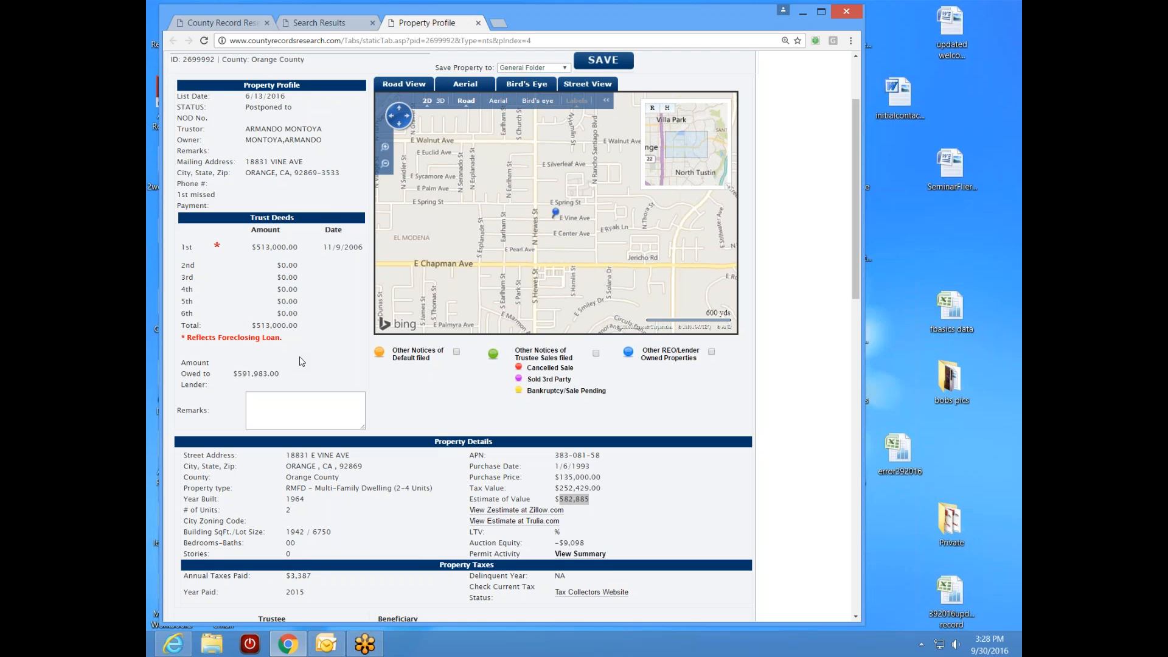
{"action": "left_click", "coordinate": [594, 465]}
{"action": "left_click_drag", "start_coordinate": [604, 457], "coordinate": [556, 456]}
{"action": "right_click", "coordinate": [589, 459]}
{"action": "left_click", "coordinate": [620, 466]}
- Paste parcel number 383-081-58 over 073-384-36 in the search page's parcel field
{"action": "left_click", "coordinate": [208, 23]}
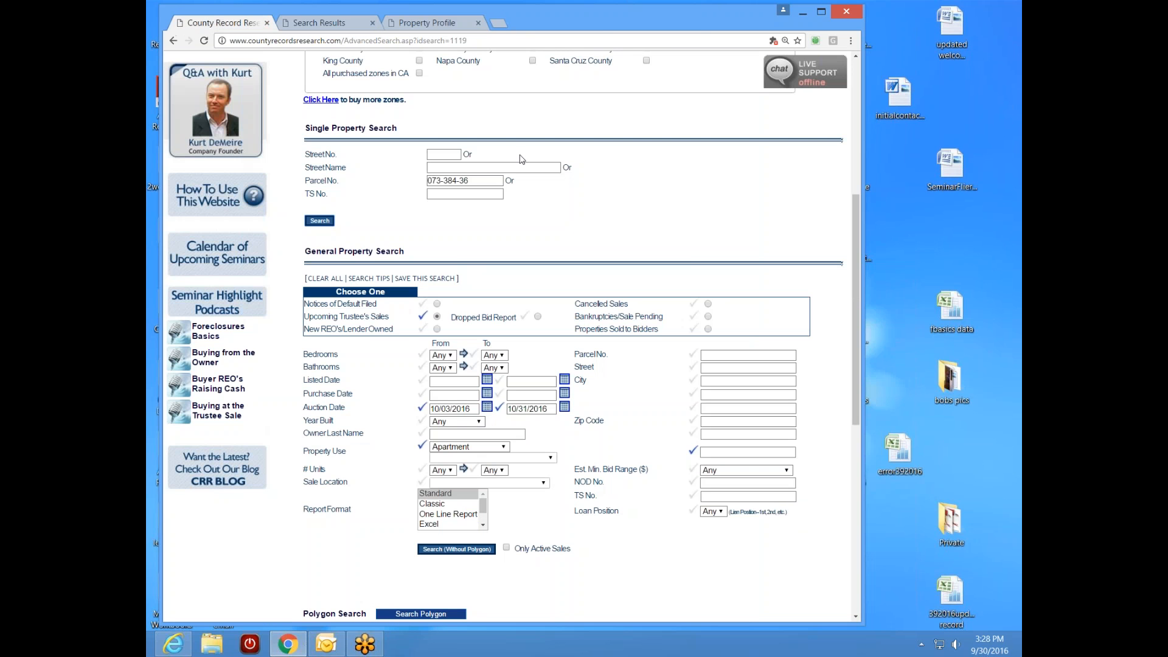
{"action": "left_click_drag", "start_coordinate": [483, 183], "coordinate": [430, 183]}
{"action": "right_click", "coordinate": [451, 182]}
{"action": "left_click", "coordinate": [480, 222]}
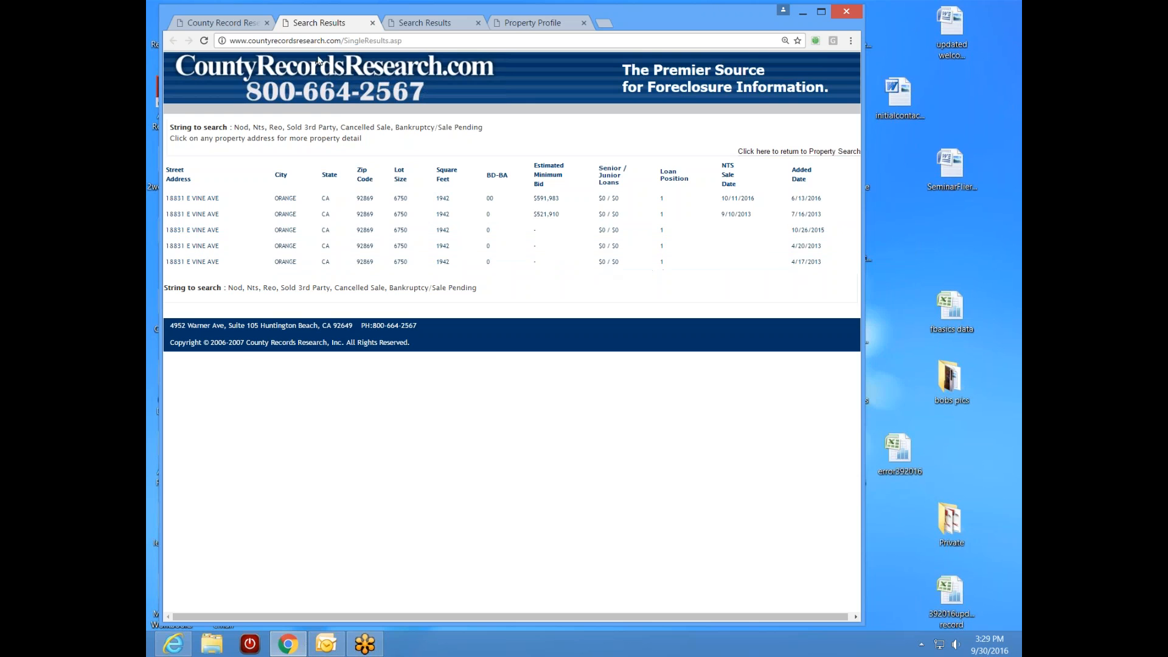
{"action": "left_click", "coordinate": [372, 23]}
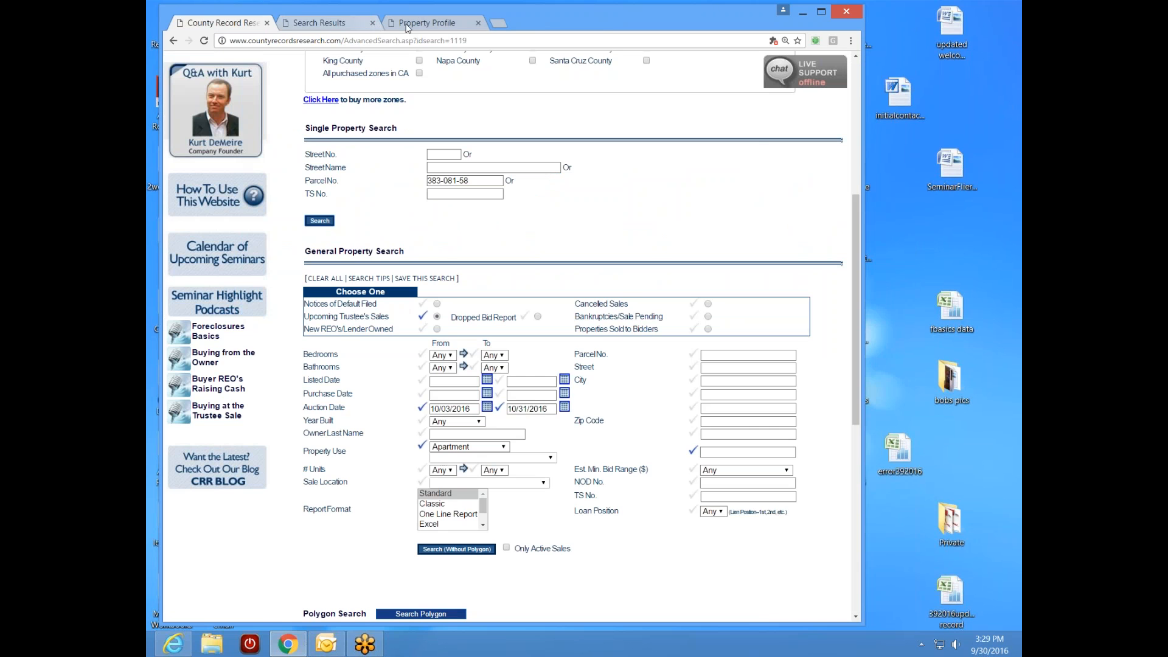
{"action": "left_click", "coordinate": [418, 25]}
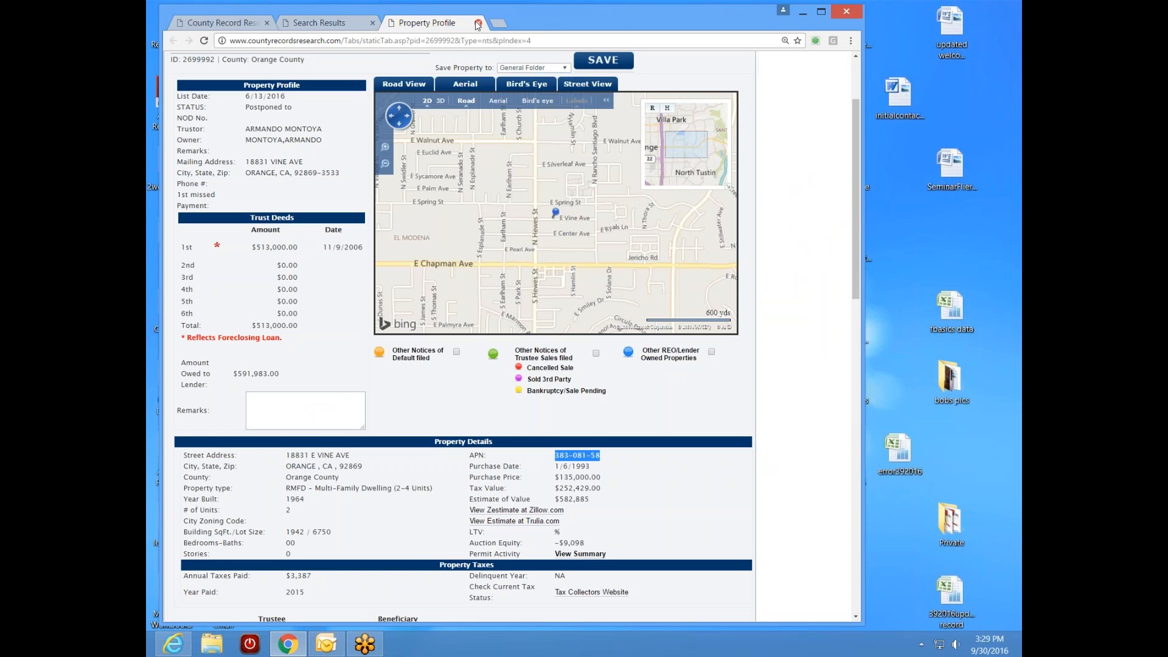
{"action": "left_click", "coordinate": [478, 24]}
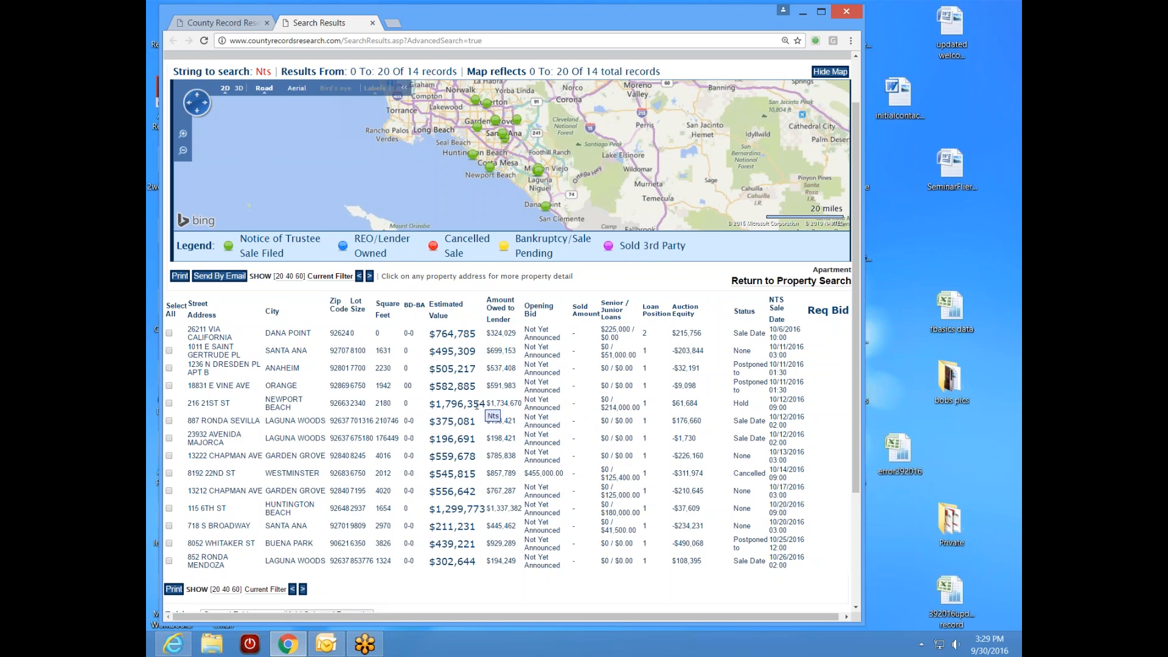
{"action": "left_click", "coordinate": [224, 404]}
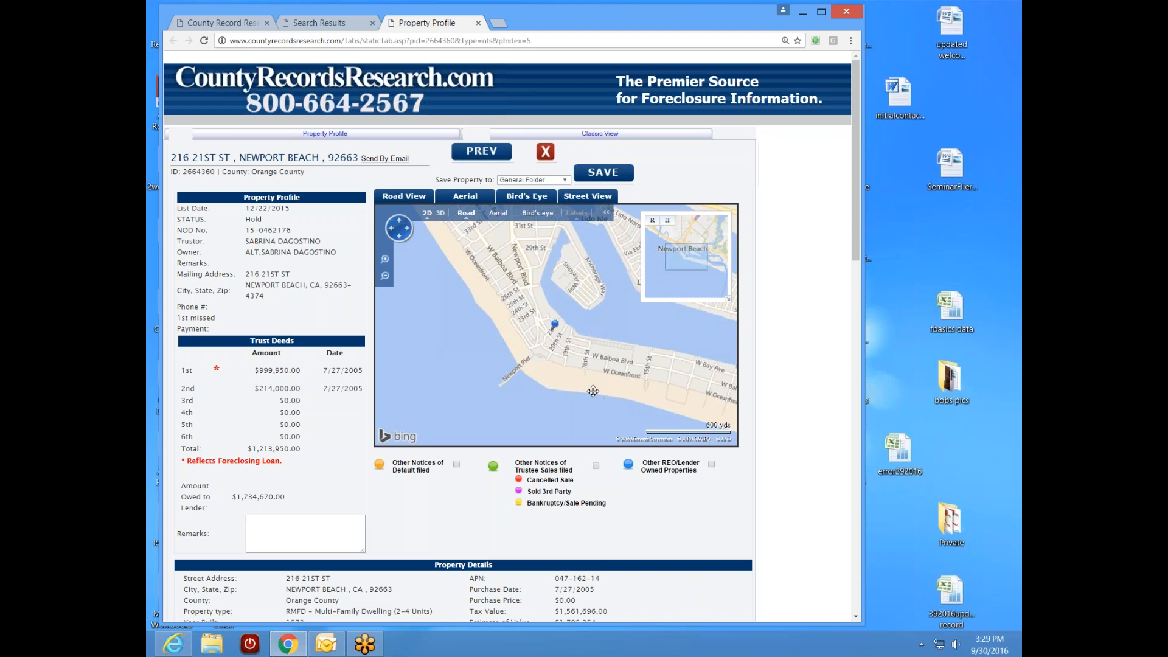
{"action": "scroll", "coordinate": [617, 396], "scroll_direction": "down", "scroll_amount": 1}
{"action": "left_click_drag", "start_coordinate": [692, 370], "coordinate": [644, 356]}
{"action": "left_click_drag", "start_coordinate": [547, 362], "coordinate": [575, 386]}
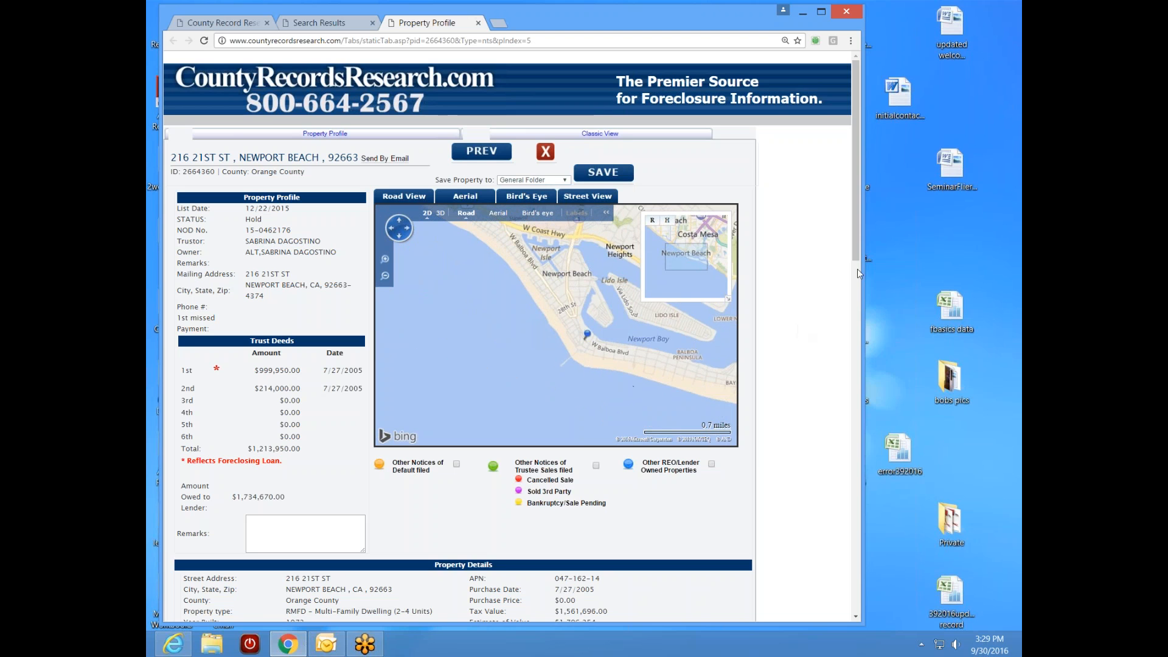
{"action": "mouse_move", "coordinate": [857, 259]}
{"action": "left_mouse_down"}
{"action": "mouse_move", "coordinate": [856, 292]}
{"action": "mouse_move", "coordinate": [857, 255]}
{"action": "left_mouse_up"}
{"action": "scroll", "coordinate": [624, 377], "scroll_direction": "up", "scroll_amount": 2}
{"action": "left_click_drag", "start_coordinate": [691, 391], "coordinate": [553, 364]}
- Switch to Bird's eye view, pan around the property, then scroll down and select its parcel number
{"action": "left_click", "coordinate": [542, 208]}
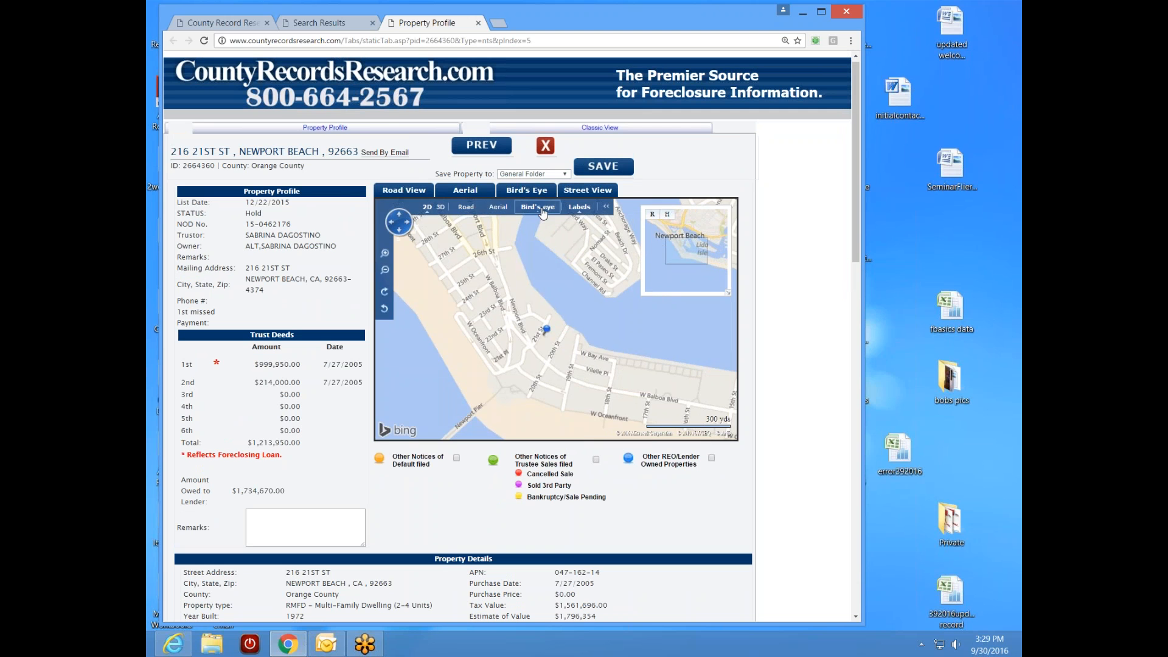
{"action": "left_click_drag", "start_coordinate": [535, 396], "coordinate": [622, 345]}
{"action": "scroll", "coordinate": [545, 329], "scroll_direction": "up", "scroll_amount": 2}
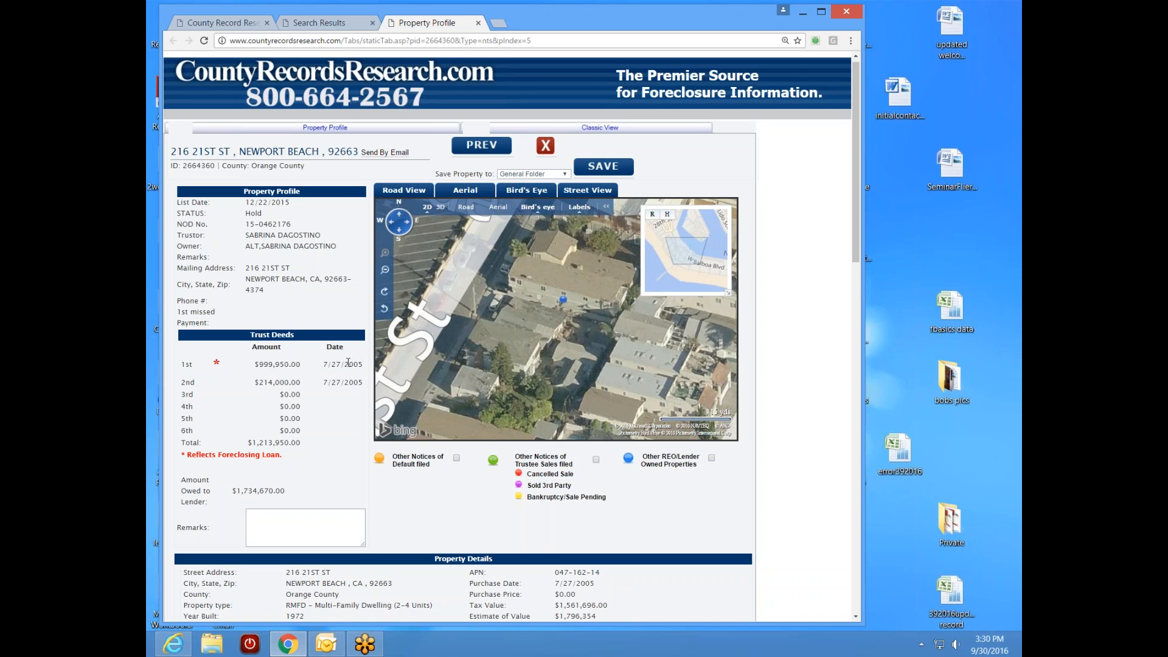
{"action": "left_click_drag", "start_coordinate": [855, 255], "coordinate": [851, 307]}
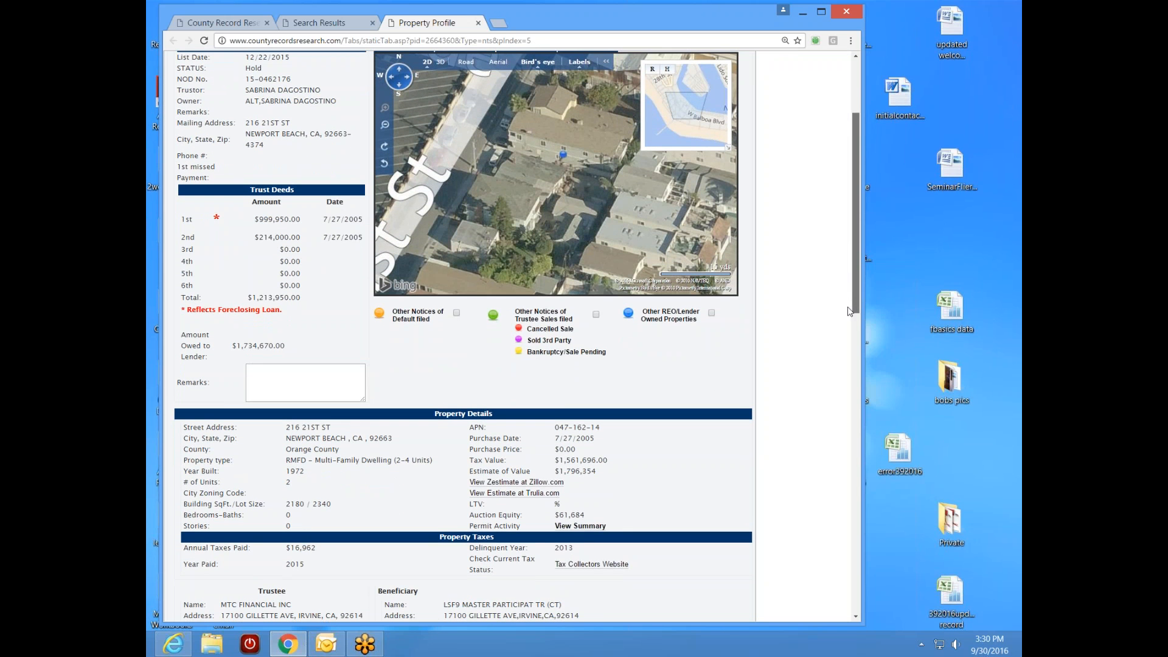
{"action": "left_click_drag", "start_coordinate": [850, 307], "coordinate": [850, 322]}
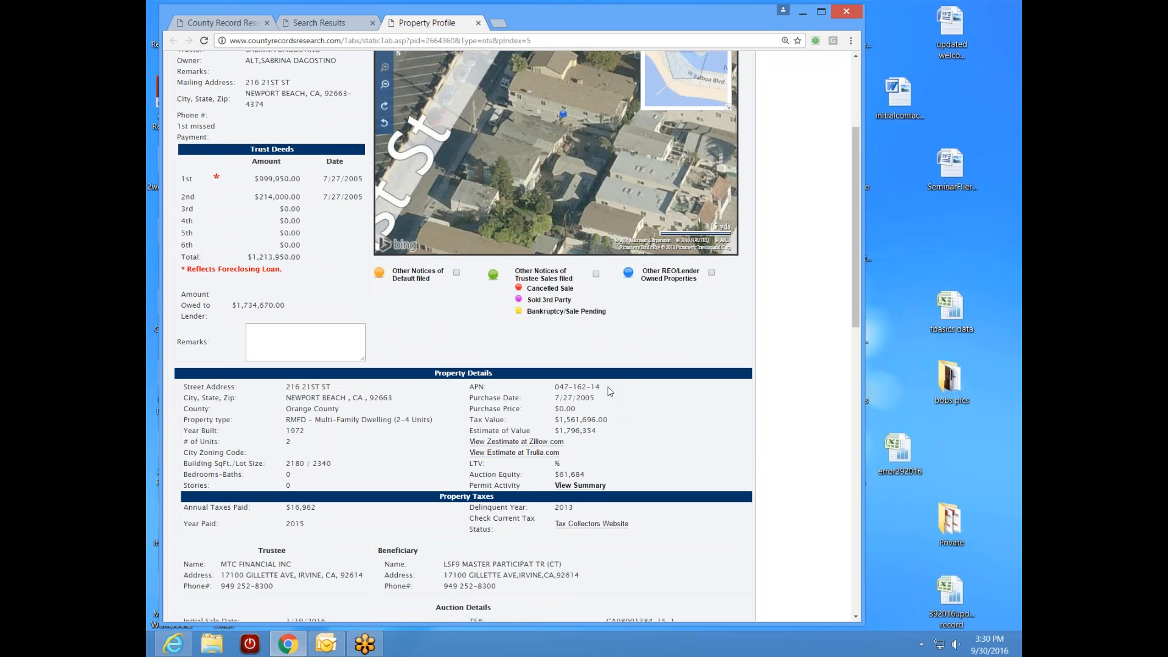
{"action": "left_click_drag", "start_coordinate": [607, 393], "coordinate": [553, 388]}
{"action": "left_click", "coordinate": [617, 397]}
{"action": "right_click", "coordinate": [553, 388]}
{"action": "left_click", "coordinate": [577, 389]}
{"action": "scroll", "coordinate": [856, 301], "scroll_direction": "up", "scroll_amount": 3}
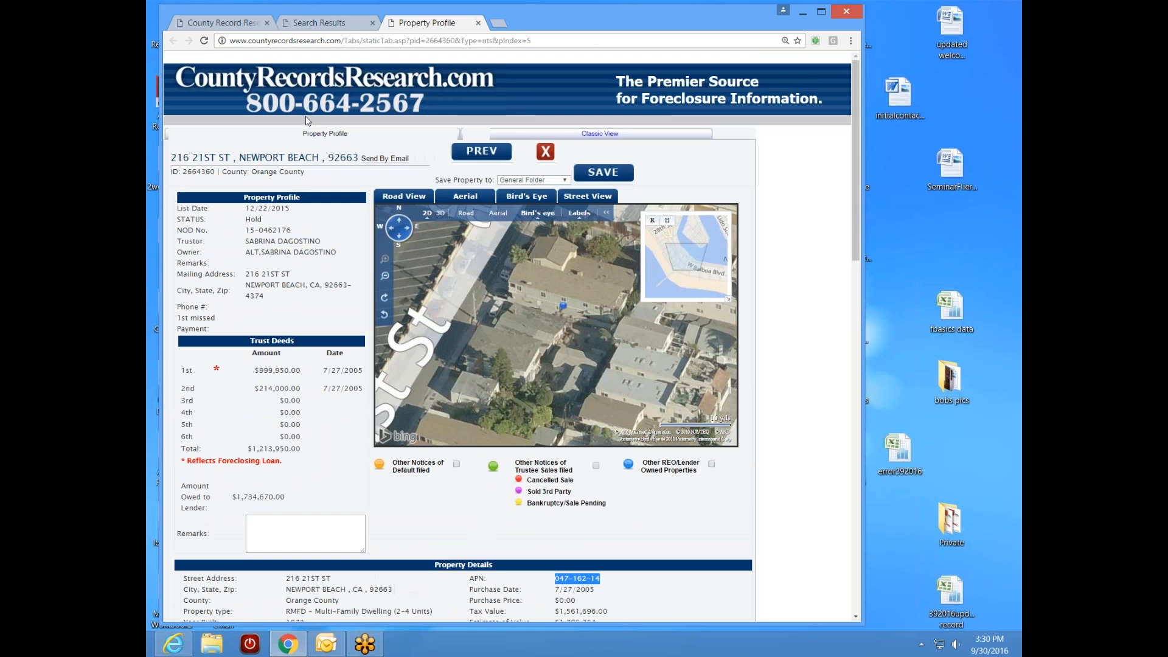
- Search parcel 047-162-14 in place of 383-081-58 and open the 10/18/2011 record
{"action": "left_click", "coordinate": [223, 23]}
{"action": "triple_click", "coordinate": [470, 181]}
{"action": "right_click", "coordinate": [445, 184]}
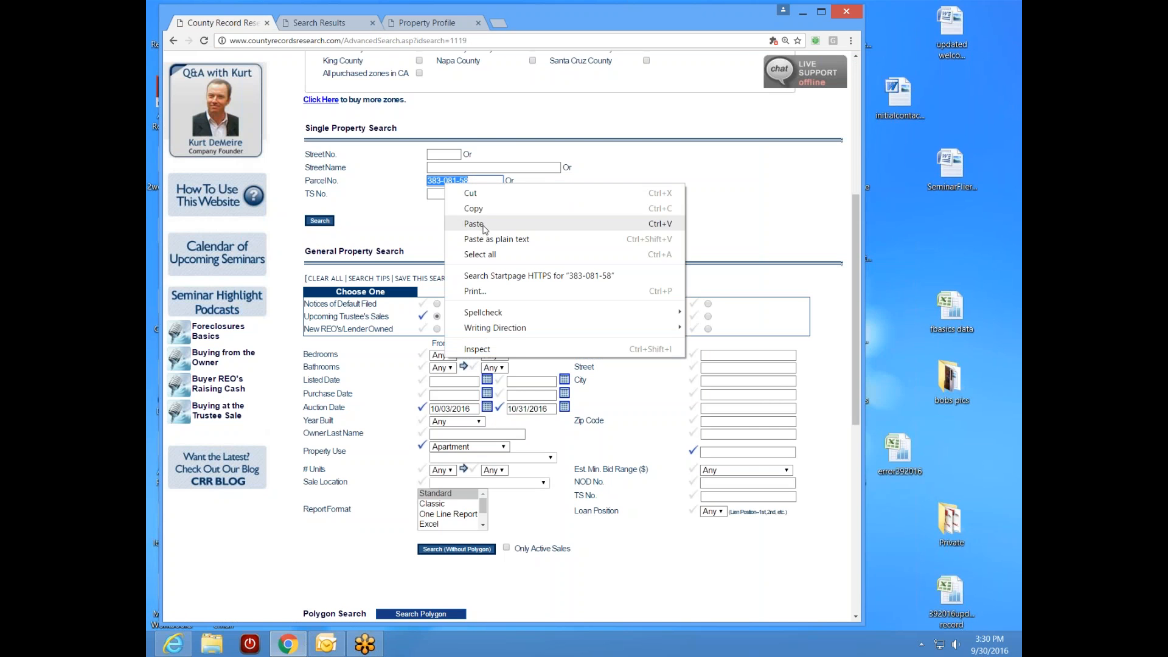
{"action": "left_click", "coordinate": [485, 222]}
{"action": "left_click", "coordinate": [318, 220]}
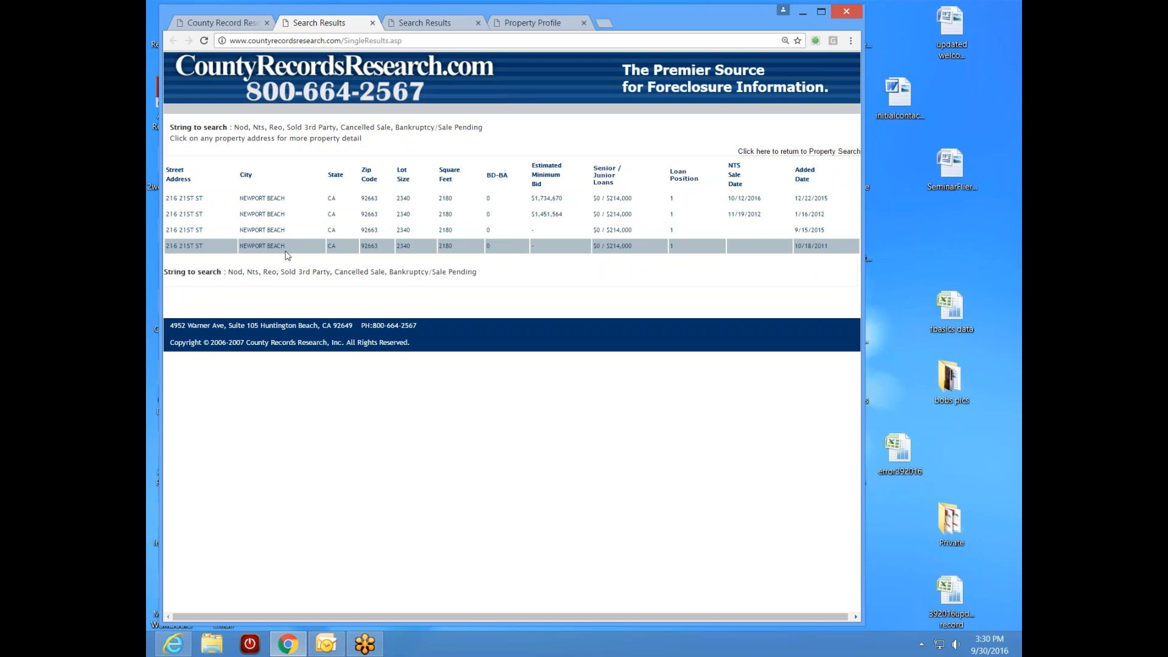
{"action": "left_click", "coordinate": [192, 247]}
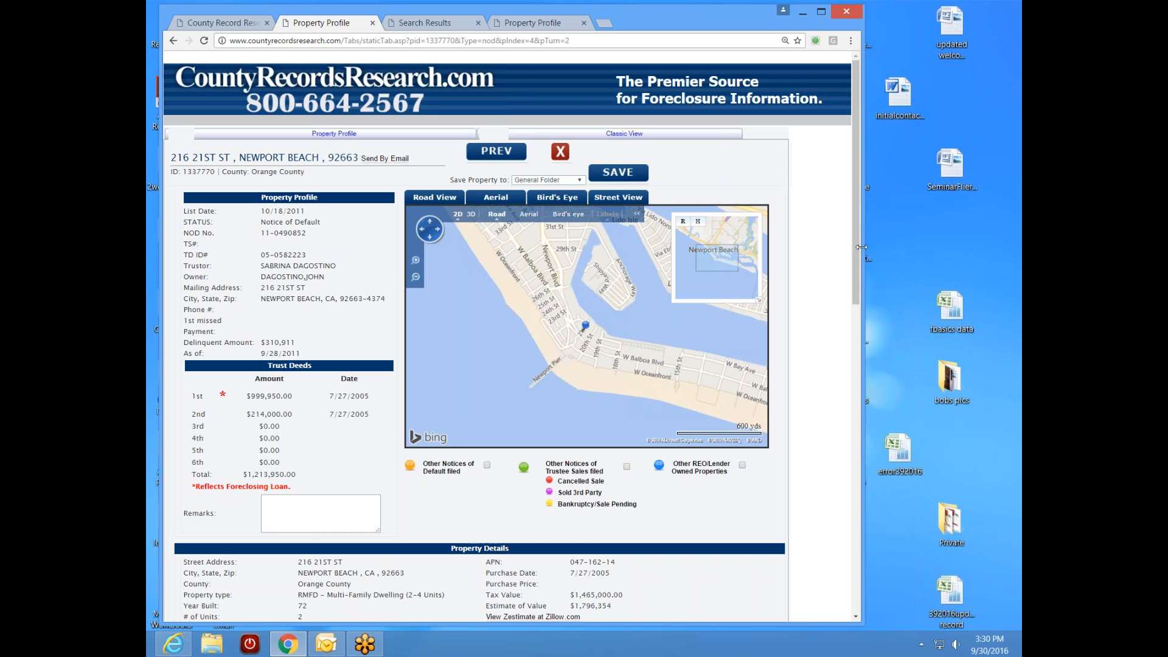
- Leave the 2011 Notice of Default record and return to the parcel history results
{"action": "mouse_move", "coordinate": [858, 259]}
{"action": "left_mouse_down"}
{"action": "mouse_move", "coordinate": [861, 318]}
{"action": "mouse_move", "coordinate": [877, 257]}
{"action": "left_mouse_up"}
{"action": "left_click", "coordinate": [173, 40]}
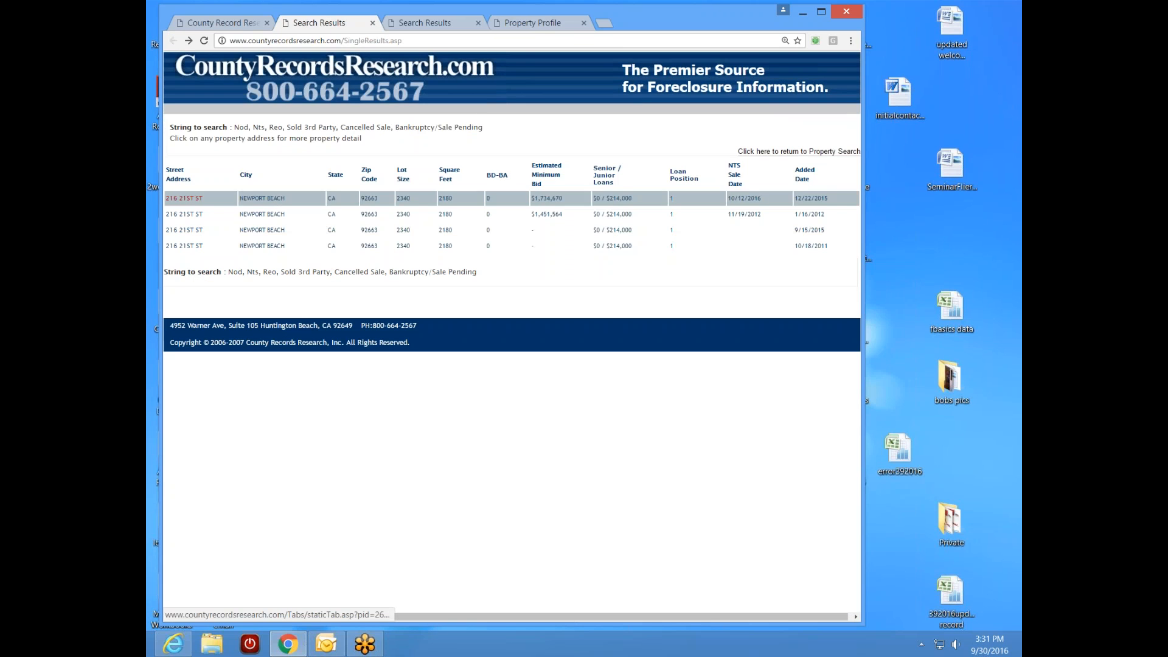
{"action": "left_click", "coordinate": [550, 24]}
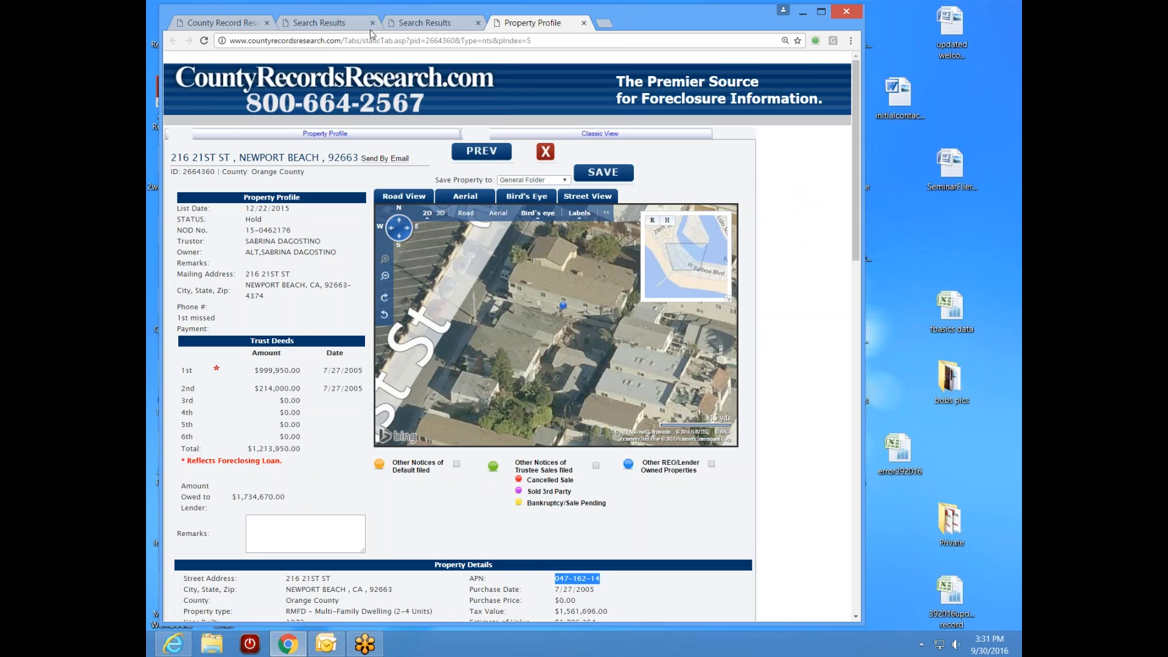
{"action": "left_click", "coordinate": [244, 23]}
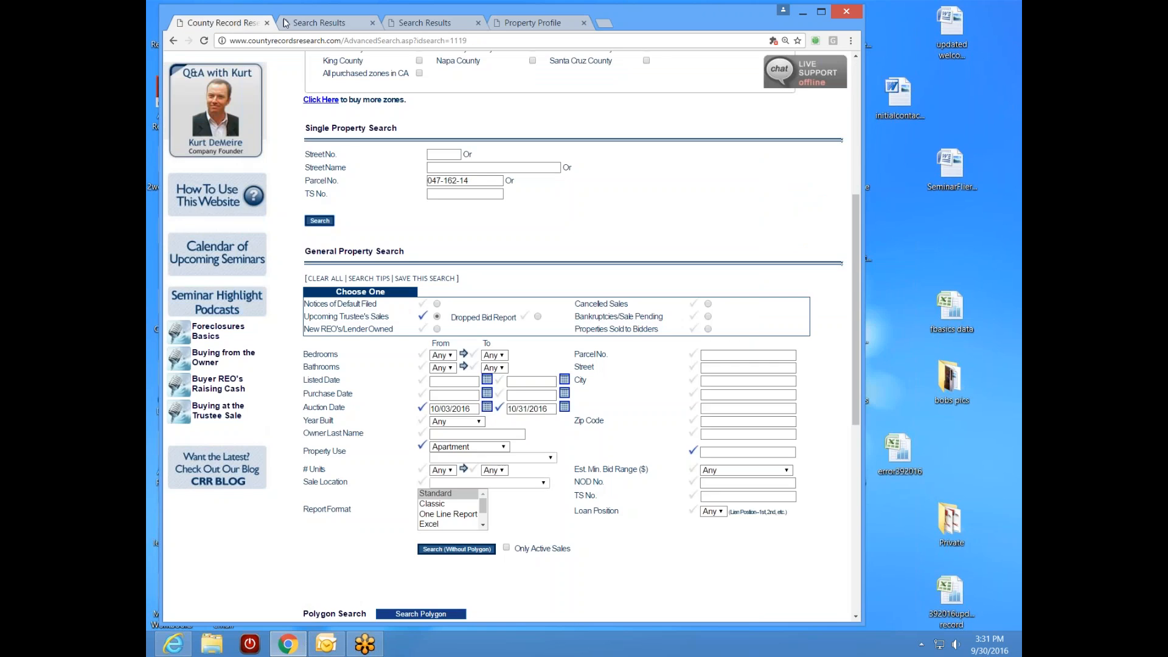
{"action": "left_click", "coordinate": [321, 24]}
{"action": "left_click", "coordinate": [194, 214]}
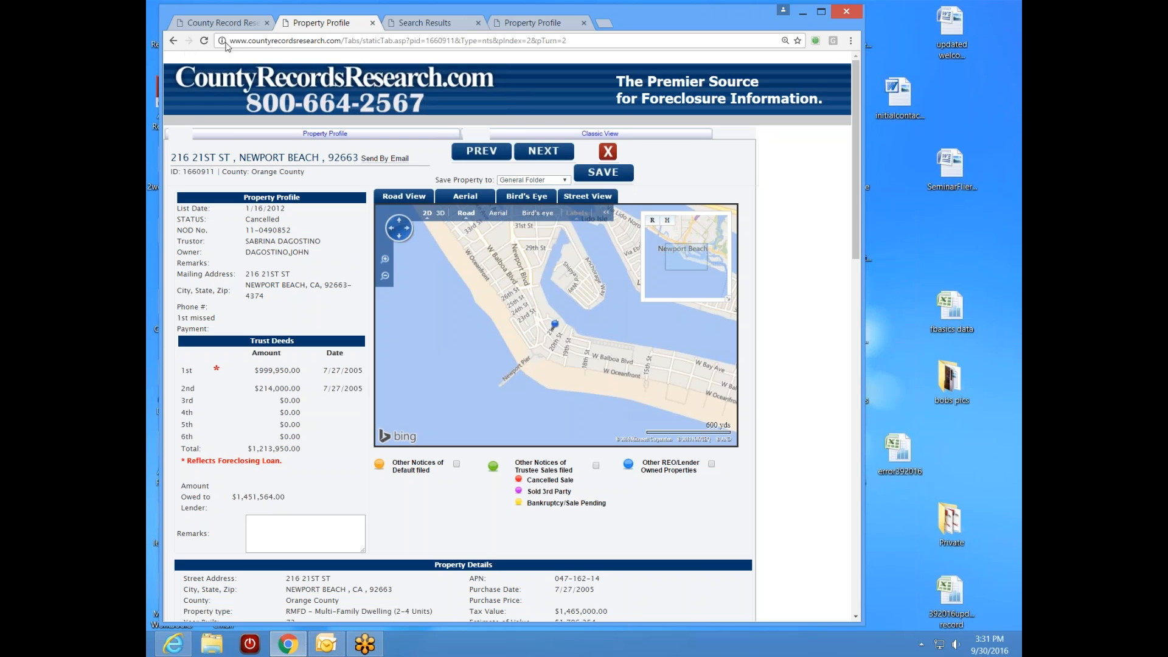
{"action": "left_click", "coordinate": [372, 22]}
{"action": "left_click", "coordinate": [442, 23]}
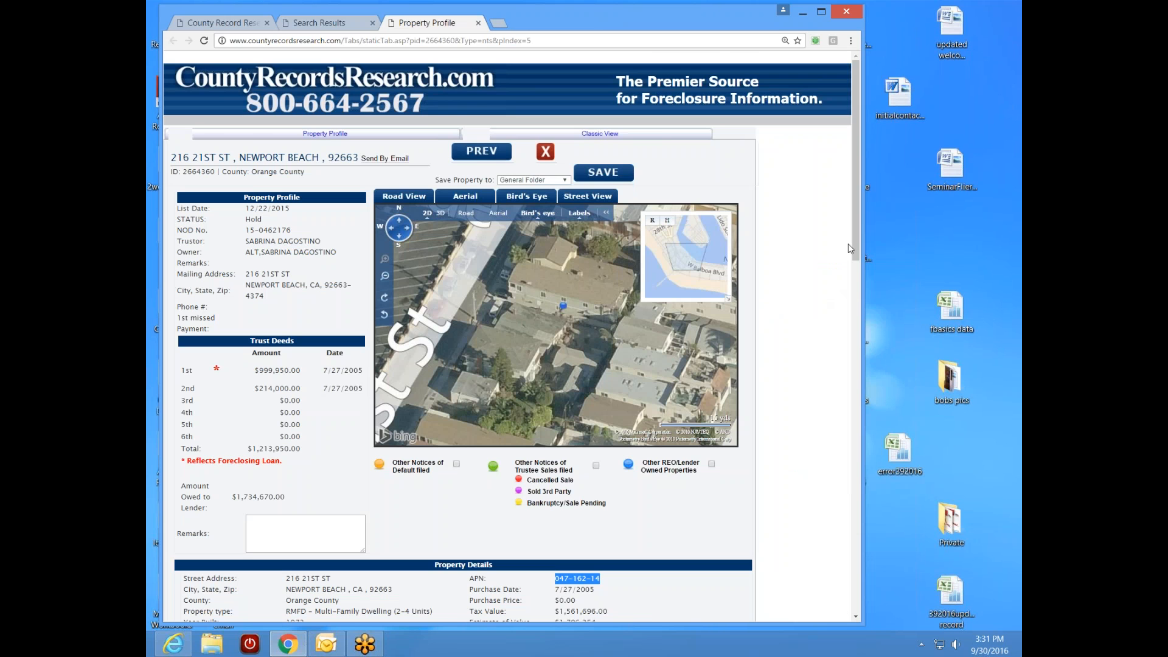
{"action": "scroll", "coordinate": [836, 286], "scroll_direction": "down", "scroll_amount": 3}
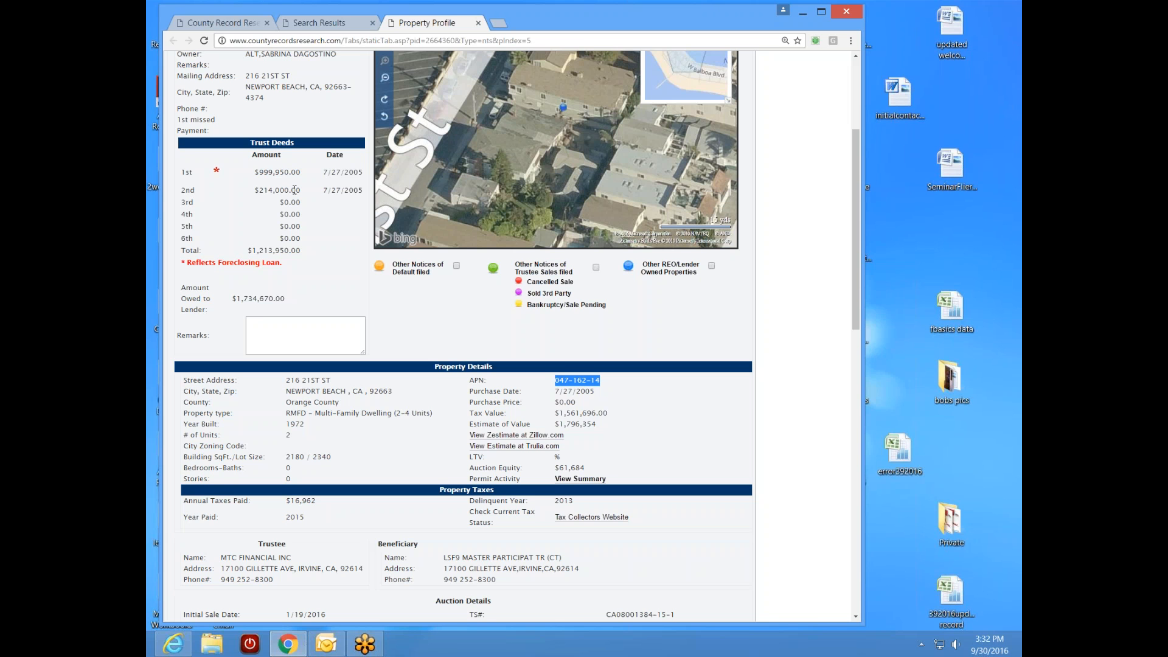
{"action": "left_click_drag", "start_coordinate": [857, 282], "coordinate": [860, 351]}
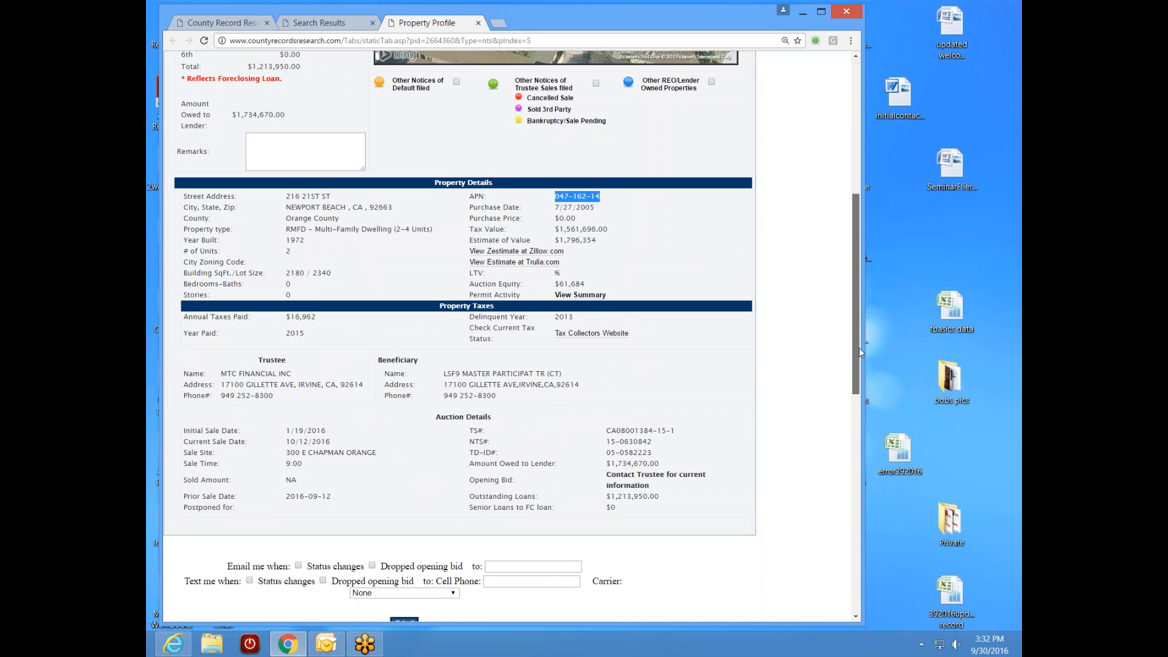
{"action": "left_click_drag", "start_coordinate": [858, 348], "coordinate": [831, 359]}
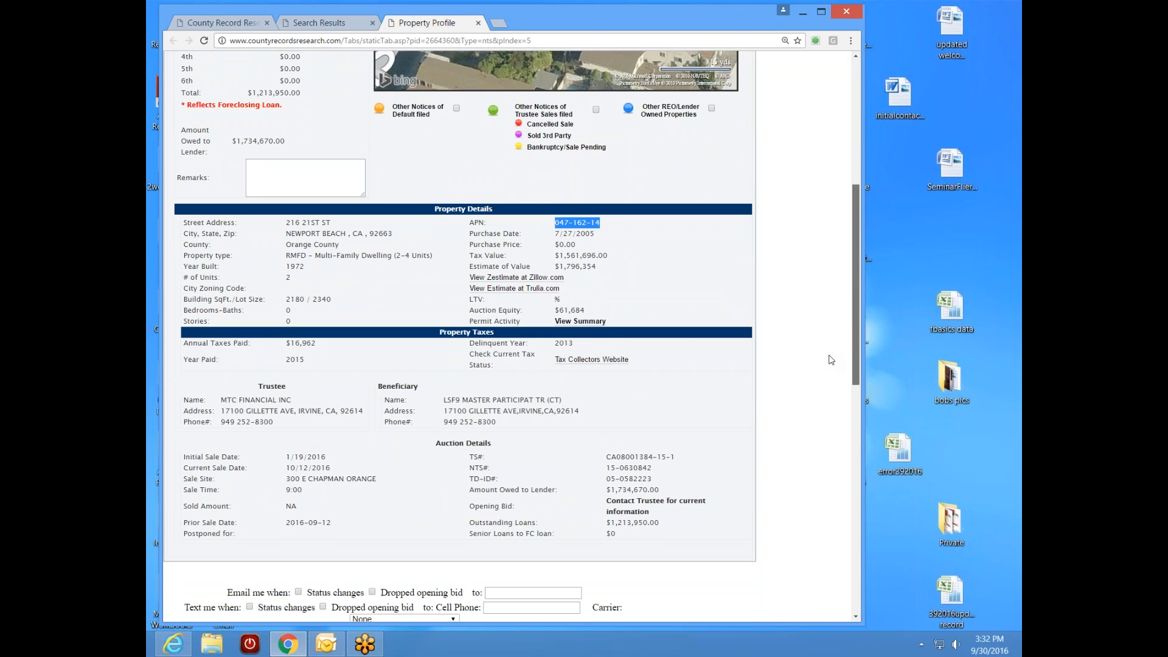
{"action": "left_click", "coordinate": [518, 279]}
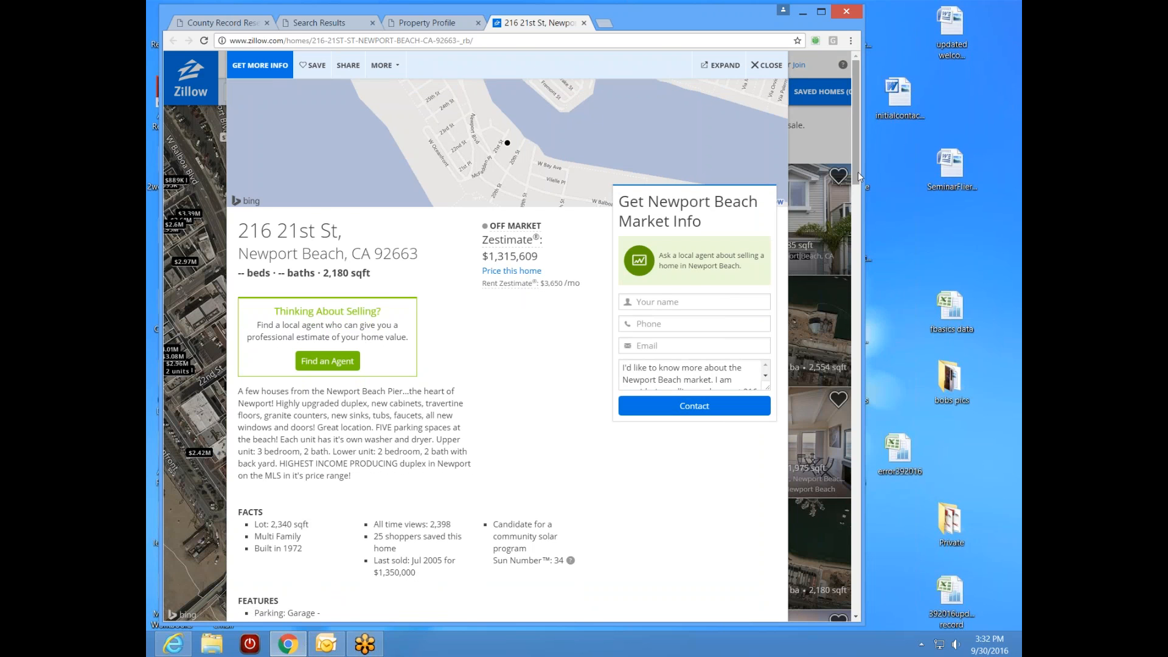
{"action": "left_click_drag", "start_coordinate": [859, 176], "coordinate": [736, 454]}
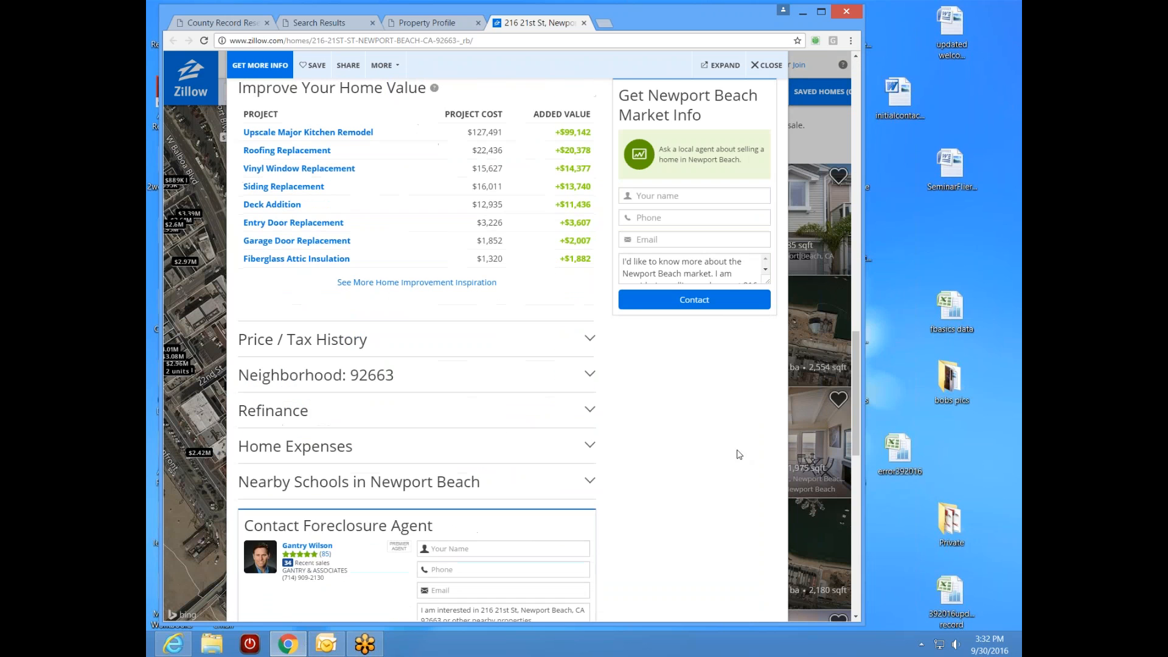
{"action": "left_click", "coordinate": [287, 348]}
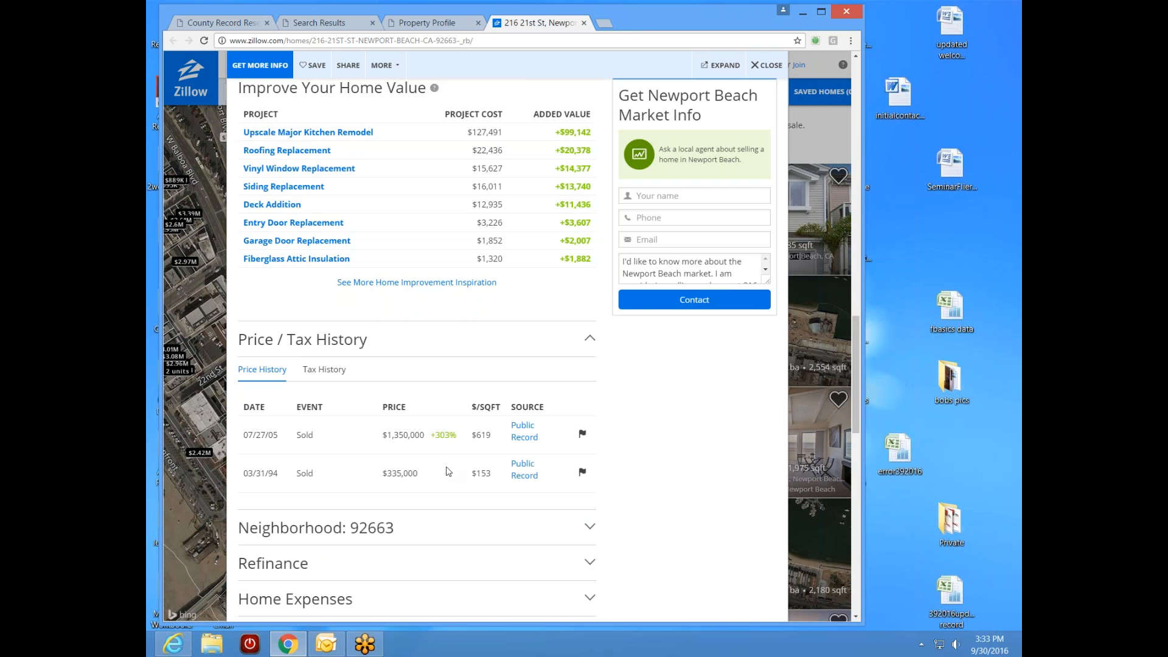
{"action": "left_click", "coordinate": [583, 23]}
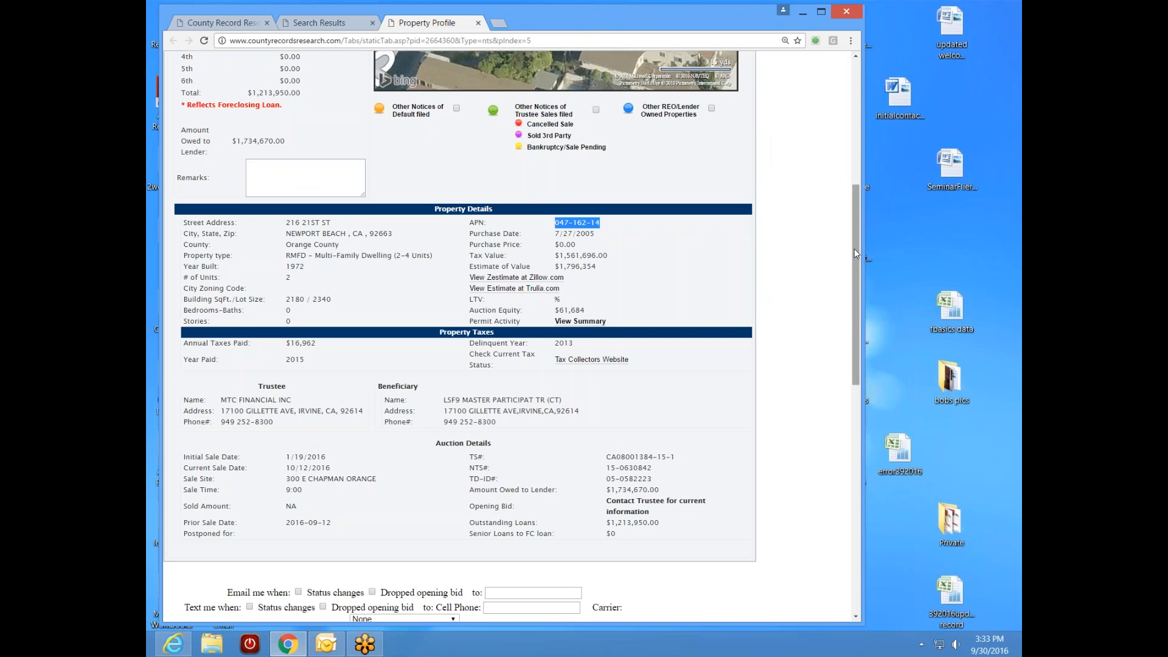
{"action": "left_click_drag", "start_coordinate": [852, 242], "coordinate": [853, 169]}
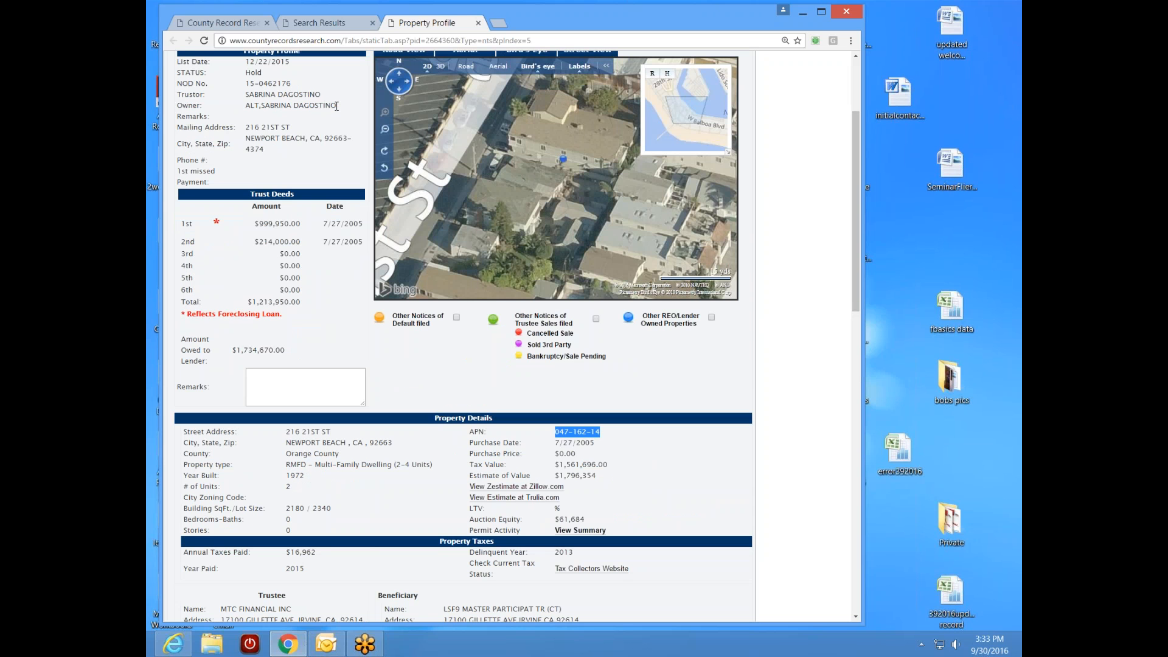
{"action": "left_click_drag", "start_coordinate": [334, 106], "coordinate": [244, 106]}
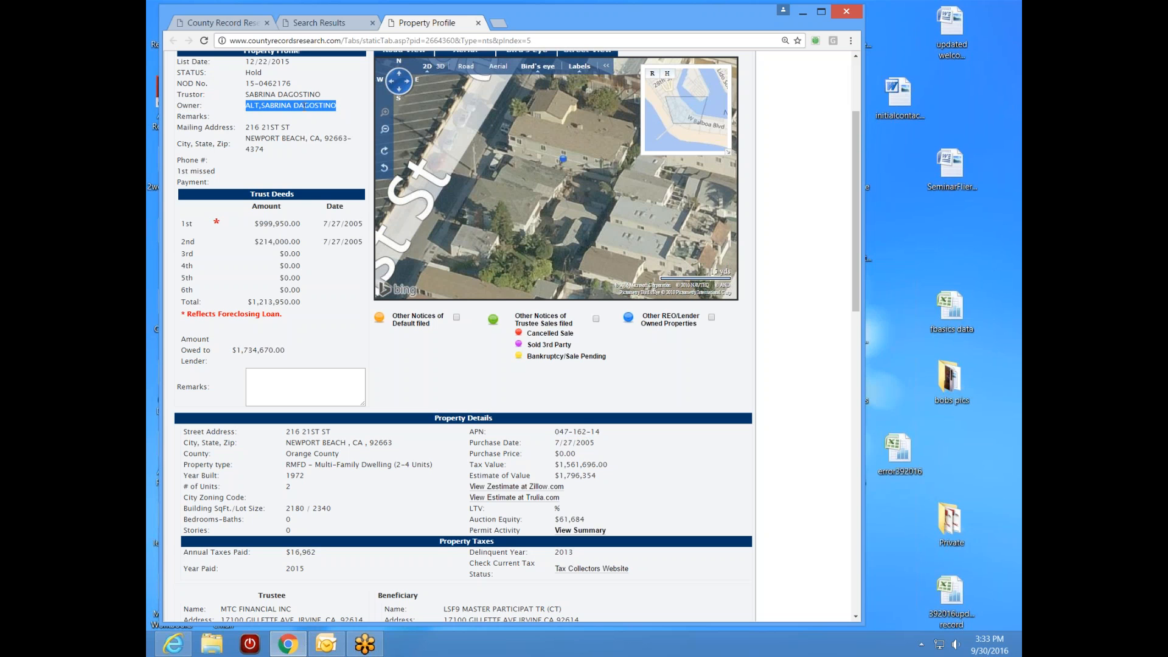
{"action": "left_click", "coordinate": [435, 368]}
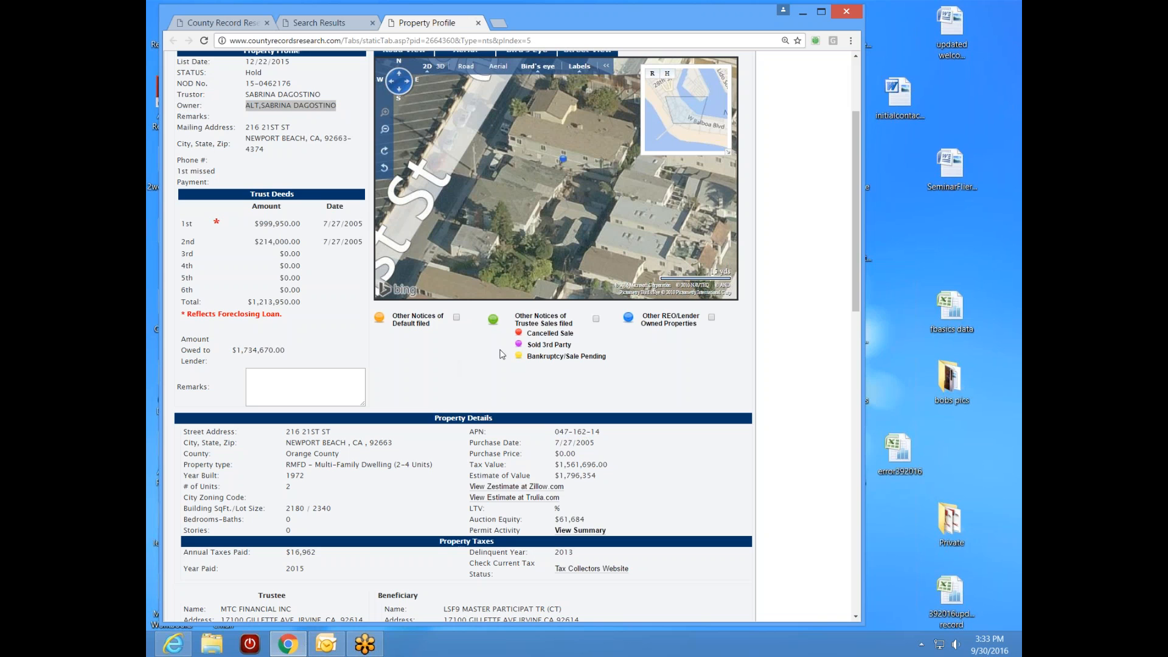
{"action": "left_click_drag", "start_coordinate": [853, 276], "coordinate": [827, 295]}
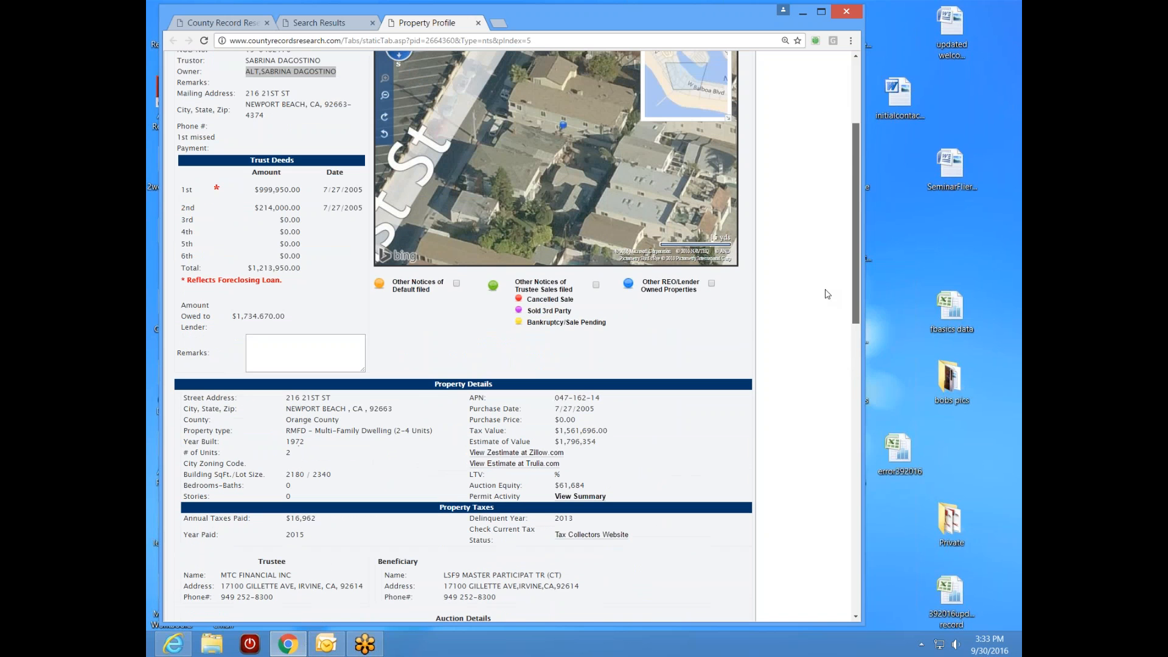
{"action": "left_click_drag", "start_coordinate": [827, 294], "coordinate": [826, 297]}
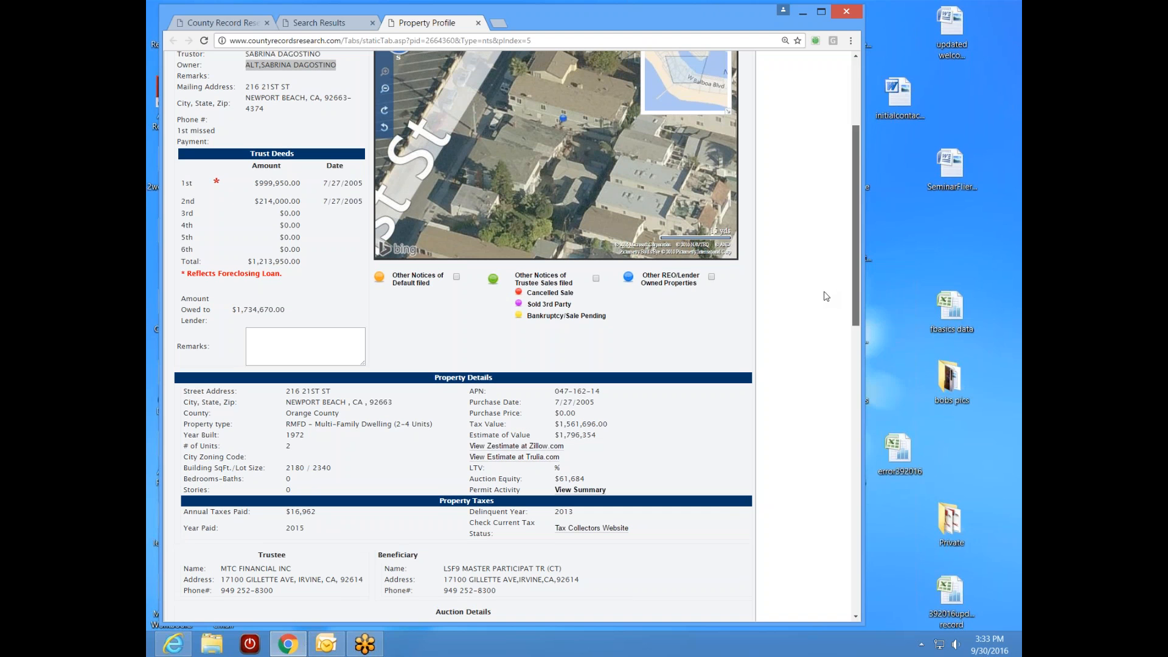
{"action": "left_click_drag", "start_coordinate": [825, 296], "coordinate": [826, 296]}
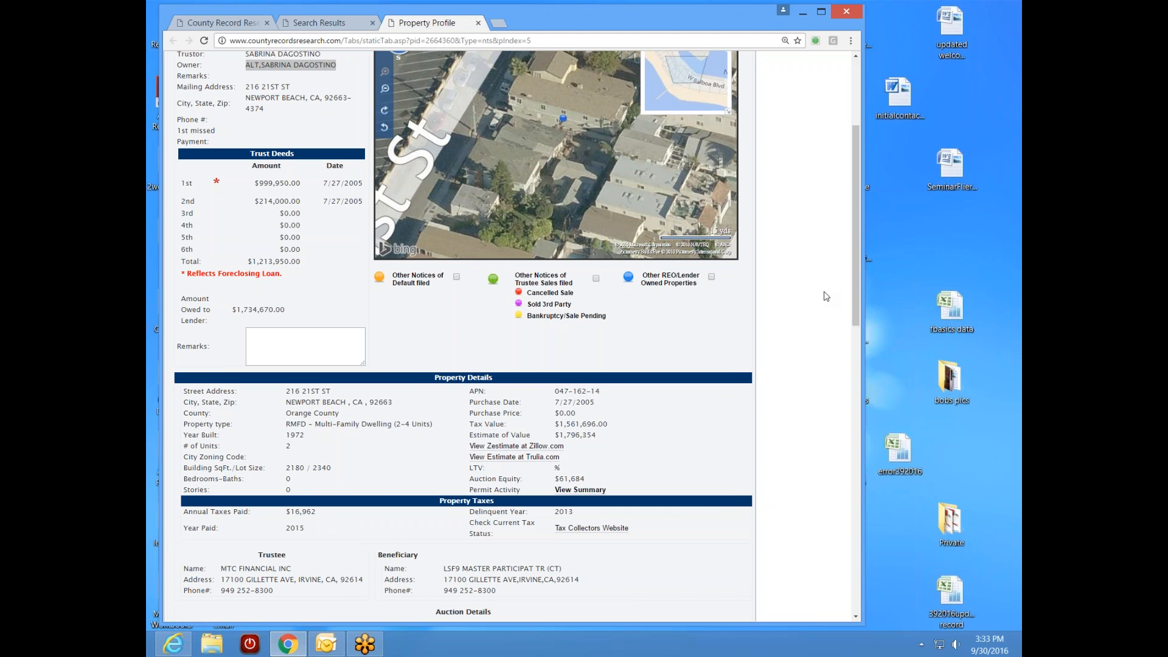